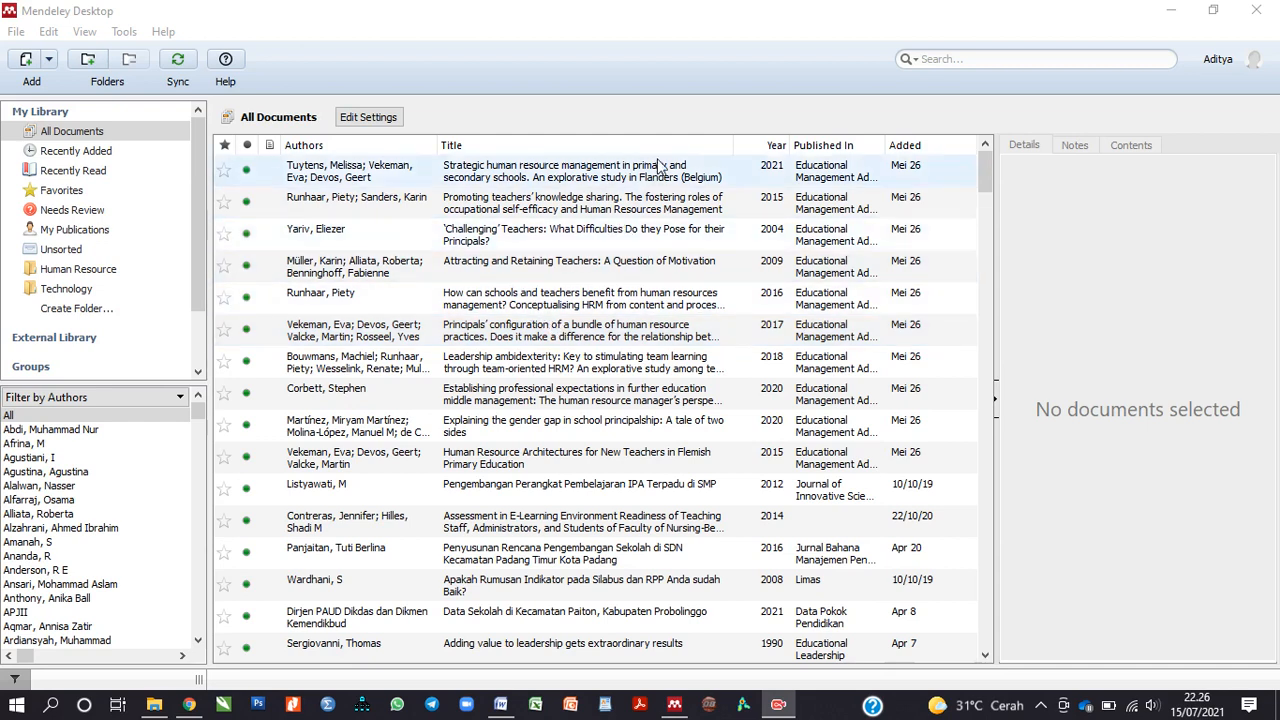
Step: Bring Mendeley Desktop forward and check for a newer version from the Help menu
{"action": "left_click", "coordinate": [629, 59]}
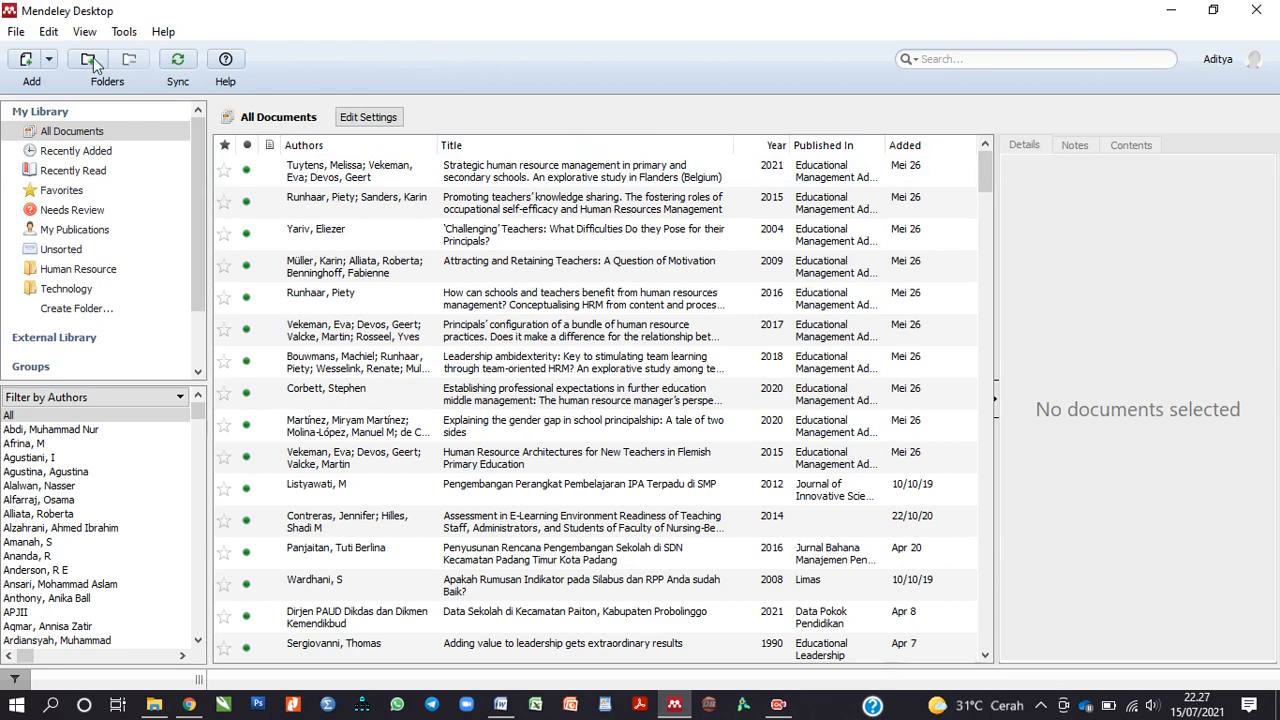
{"action": "left_click", "coordinate": [165, 35]}
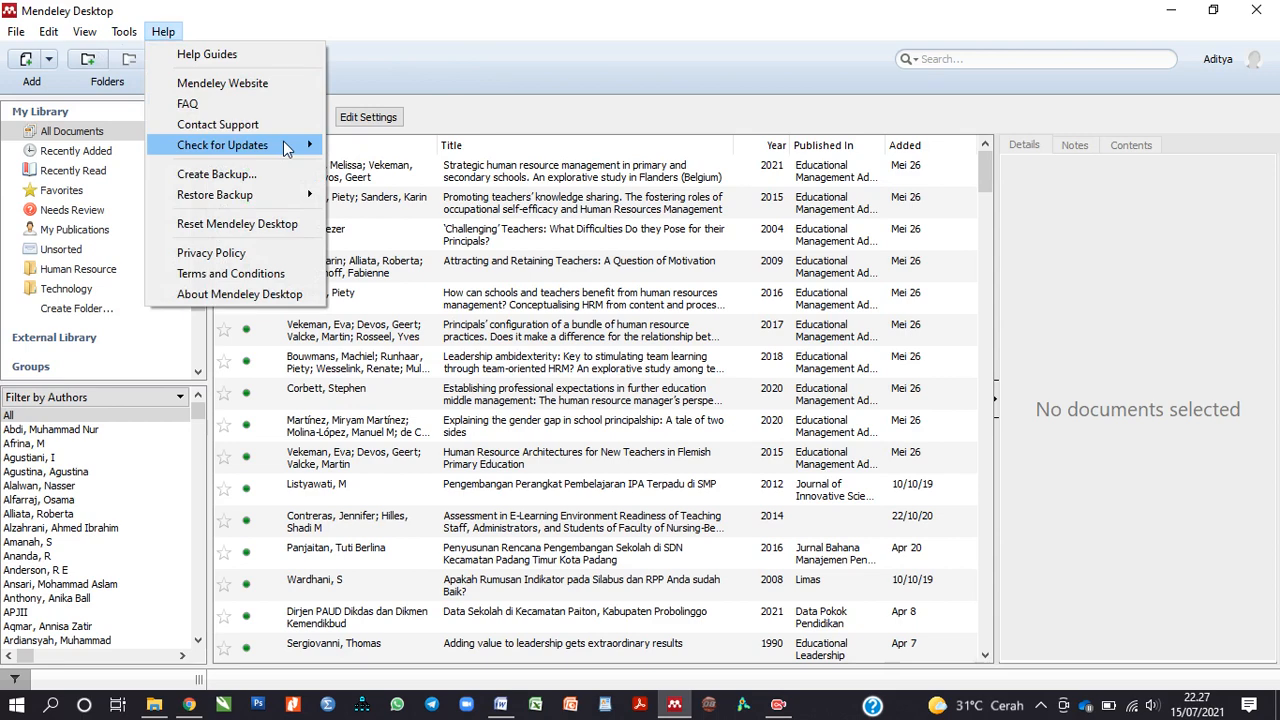
{"action": "mouse_move", "coordinate": [289, 148]}
{"action": "left_click", "coordinate": [368, 150]}
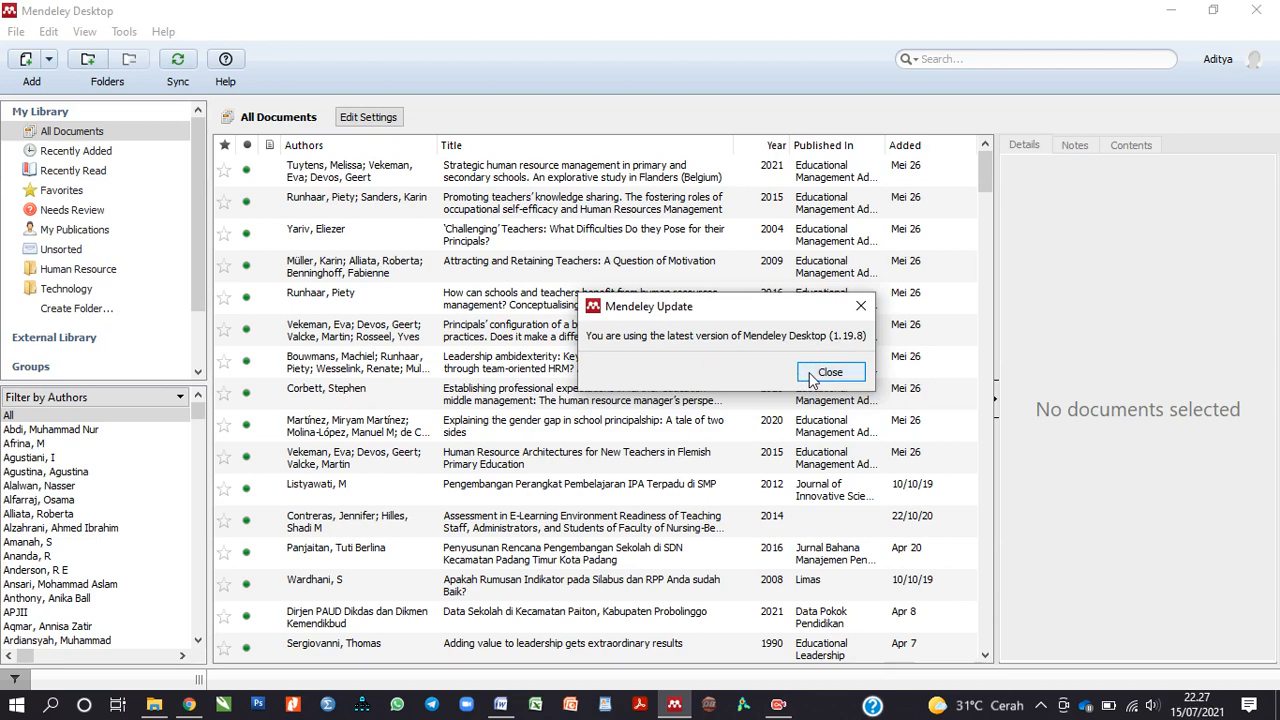
{"action": "left_click", "coordinate": [811, 375]}
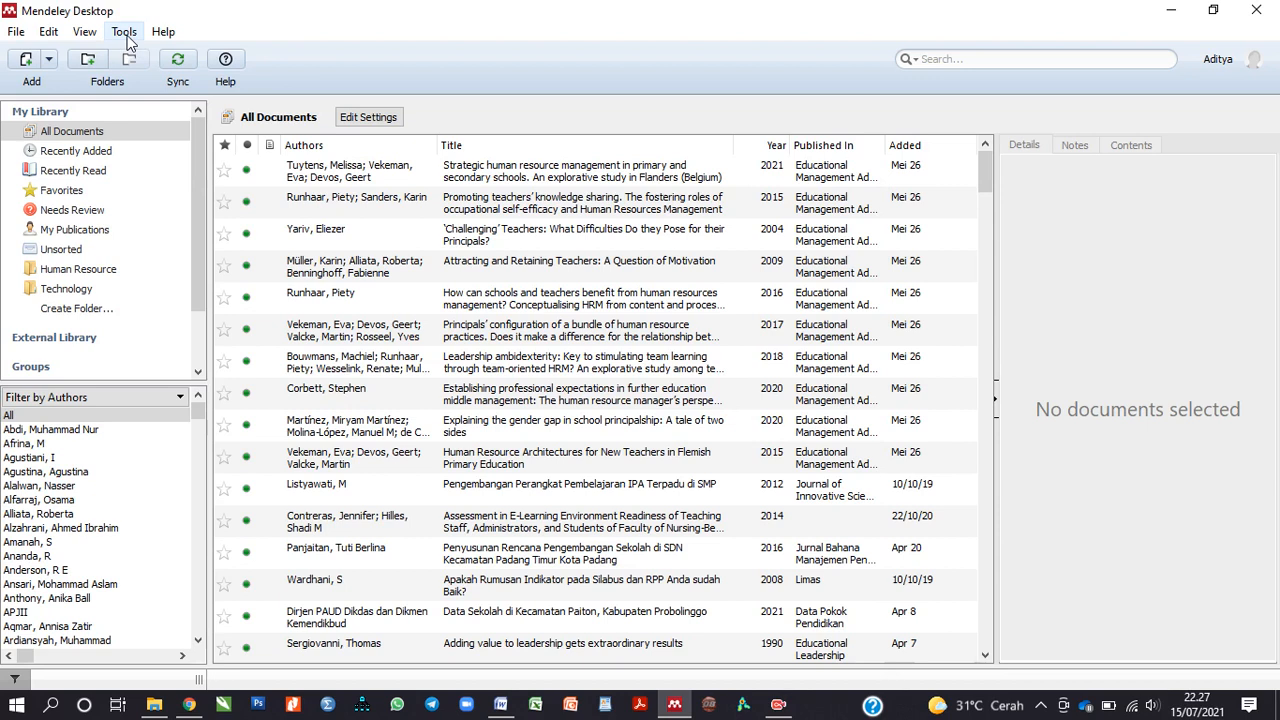
Step: Look over the Tools menu without choosing anything, then show the Add button's options
{"action": "left_click", "coordinate": [125, 35]}
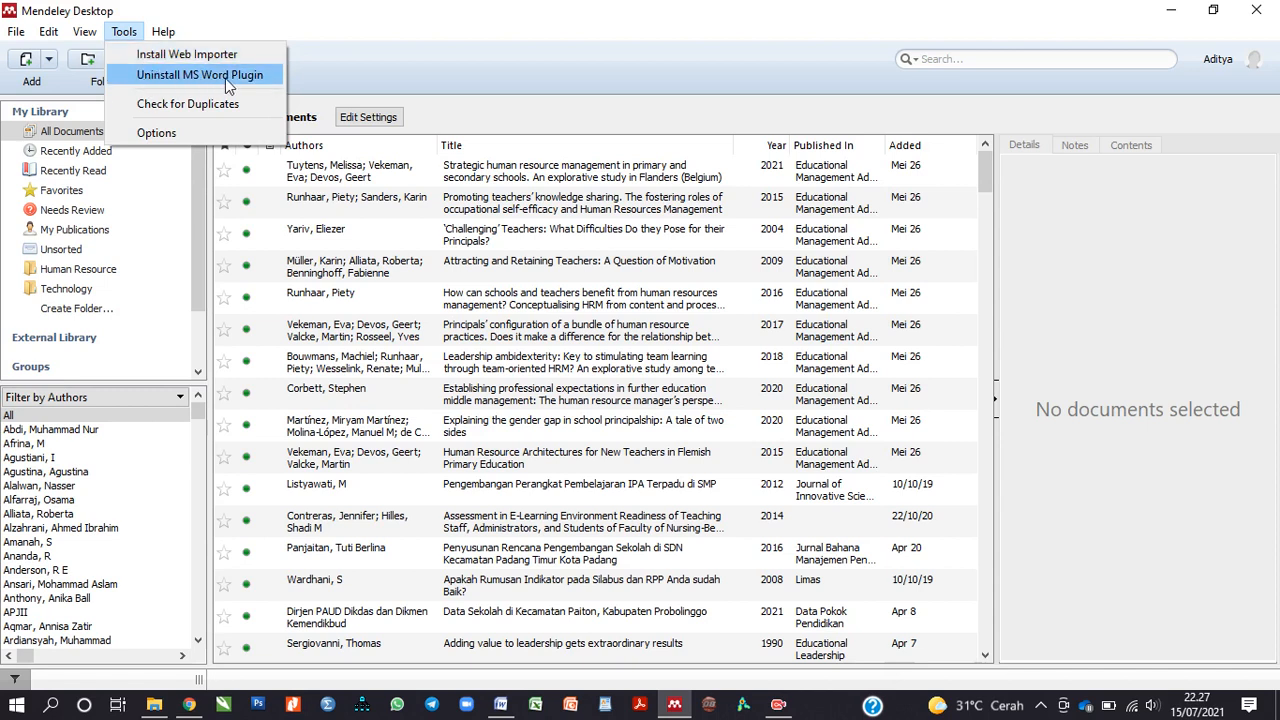
{"action": "left_click", "coordinate": [416, 66]}
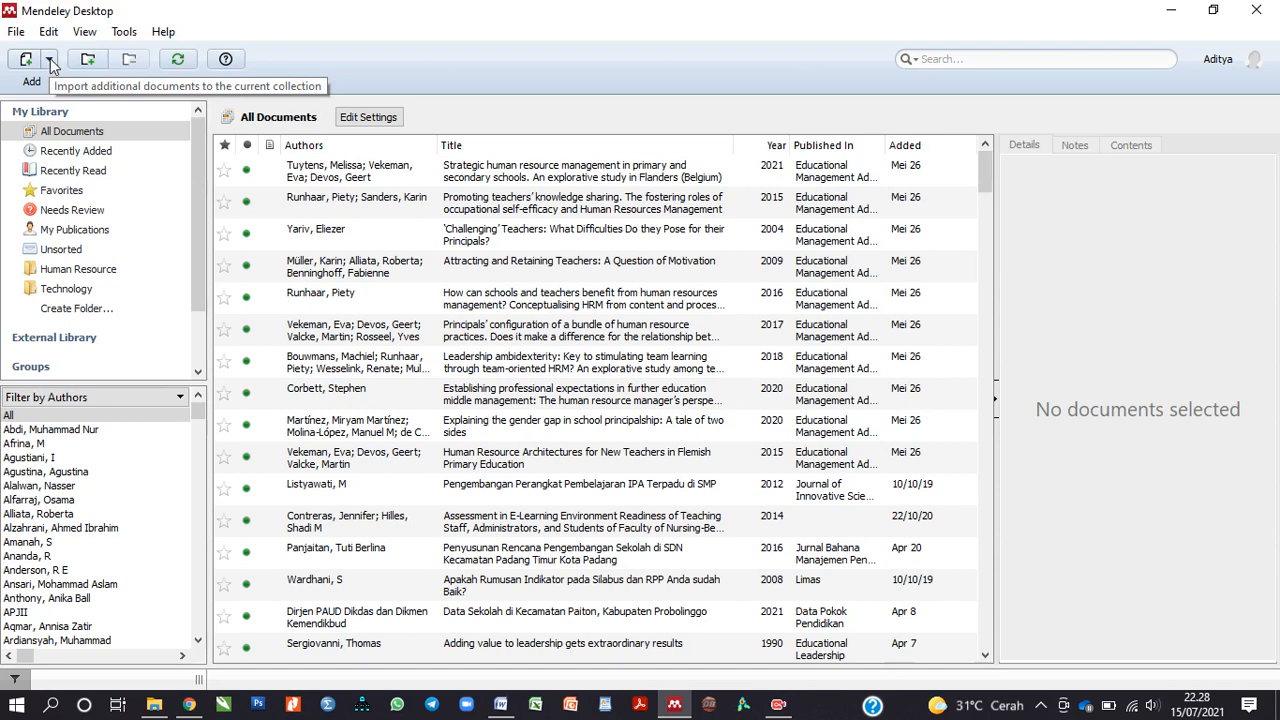
{"action": "left_click", "coordinate": [49, 59]}
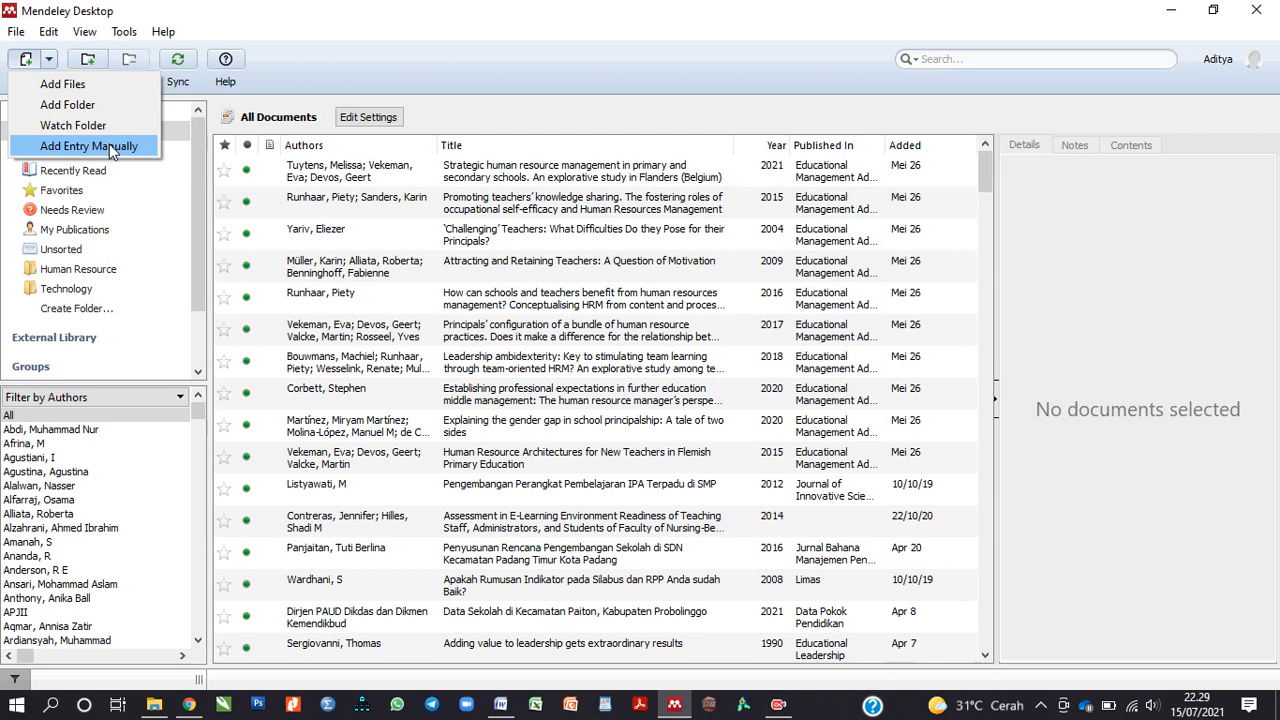
Step: Import the JMSP 2020 (Publish) PDF from the #PUBLISH folder with Add Files
{"action": "left_click", "coordinate": [116, 90]}
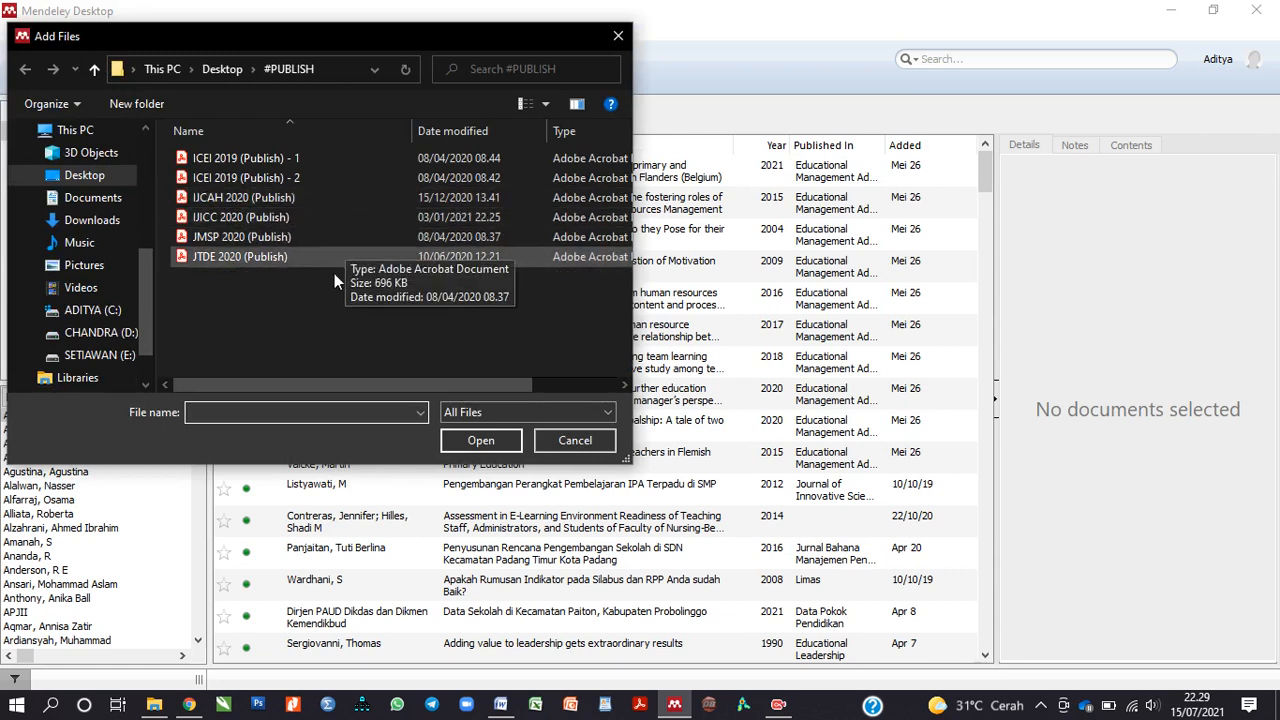
{"action": "left_click", "coordinate": [284, 240]}
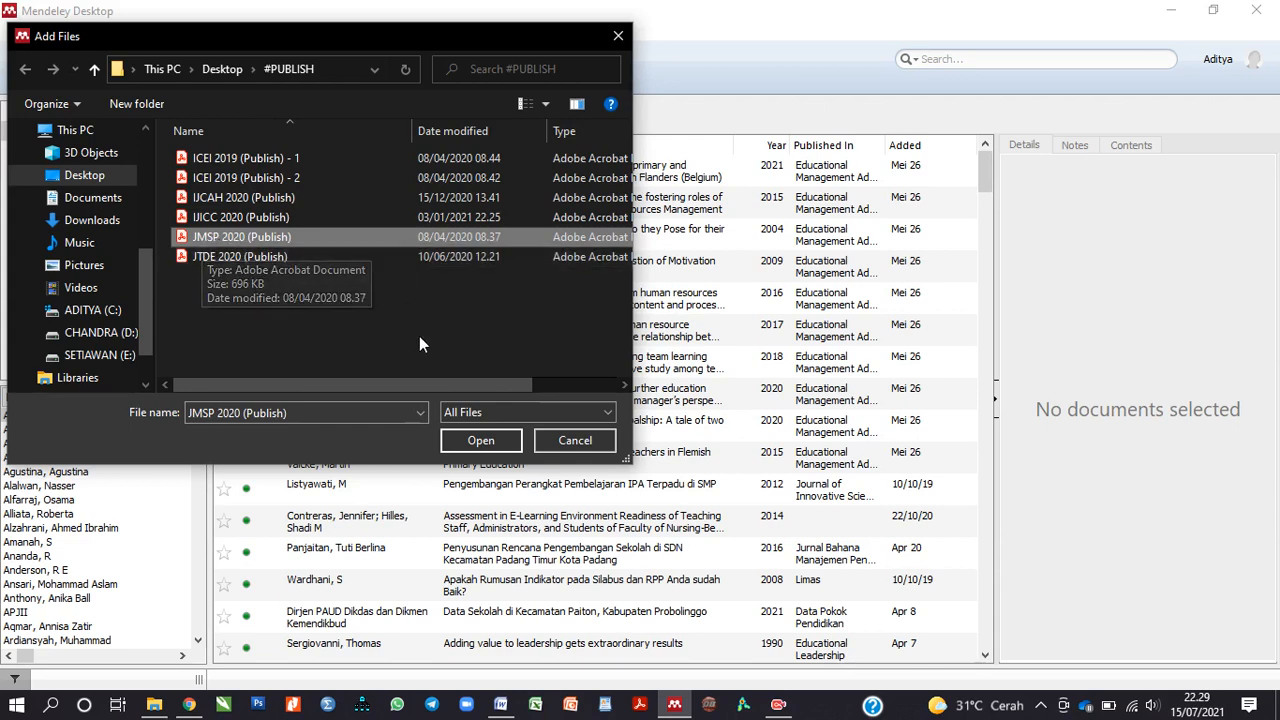
{"action": "left_click", "coordinate": [482, 441]}
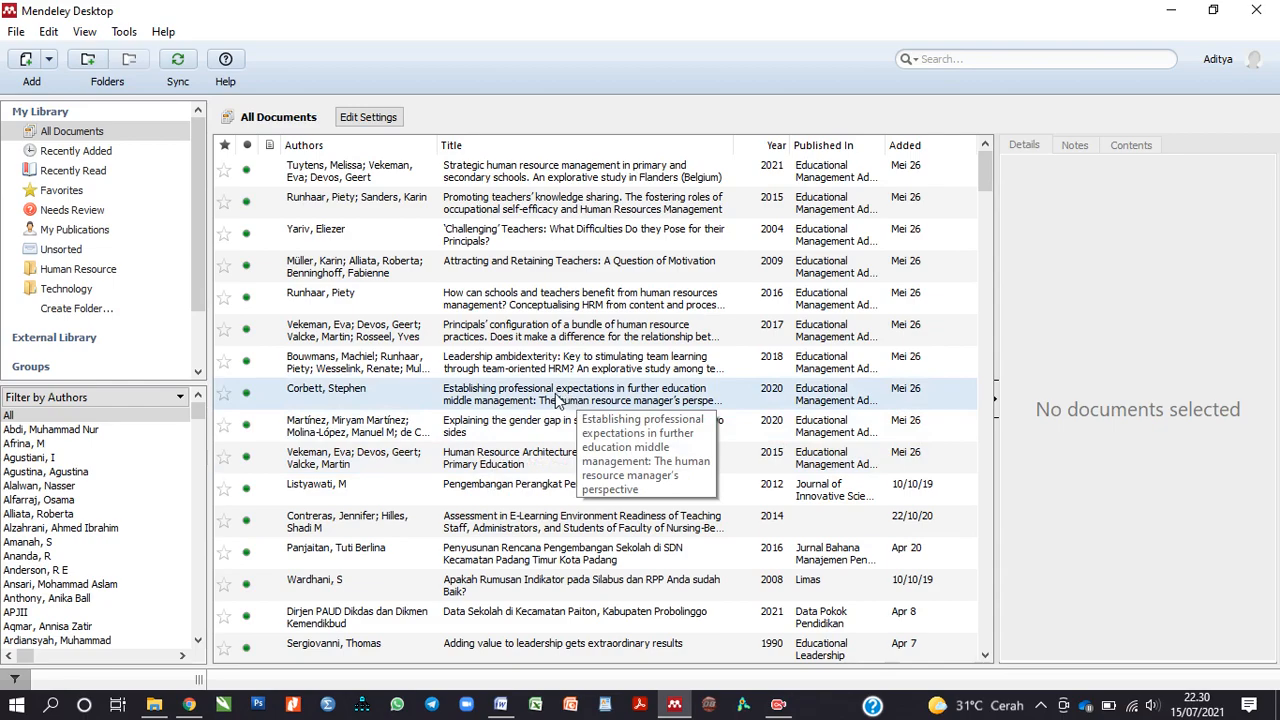
Step: Select the imported 'Hubungan Persepsi Sikap Pendidik…' article and review its journal, volume, pages and DOI
{"action": "scroll", "coordinate": [552, 405], "scroll_direction": "down", "scroll_amount": 8}
{"action": "scroll", "coordinate": [548, 405], "scroll_direction": "down", "scroll_amount": 5}
{"action": "left_click_drag", "start_coordinate": [987, 267], "coordinate": [1007, 654]}
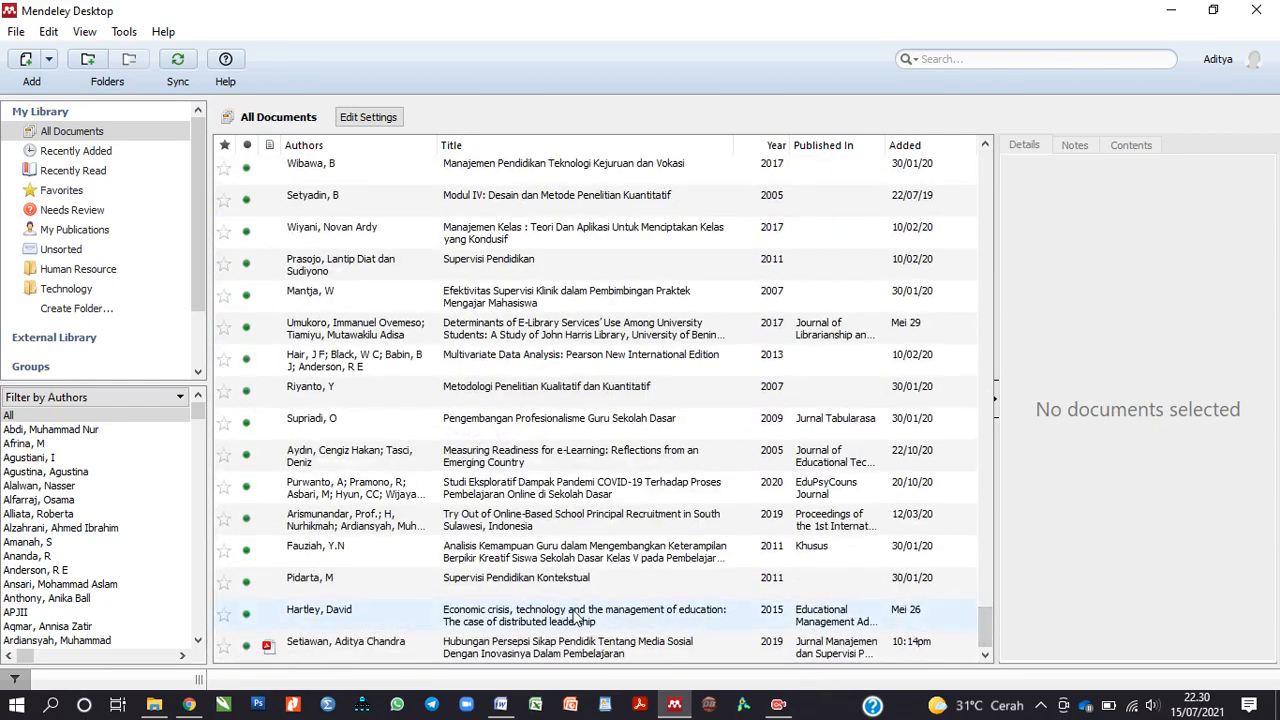
{"action": "left_click", "coordinate": [392, 654]}
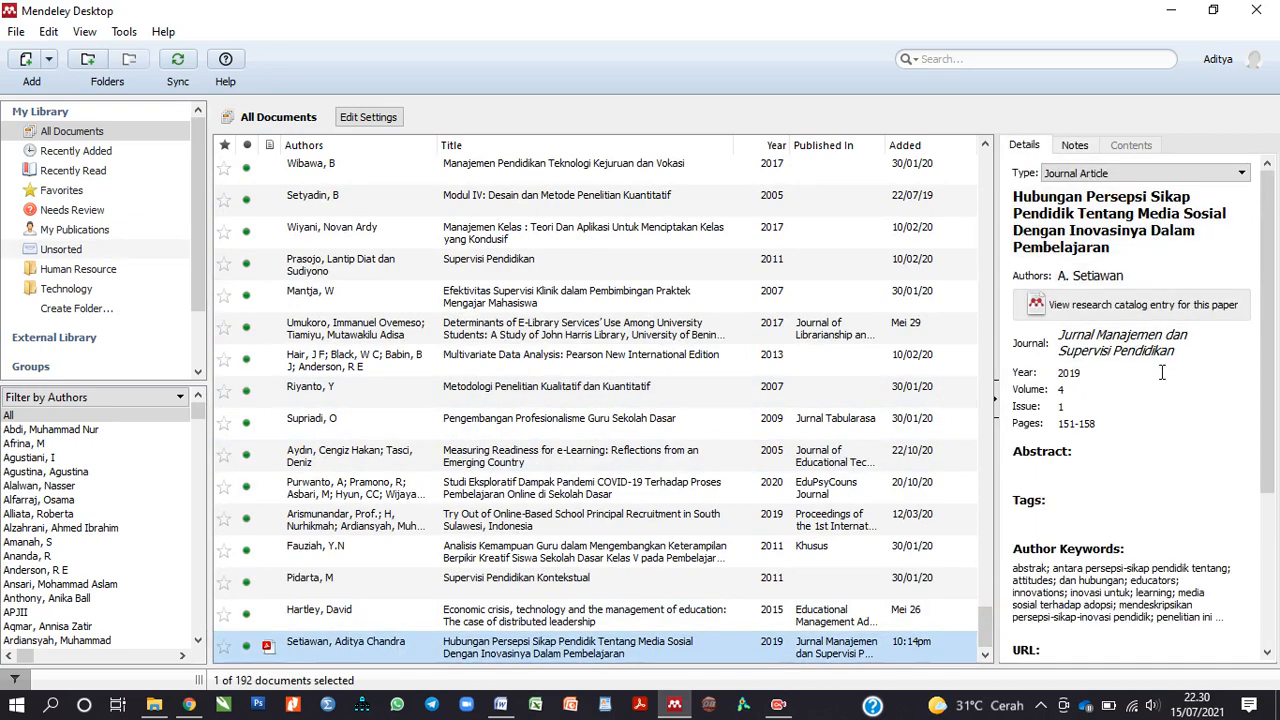
{"action": "scroll", "coordinate": [1162, 372], "scroll_direction": "down", "scroll_amount": 1}
{"action": "scroll", "coordinate": [1162, 372], "scroll_direction": "down", "scroll_amount": 2}
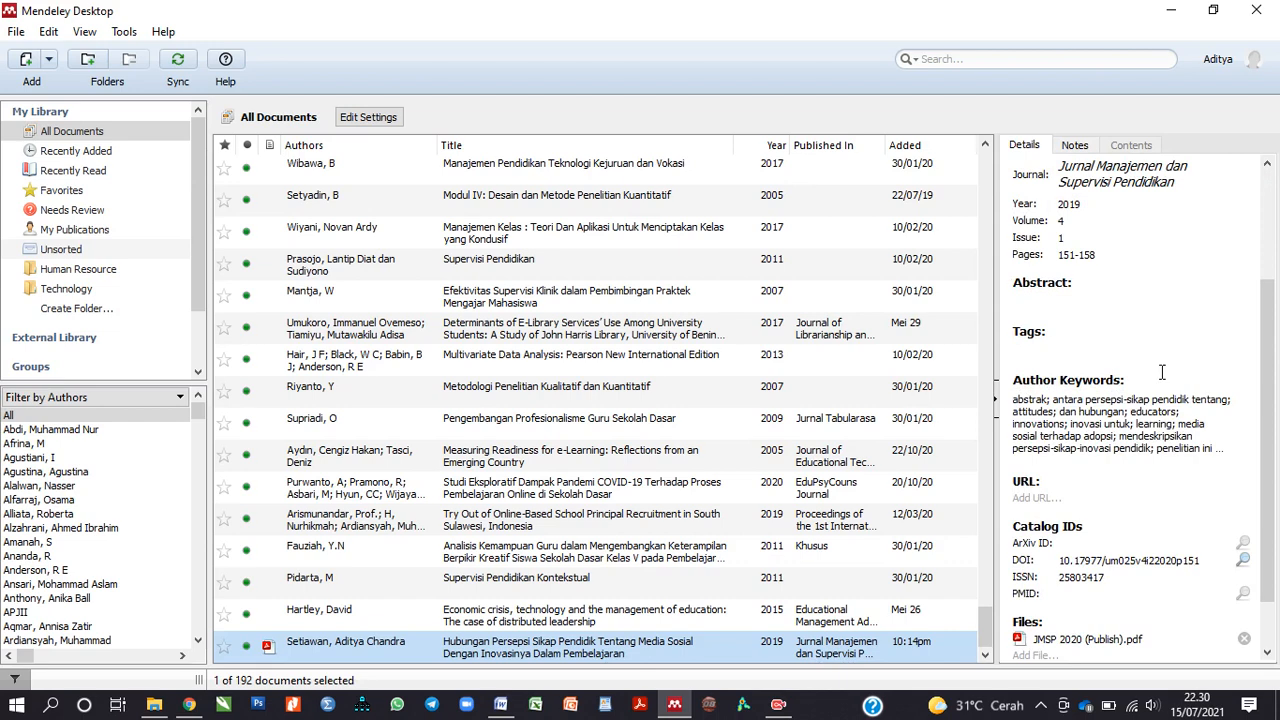
{"action": "scroll", "coordinate": [1162, 372], "scroll_direction": "down", "scroll_amount": 1}
{"action": "scroll", "coordinate": [1162, 372], "scroll_direction": "up", "scroll_amount": 4}
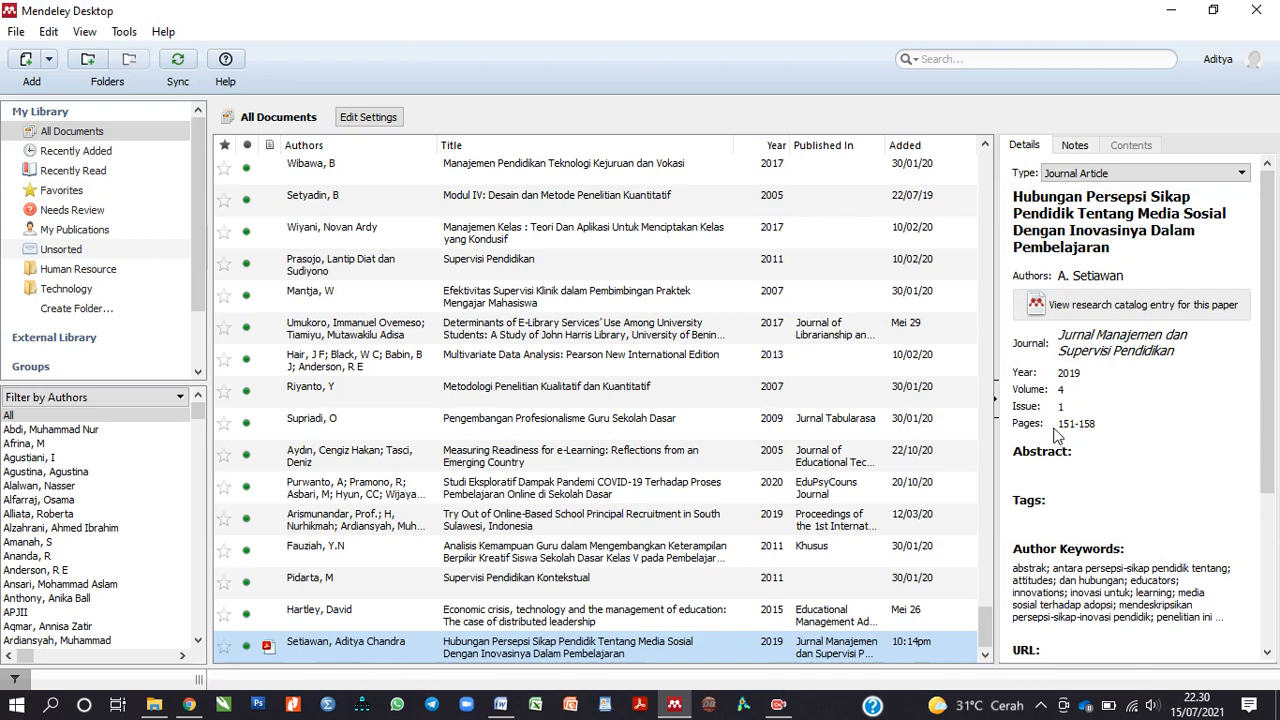
{"action": "scroll", "coordinate": [1115, 425], "scroll_direction": "down", "scroll_amount": 1}
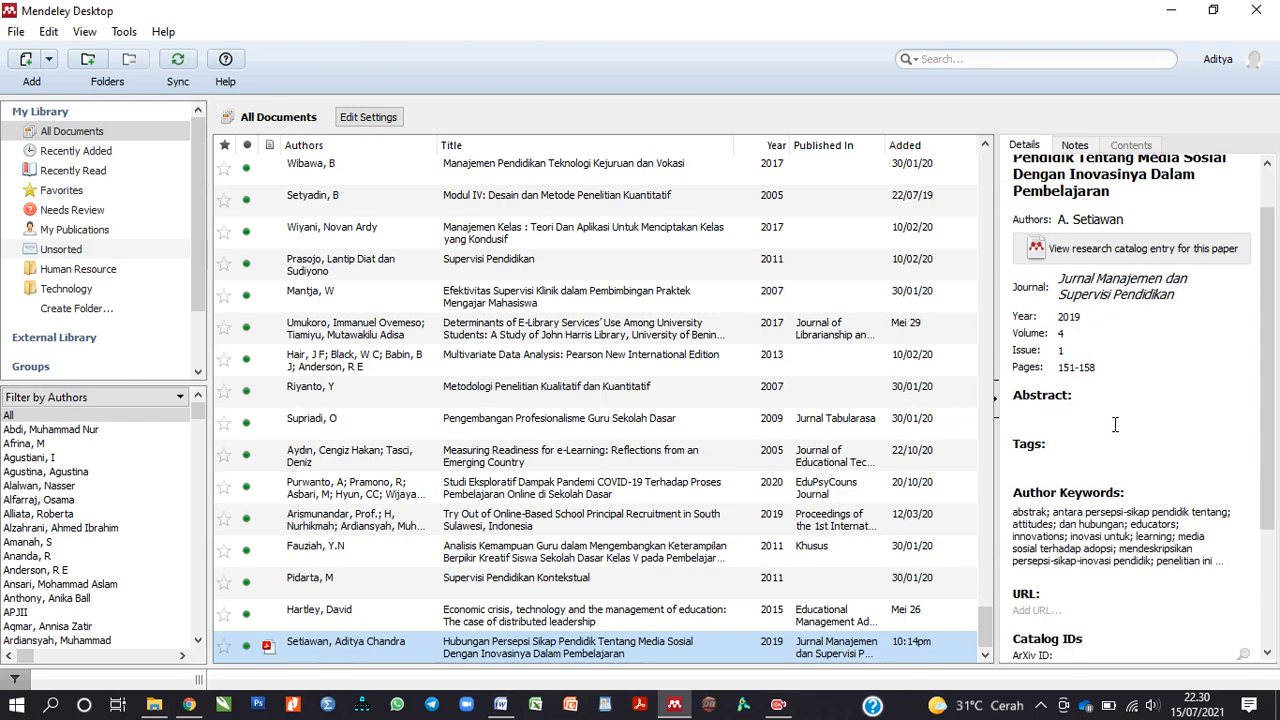
{"action": "scroll", "coordinate": [1115, 425], "scroll_direction": "down", "scroll_amount": 2}
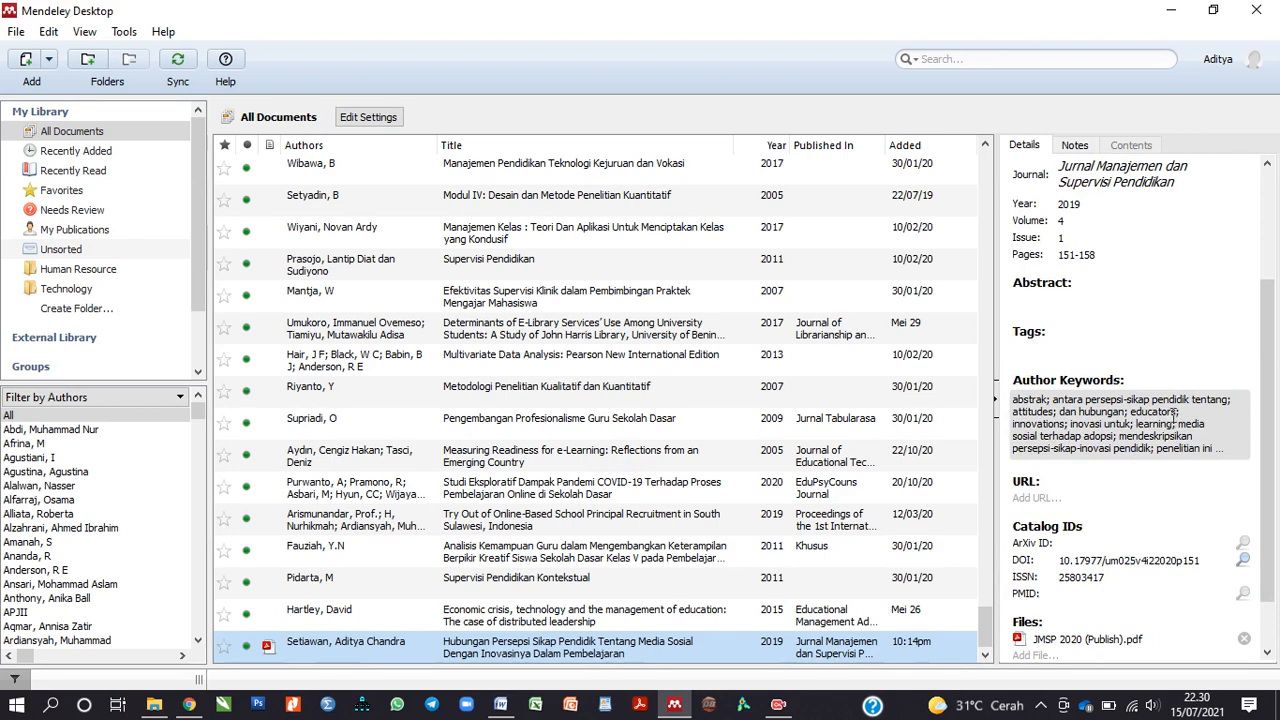
{"action": "scroll", "coordinate": [1177, 416], "scroll_direction": "down", "scroll_amount": 1}
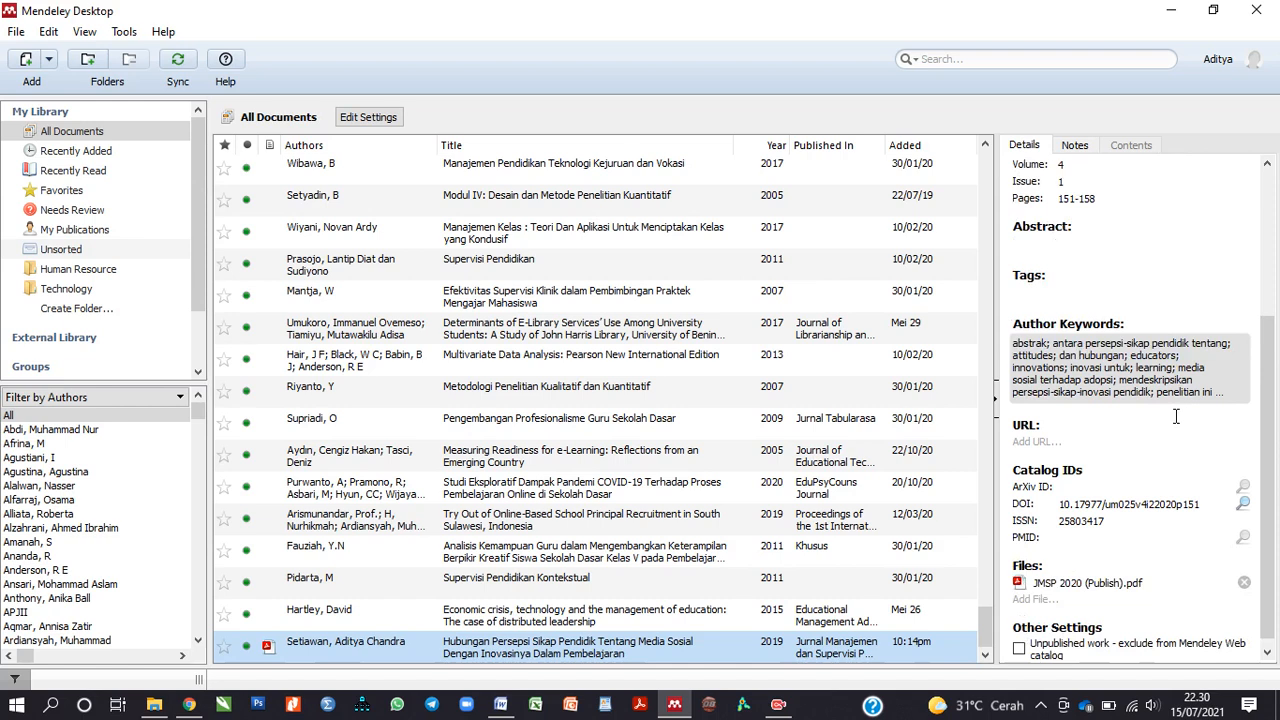
{"action": "scroll", "coordinate": [1177, 416], "scroll_direction": "down", "scroll_amount": 1}
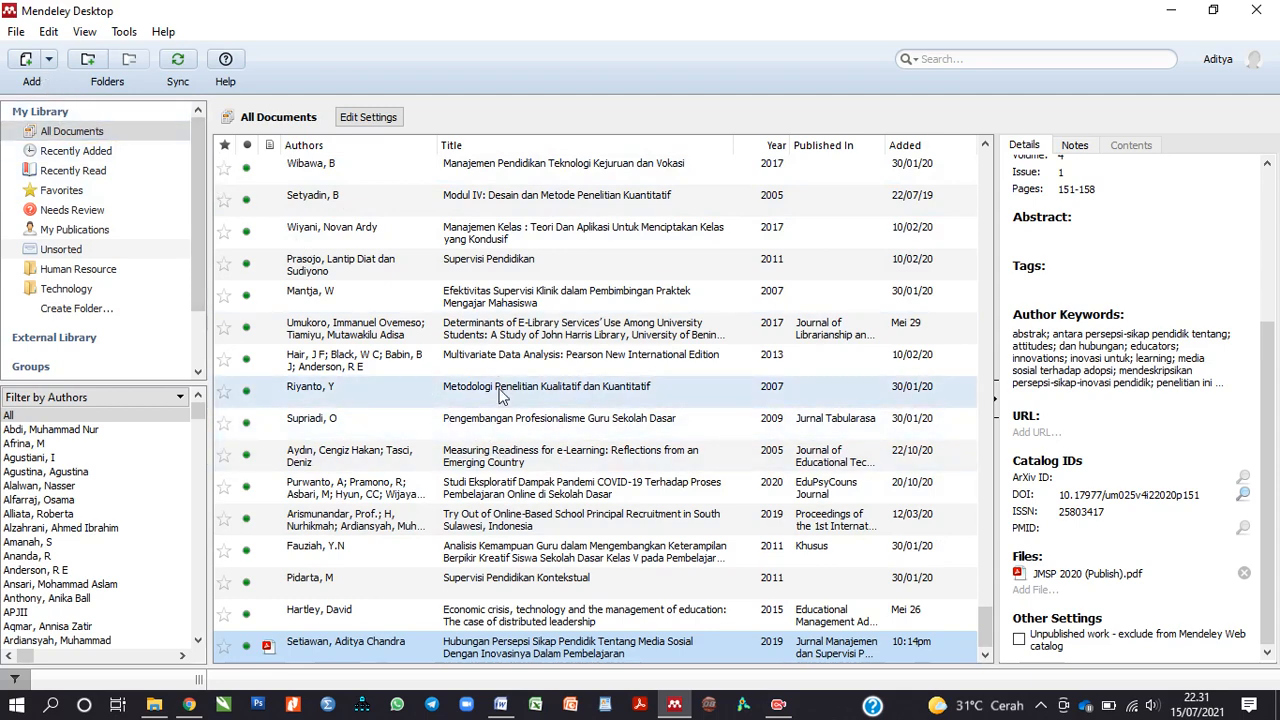
{"action": "scroll", "coordinate": [1124, 428], "scroll_direction": "up", "scroll_amount": 4}
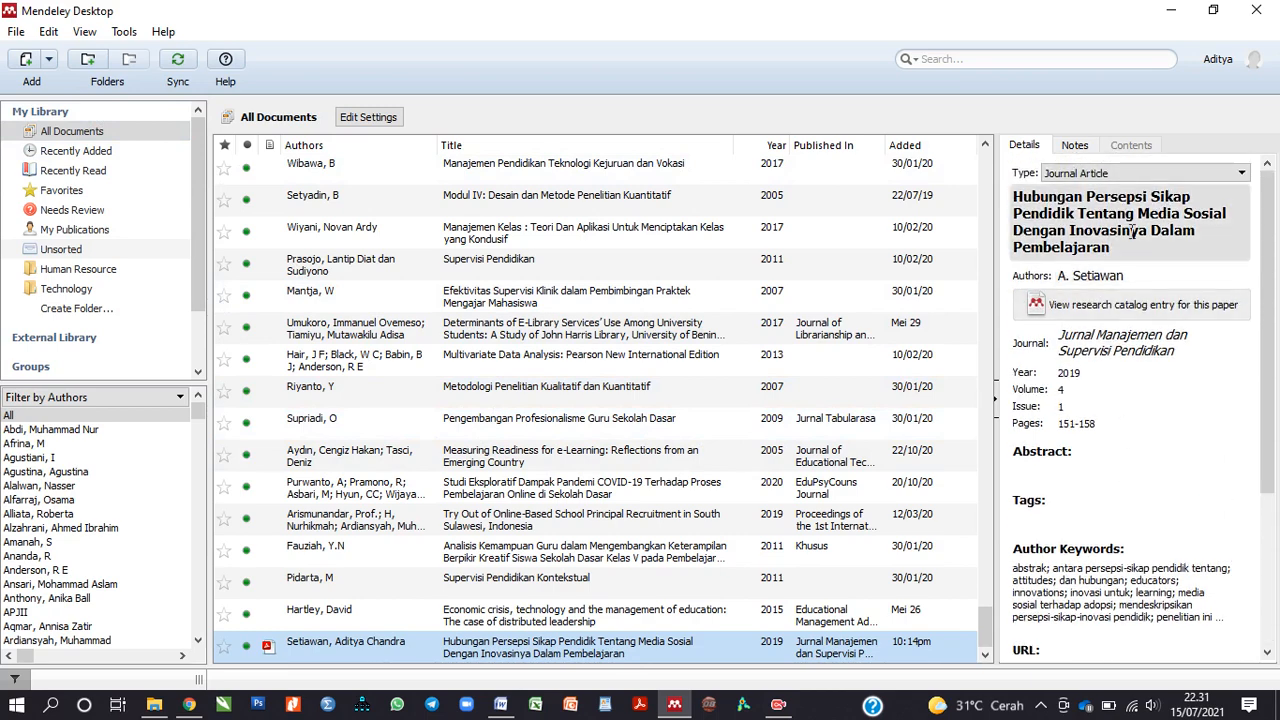
{"action": "left_click", "coordinate": [1152, 276]}
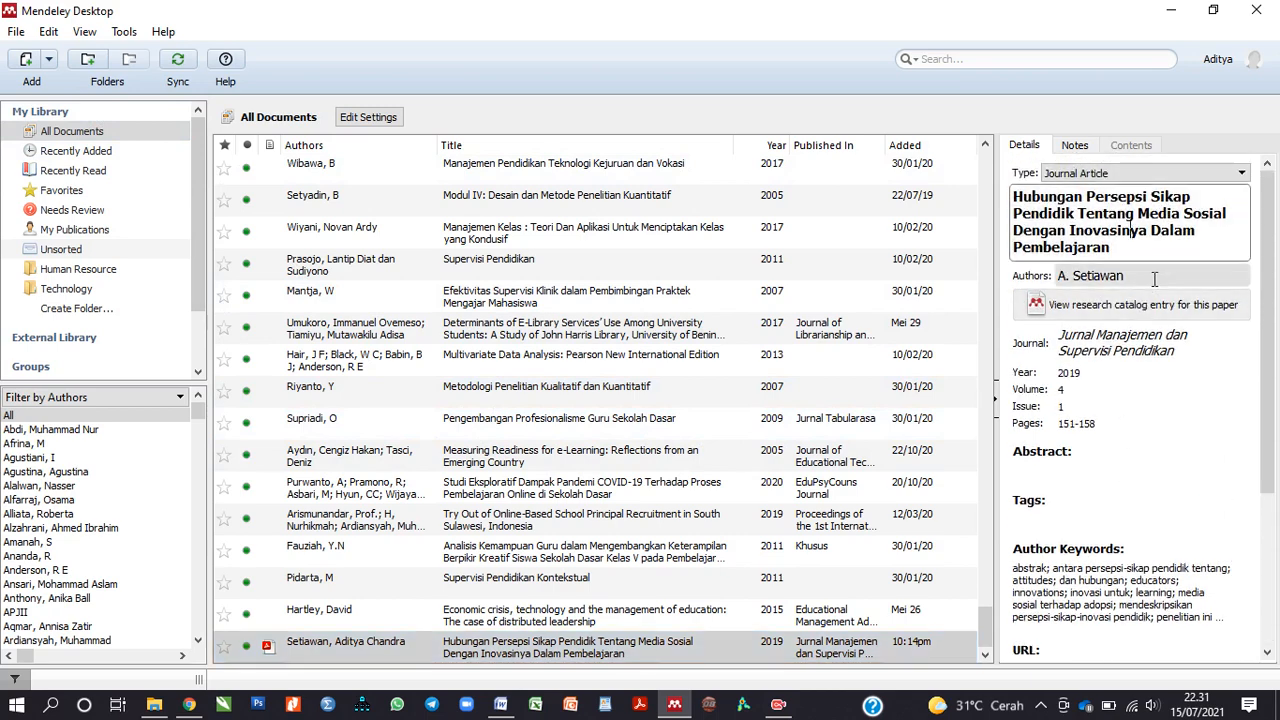
{"action": "left_click", "coordinate": [1095, 309]}
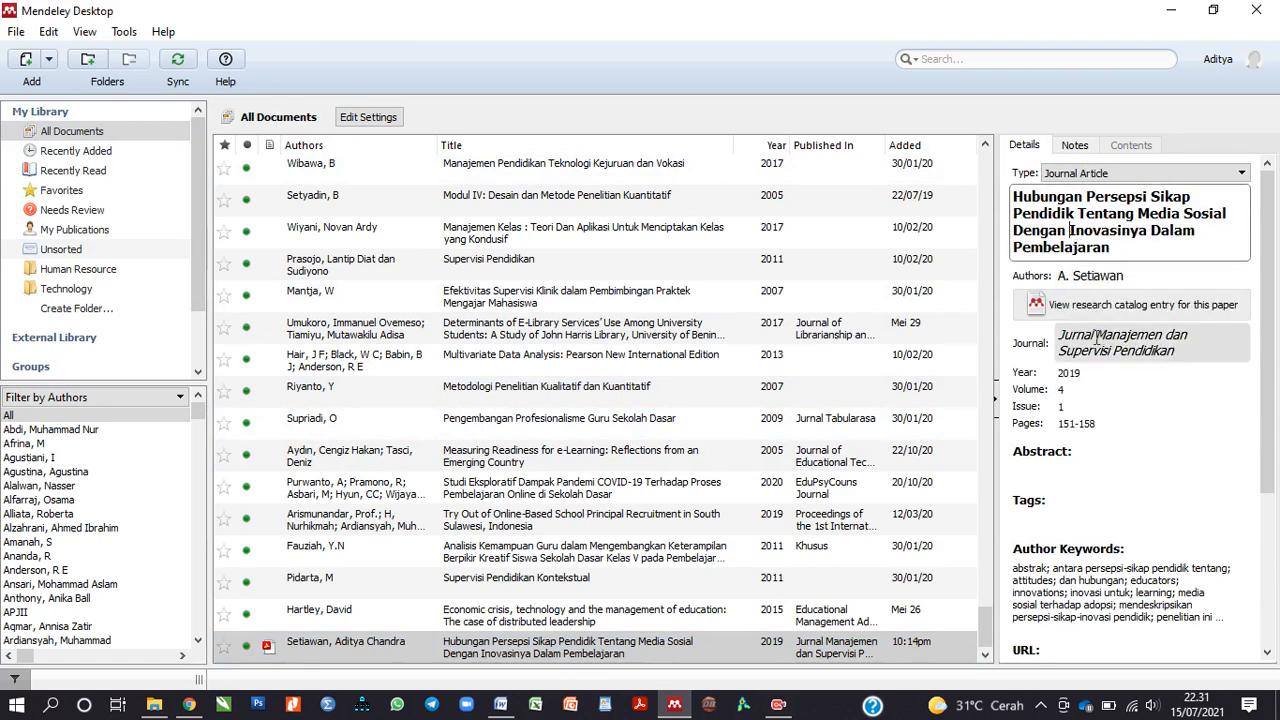
{"action": "left_click", "coordinate": [1128, 276]}
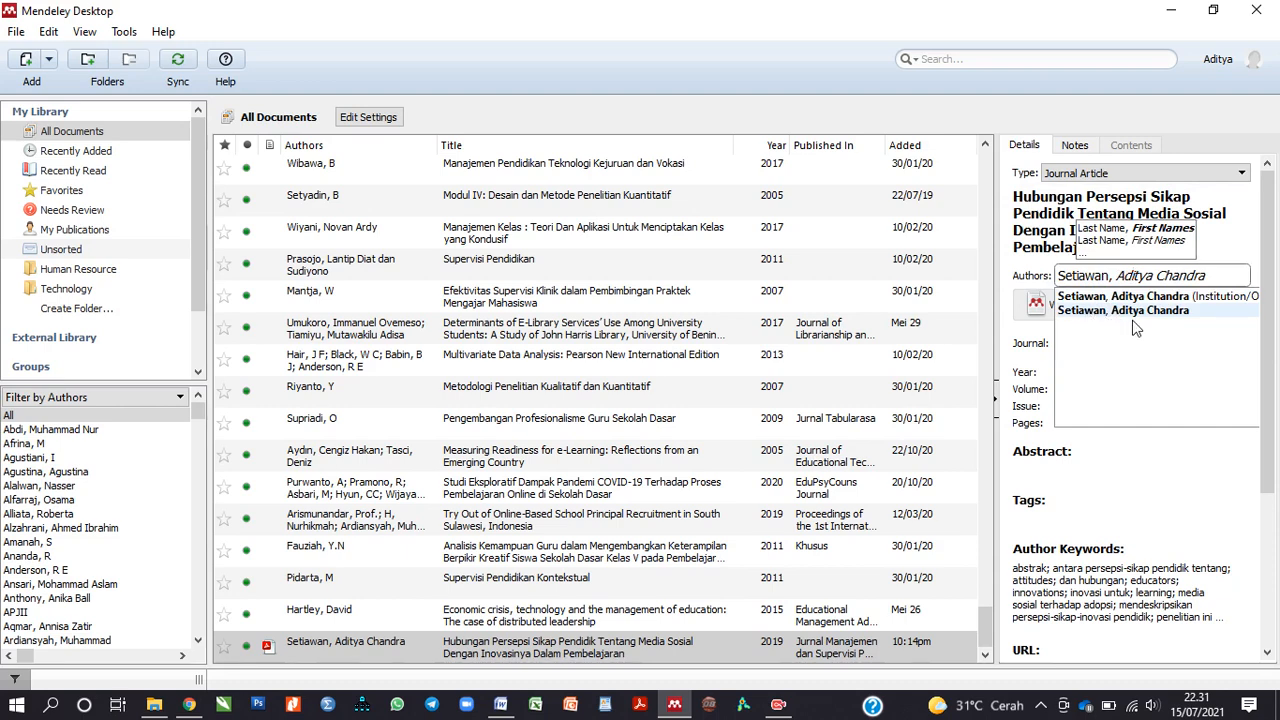
{"action": "left_click", "coordinate": [1149, 496]}
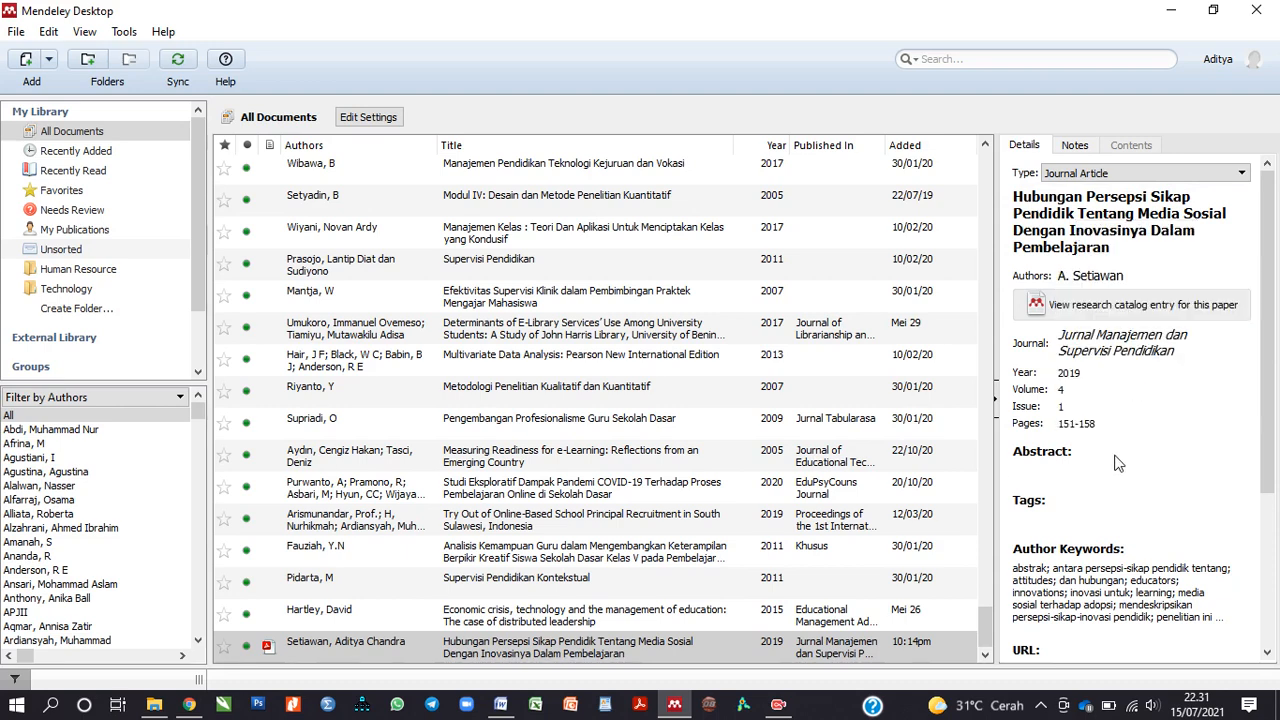
{"action": "scroll", "coordinate": [1116, 462], "scroll_direction": "down", "scroll_amount": 3}
{"action": "scroll", "coordinate": [1116, 462], "scroll_direction": "up", "scroll_amount": 3}
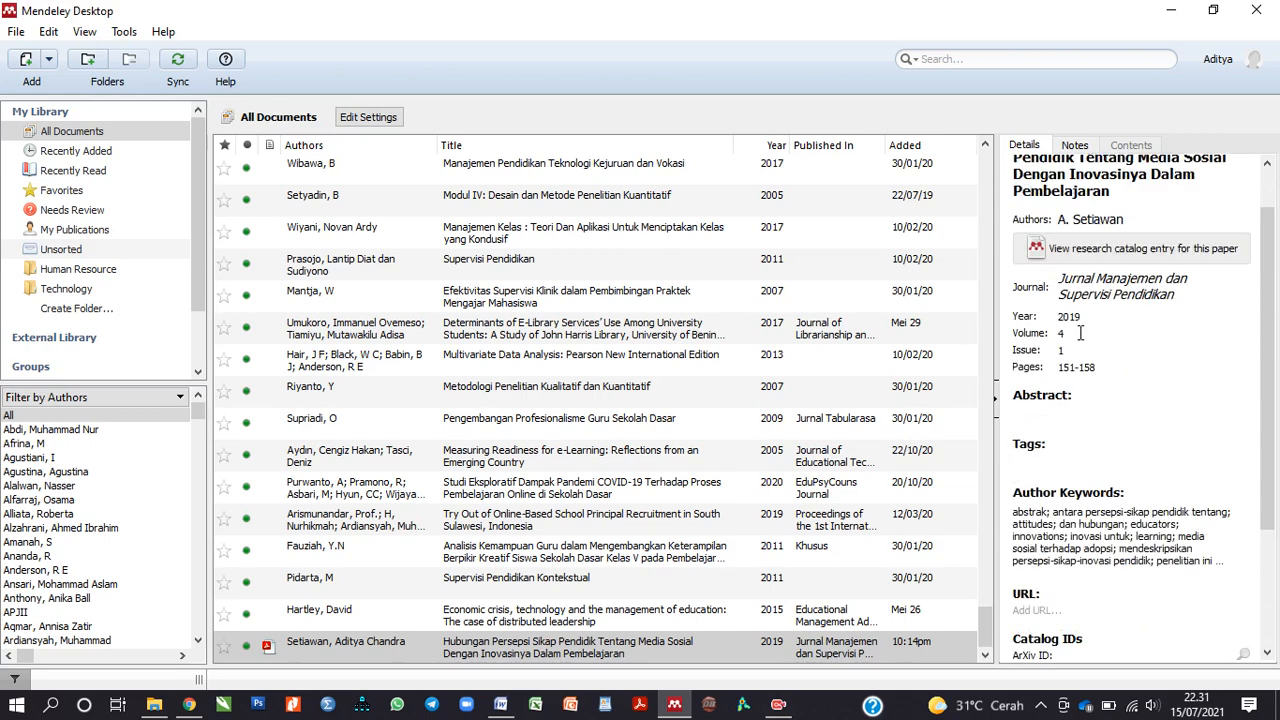
{"action": "scroll", "coordinate": [1097, 316], "scroll_direction": "up", "scroll_amount": 1}
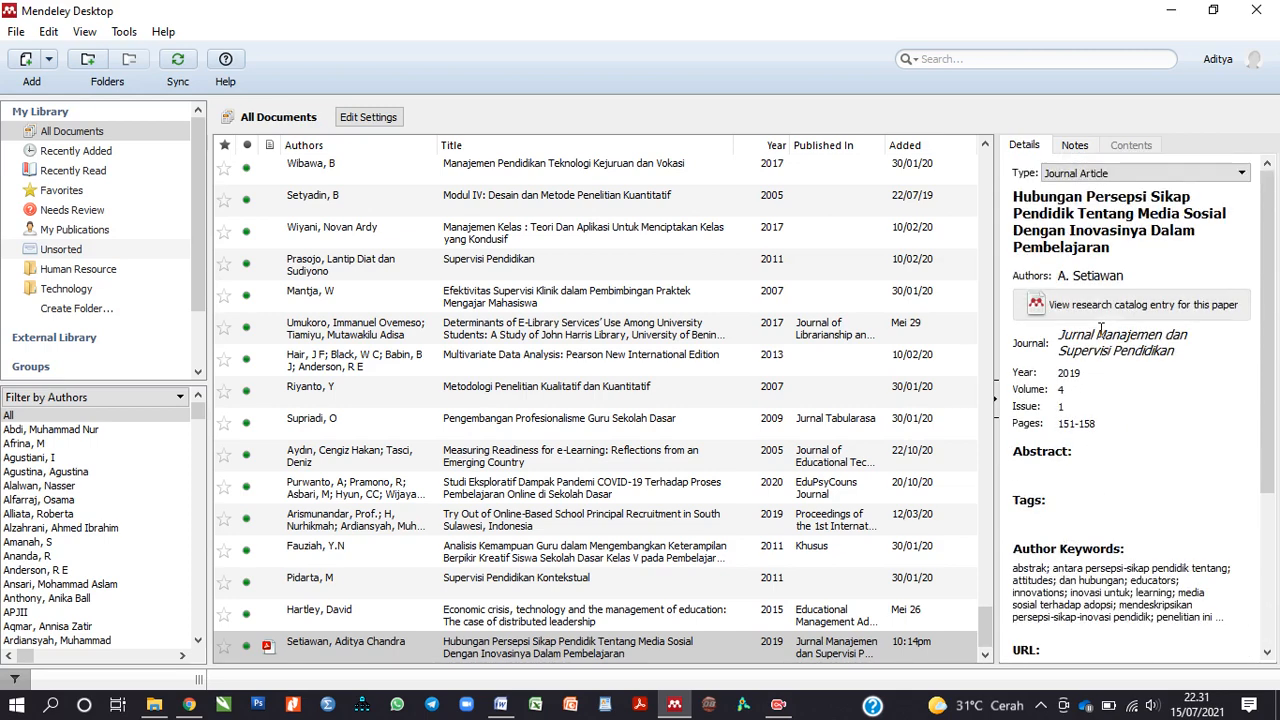
{"action": "left_click", "coordinate": [1095, 204]}
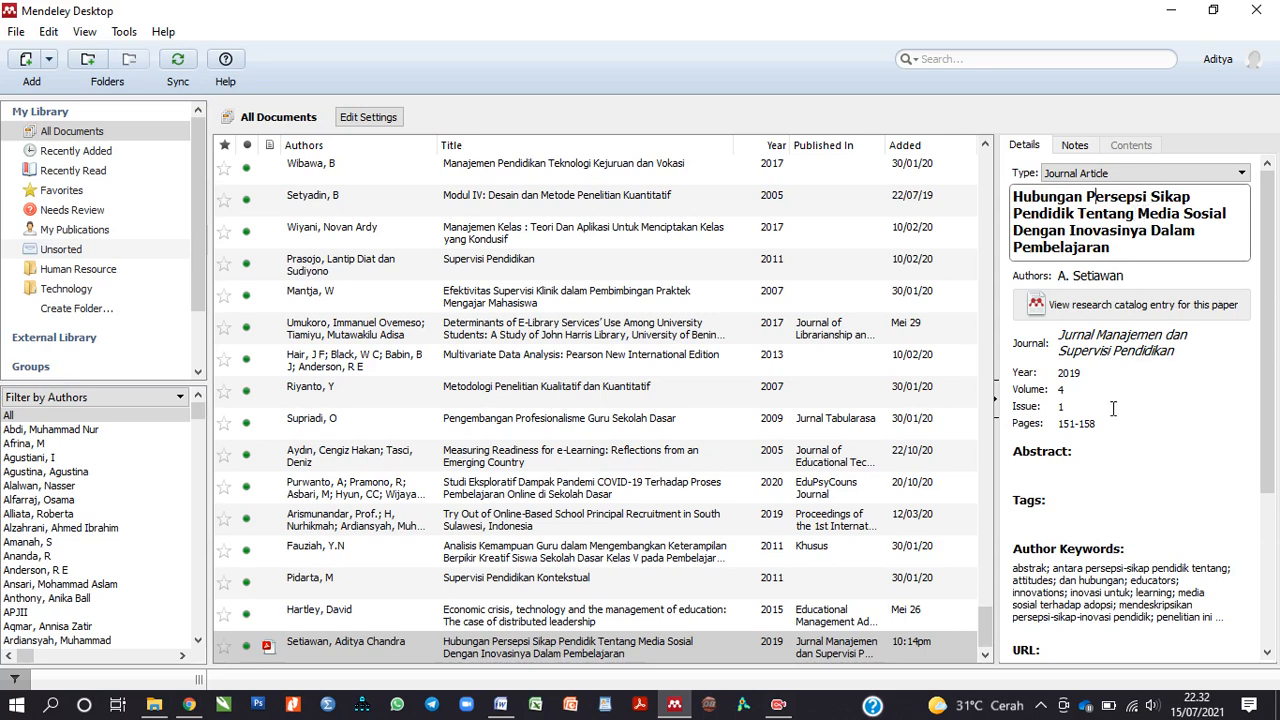
Step: Add the OneDrive Desktop #PUBLISH folder, including subfolders, through Add Folder
{"action": "left_click", "coordinate": [47, 60]}
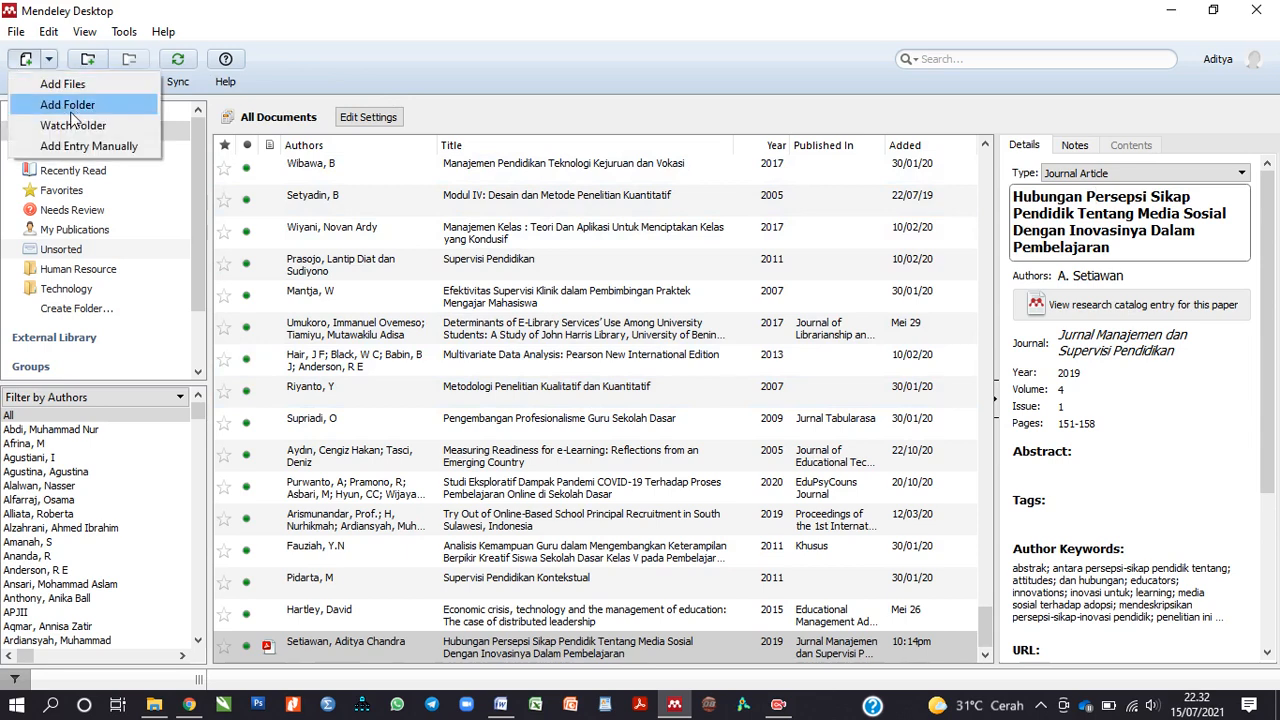
{"action": "left_click", "coordinate": [69, 108]}
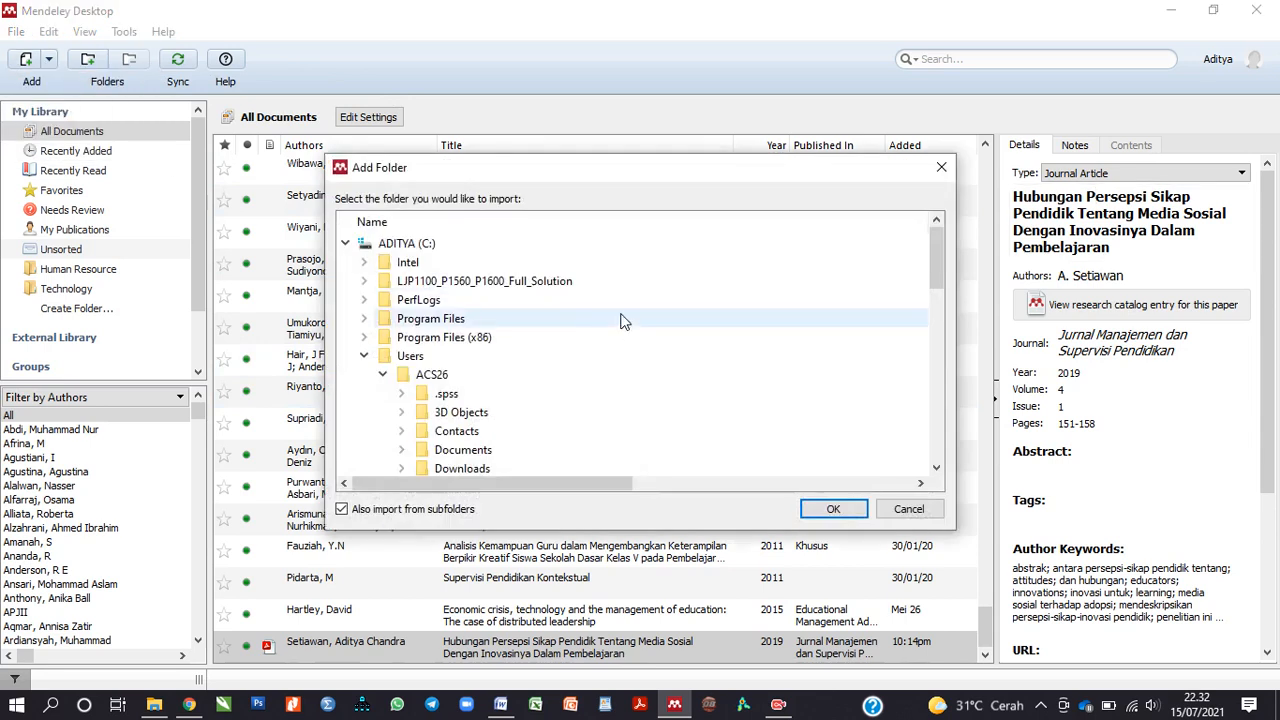
{"action": "scroll", "coordinate": [620, 320], "scroll_direction": "down", "scroll_amount": 1}
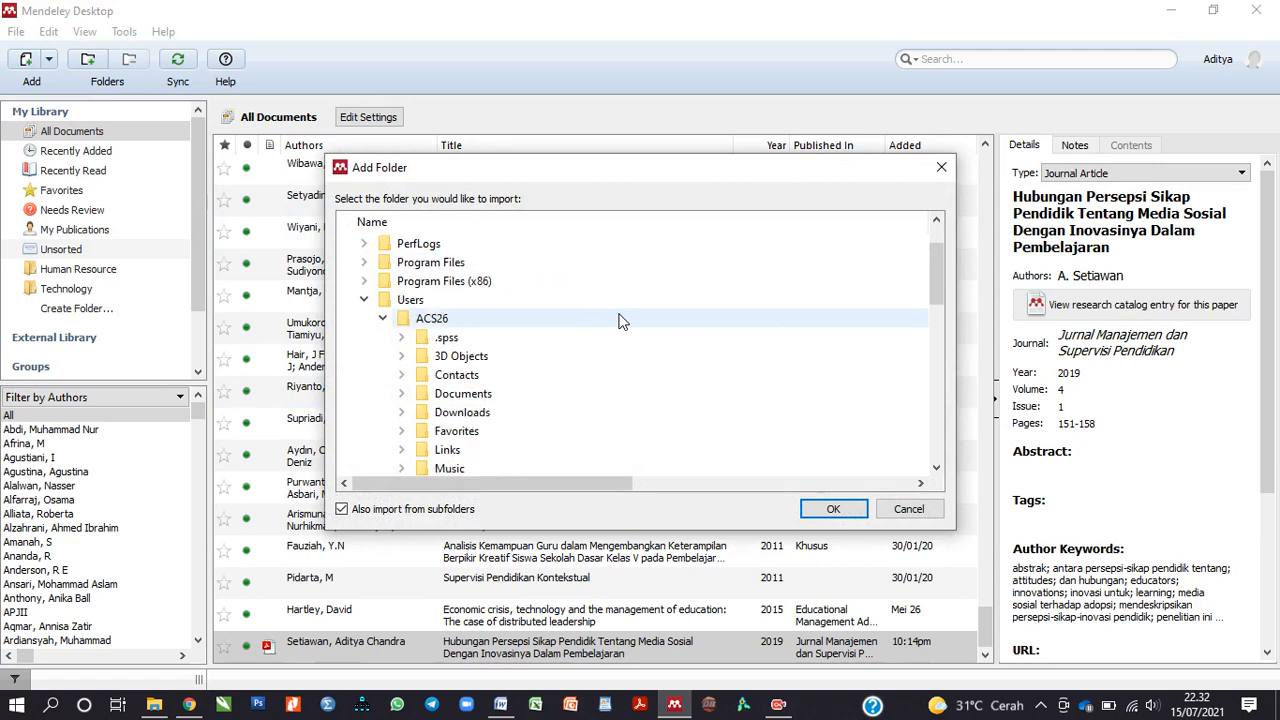
{"action": "scroll", "coordinate": [620, 320], "scroll_direction": "down", "scroll_amount": 2}
{"action": "scroll", "coordinate": [620, 320], "scroll_direction": "down", "scroll_amount": 2}
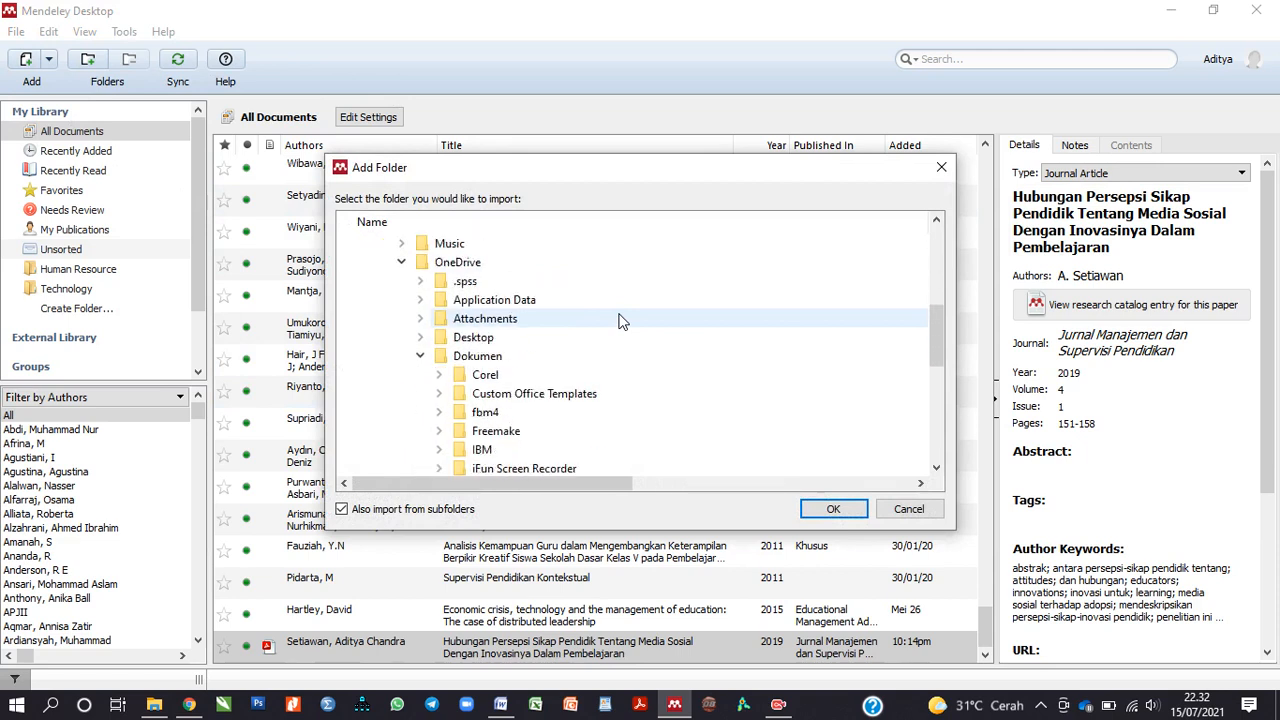
{"action": "scroll", "coordinate": [620, 320], "scroll_direction": "down", "scroll_amount": 1}
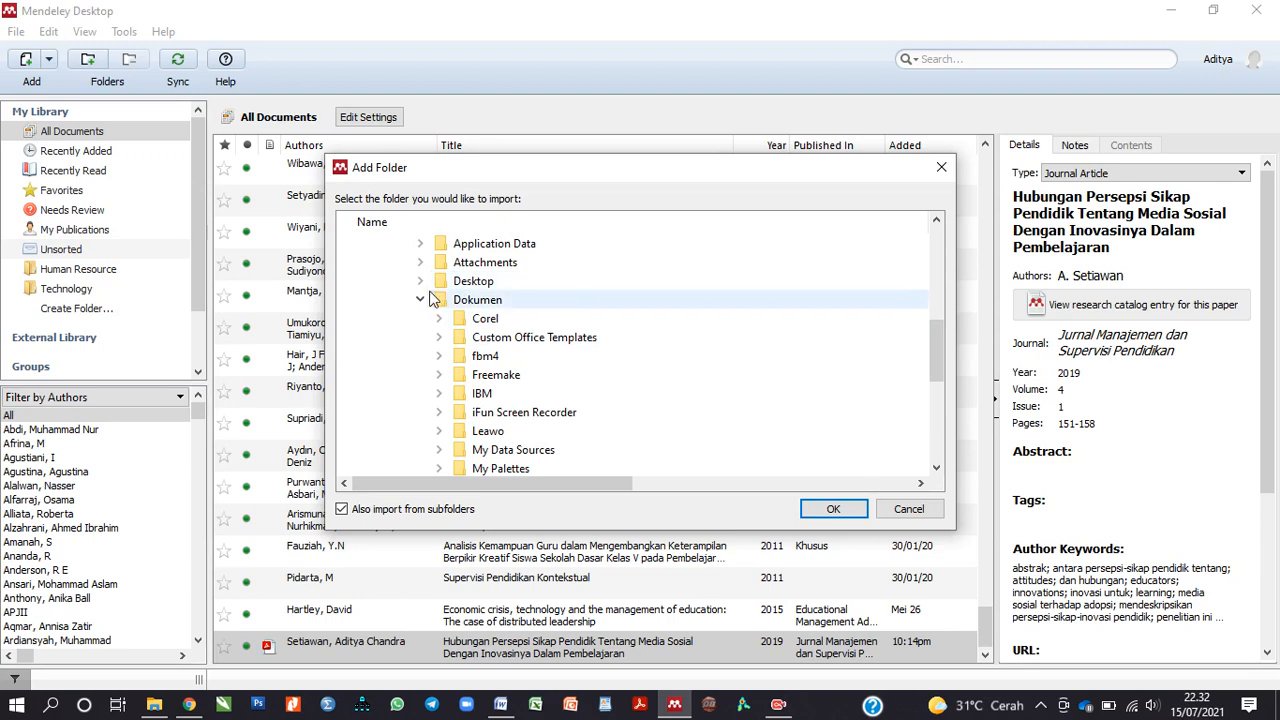
{"action": "left_click", "coordinate": [420, 282]}
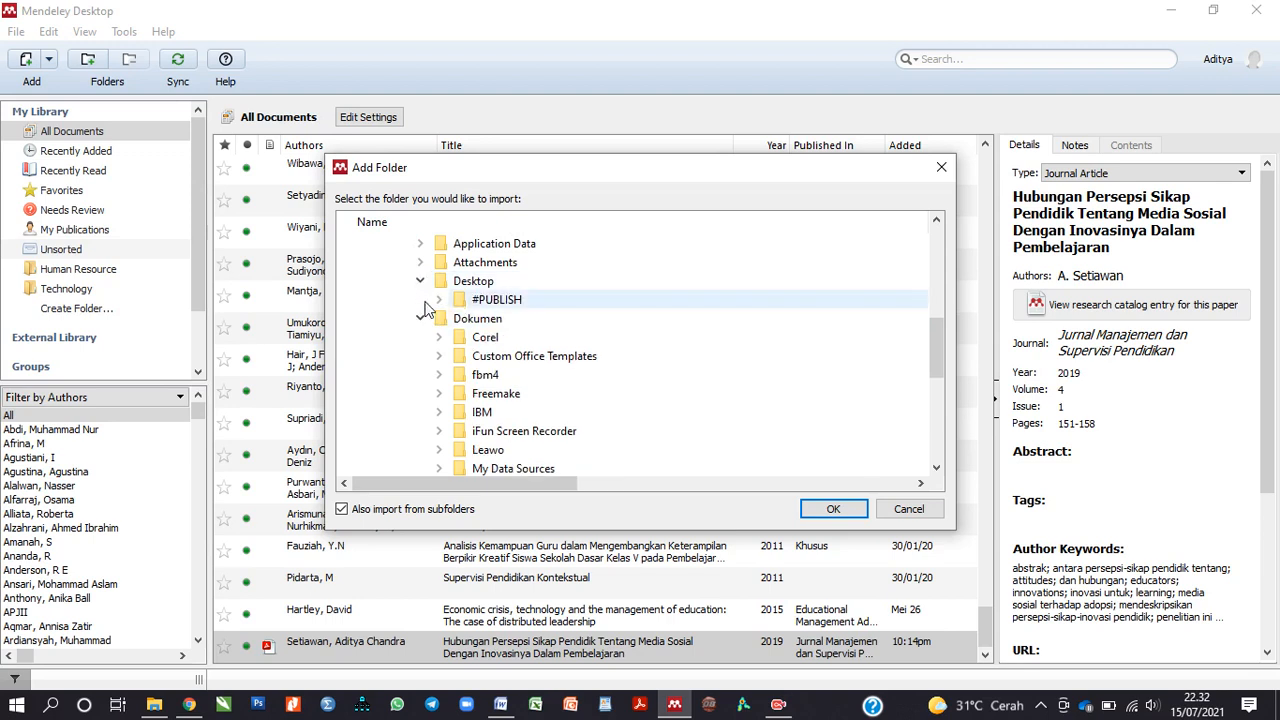
{"action": "left_click", "coordinate": [500, 303]}
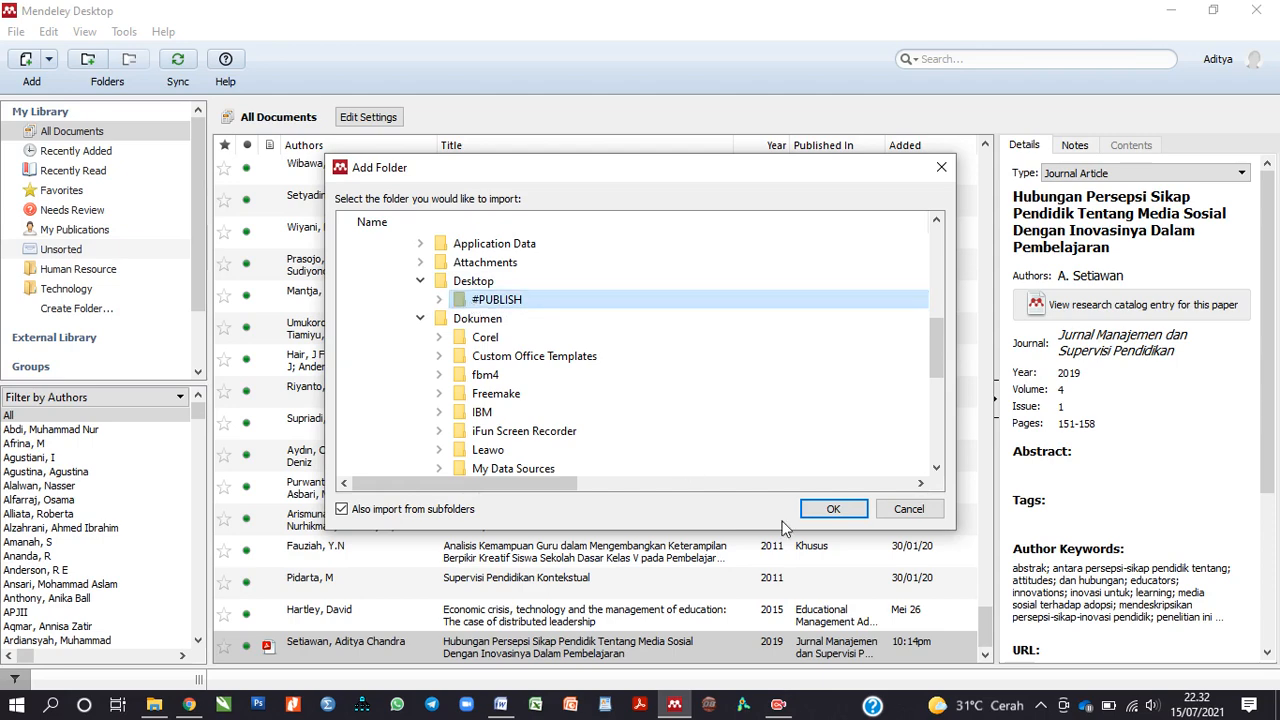
{"action": "left_click", "coordinate": [846, 514]}
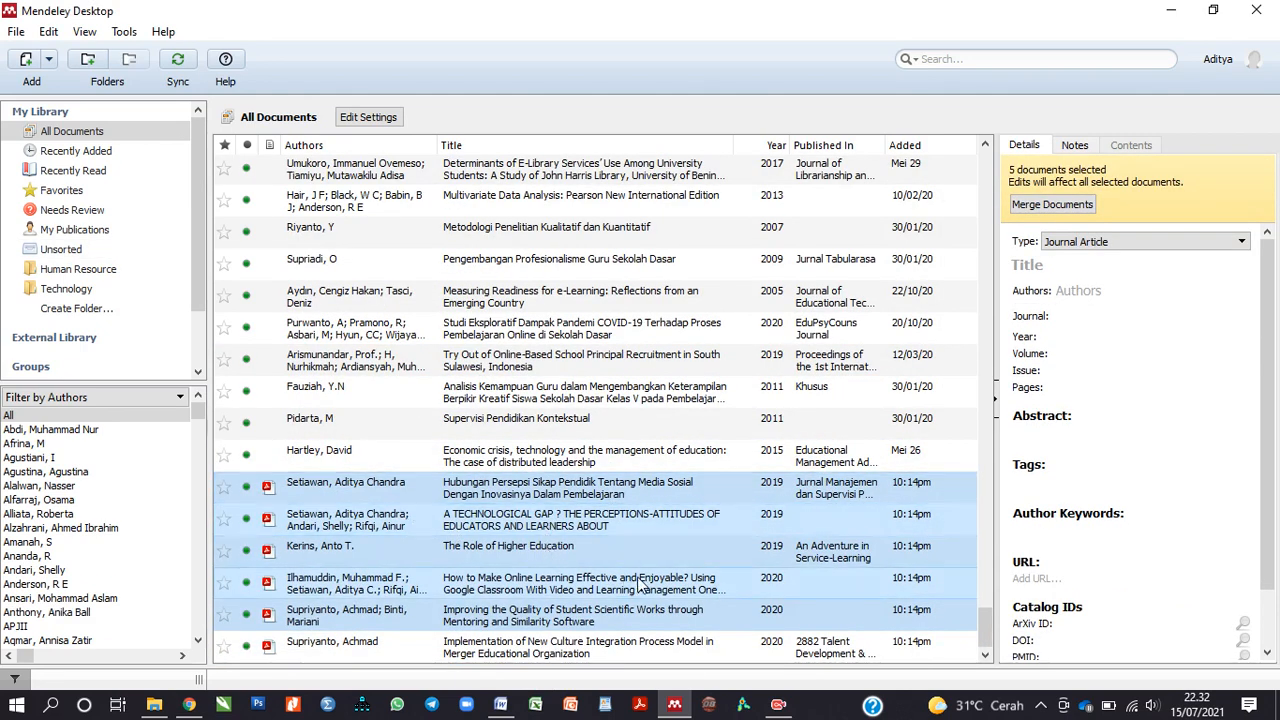
{"action": "left_click", "coordinate": [376, 528]}
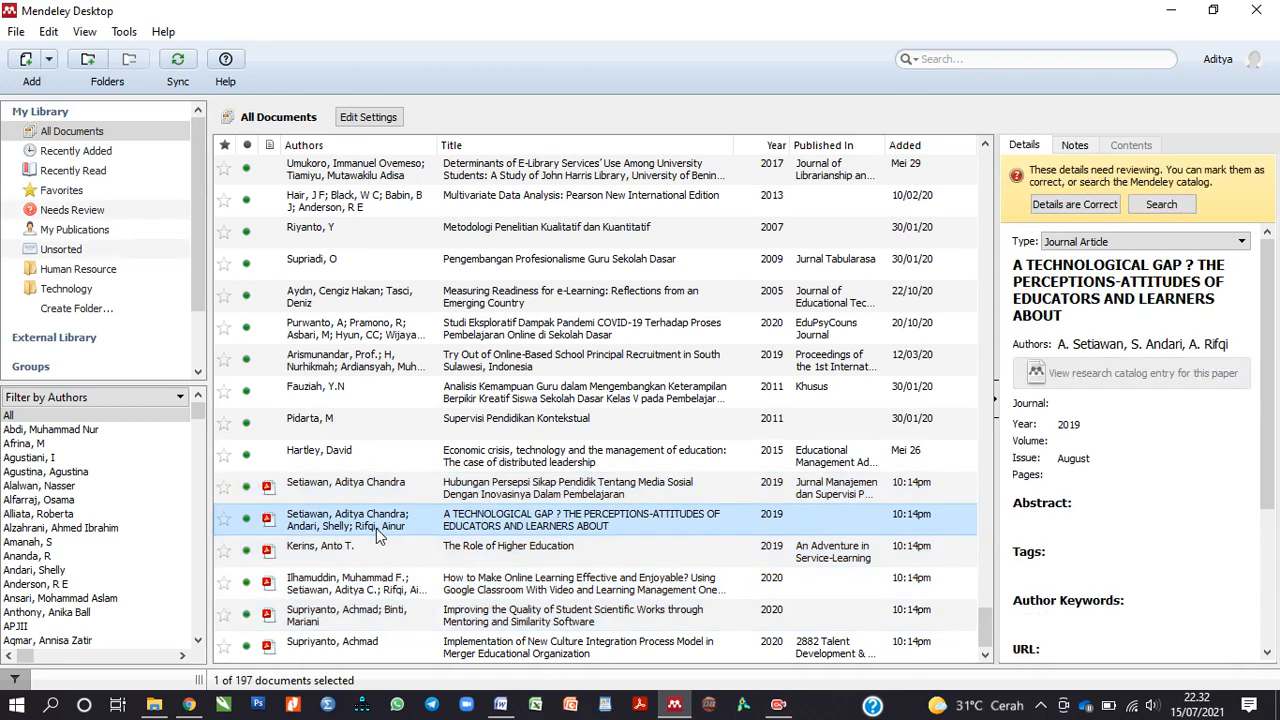
{"action": "left_click", "coordinate": [1100, 403]}
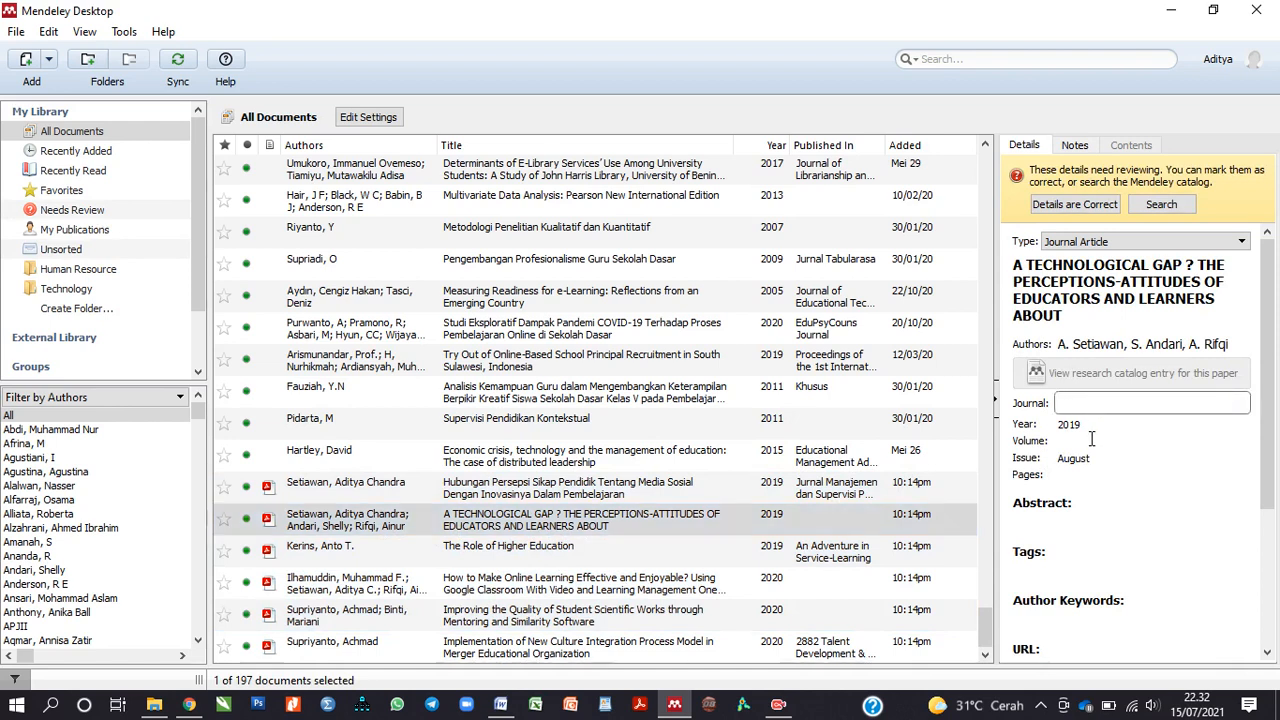
{"action": "left_click", "coordinate": [1093, 440]}
{"action": "left_click", "coordinate": [1094, 443]}
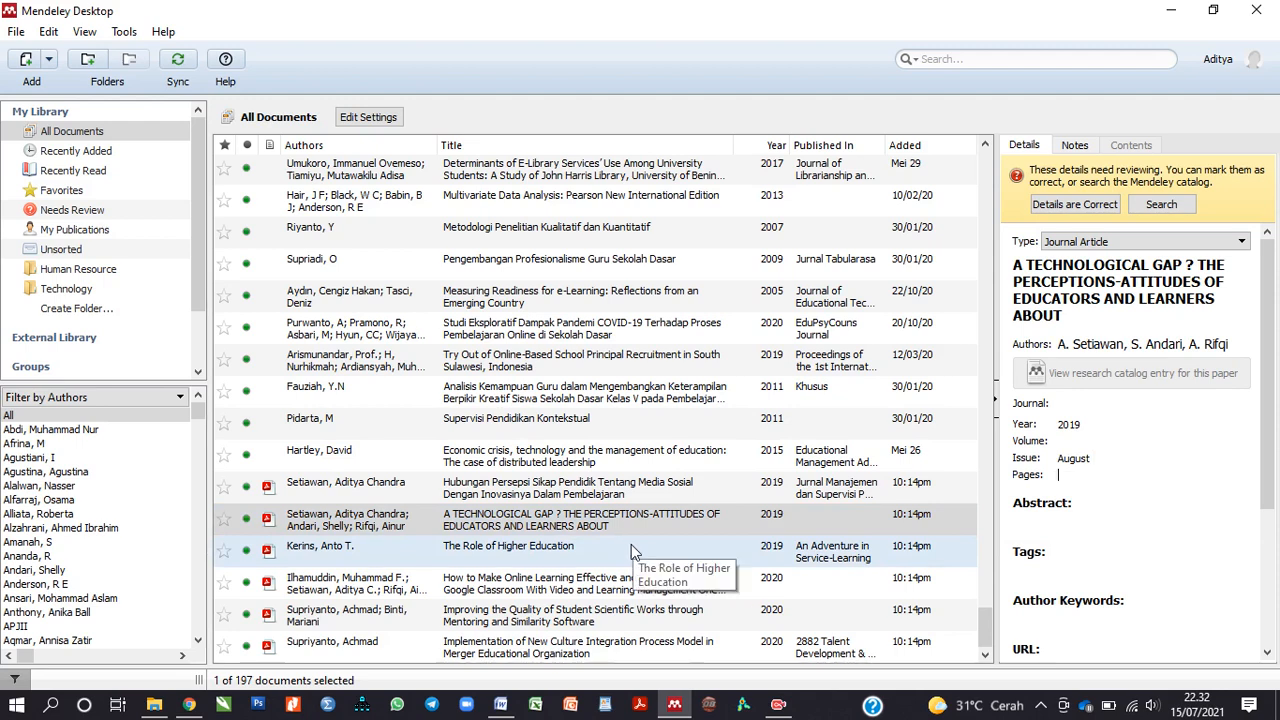
{"action": "left_click", "coordinate": [521, 520]}
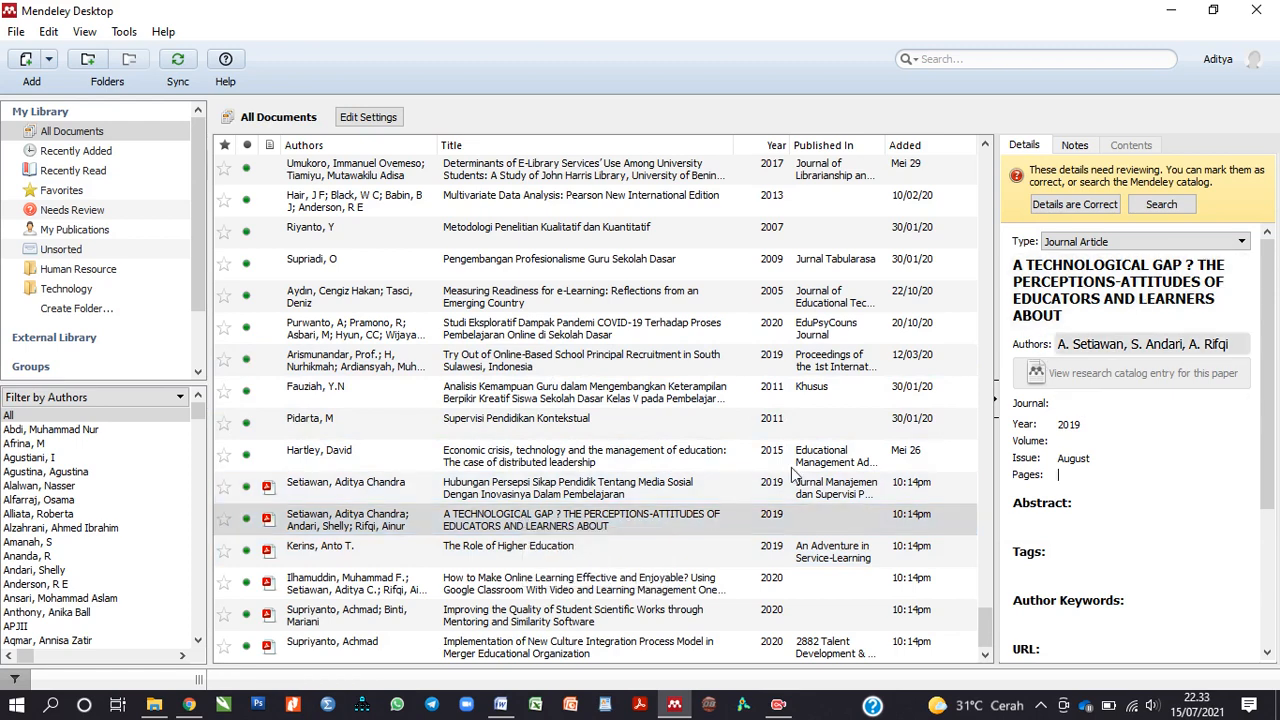
{"action": "left_click", "coordinate": [655, 552]}
{"action": "left_click", "coordinate": [654, 521]}
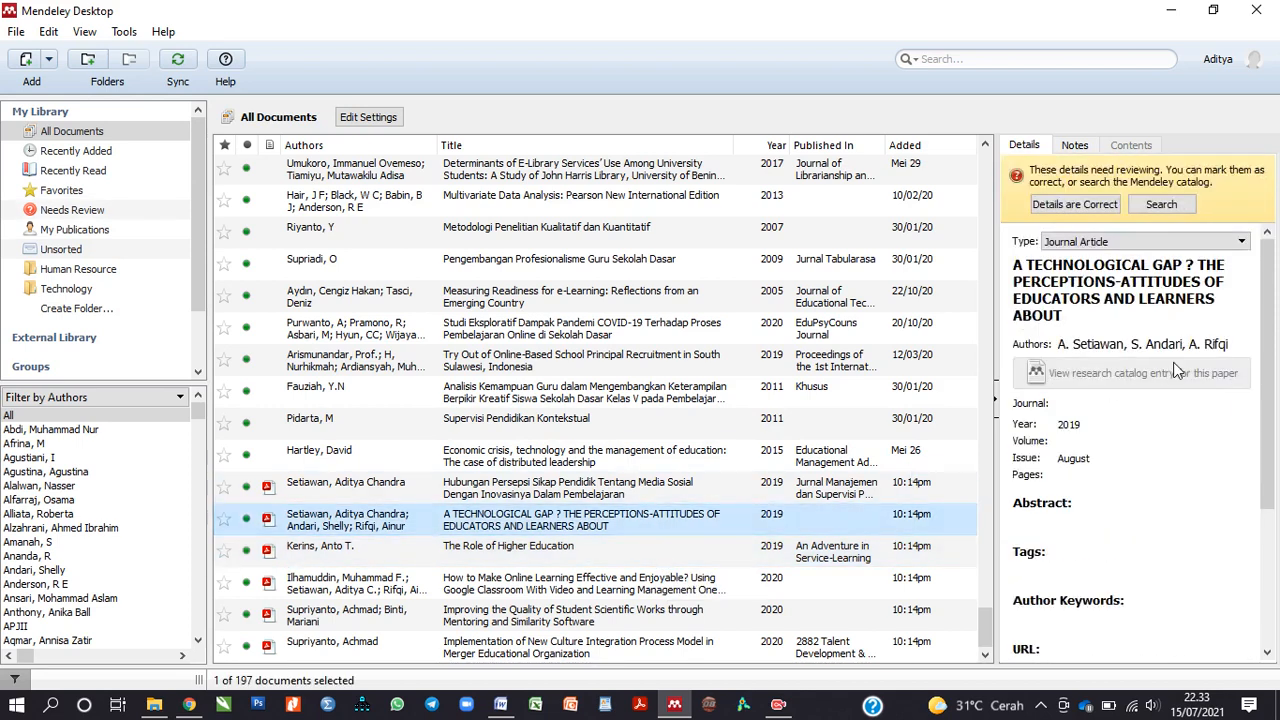
{"action": "left_click", "coordinate": [1136, 446]}
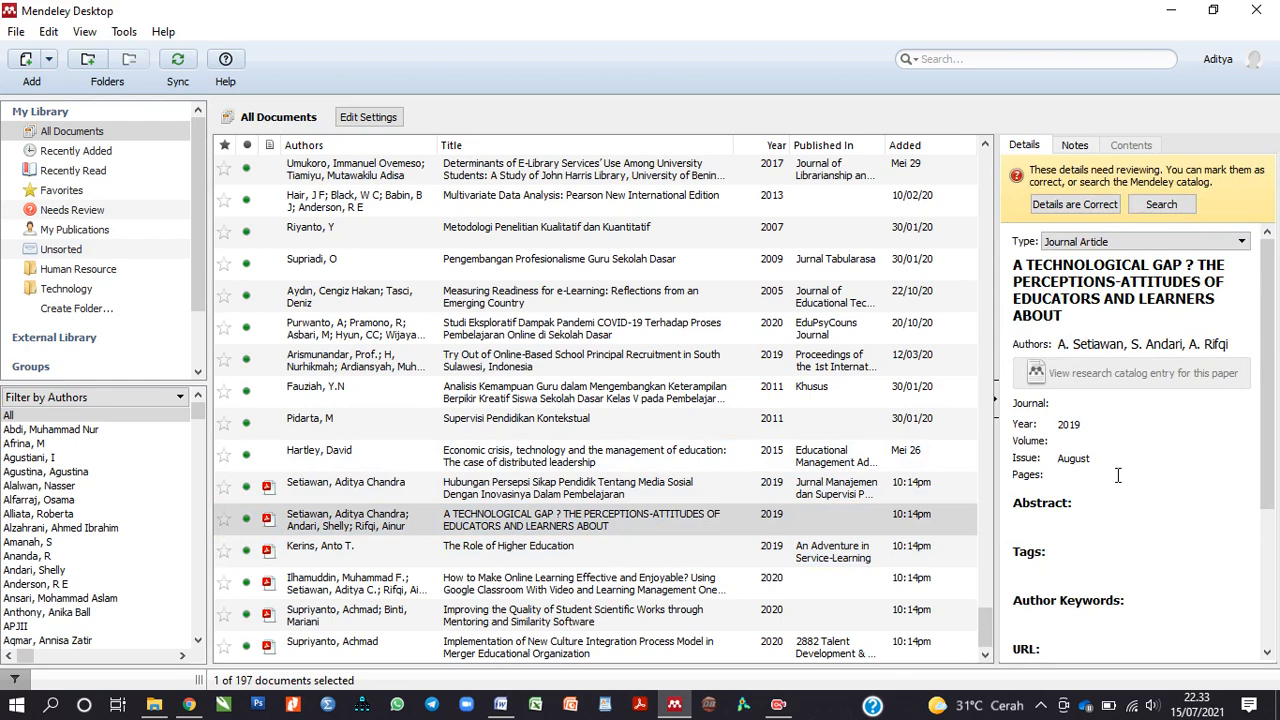
{"action": "left_click", "coordinate": [1110, 404]}
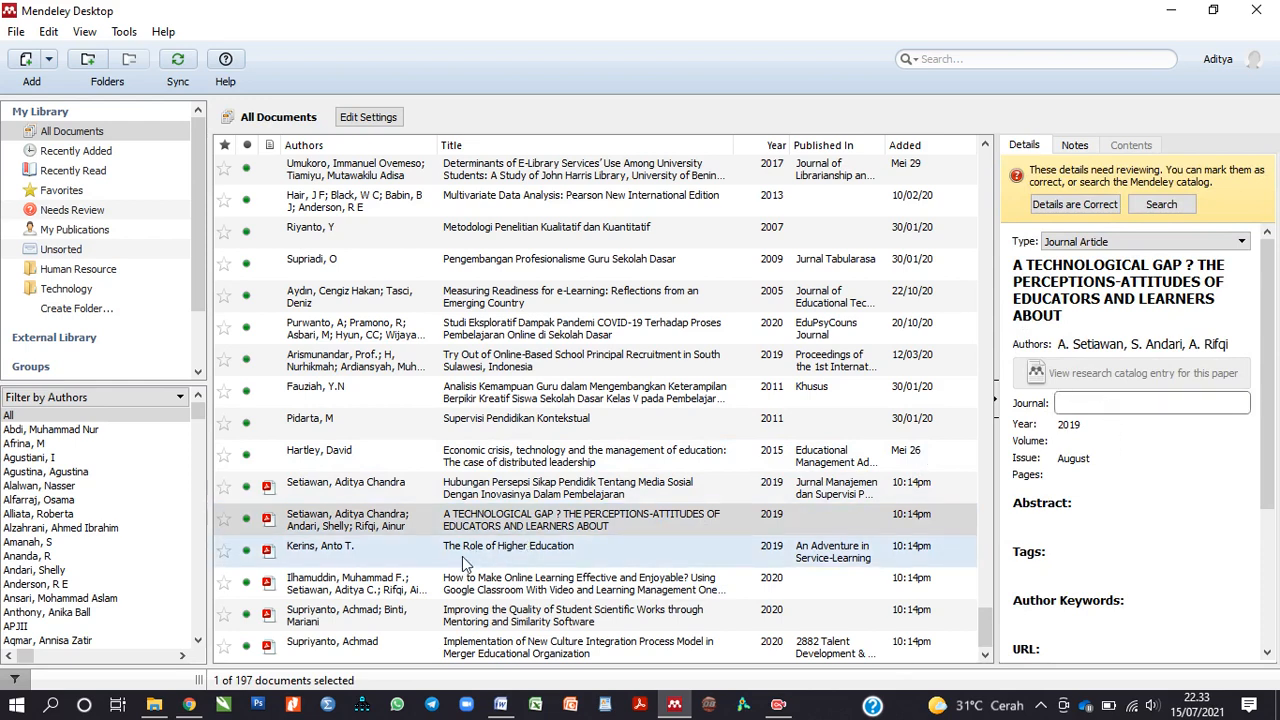
{"action": "left_click", "coordinate": [478, 582]}
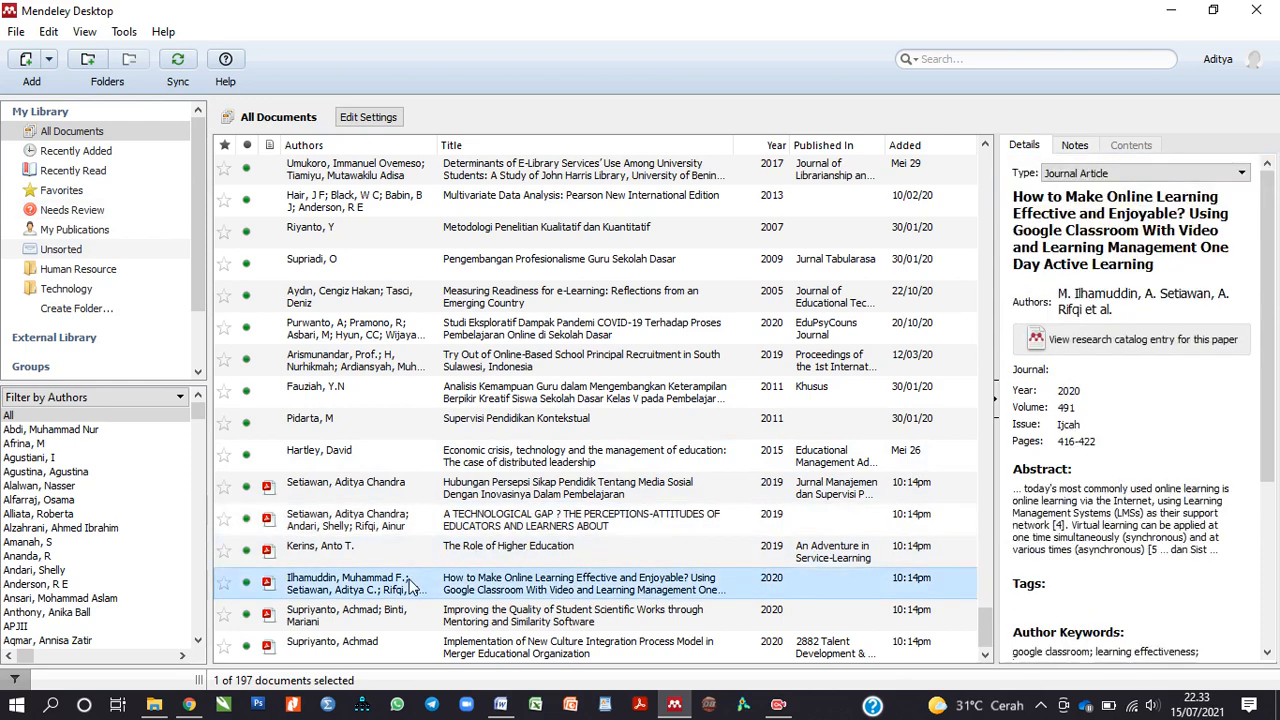
{"action": "left_click", "coordinate": [1101, 429]}
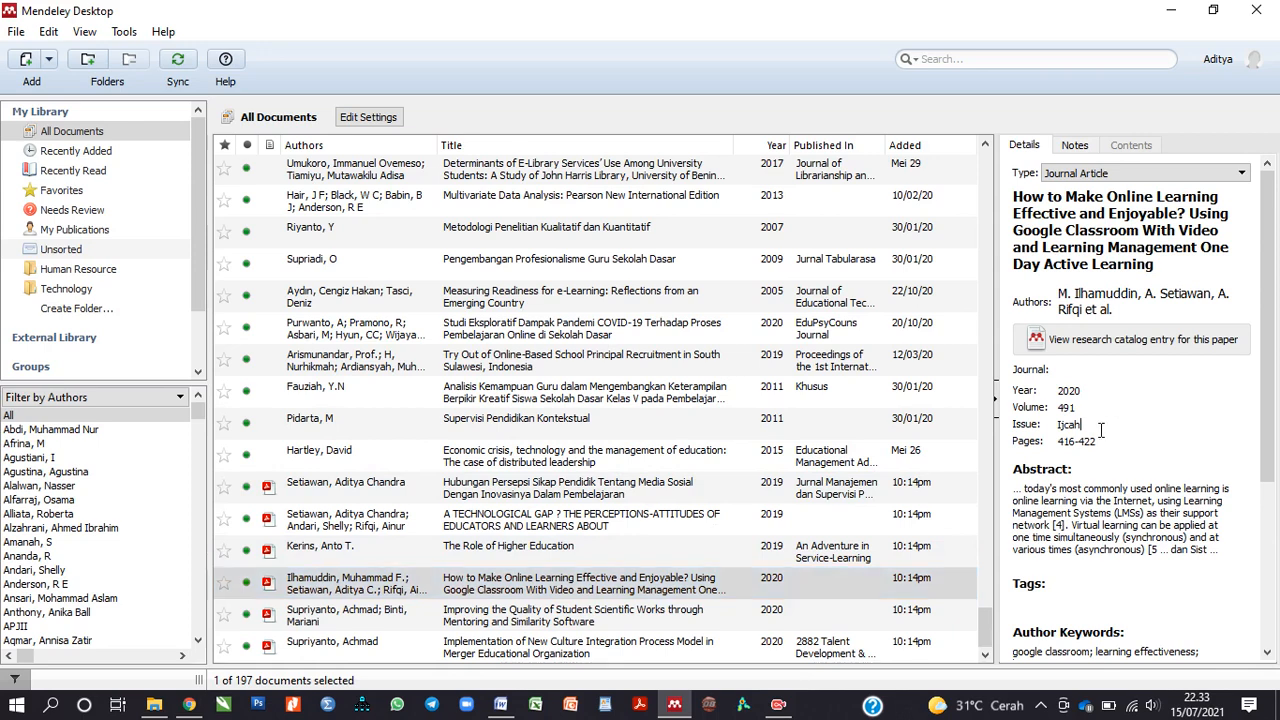
{"action": "left_click_drag", "start_coordinate": [1078, 426], "coordinate": [1057, 428]}
{"action": "left_click", "coordinate": [1092, 369]}
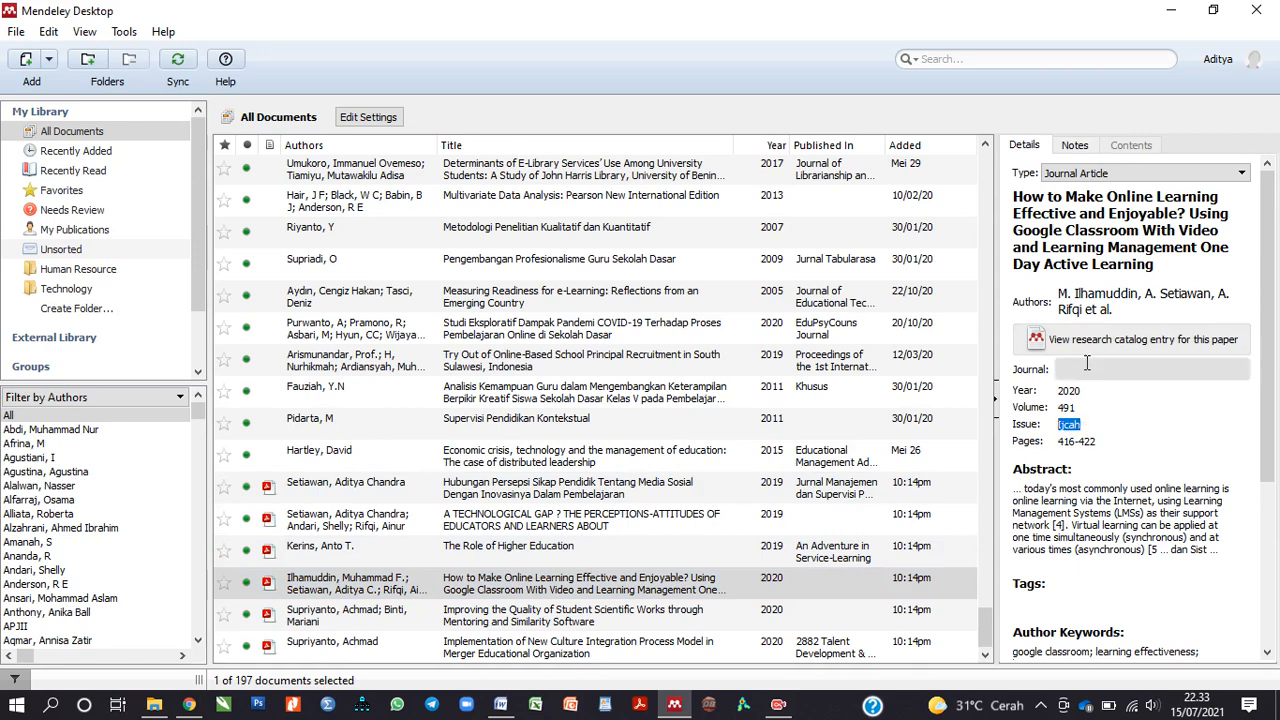
{"action": "left_click", "coordinate": [1142, 304]}
{"action": "left_click", "coordinate": [1165, 466]}
{"action": "left_click", "coordinate": [1146, 235]}
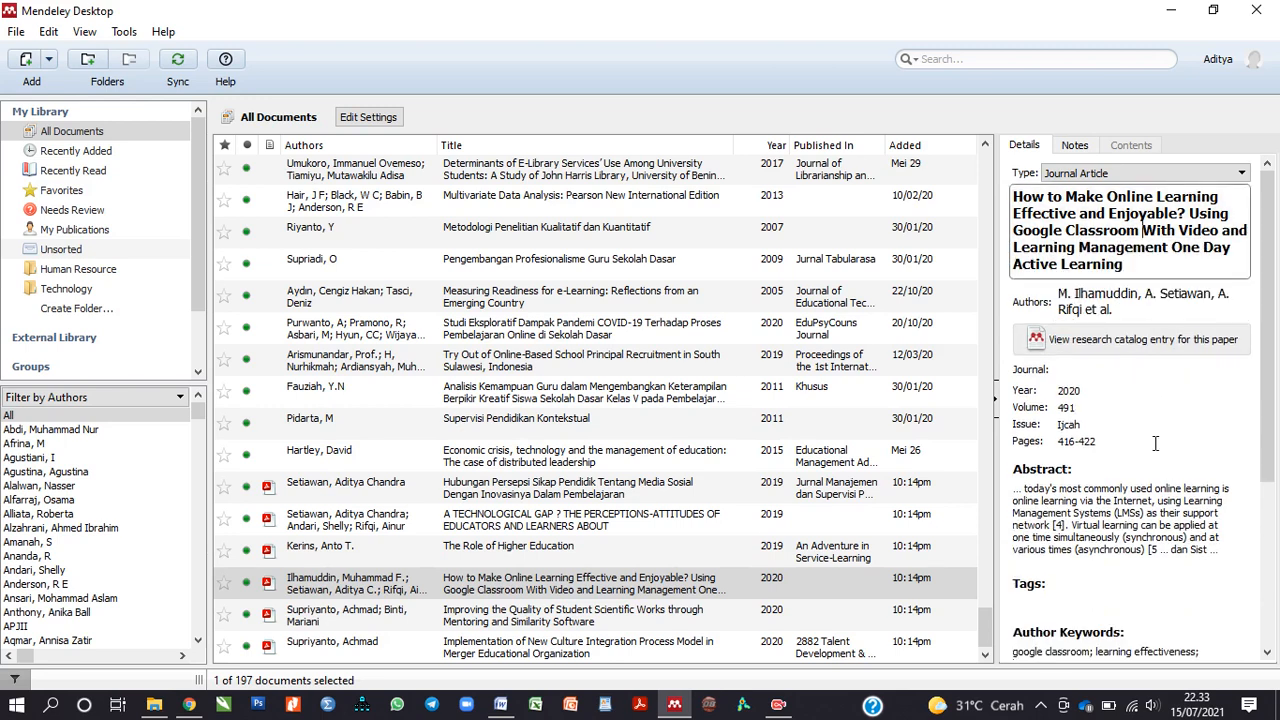
{"action": "scroll", "coordinate": [1142, 440], "scroll_direction": "down", "scroll_amount": 5}
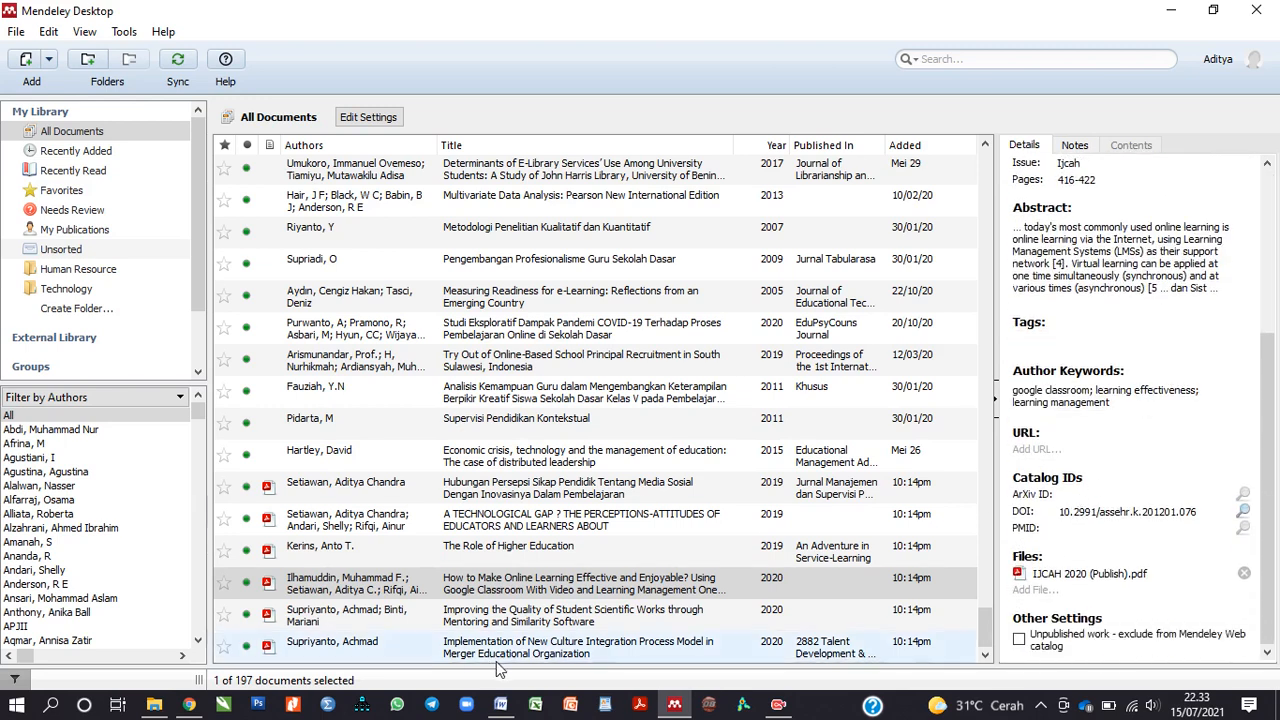
{"action": "left_click", "coordinate": [389, 621]}
{"action": "key", "text": "Down"}
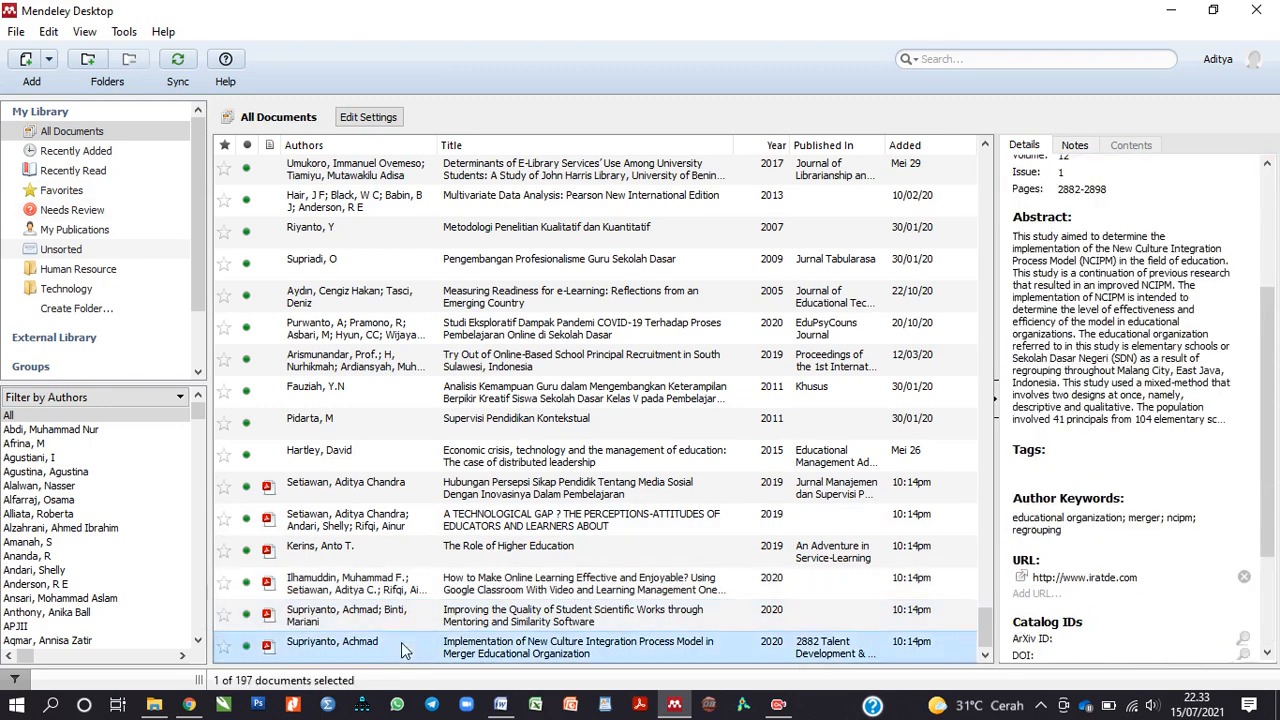
{"action": "left_click", "coordinate": [416, 499]}
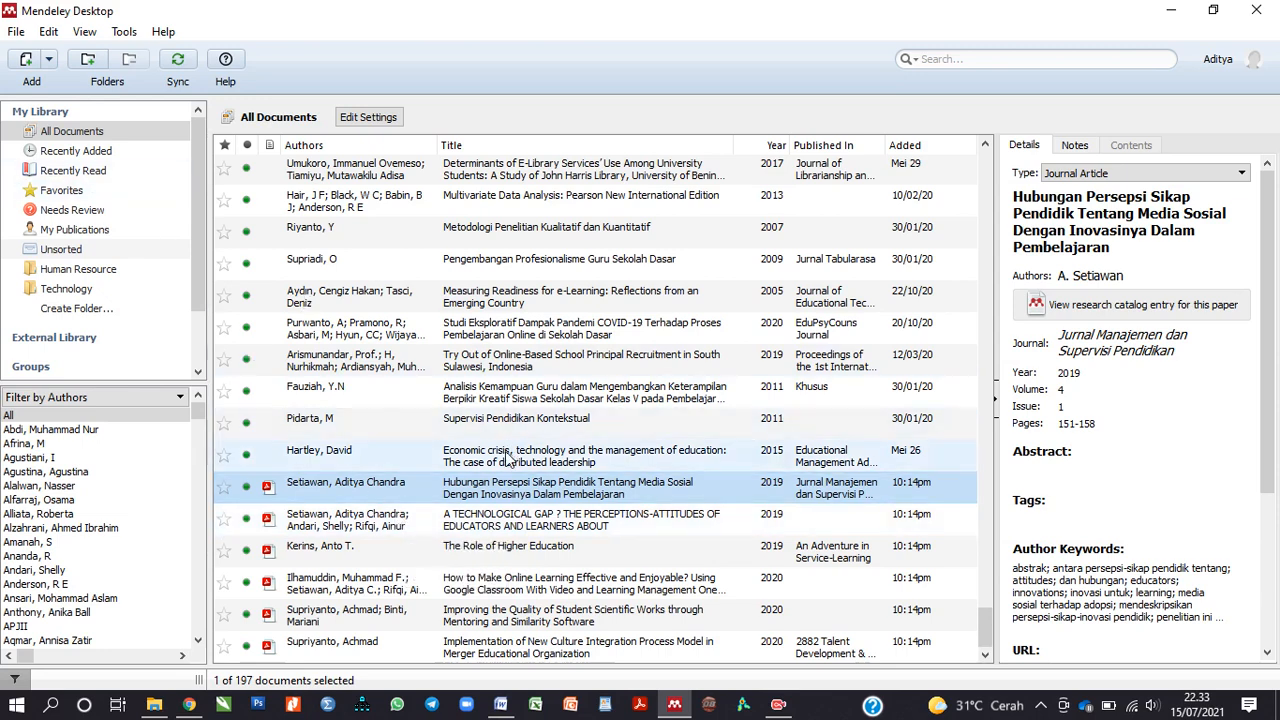
{"action": "left_click", "coordinate": [47, 62]}
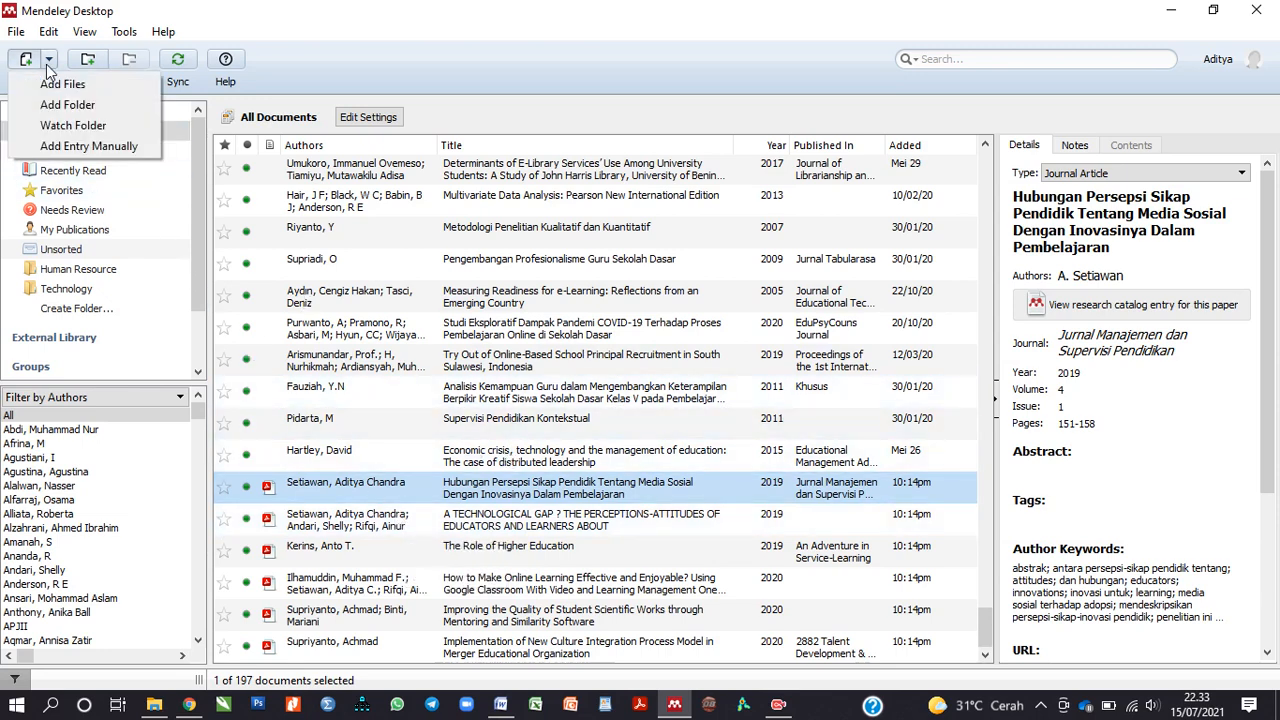
{"action": "left_click", "coordinate": [73, 125]}
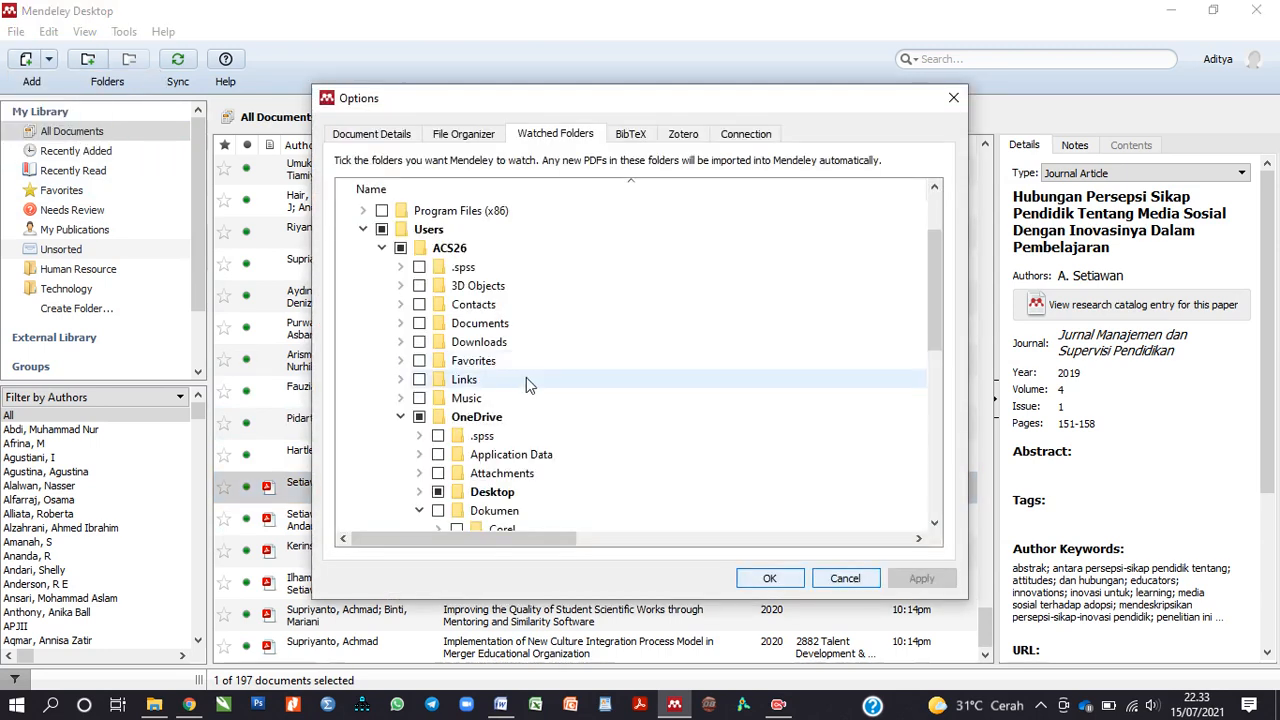
{"action": "scroll", "coordinate": [519, 395], "scroll_direction": "down", "scroll_amount": 1}
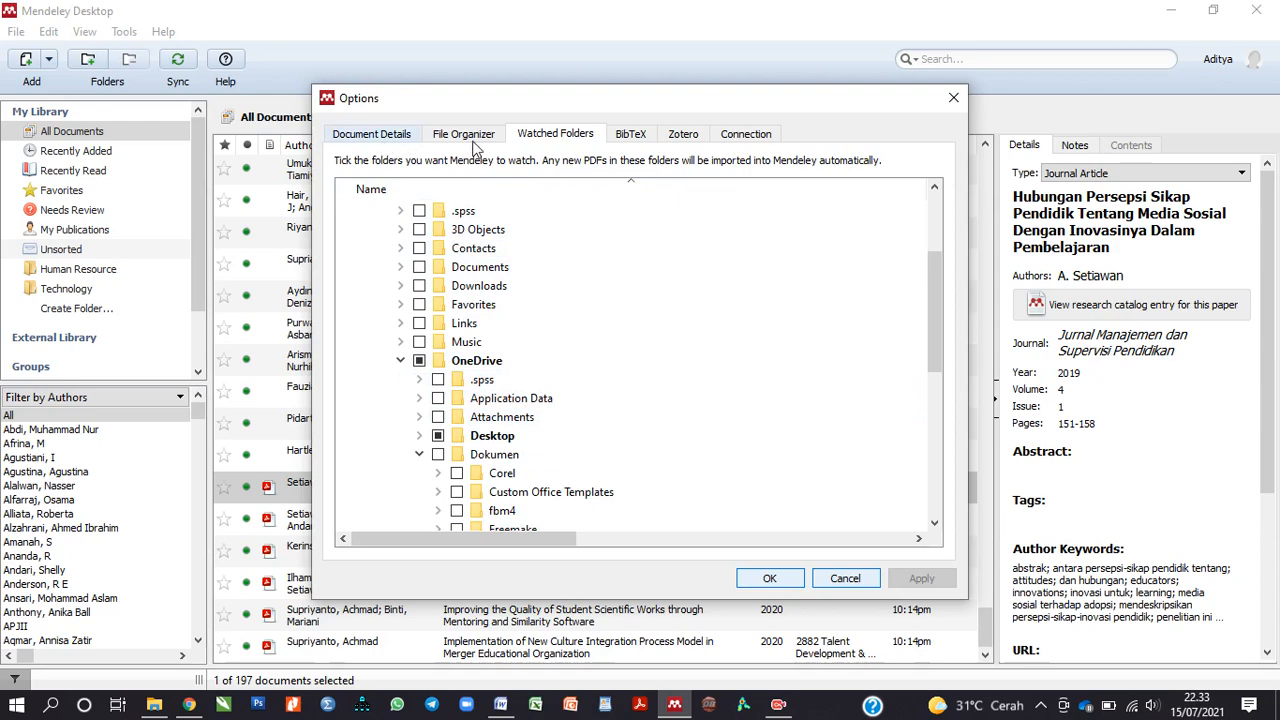
{"action": "left_click", "coordinate": [630, 140]}
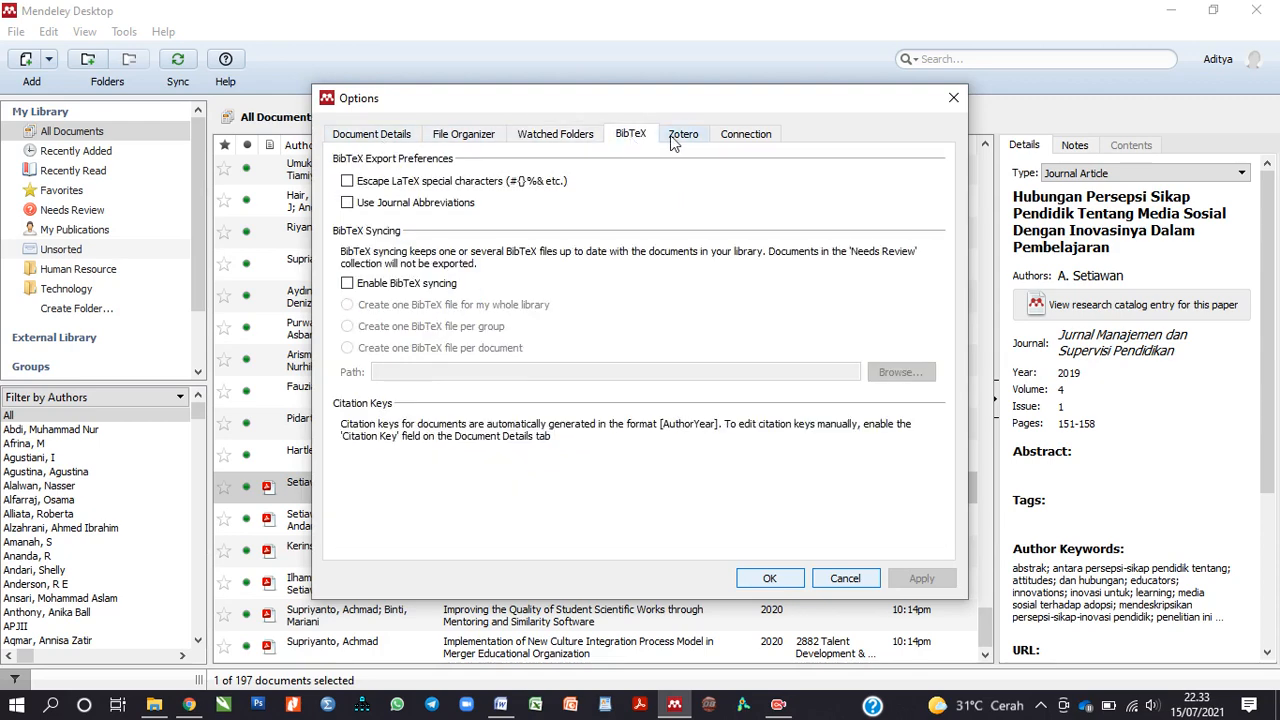
{"action": "left_click", "coordinate": [675, 143]}
{"action": "left_click", "coordinate": [482, 143]}
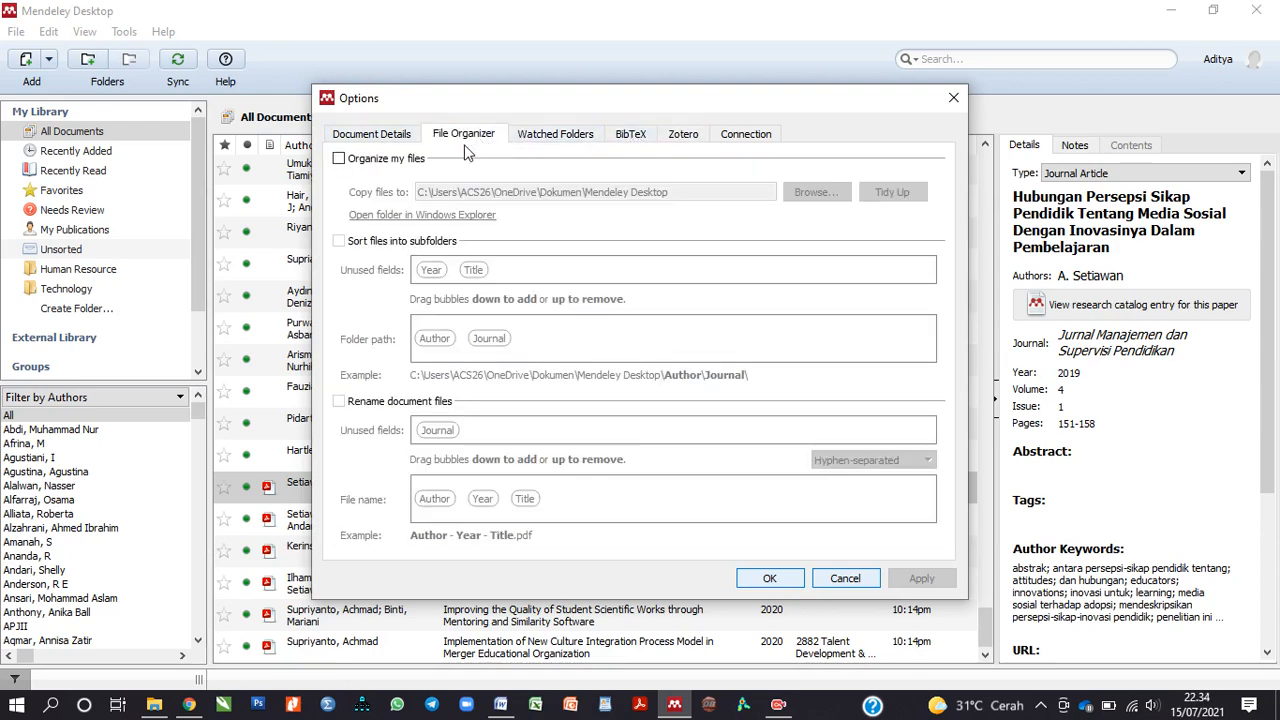
{"action": "left_click", "coordinate": [522, 143]}
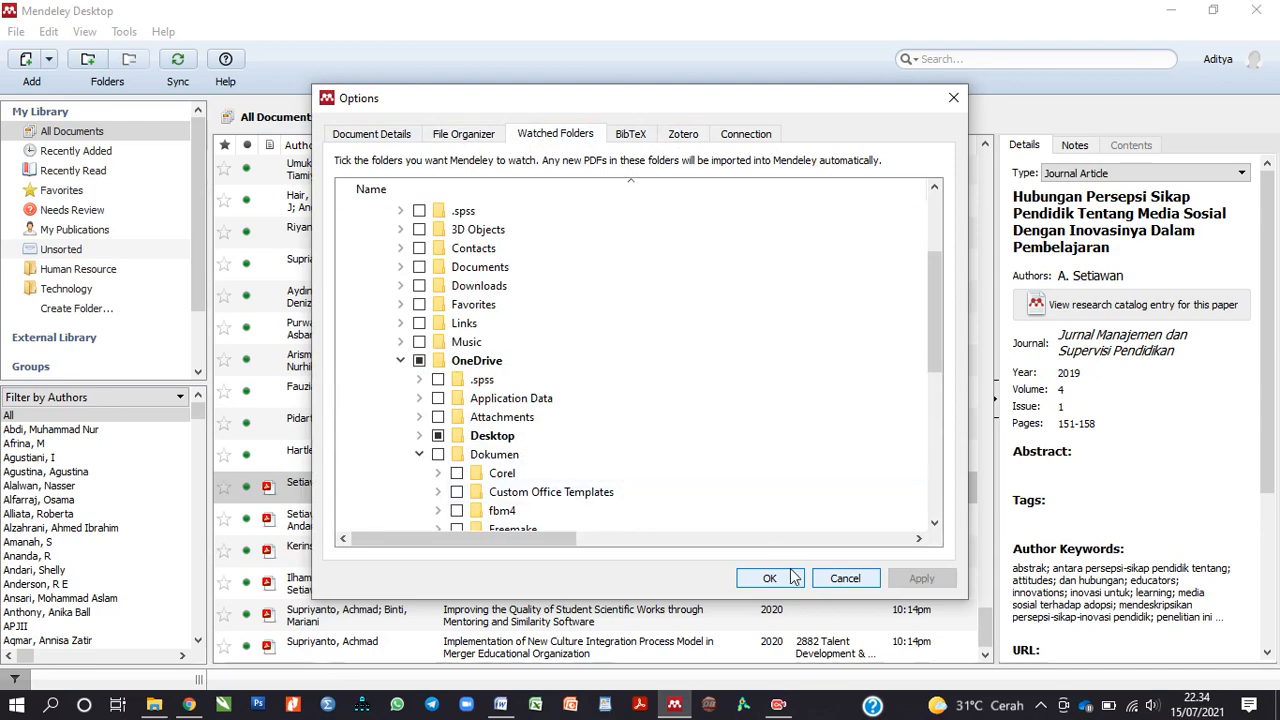
{"action": "left_click", "coordinate": [847, 582]}
{"action": "left_click", "coordinate": [49, 61]}
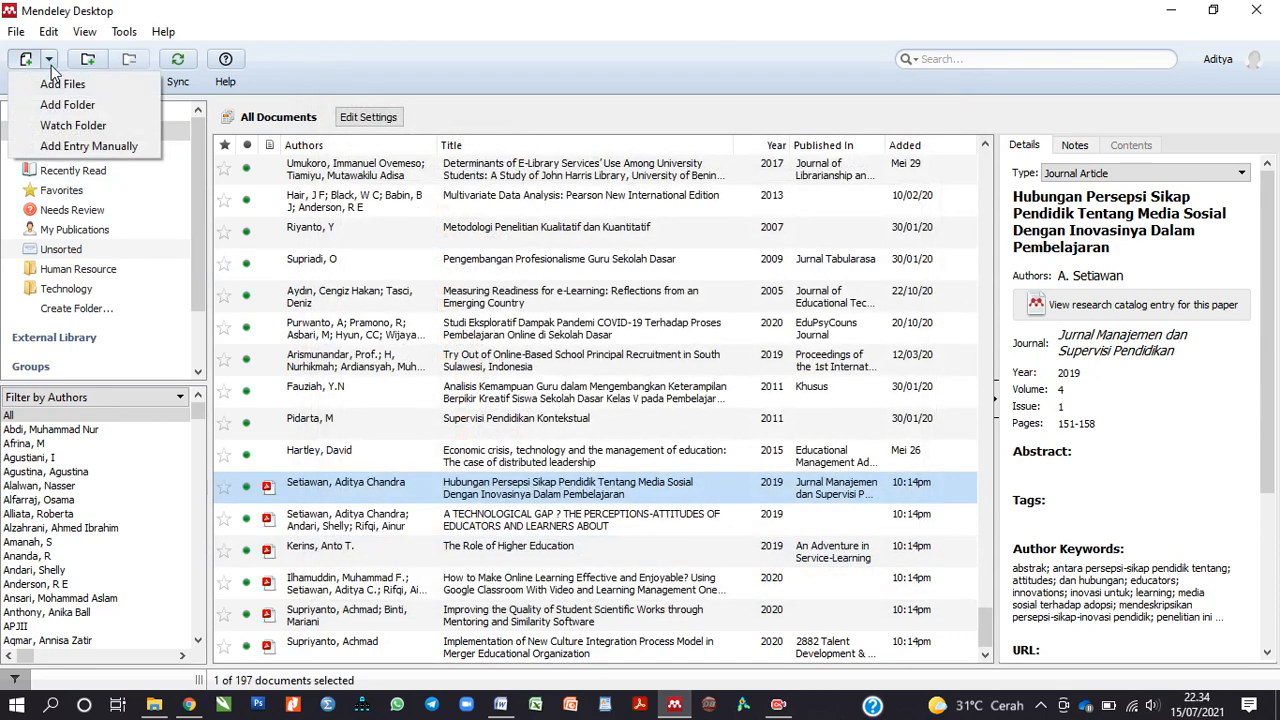
{"action": "left_click", "coordinate": [80, 147]}
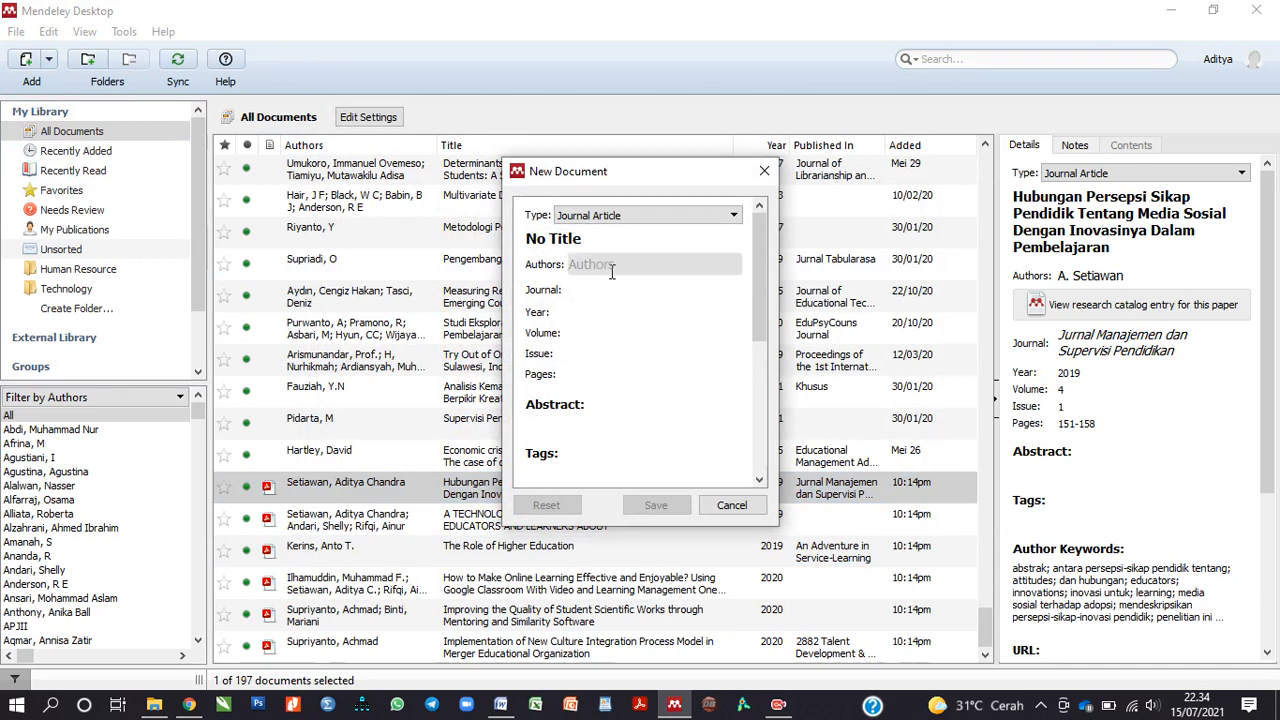
{"action": "left_click", "coordinate": [610, 267]}
{"action": "left_click", "coordinate": [623, 291]}
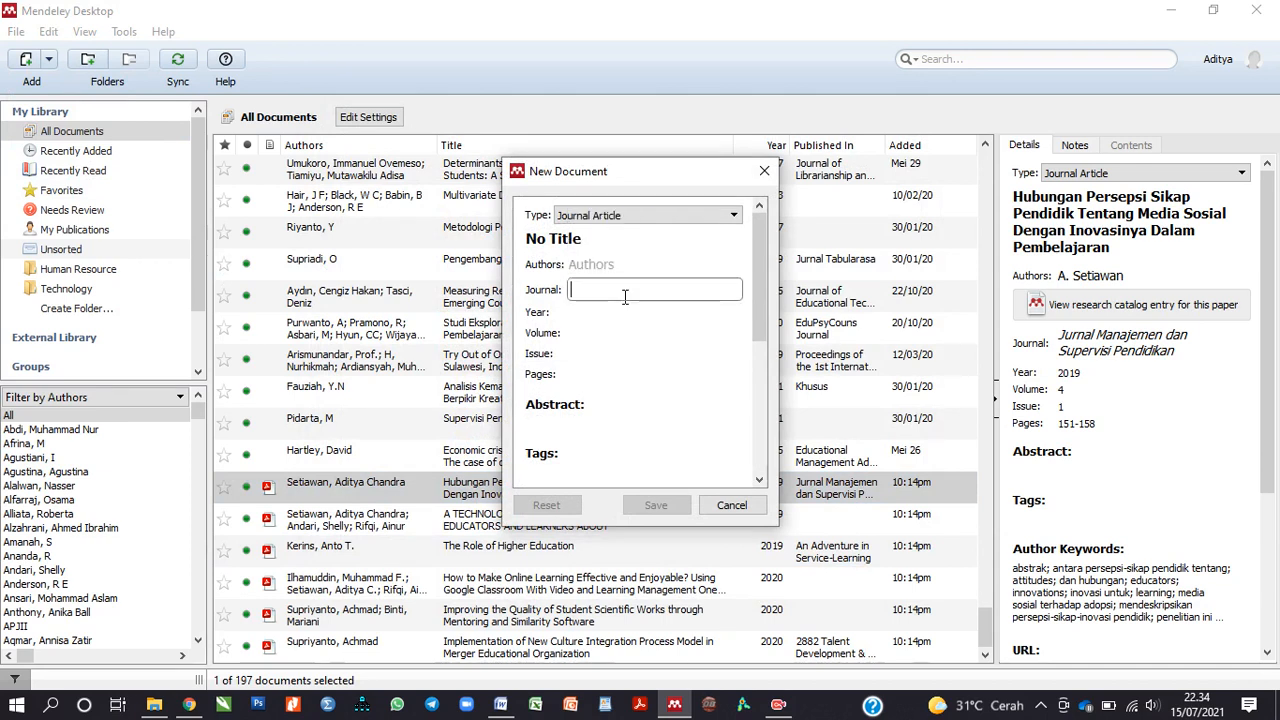
{"action": "left_click", "coordinate": [624, 266]}
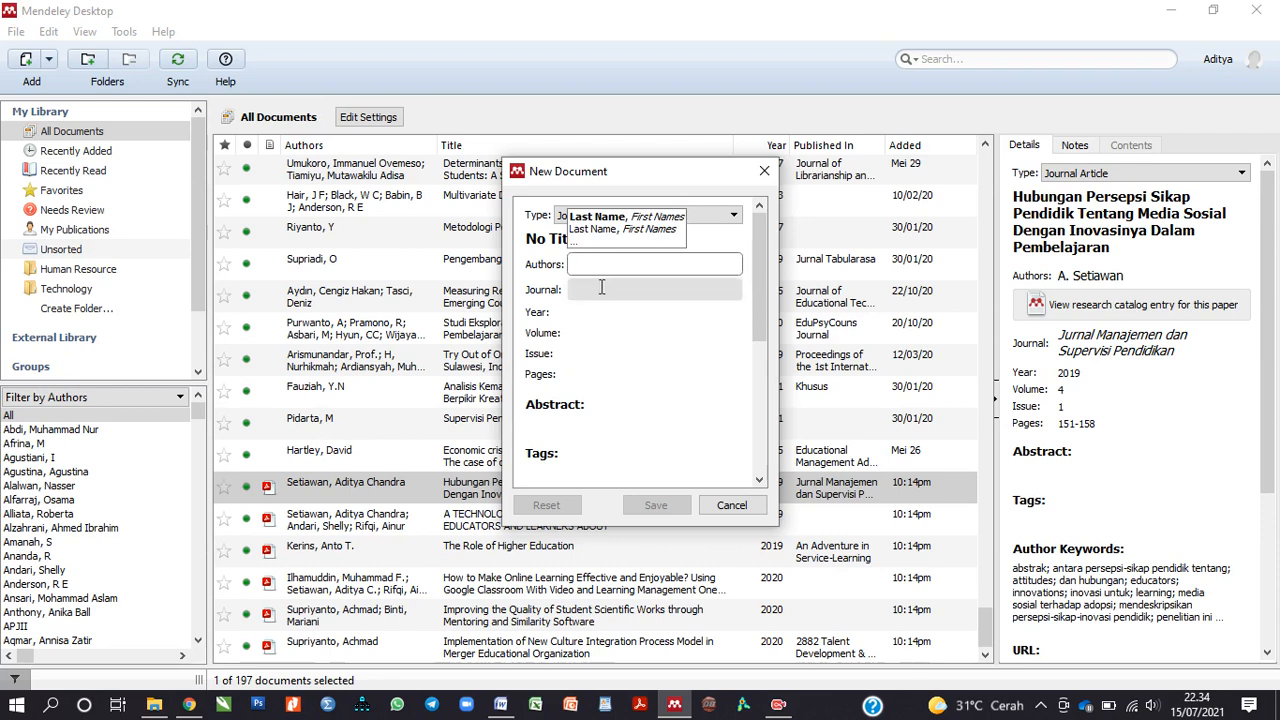
{"action": "left_click", "coordinate": [601, 288]}
{"action": "left_click", "coordinate": [609, 266]}
{"action": "left_click", "coordinate": [684, 312]}
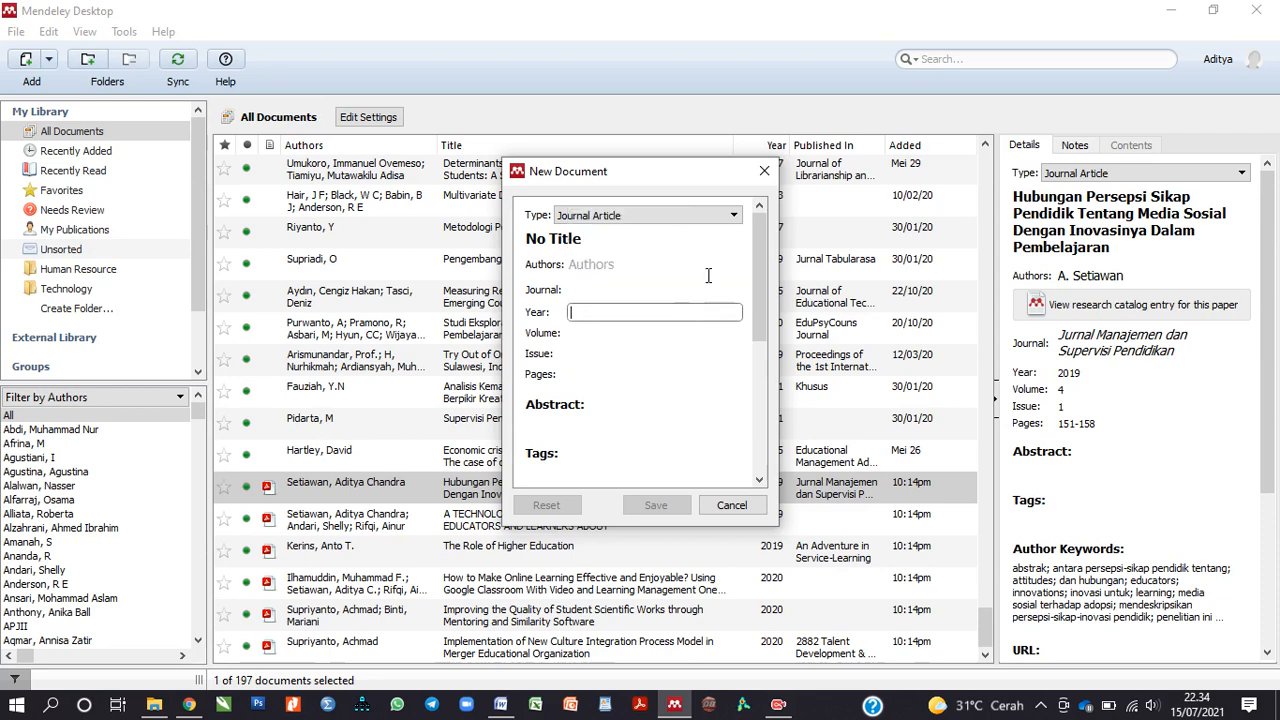
{"action": "left_click", "coordinate": [734, 218]}
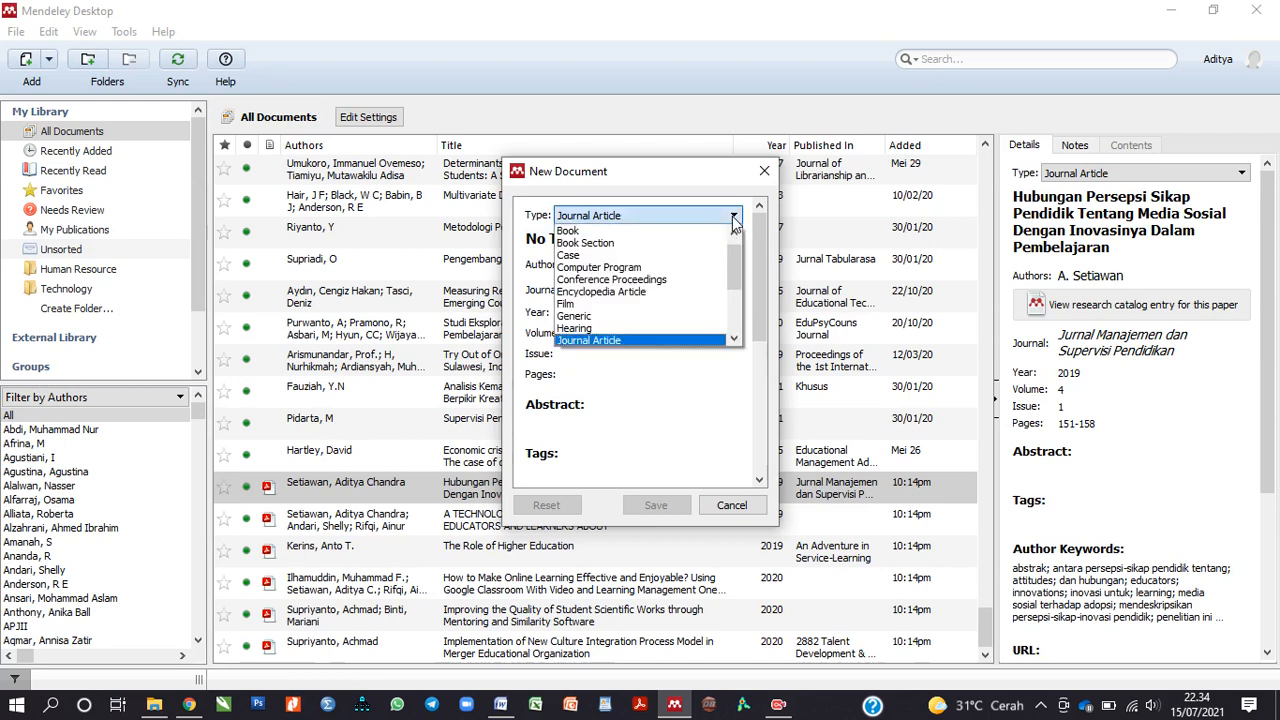
{"action": "scroll", "coordinate": [677, 277], "scroll_direction": "up", "scroll_amount": 1}
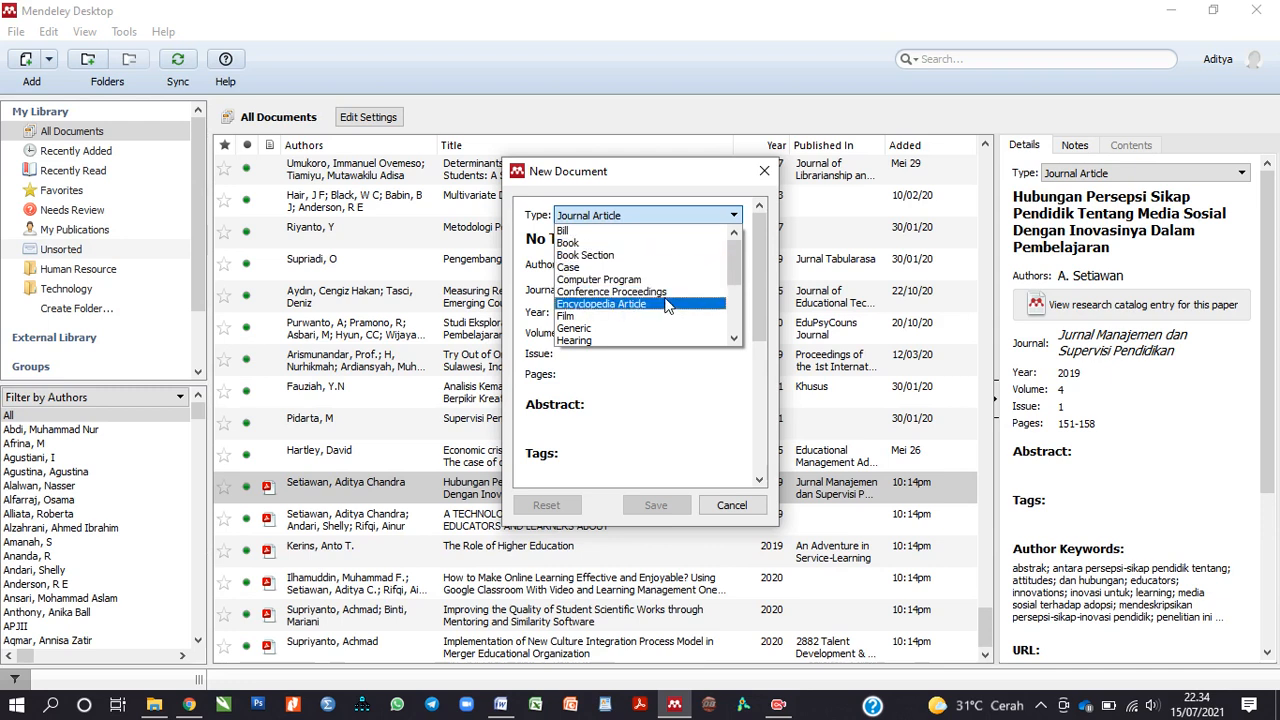
{"action": "scroll", "coordinate": [670, 298], "scroll_direction": "down", "scroll_amount": 1}
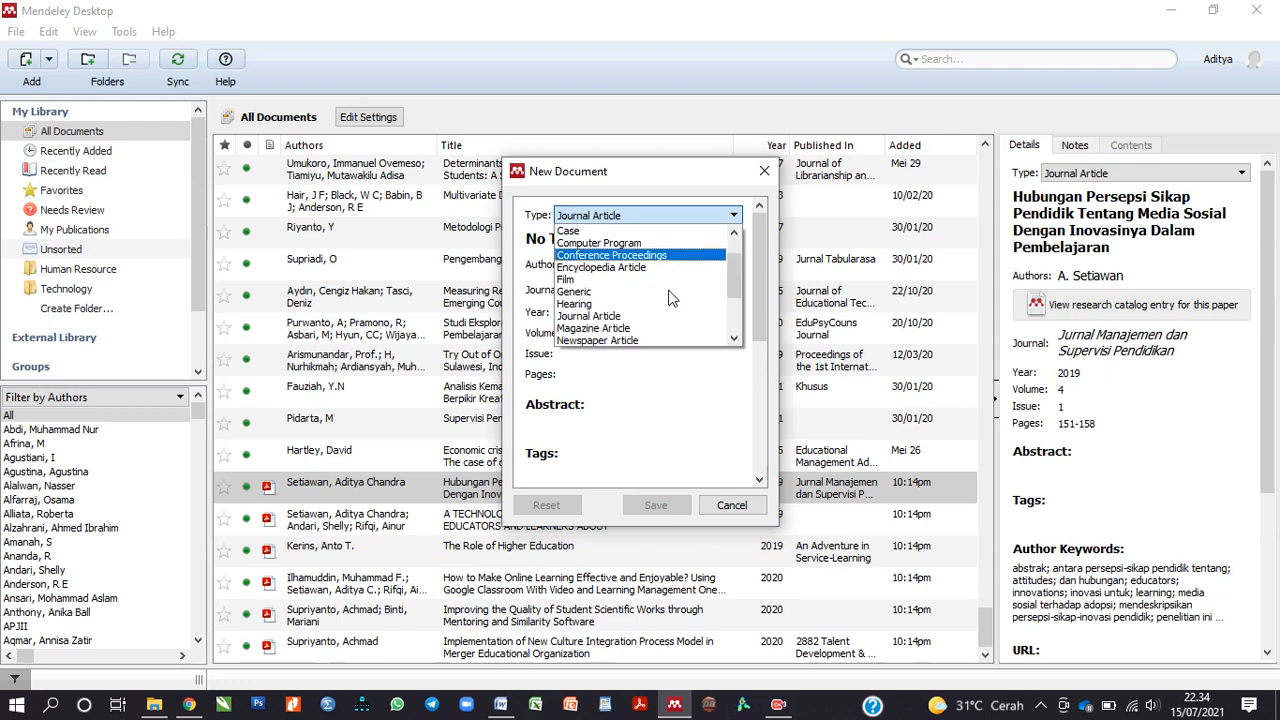
{"action": "scroll", "coordinate": [670, 298], "scroll_direction": "down", "scroll_amount": 1}
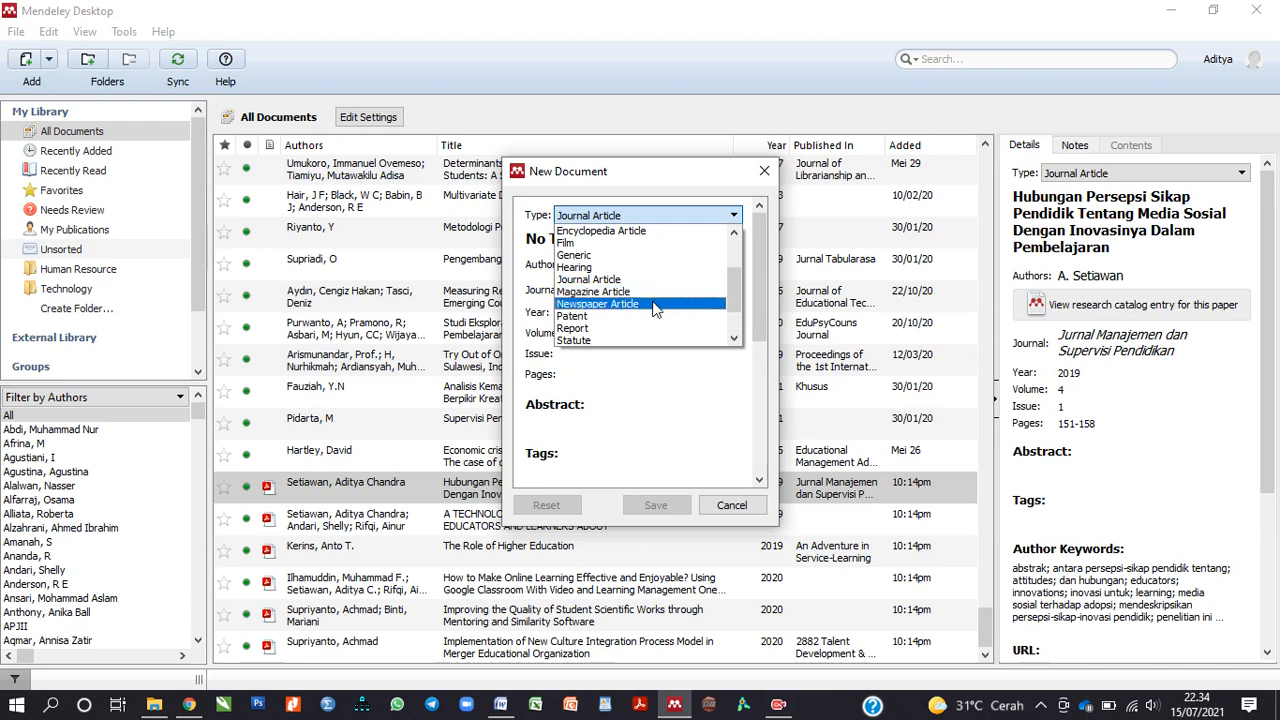
{"action": "scroll", "coordinate": [655, 309], "scroll_direction": "down", "scroll_amount": 1}
{"action": "scroll", "coordinate": [650, 309], "scroll_direction": "down", "scroll_amount": 1}
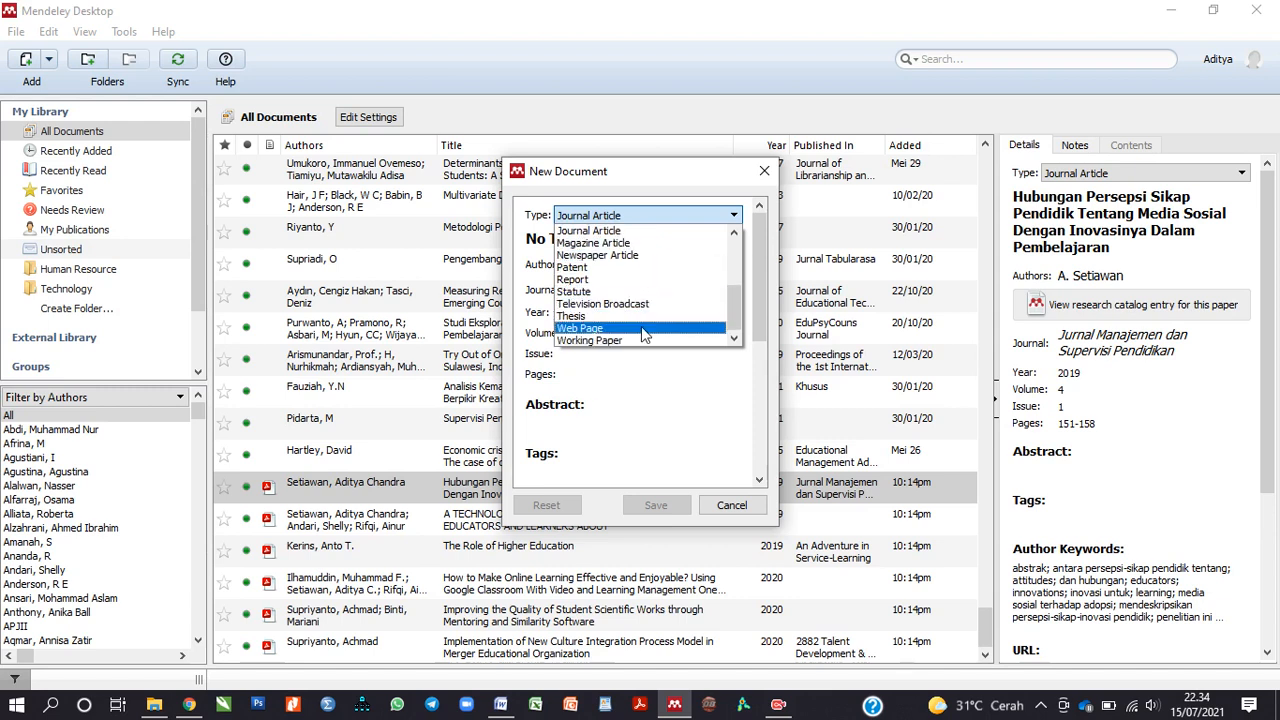
{"action": "left_click", "coordinate": [686, 390]}
{"action": "left_click", "coordinate": [640, 218]}
{"action": "left_click", "coordinate": [638, 216]}
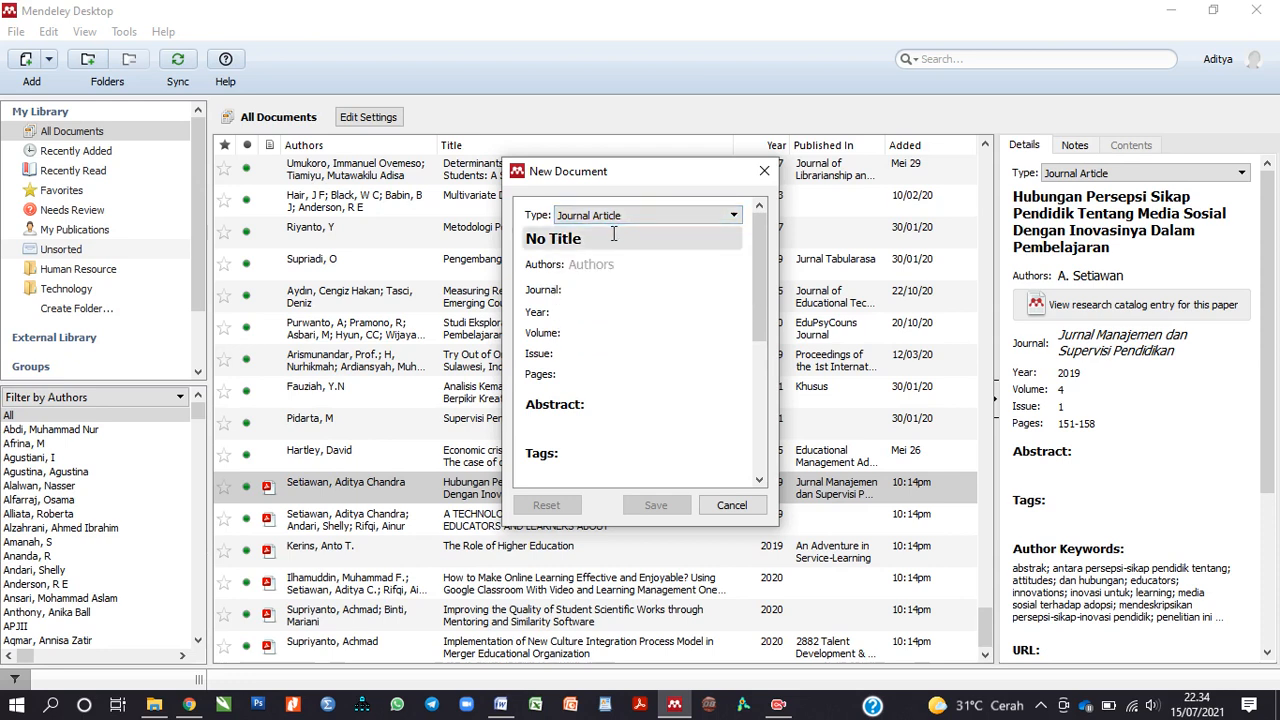
Step: Title the new entry 'Pengaruh X terhadap Y', fixing the typo
{"action": "left_click", "coordinate": [612, 238]}
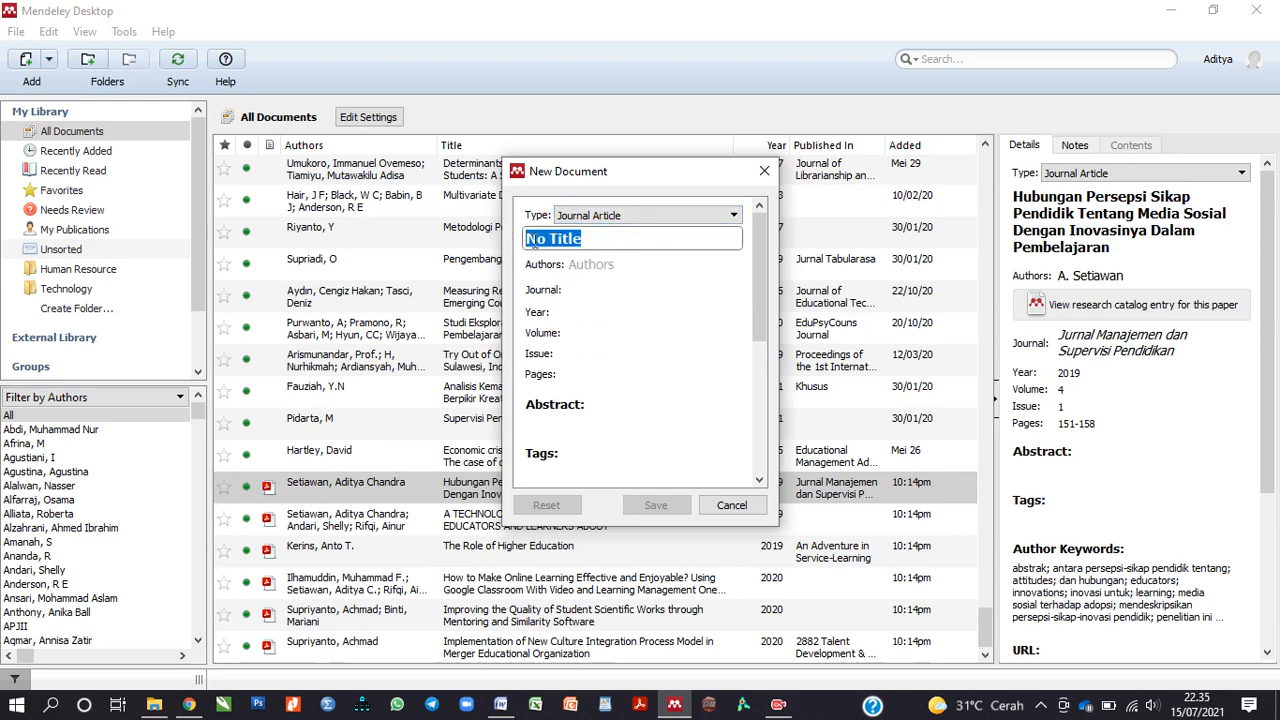
{"action": "type", "text": "Pengaruh X"}
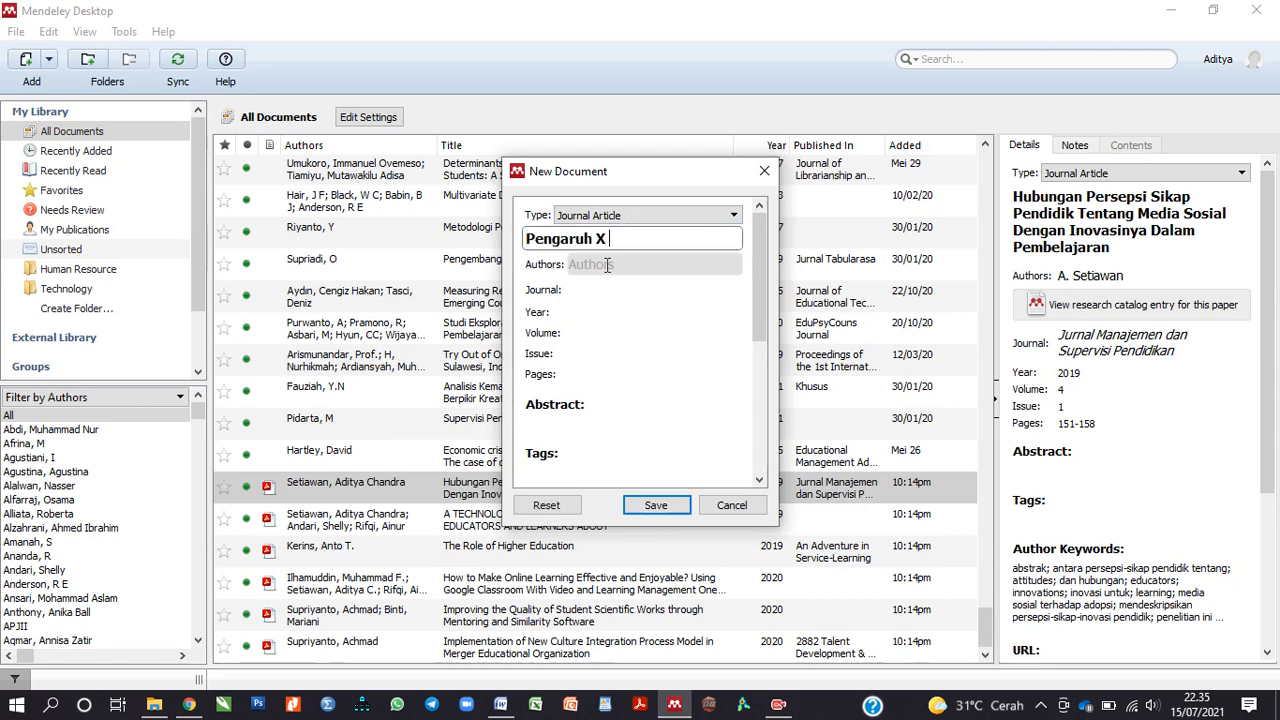
{"action": "type", "text": " terharap"}
{"action": "key", "text": "BackSpace"}
{"action": "key", "text": "BackSpace"}
{"action": "key", "text": "BackSpace"}
{"action": "key", "text": "BackSpace"}
{"action": "key", "text": "BackSpace"}
{"action": "type", "text": "adap Y"}
Step: Add a suggested author and replace their initials with full first names
{"action": "left_click", "coordinate": [607, 265]}
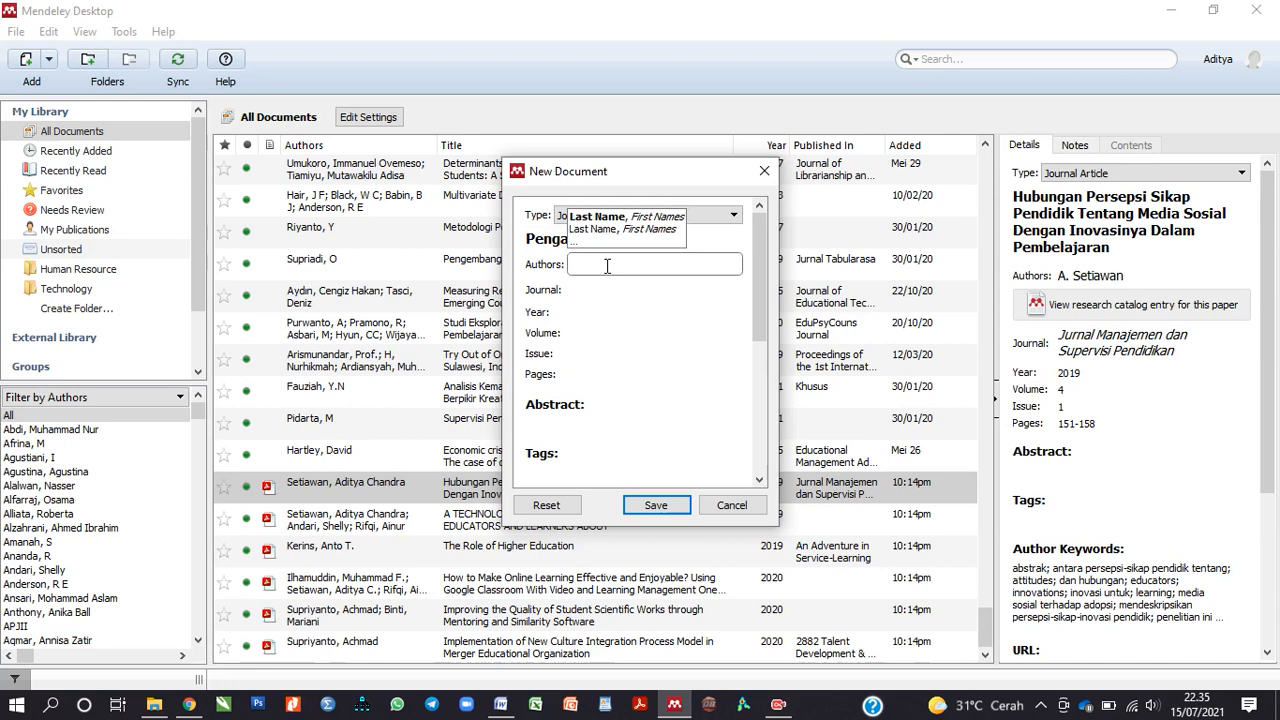
{"action": "type", "text": "Setiawan"}
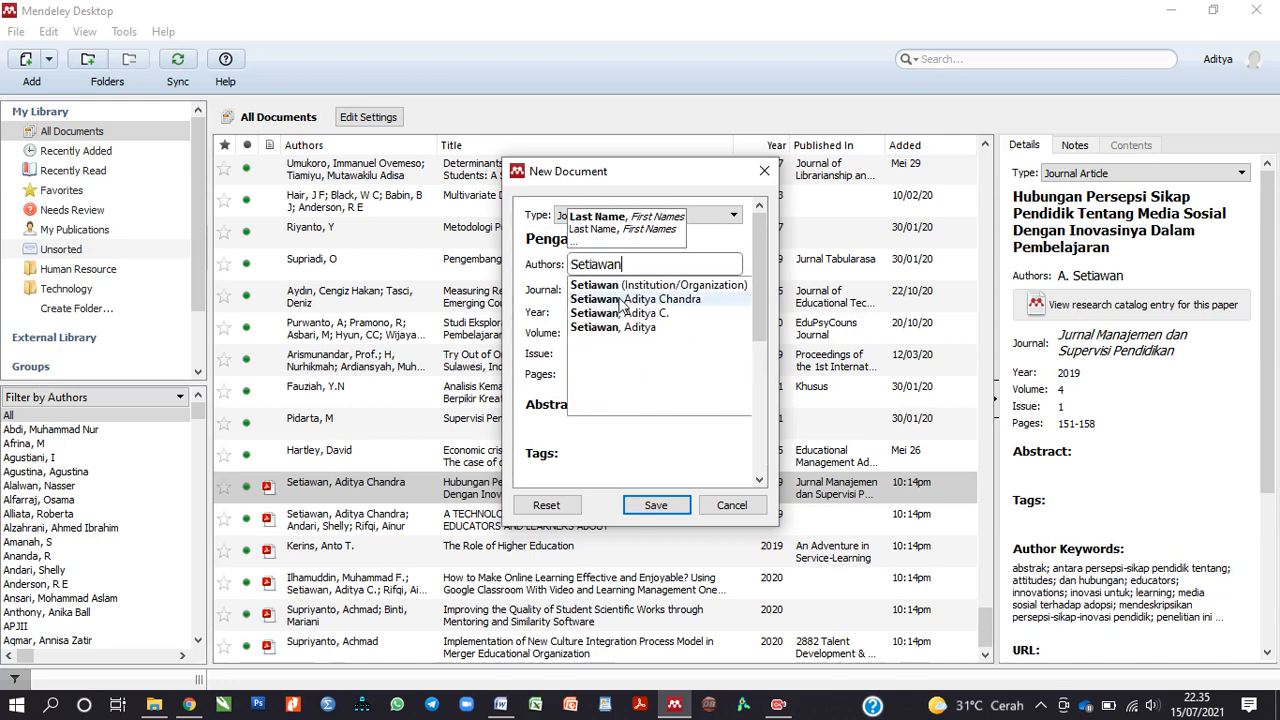
{"action": "left_click", "coordinate": [622, 300]}
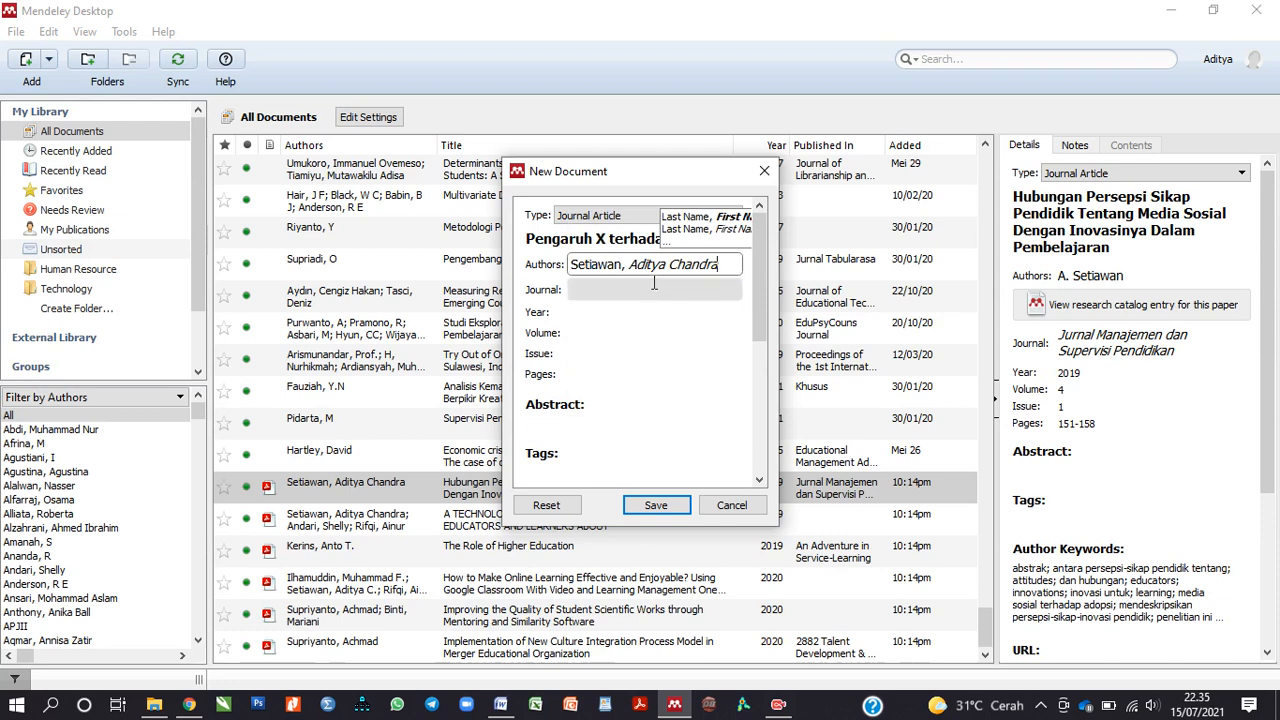
{"action": "key", "text": "End"}
{"action": "left_click", "coordinate": [629, 265], "text": "shift"}
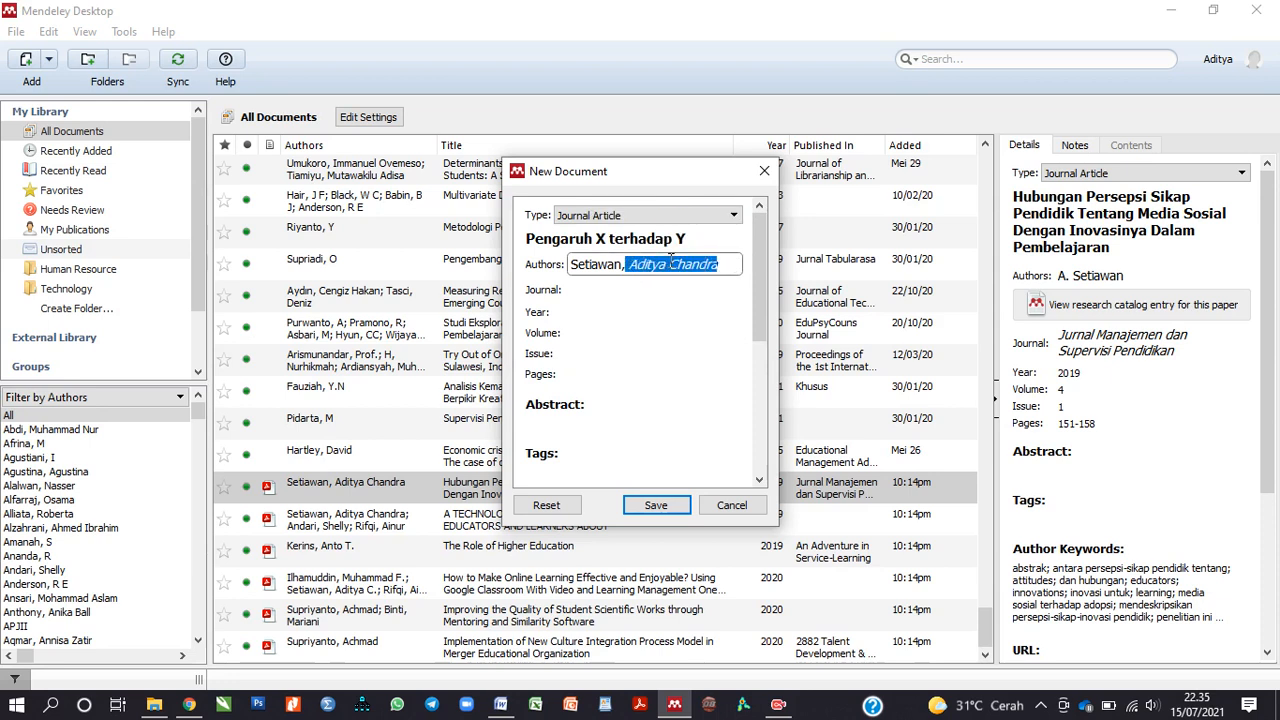
{"action": "type", "text": "Ad"}
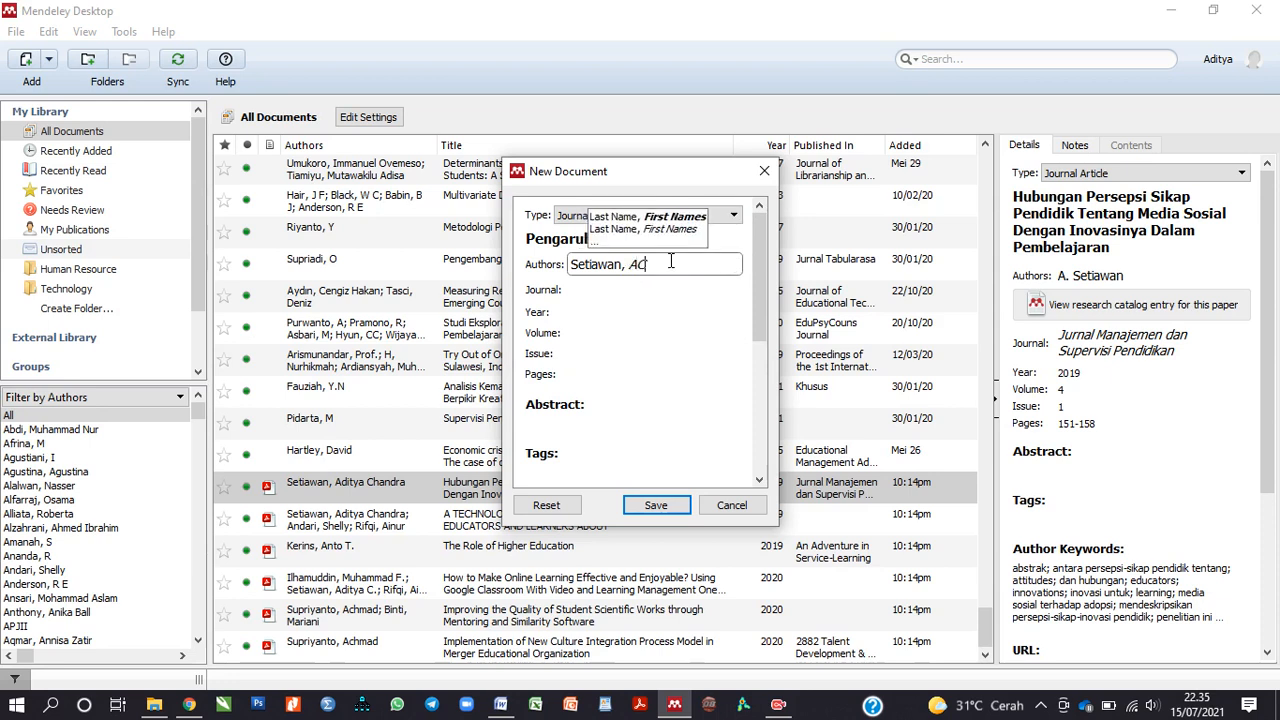
{"action": "left_click", "coordinate": [666, 334]}
{"action": "left_click", "coordinate": [629, 266]}
{"action": "left_click", "coordinate": [634, 314]}
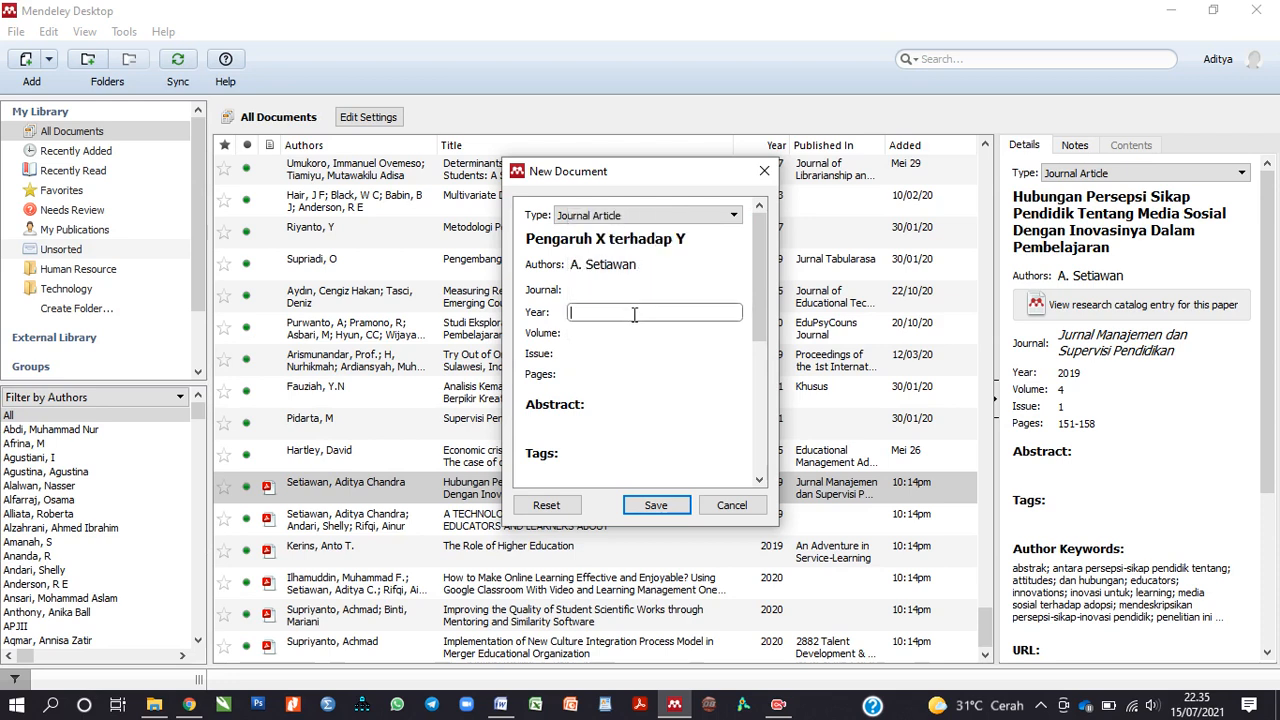
{"action": "left_click", "coordinate": [588, 266]}
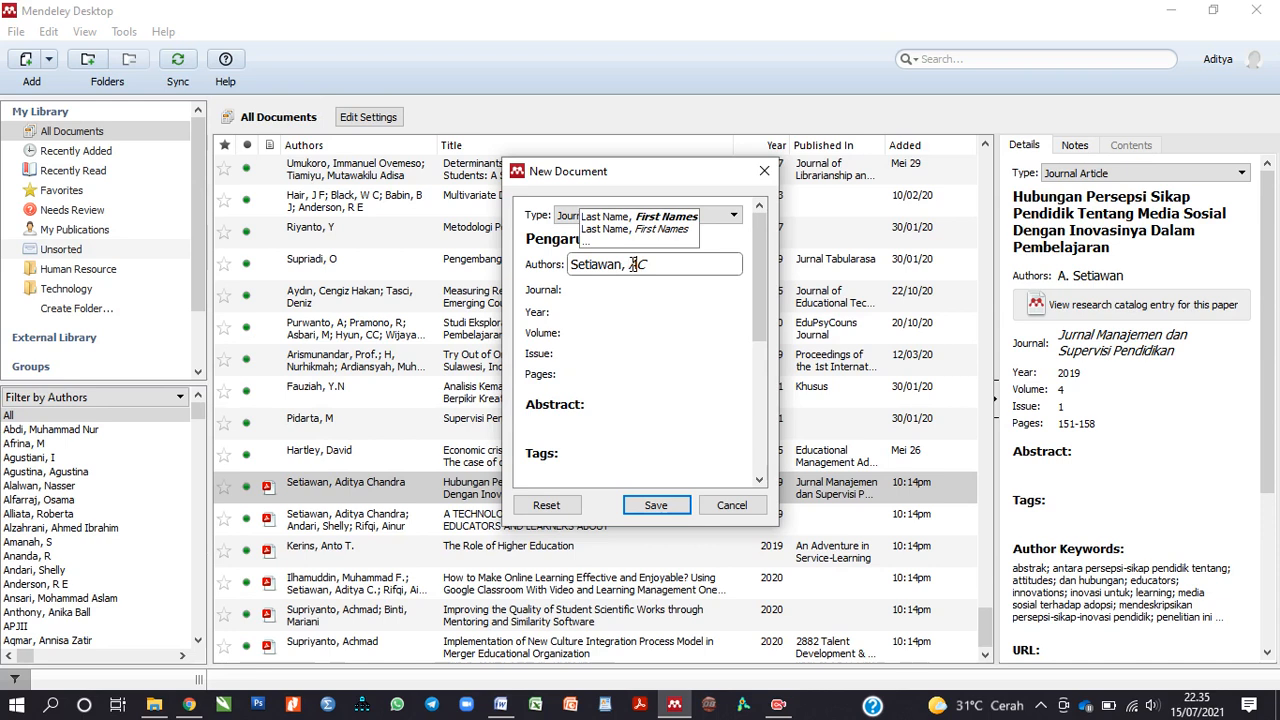
{"action": "left_click", "coordinate": [634, 295]}
{"action": "left_click", "coordinate": [609, 266]}
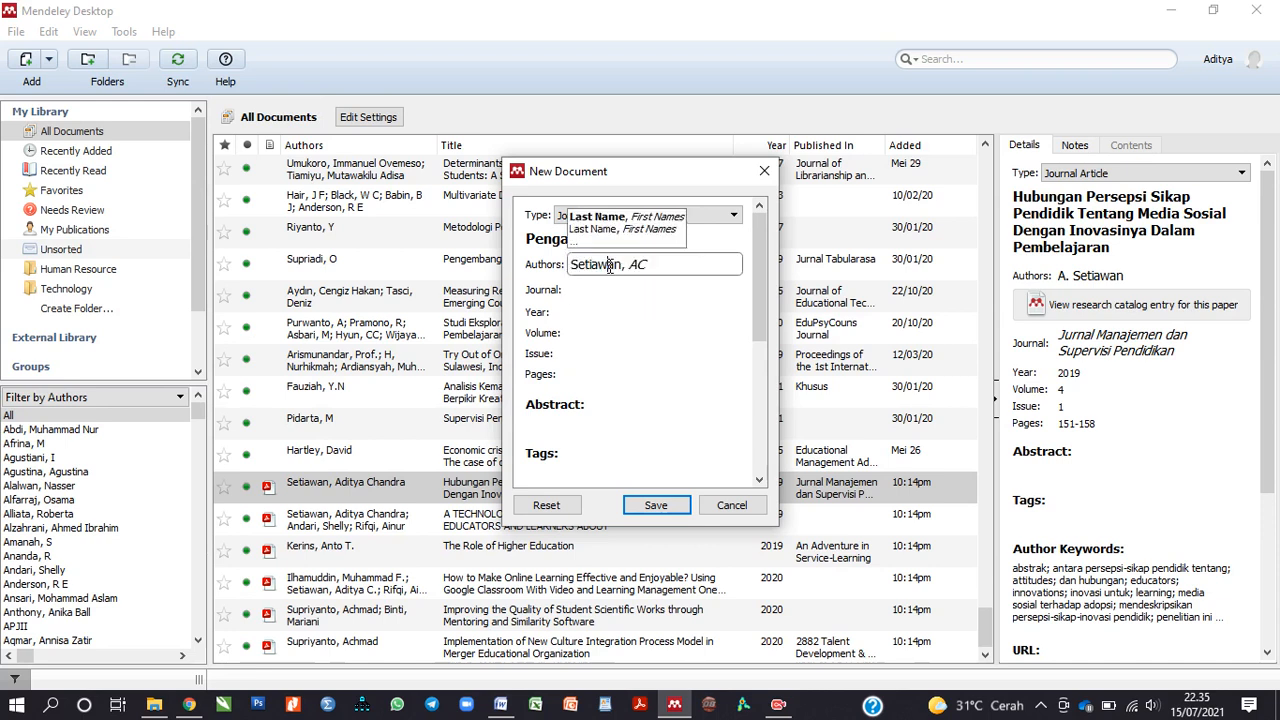
{"action": "left_click", "coordinate": [660, 266]}
{"action": "key", "text": "BackSpace"}
{"action": "key", "text": "BackSpace"}
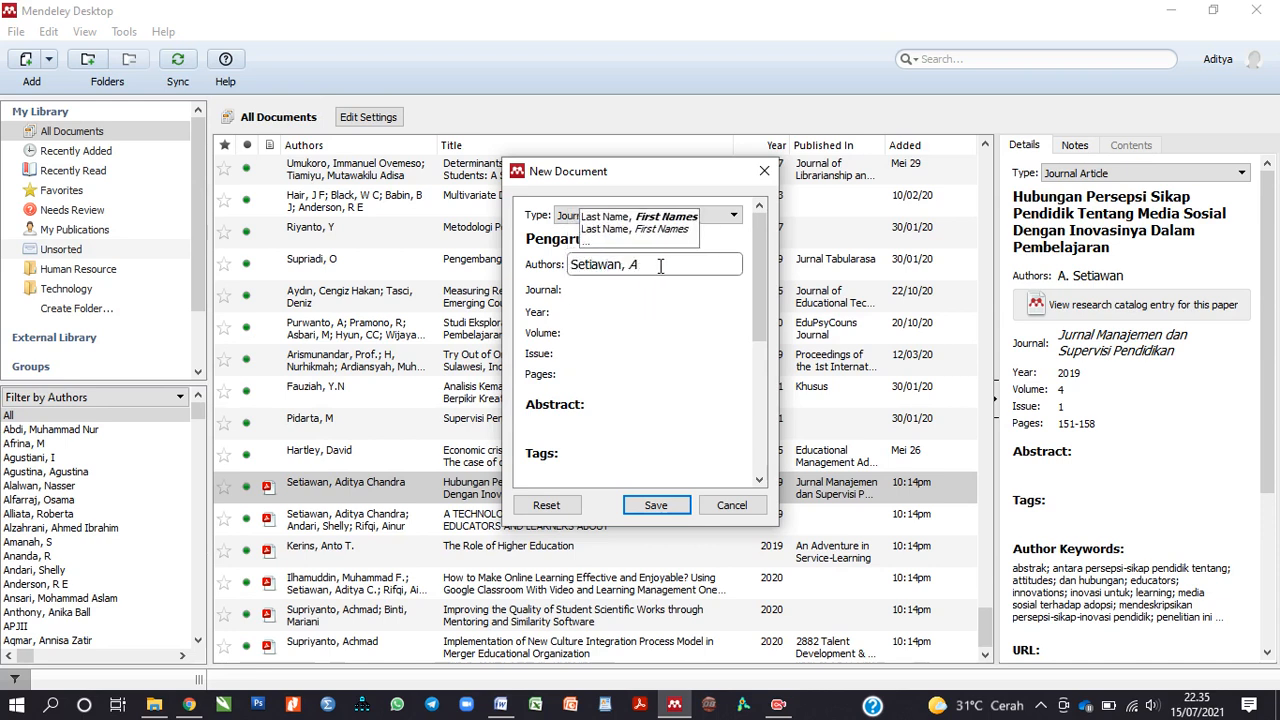
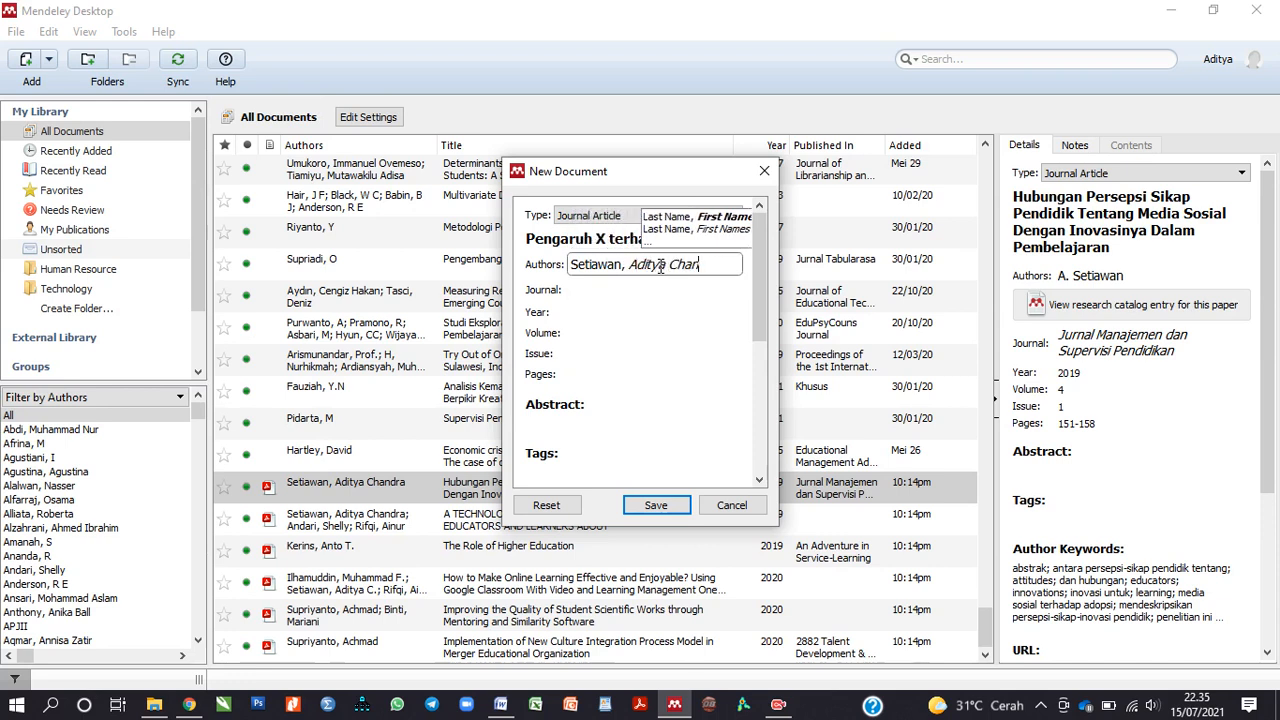
{"action": "left_click", "coordinate": [634, 291]}
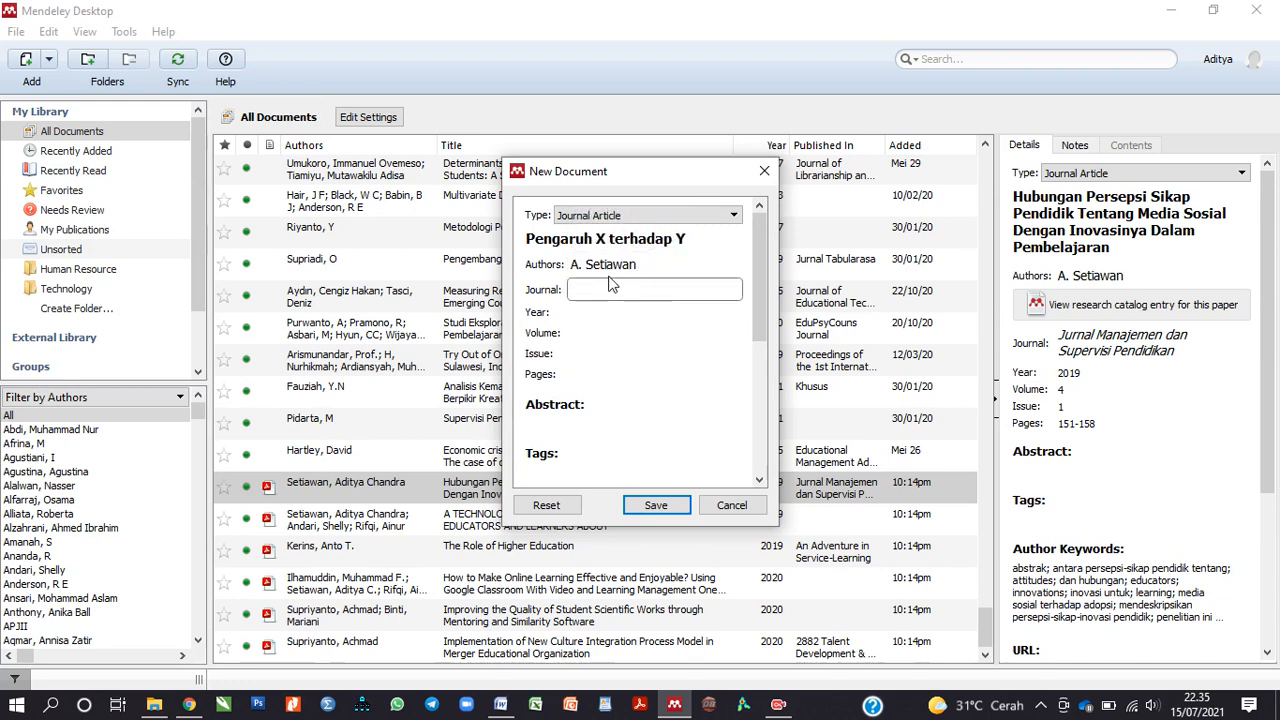
Step: Add a second author on a new line, then select and delete both authors
{"action": "left_click", "coordinate": [651, 266]}
{"action": "left_click", "coordinate": [727, 264]}
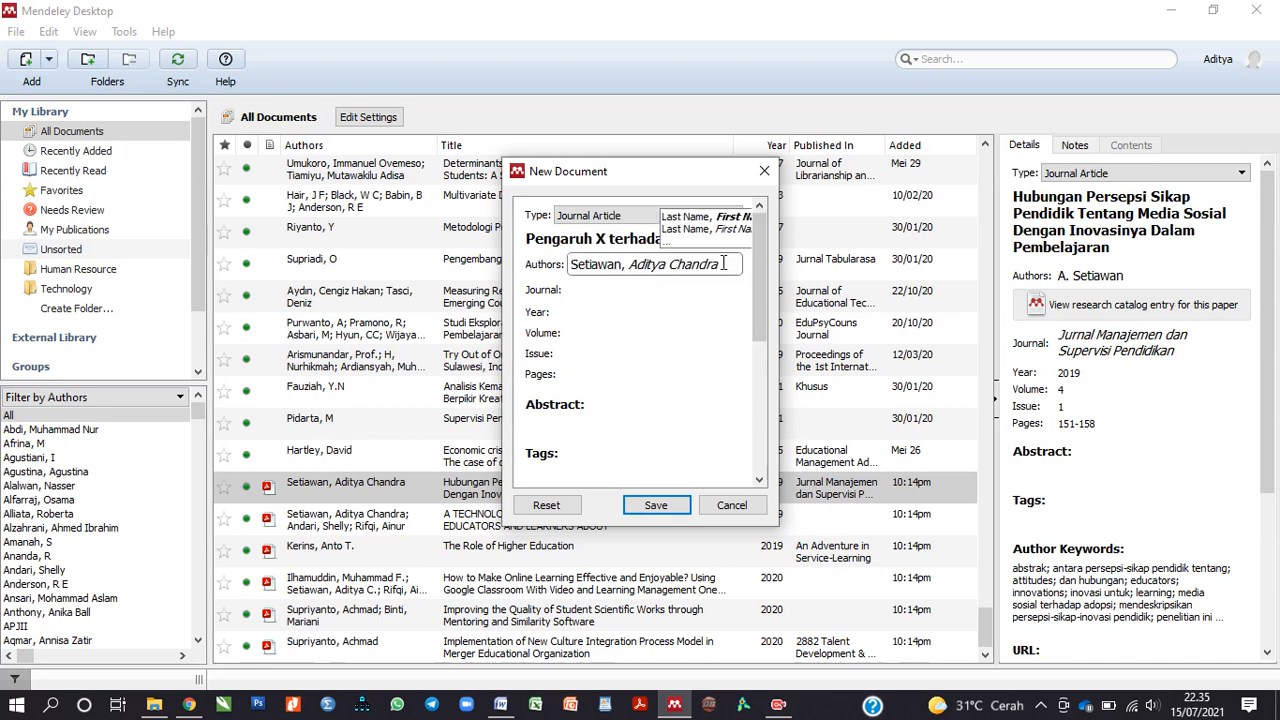
{"action": "key", "text": "Return"}
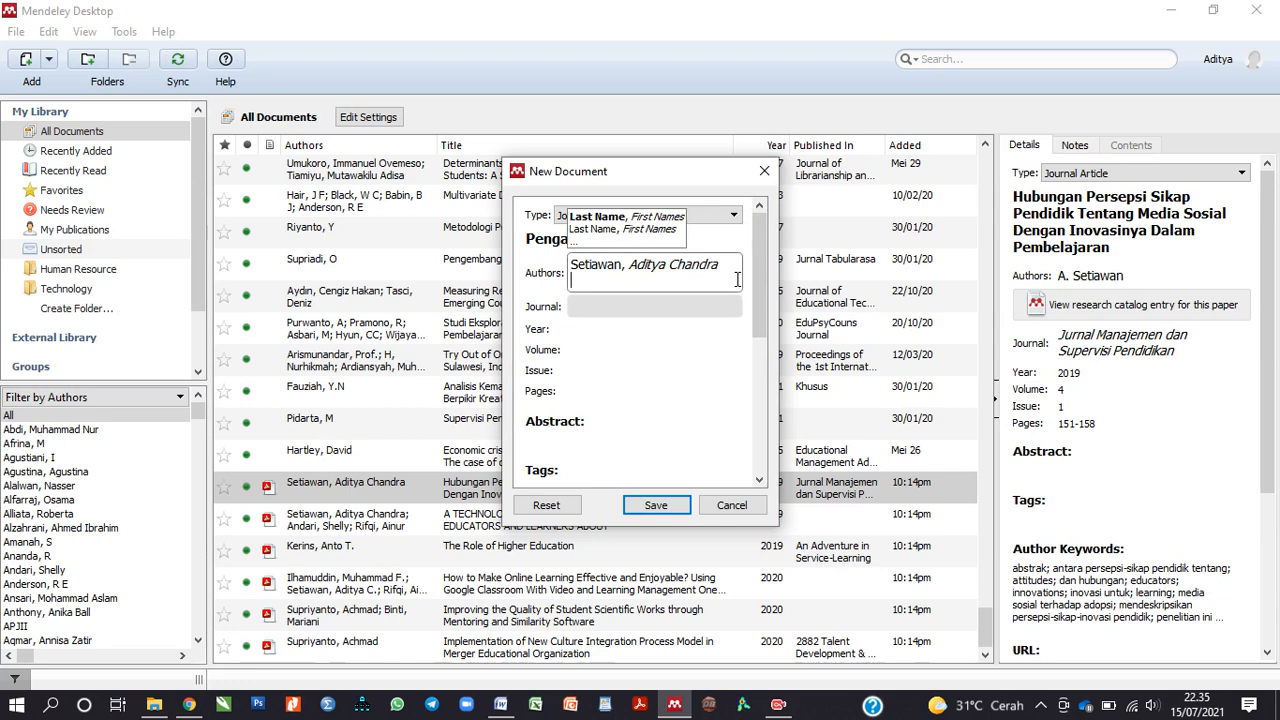
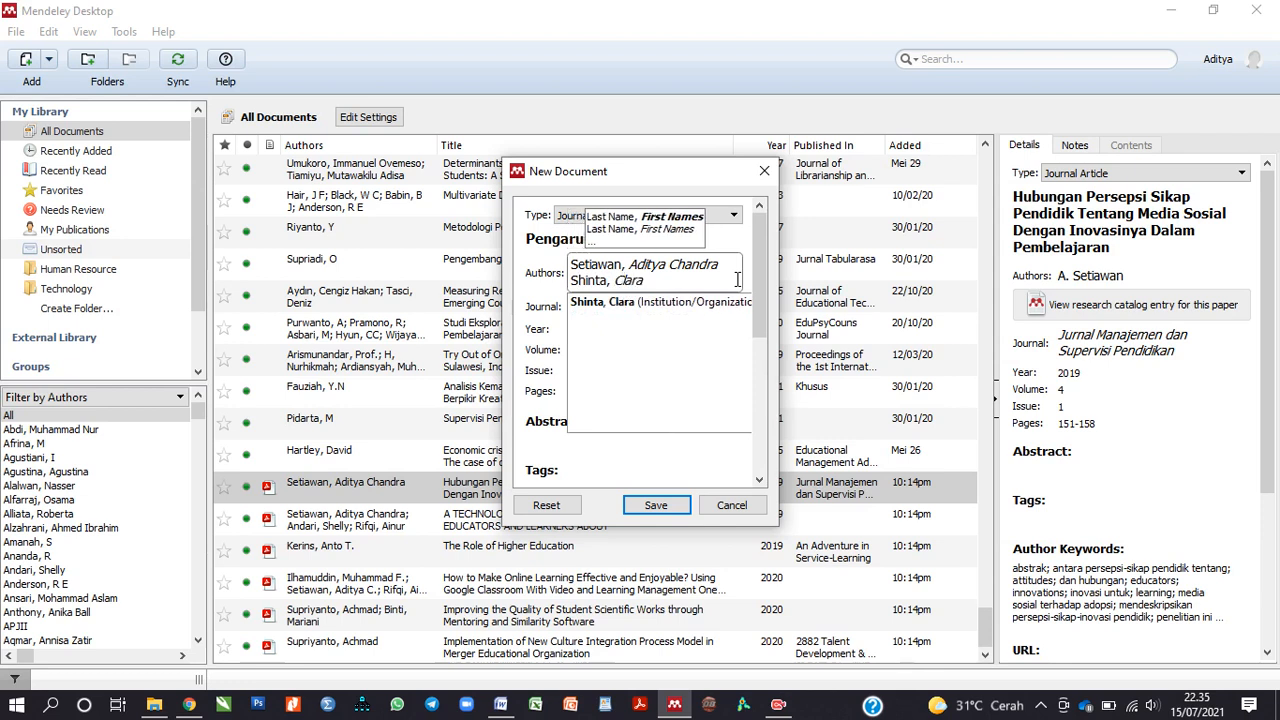
{"action": "left_click", "coordinate": [537, 370]}
{"action": "left_click", "coordinate": [720, 266]}
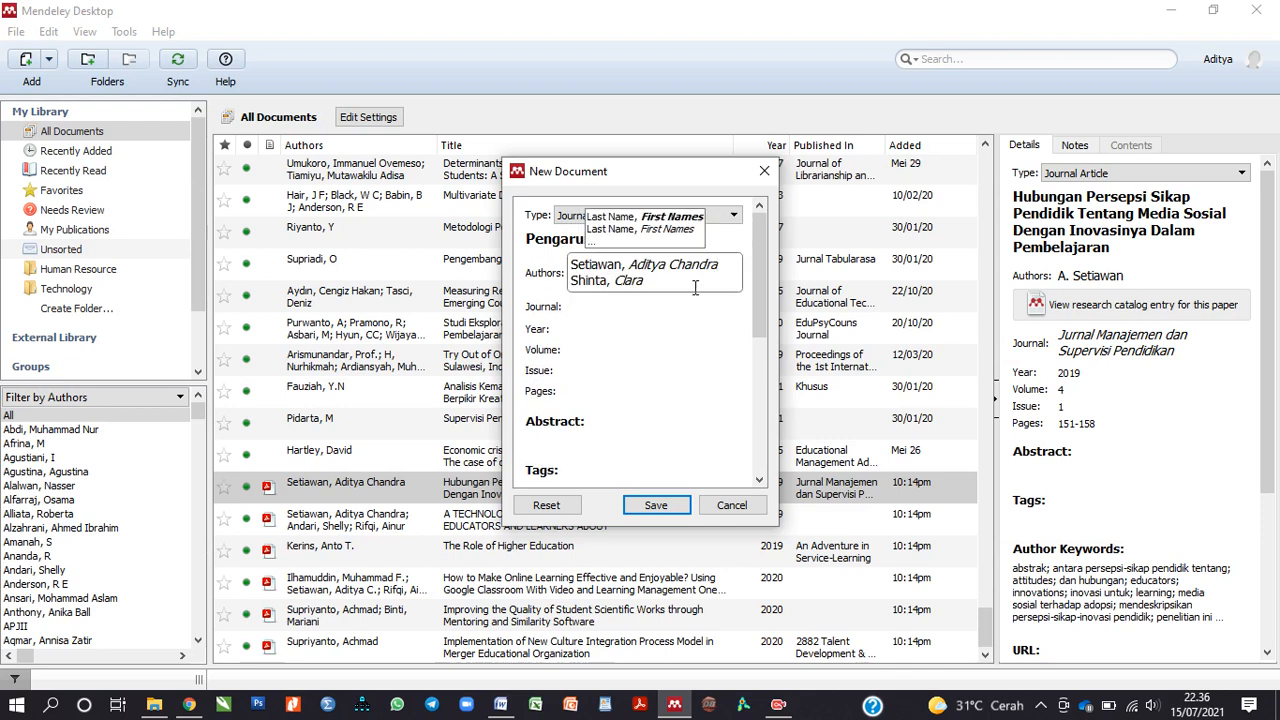
{"action": "left_click_drag", "start_coordinate": [692, 287], "coordinate": [566, 262]}
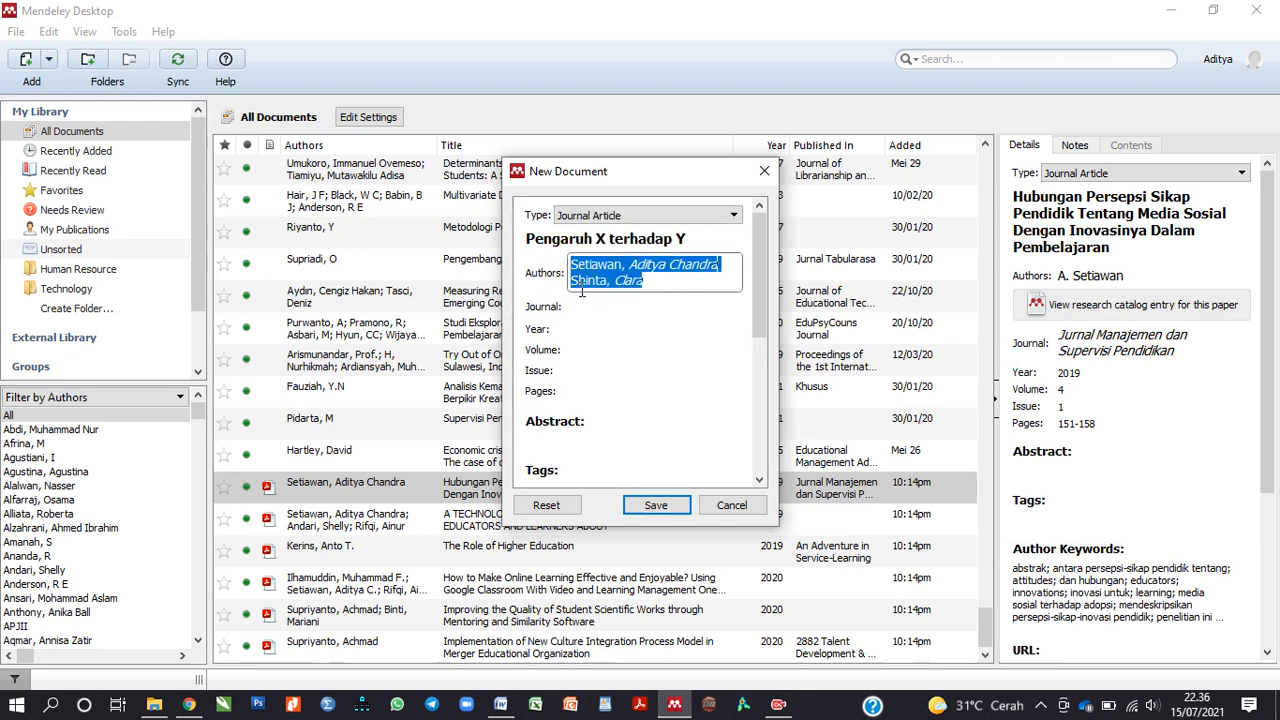
{"action": "key", "text": "BackSpace"}
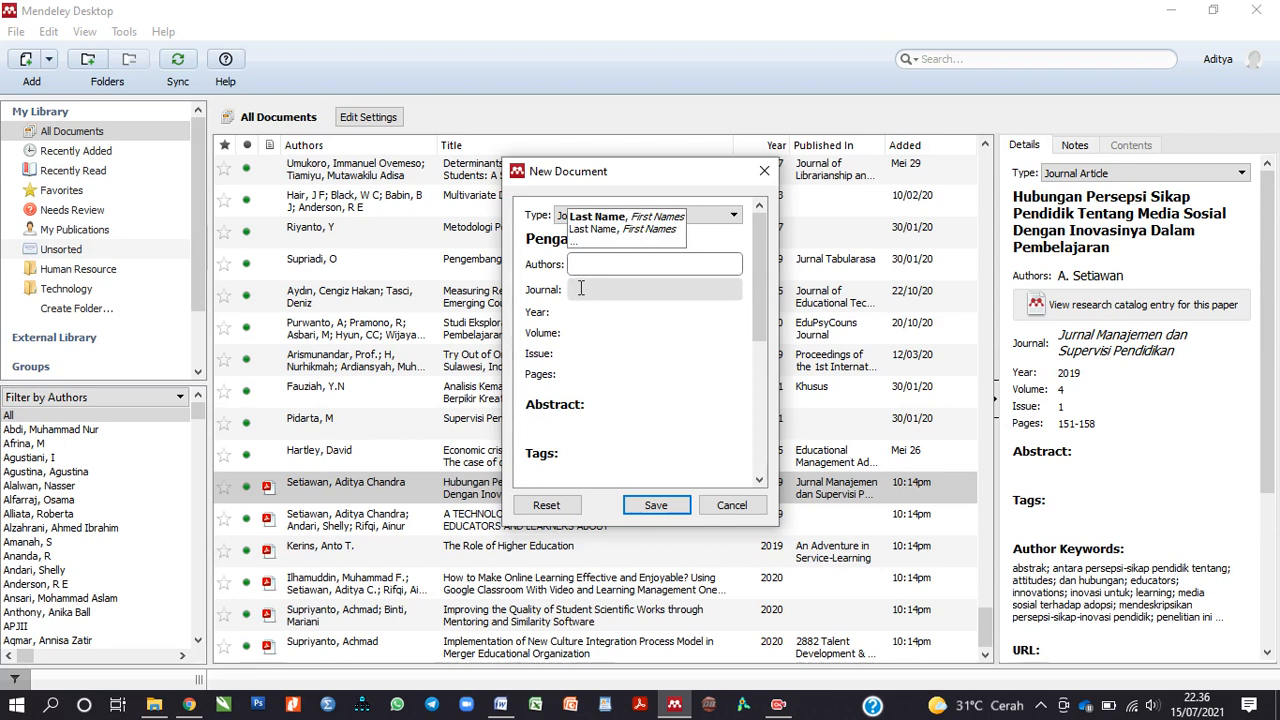
Step: Enter Kemendikbud as author, then swap it for an existing library author from suggestions
{"action": "type", "text": "Kemend"}
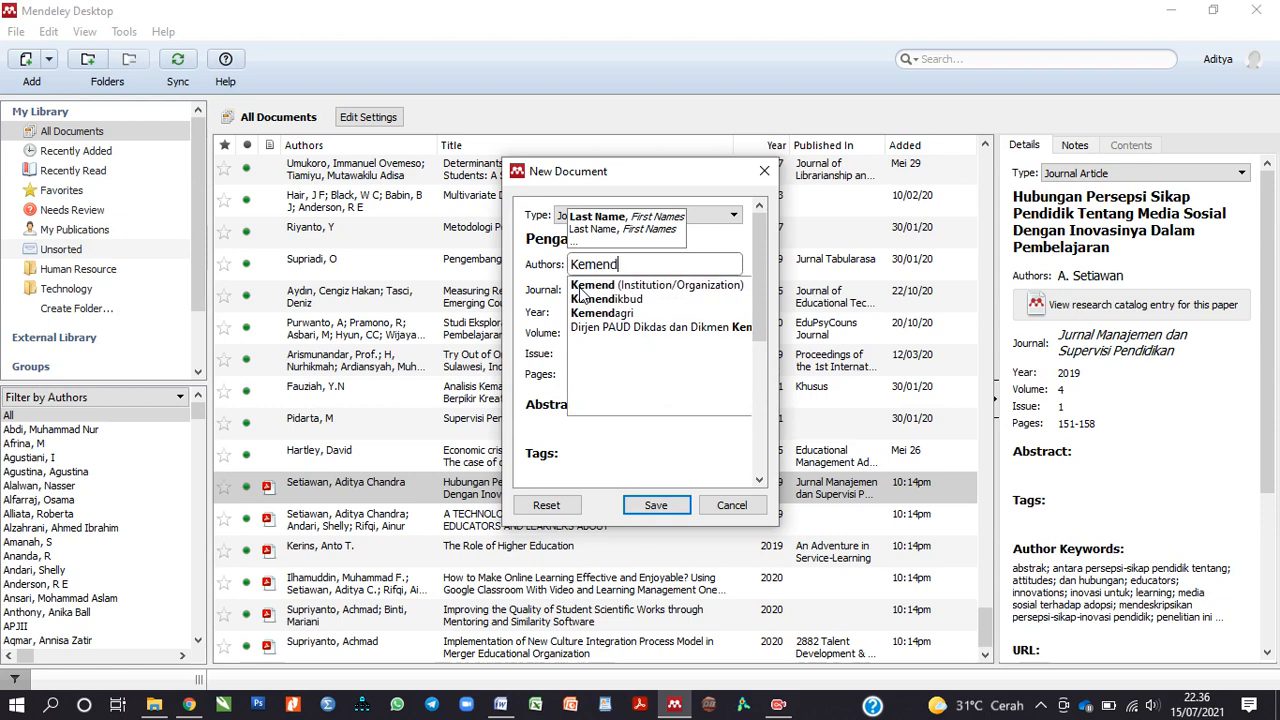
{"action": "type", "text": "ikbud"}
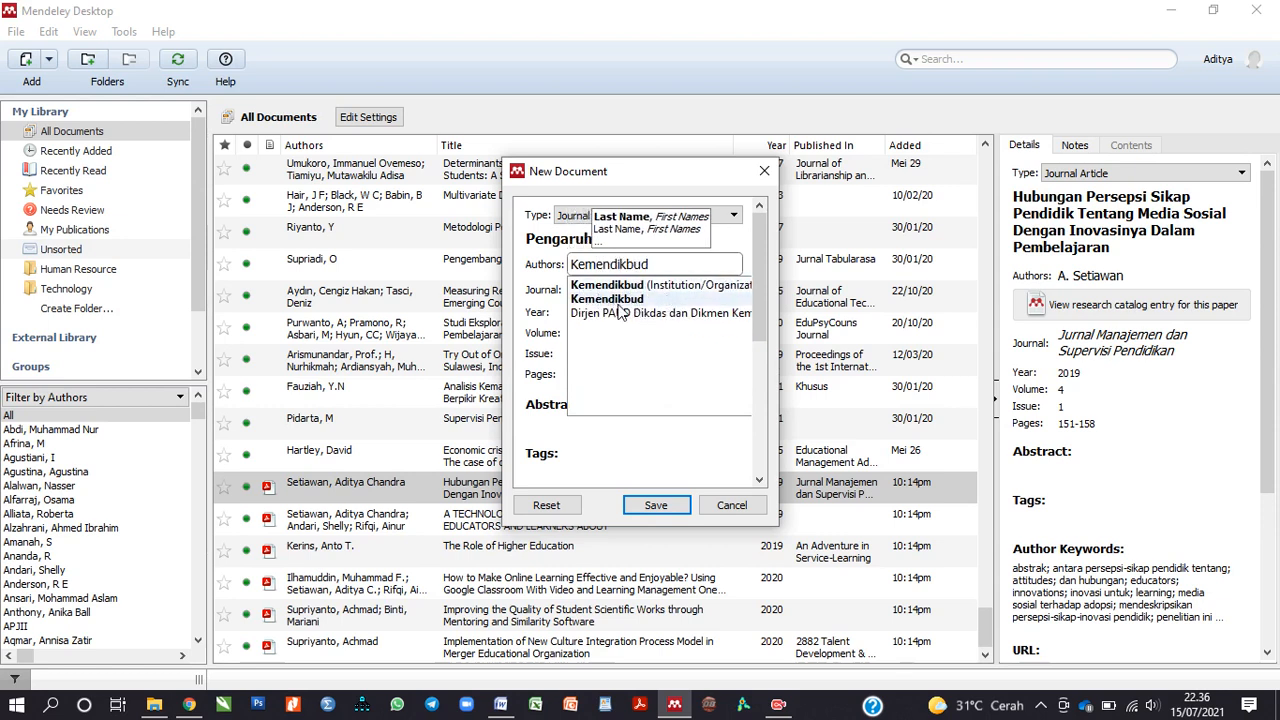
{"action": "left_click", "coordinate": [626, 462]}
{"action": "left_click", "coordinate": [655, 264]}
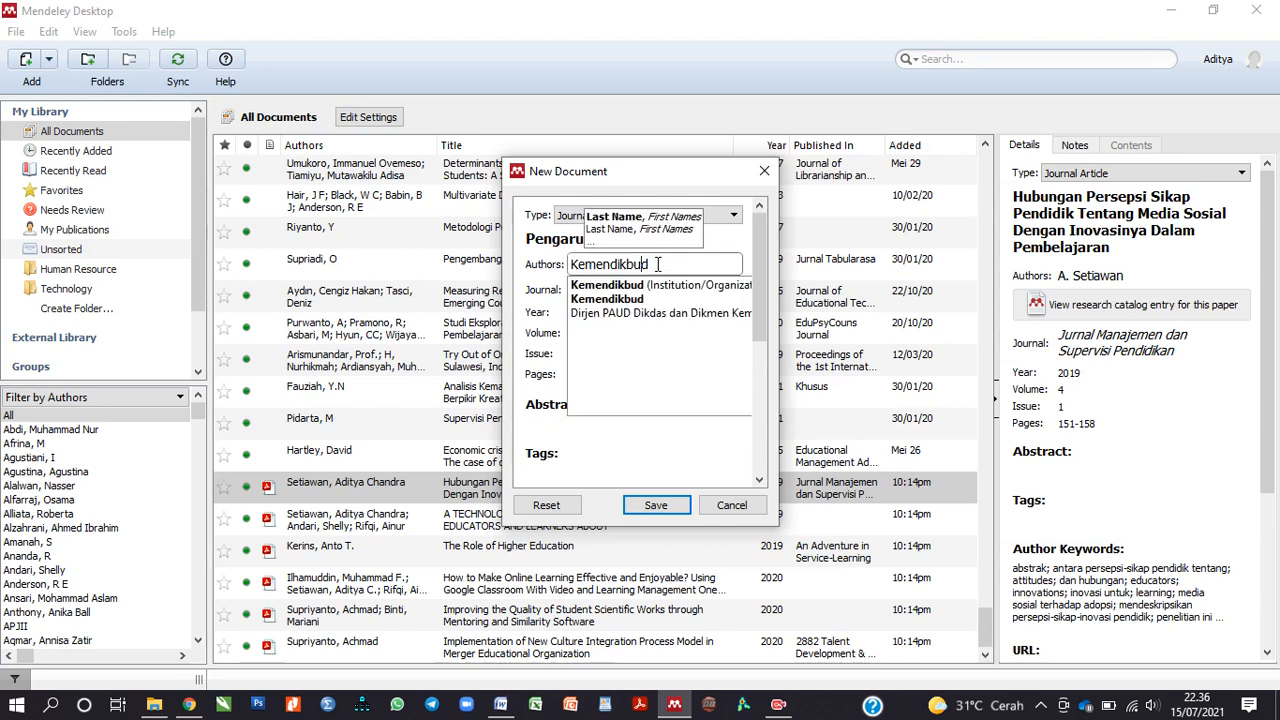
{"action": "left_click", "coordinate": [672, 287]}
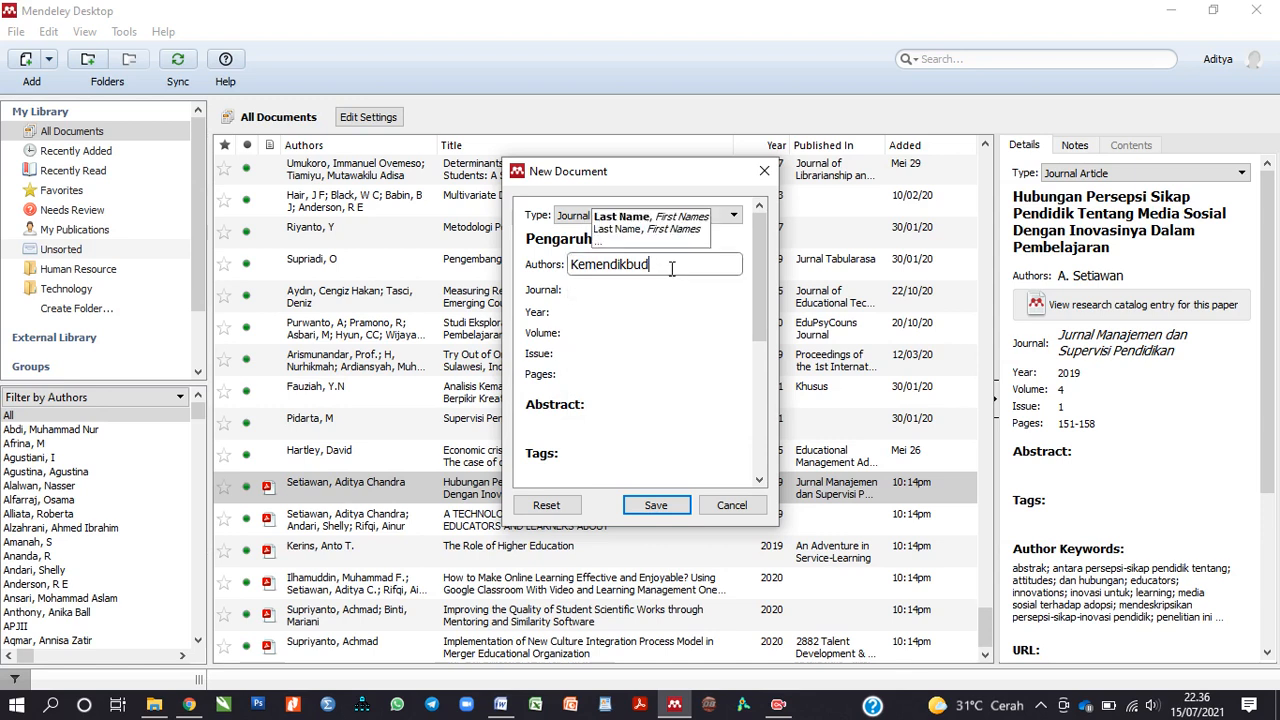
{"action": "double_click", "coordinate": [672, 269]}
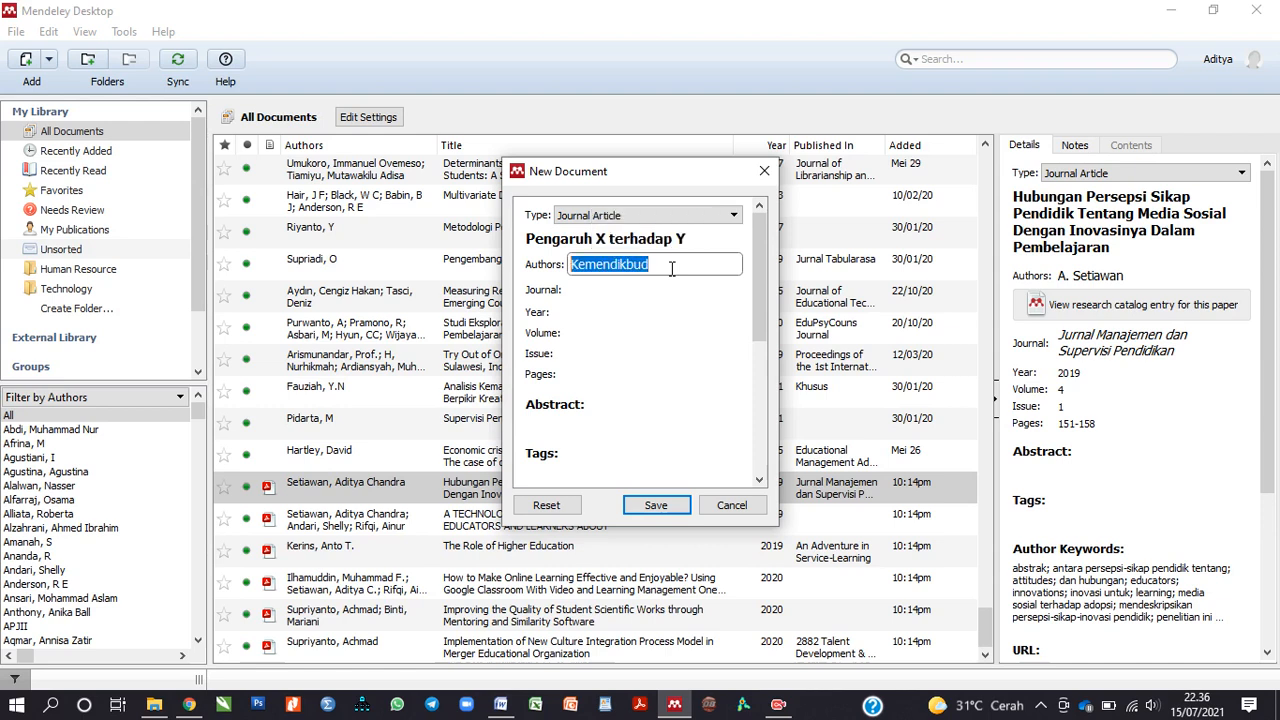
{"action": "key", "text": "BackSpace"}
{"action": "type", "text": "Setiaw"}
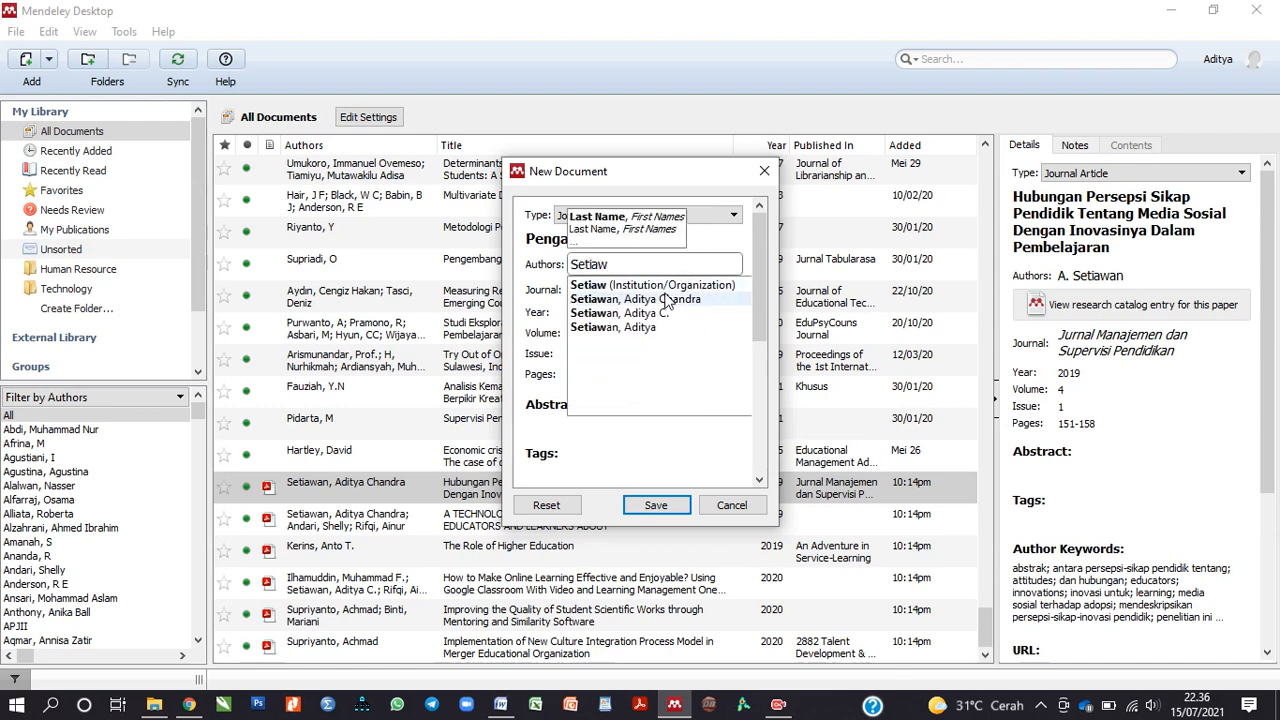
{"action": "left_click", "coordinate": [666, 298]}
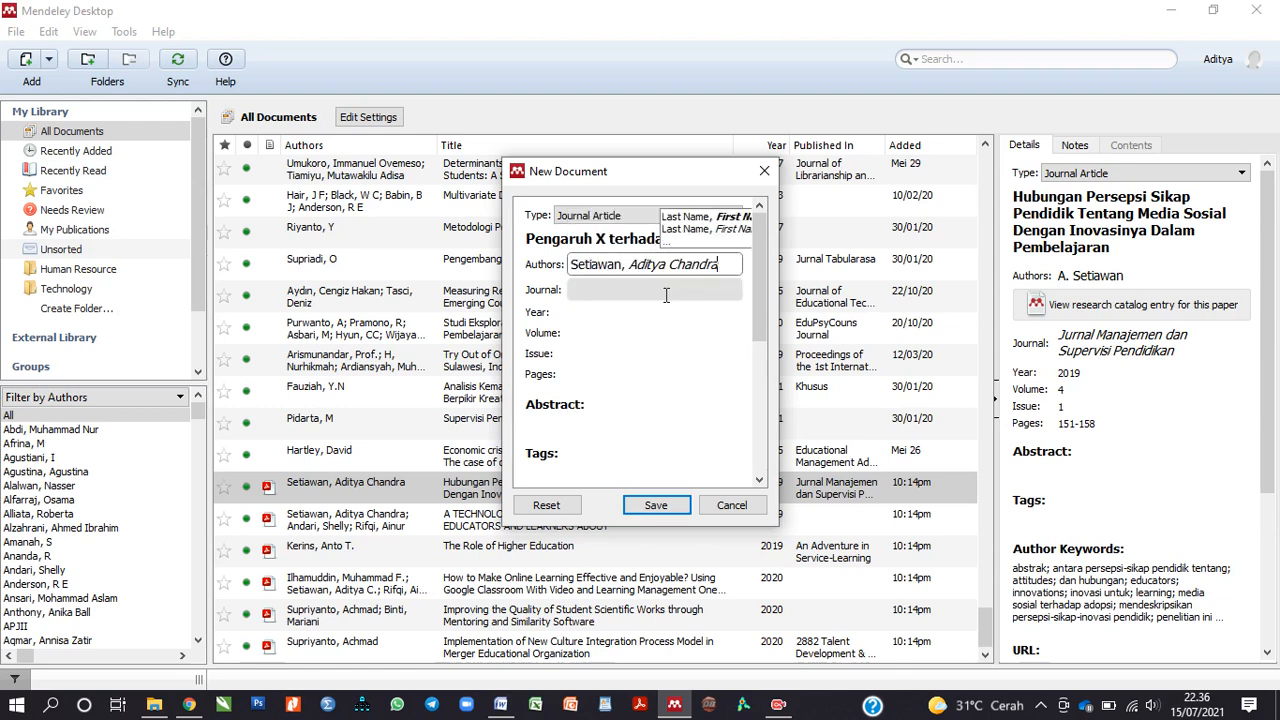
Step: Set the journal to Jurnal Manajemen Pendidikan using the suggestion
{"action": "left_click", "coordinate": [651, 290]}
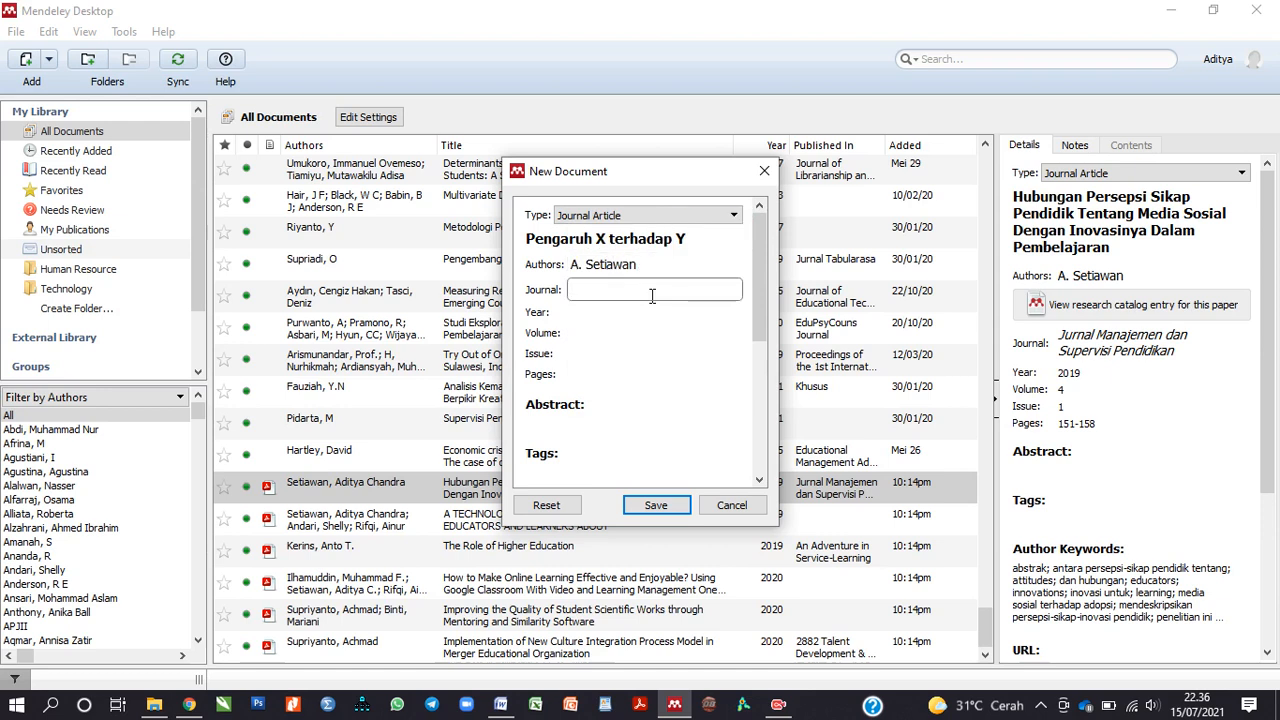
{"action": "type", "text": "Jurna"}
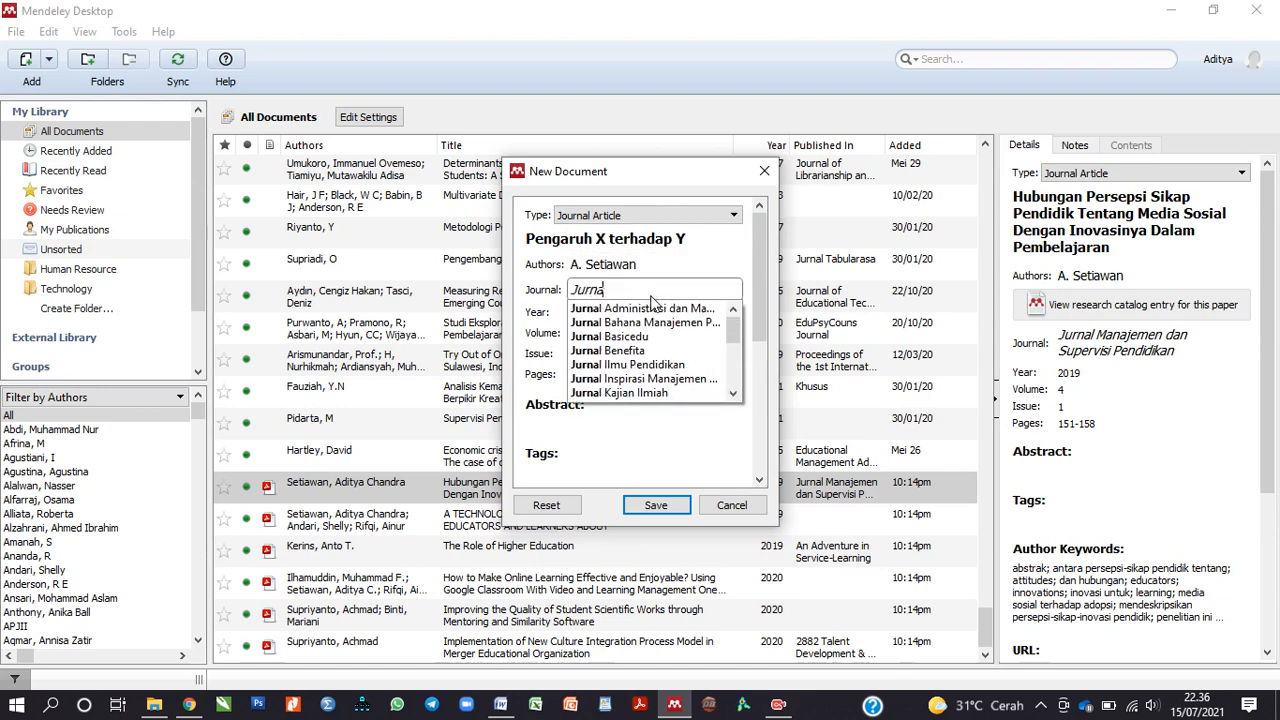
{"action": "type", "text": "l Manajemen"}
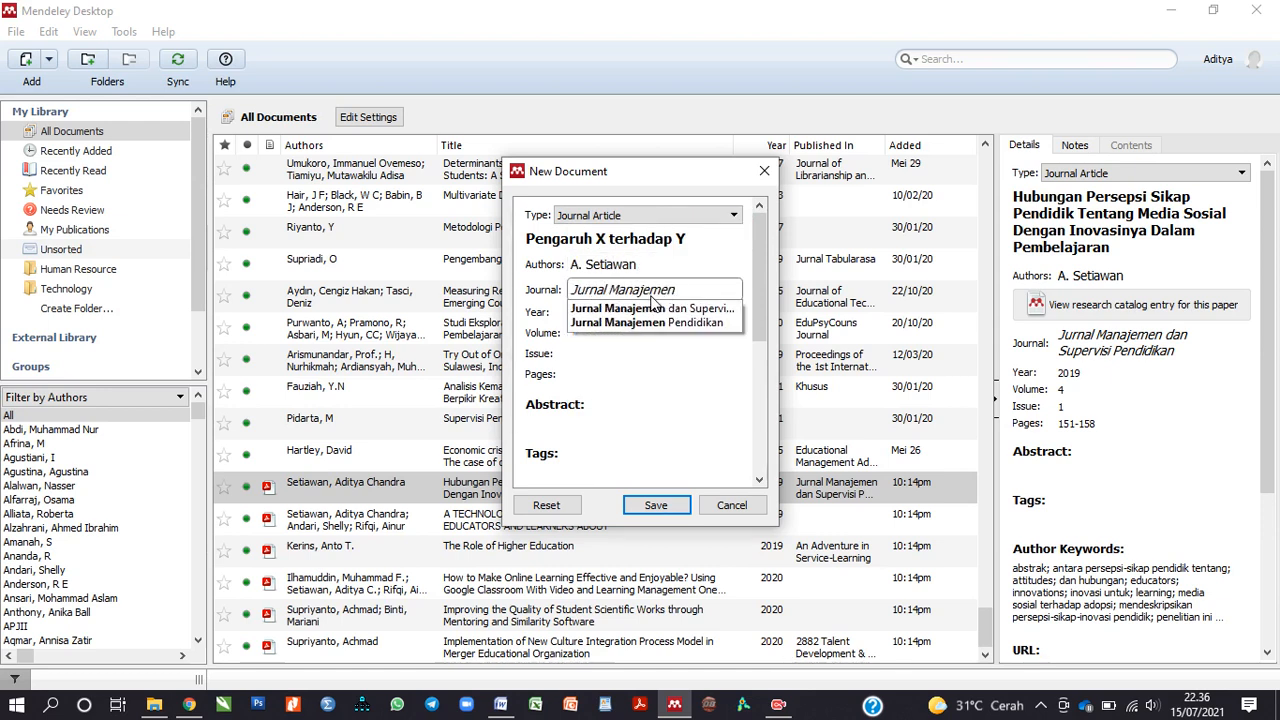
{"action": "type", "text": " Pendidikan"}
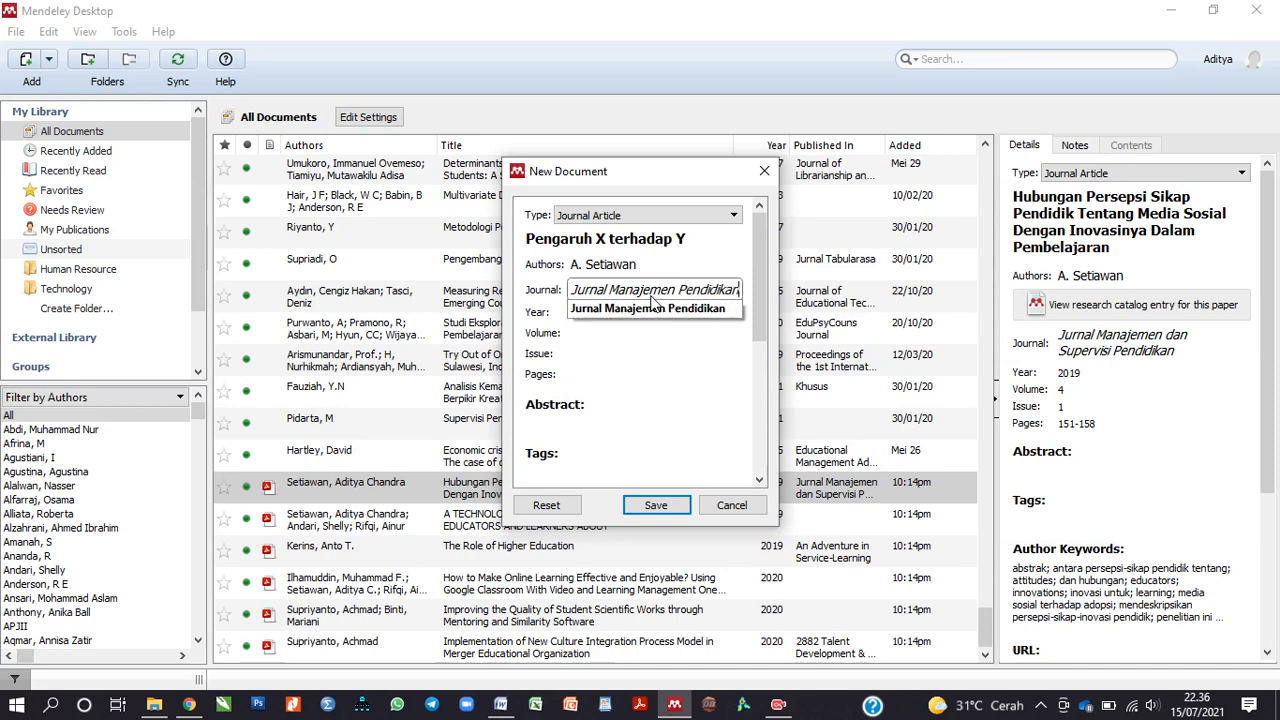
{"action": "left_click", "coordinate": [652, 358]}
{"action": "left_click", "coordinate": [673, 297]}
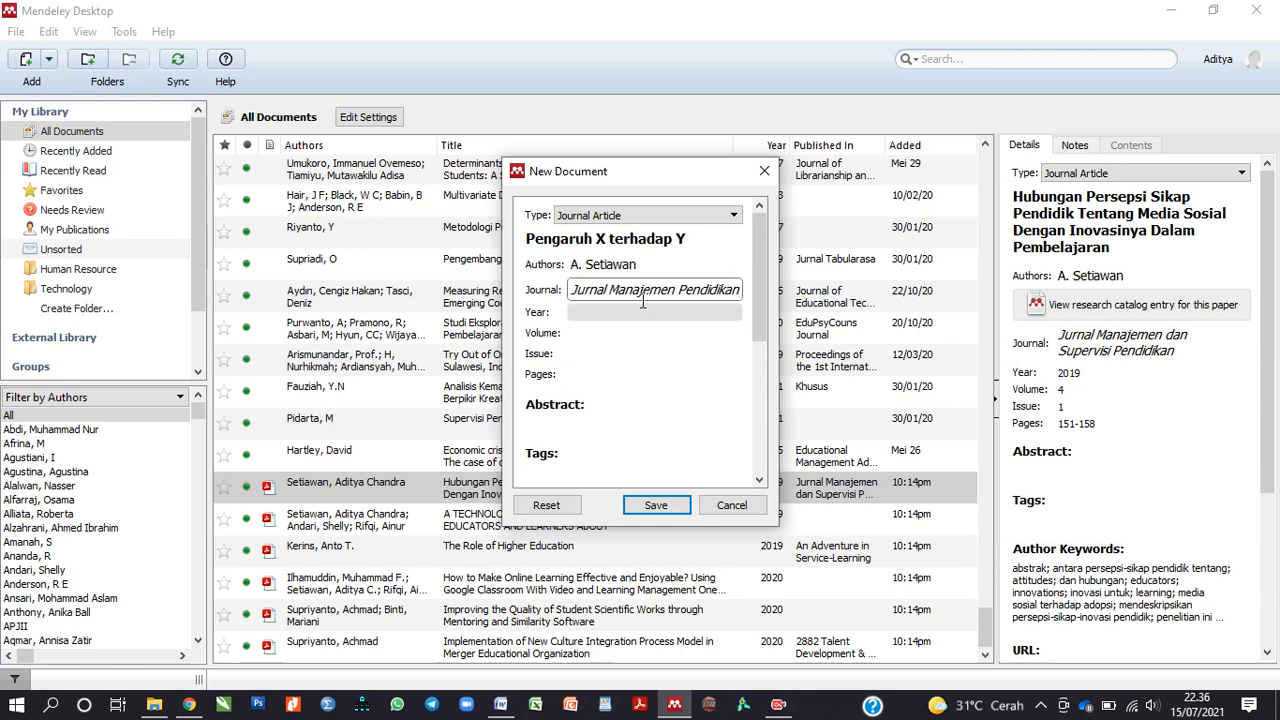
Step: Fill in year 2021, volume 4, issue 1 and pages 101-112
{"action": "left_click", "coordinate": [627, 315]}
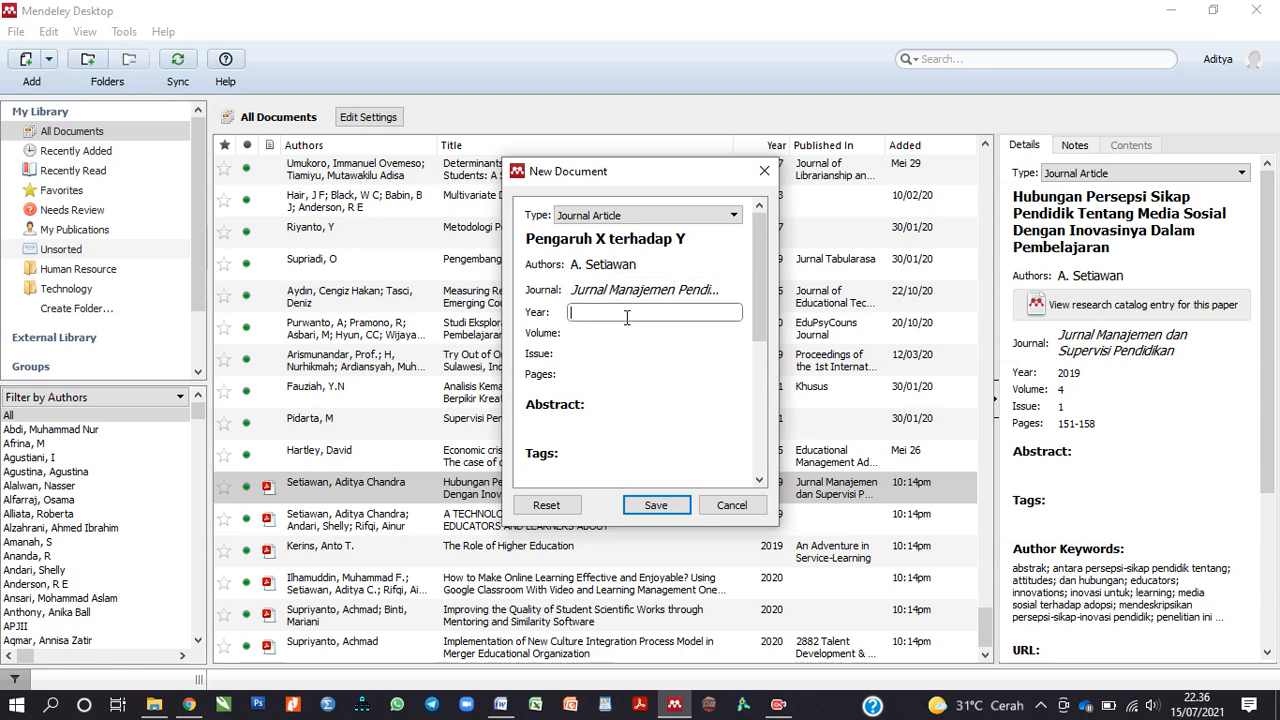
{"action": "type", "text": "2021"}
{"action": "left_click", "coordinate": [609, 340]}
{"action": "type", "text": "4"}
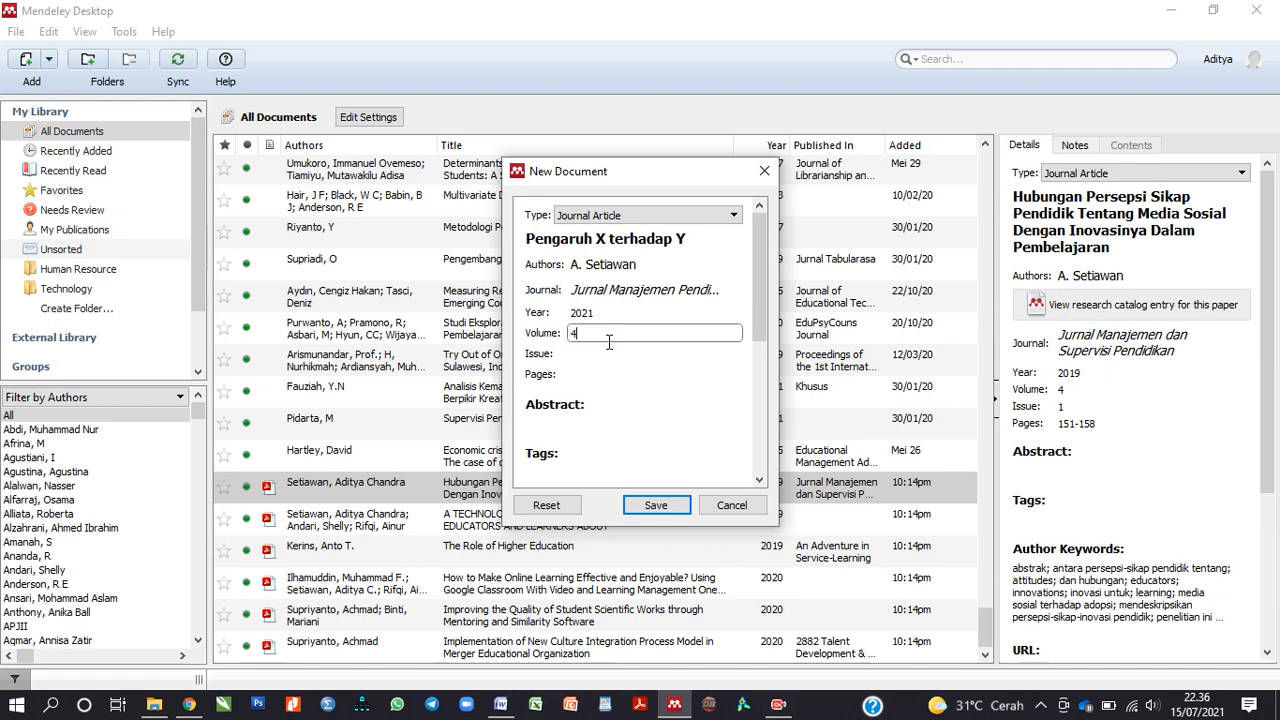
{"action": "left_click", "coordinate": [600, 353]}
{"action": "type", "text": "1"}
{"action": "left_click", "coordinate": [592, 375]}
{"action": "type", "text": "10"}
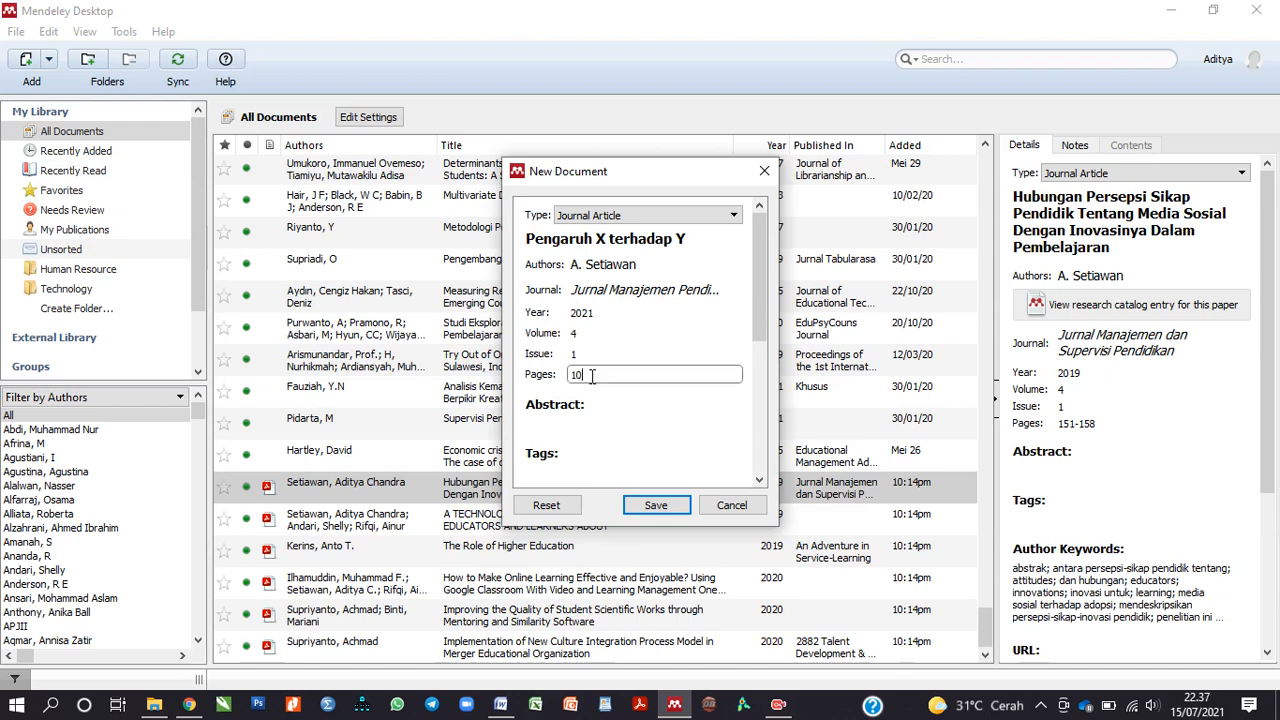
{"action": "type", "text": "1-112"}
Step: Commit pages 101-112 and move through the abstract, tags, author keywords and URL fields
{"action": "left_click", "coordinate": [628, 408]}
{"action": "scroll", "coordinate": [634, 391], "scroll_direction": "down", "scroll_amount": 1}
{"action": "left_click", "coordinate": [589, 362]}
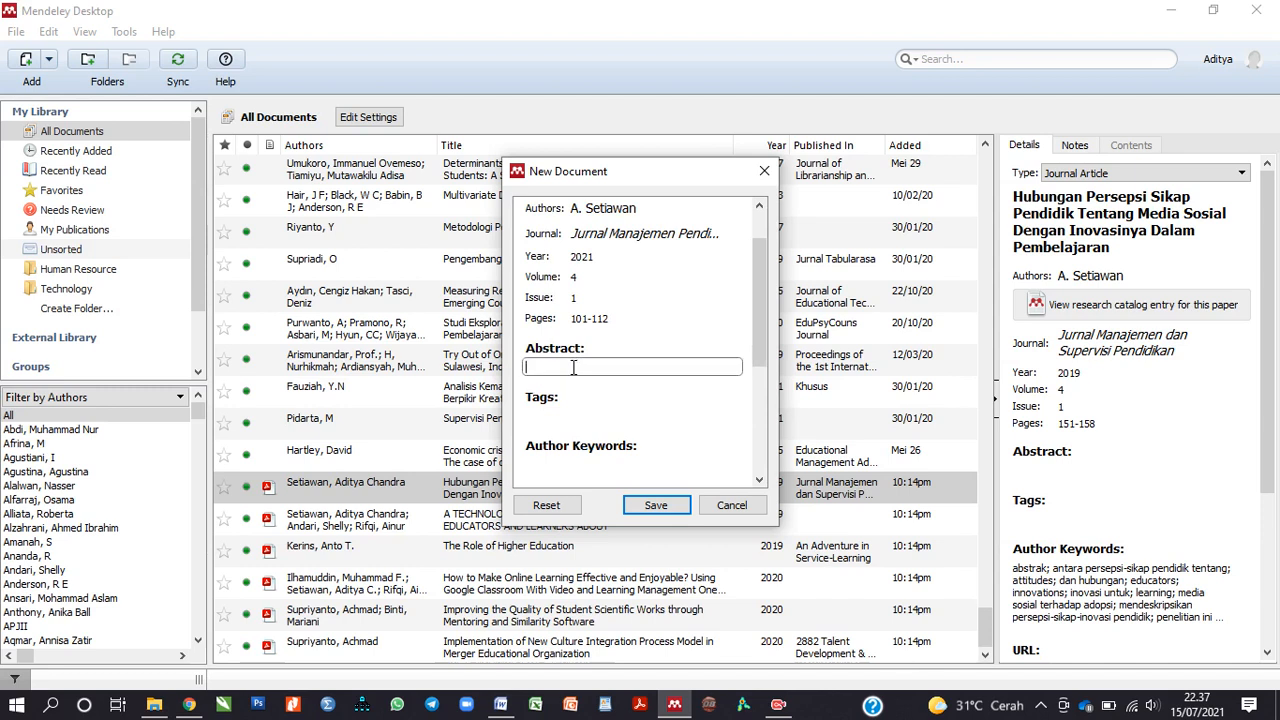
{"action": "scroll", "coordinate": [572, 367], "scroll_direction": "down", "scroll_amount": 1}
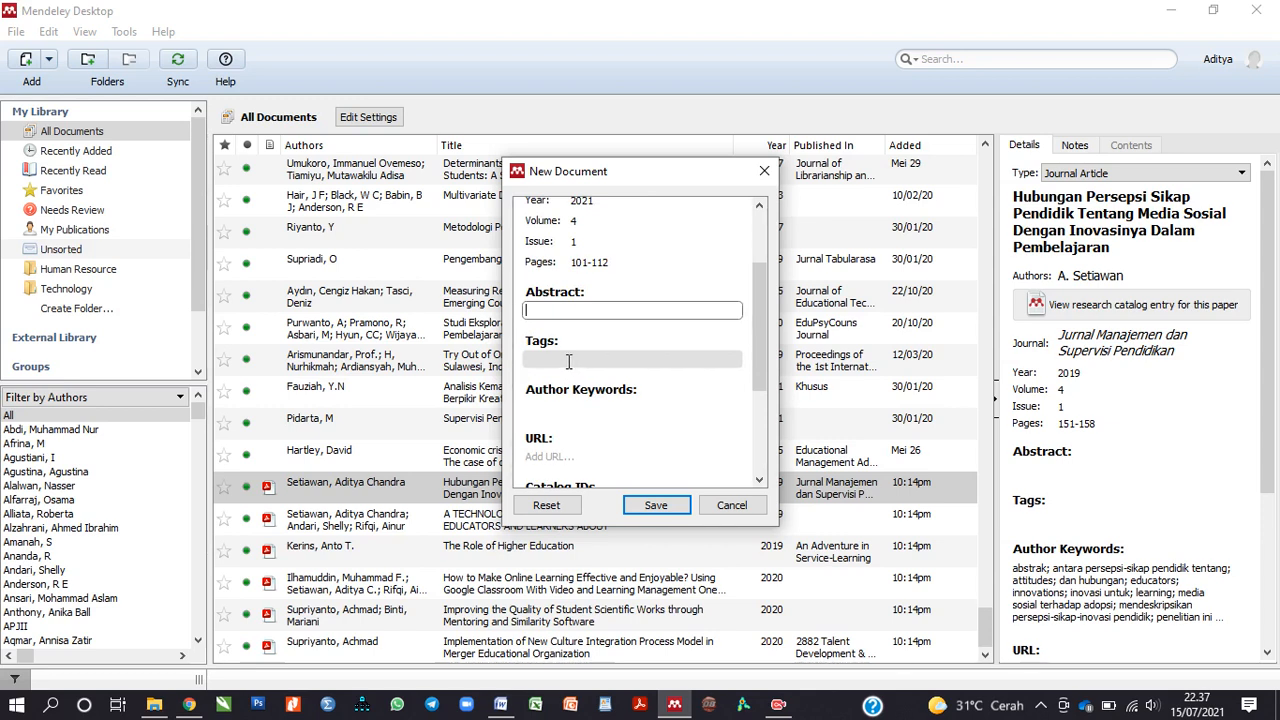
{"action": "left_click", "coordinate": [570, 361]}
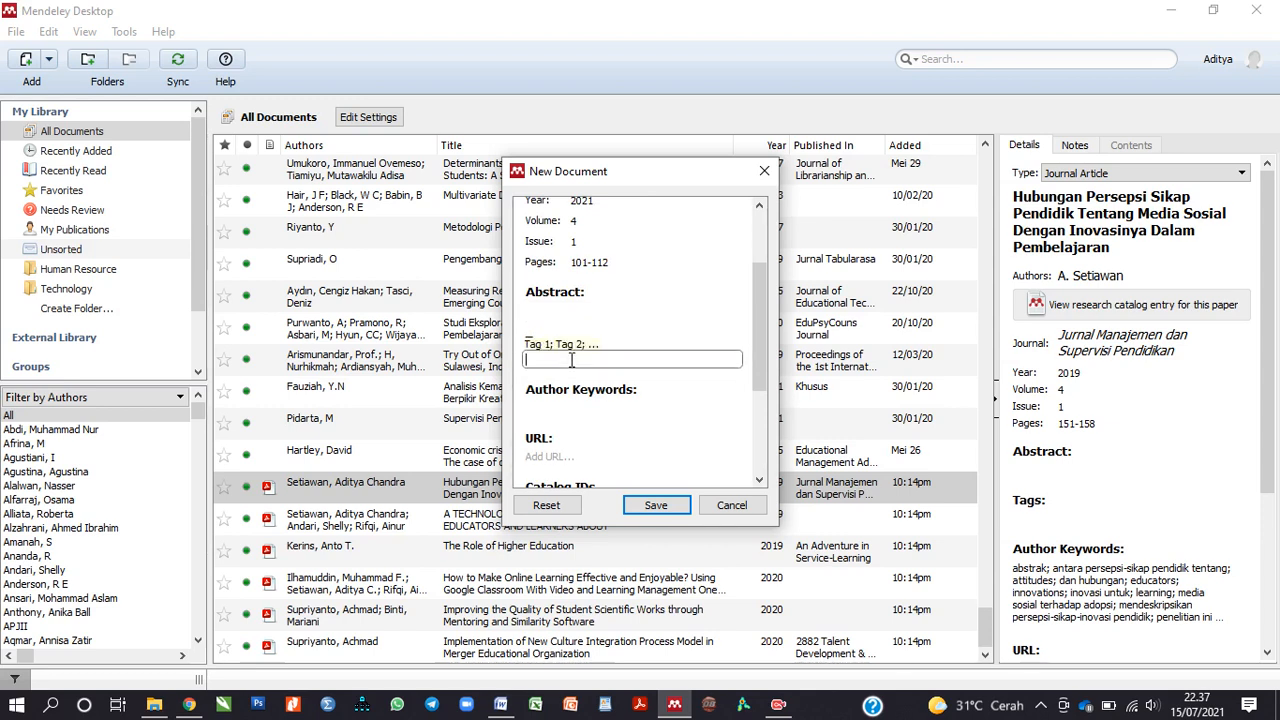
{"action": "left_click", "coordinate": [648, 409]}
{"action": "left_click", "coordinate": [611, 436]}
{"action": "scroll", "coordinate": [610, 435], "scroll_direction": "down", "scroll_amount": 1}
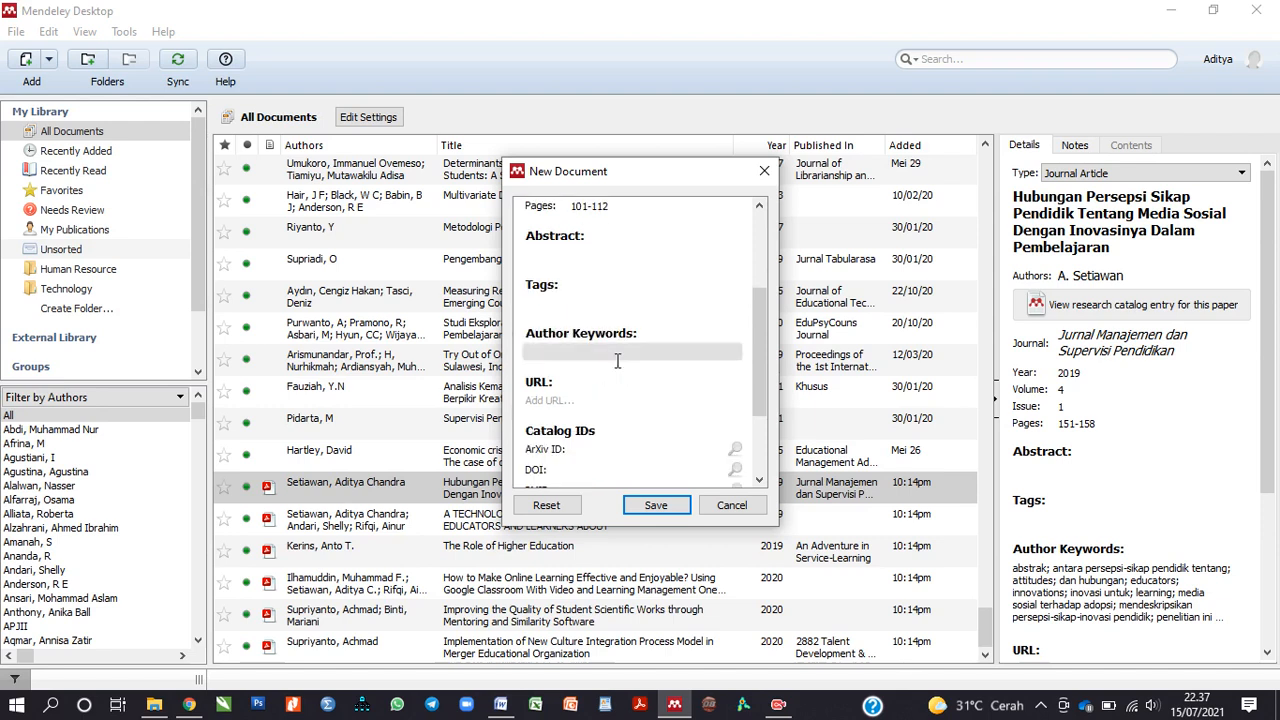
{"action": "left_click", "coordinate": [618, 358]}
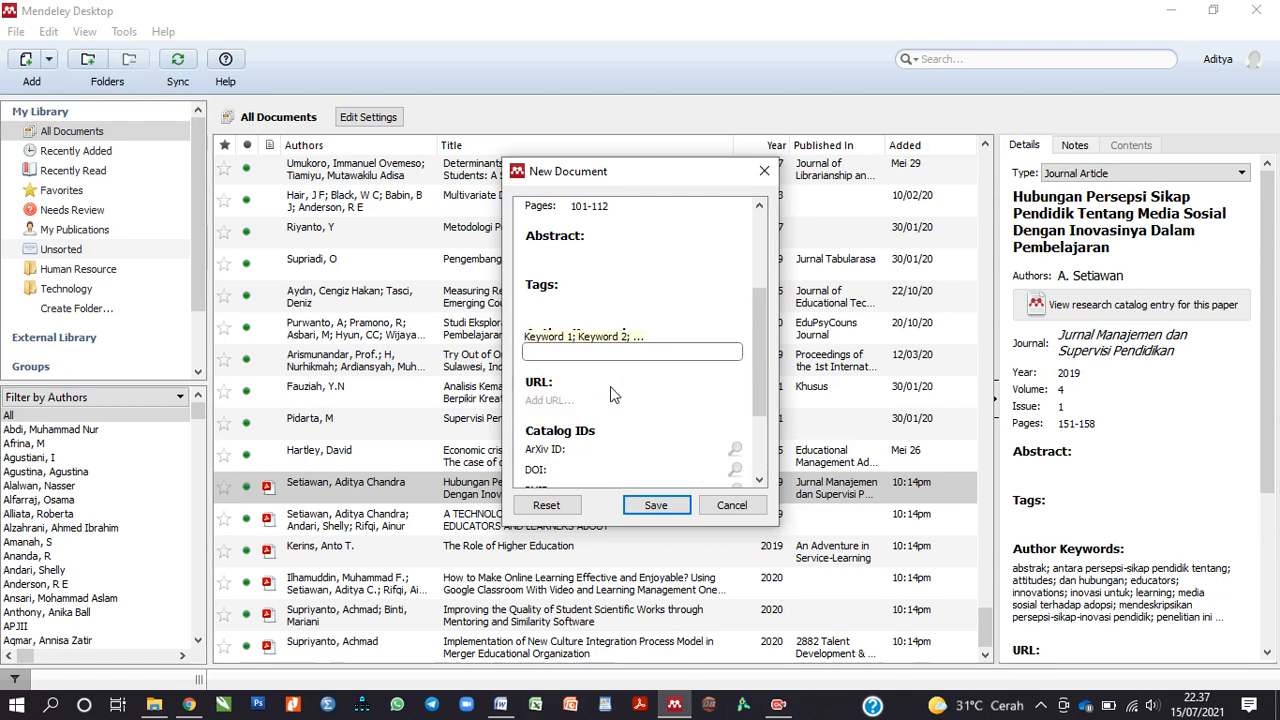
{"action": "left_click", "coordinate": [675, 401]}
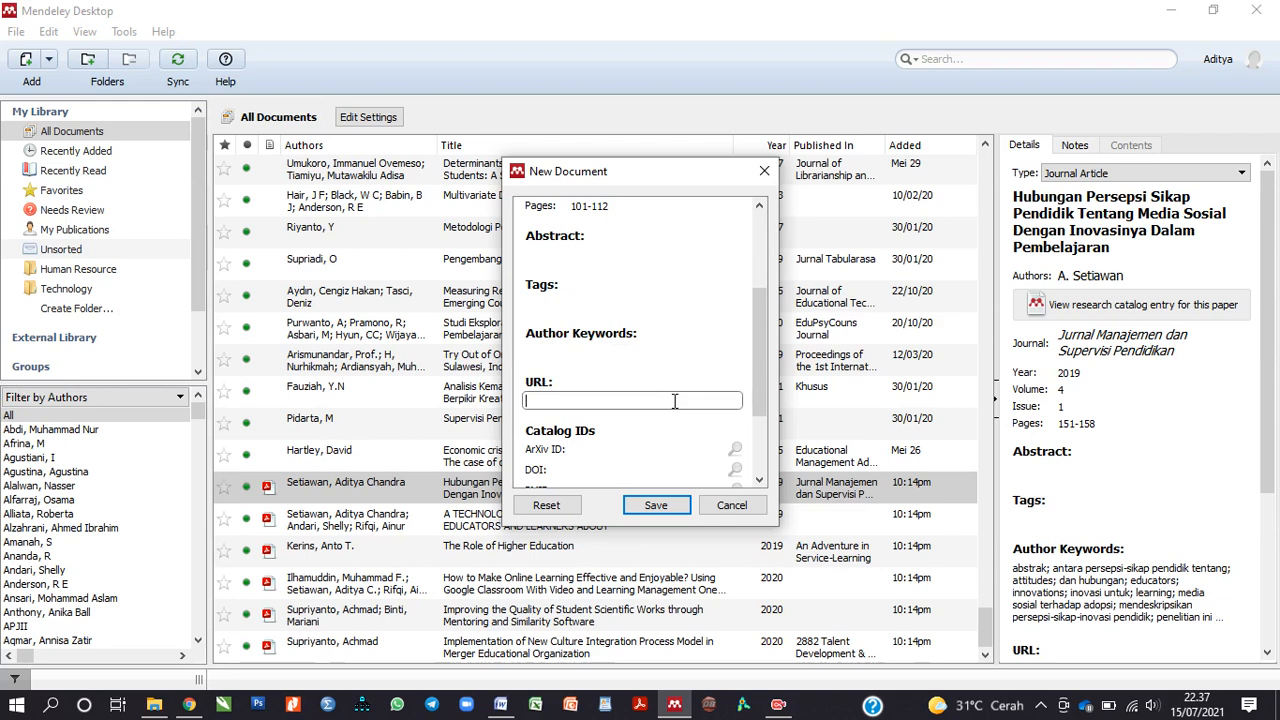
{"action": "left_click", "coordinate": [671, 353]}
{"action": "left_click", "coordinate": [665, 398]}
{"action": "scroll", "coordinate": [655, 398], "scroll_direction": "up", "scroll_amount": 1}
Step: Enter author keywords leadership, picked from suggestions, and culture
{"action": "left_click", "coordinate": [586, 405]}
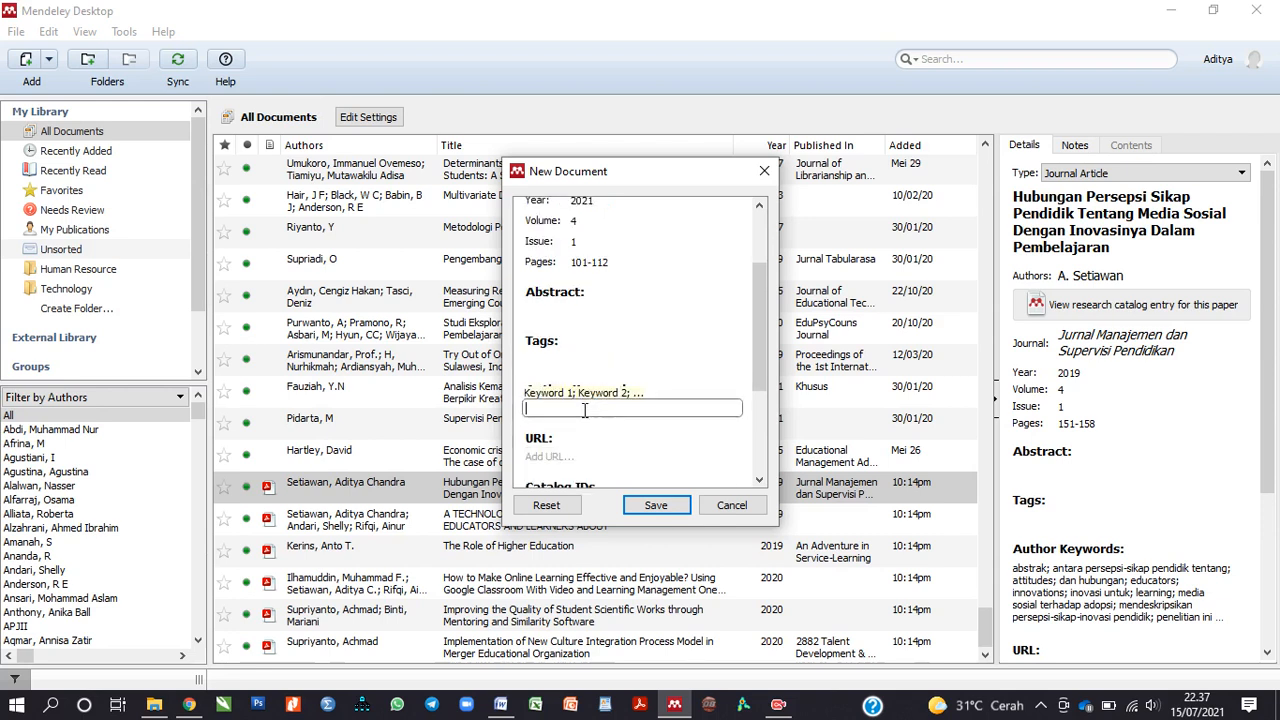
{"action": "type", "text": "Lea"}
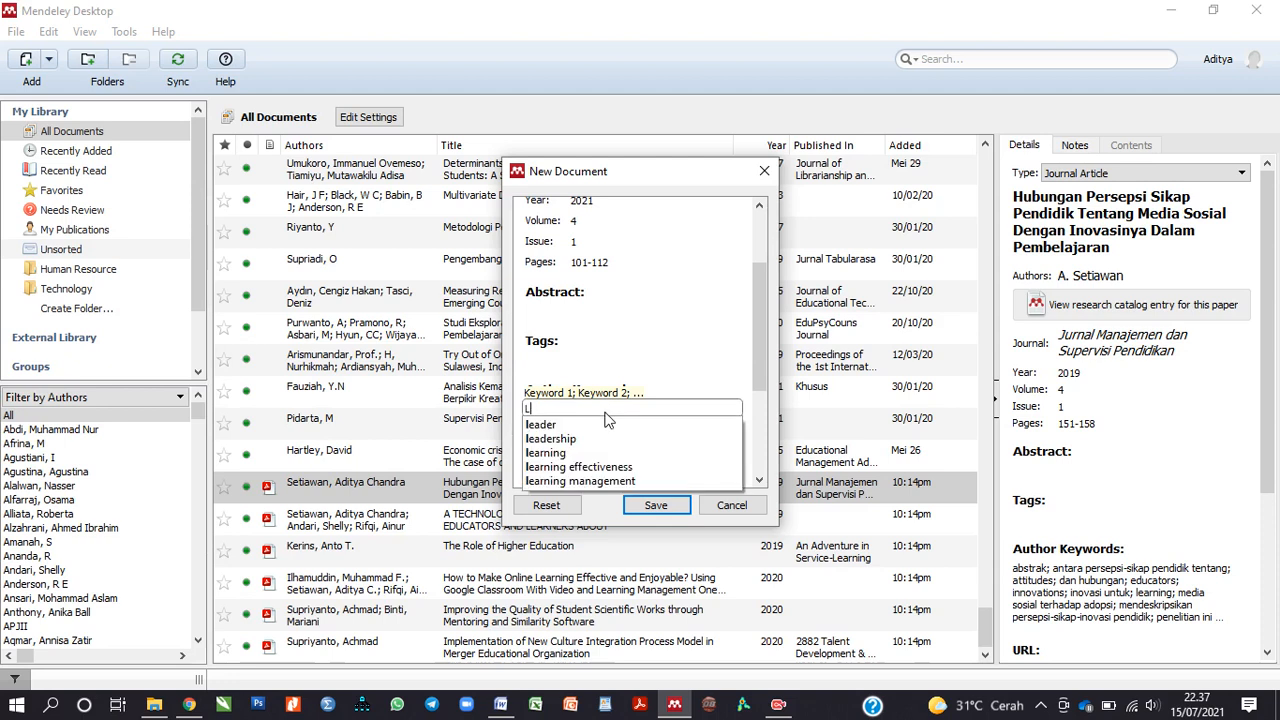
{"action": "key", "text": "Down"}
{"action": "key", "text": "Down"}
{"action": "key", "text": "Return"}
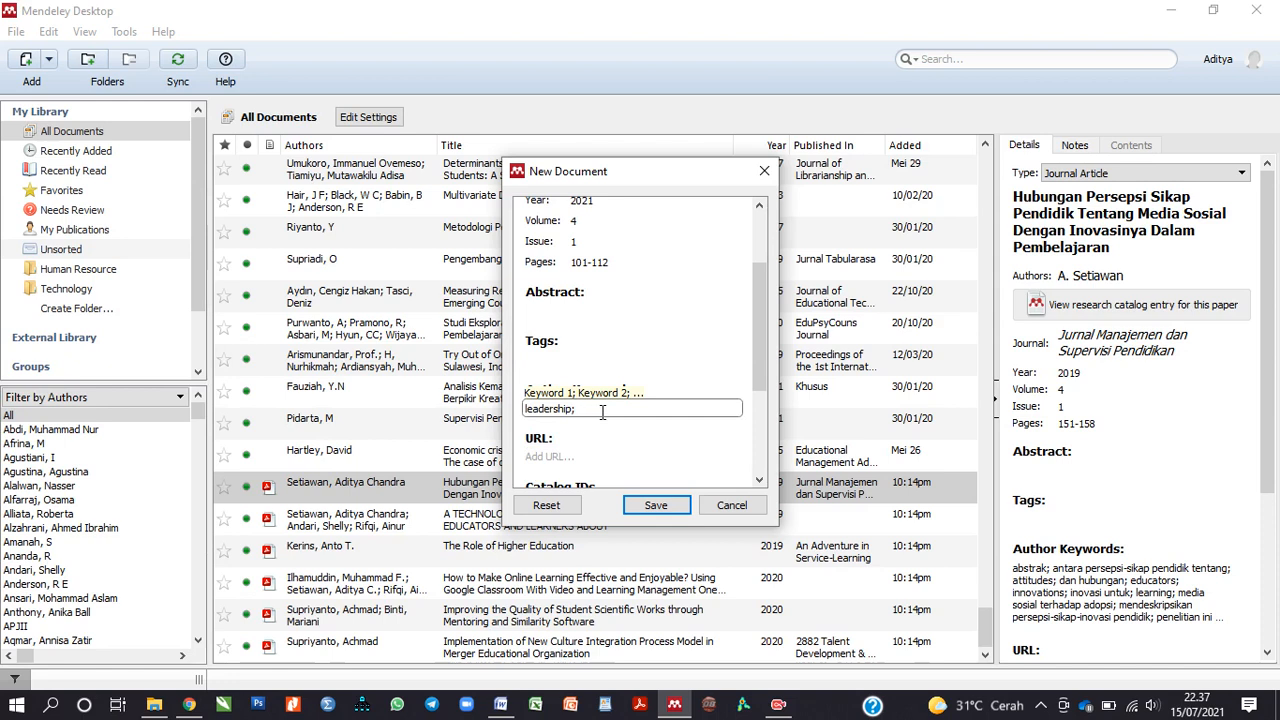
{"action": "type", "text": "culture"}
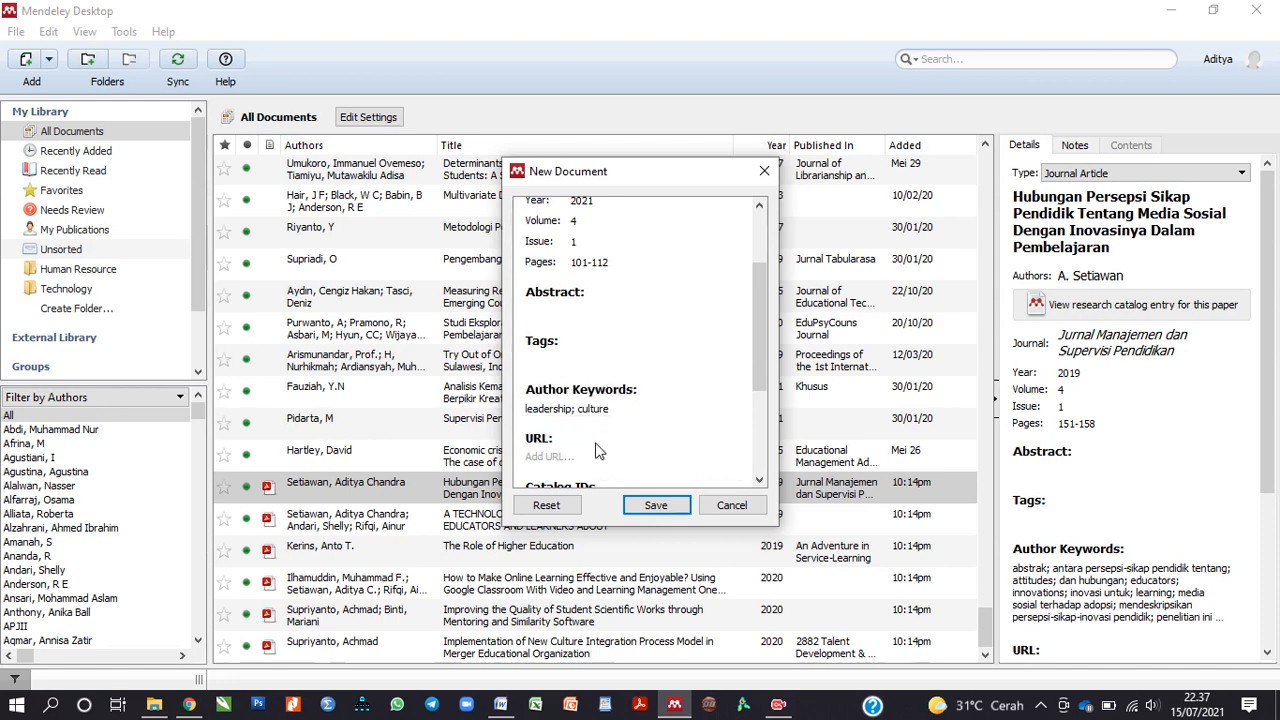
{"action": "scroll", "coordinate": [630, 436], "scroll_direction": "down", "scroll_amount": 1}
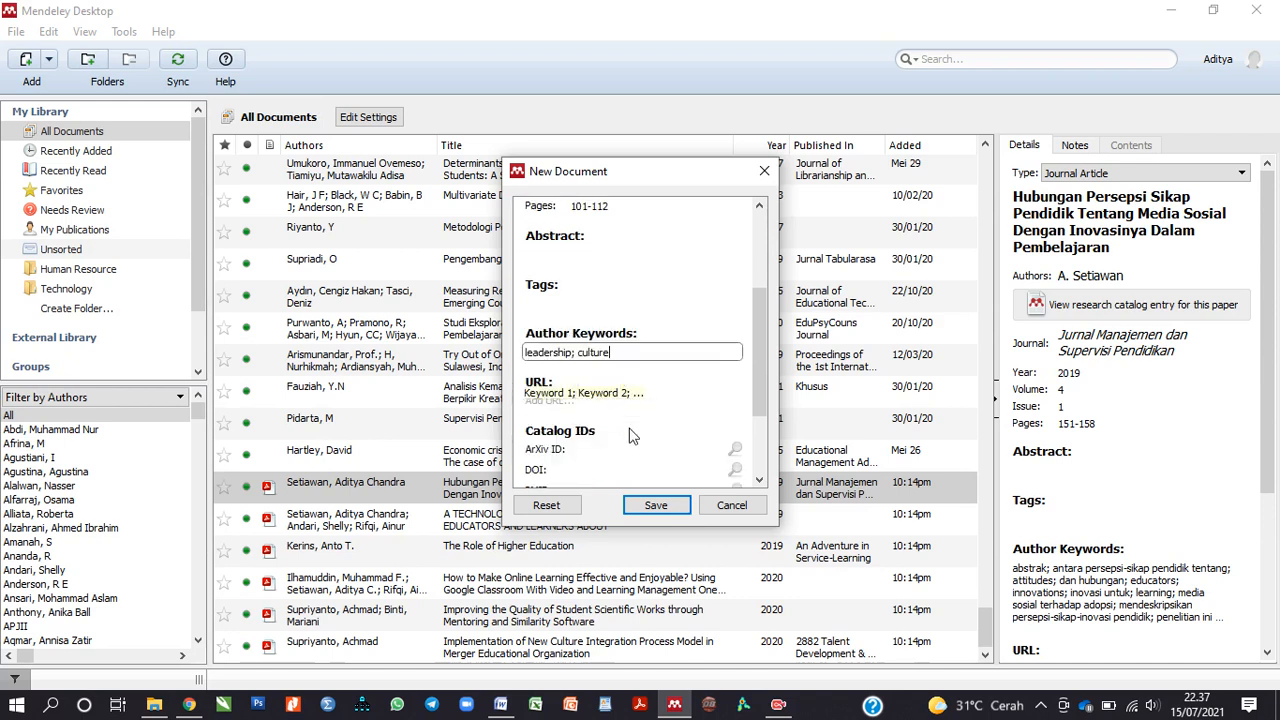
{"action": "scroll", "coordinate": [630, 436], "scroll_direction": "down", "scroll_amount": 1}
{"action": "left_click", "coordinate": [643, 344]}
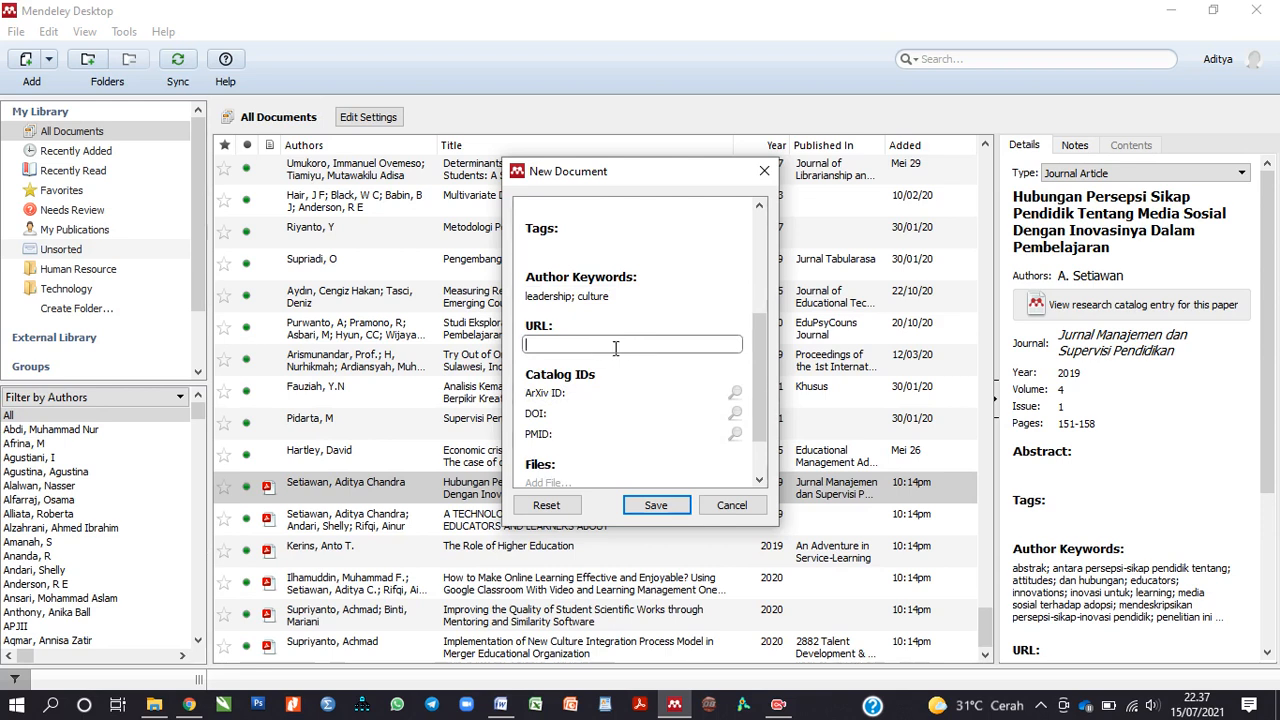
Step: Cancel the New Document form unsaved and switch to the PNAS 'echo chamber' article in Chrome
{"action": "scroll", "coordinate": [615, 350], "scroll_direction": "down", "scroll_amount": 2}
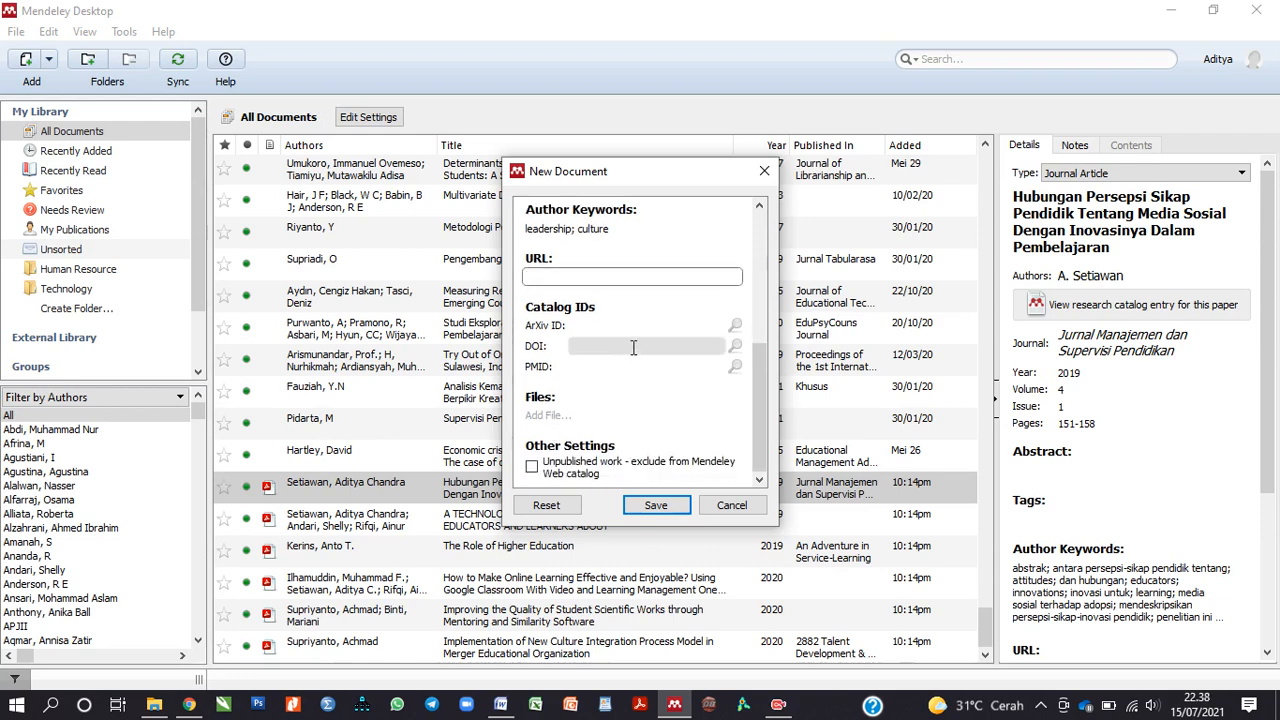
{"action": "left_click", "coordinate": [633, 347]}
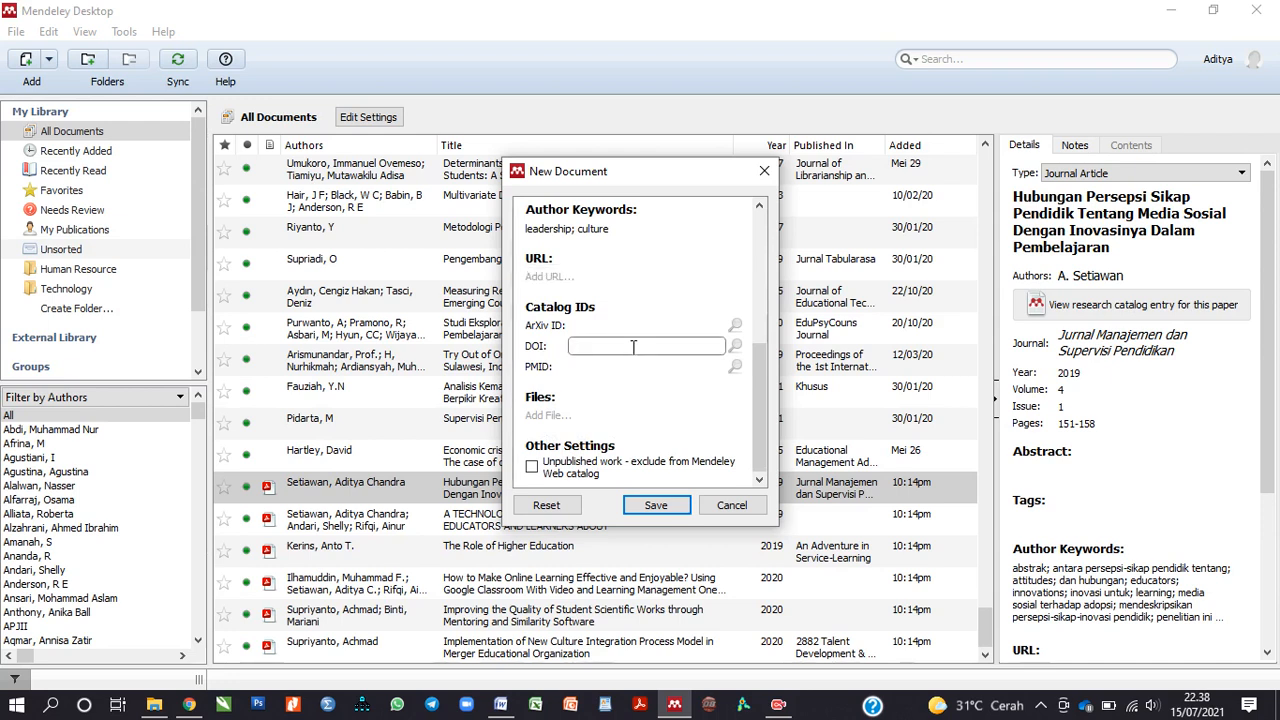
{"action": "left_click", "coordinate": [731, 506]}
{"action": "left_click", "coordinate": [189, 704]}
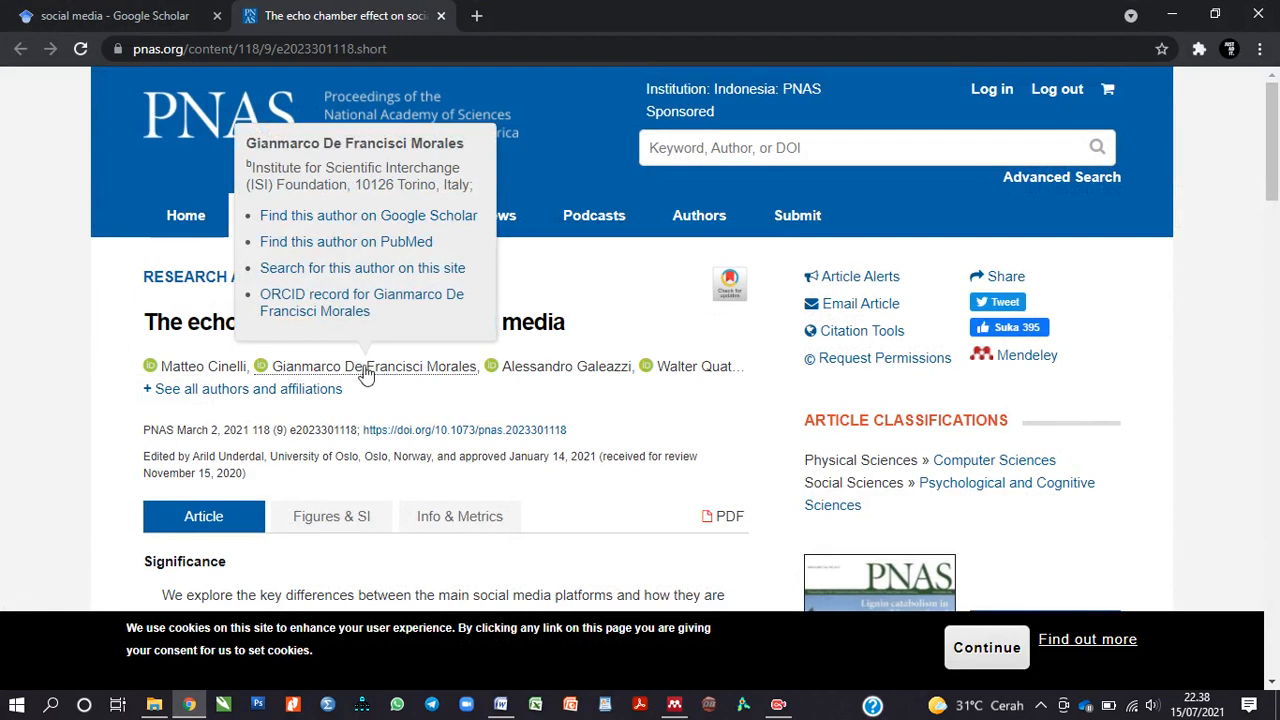
Step: Copy the link address of the echo chamber article's DOI and return to Mendeley
{"action": "mouse_move", "coordinate": [389, 238]}
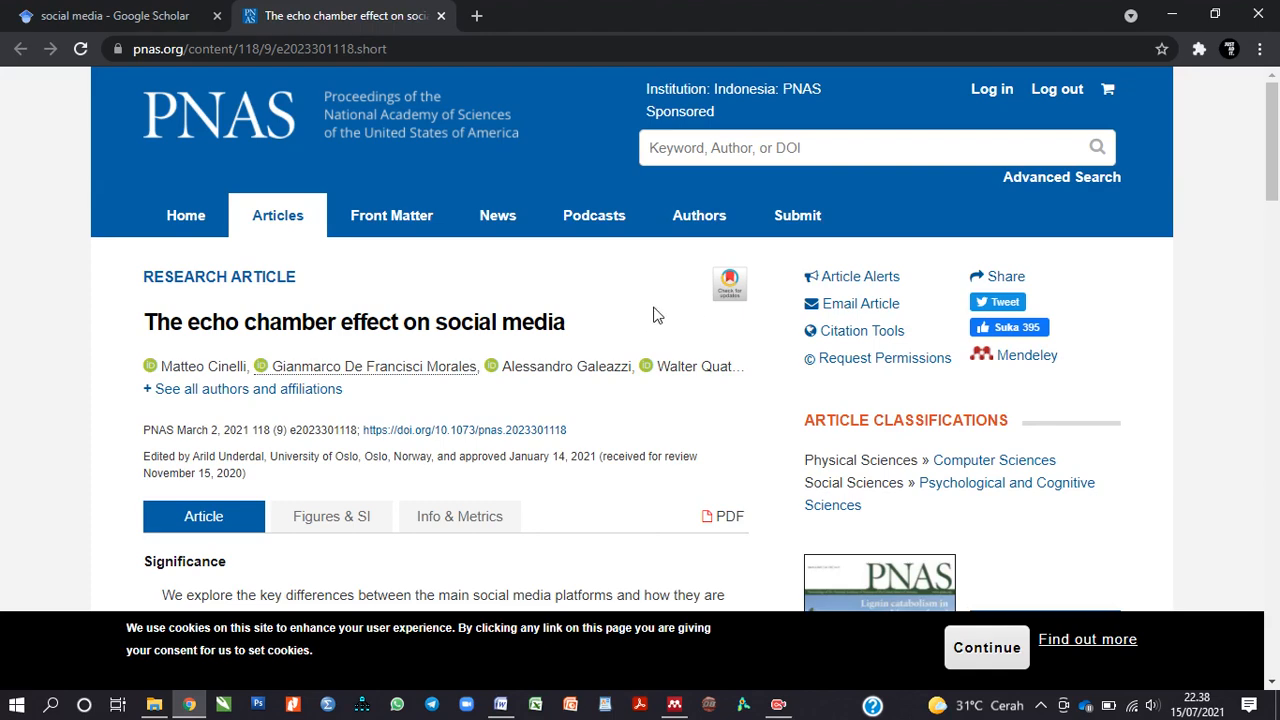
{"action": "scroll", "coordinate": [652, 316], "scroll_direction": "down", "scroll_amount": 1}
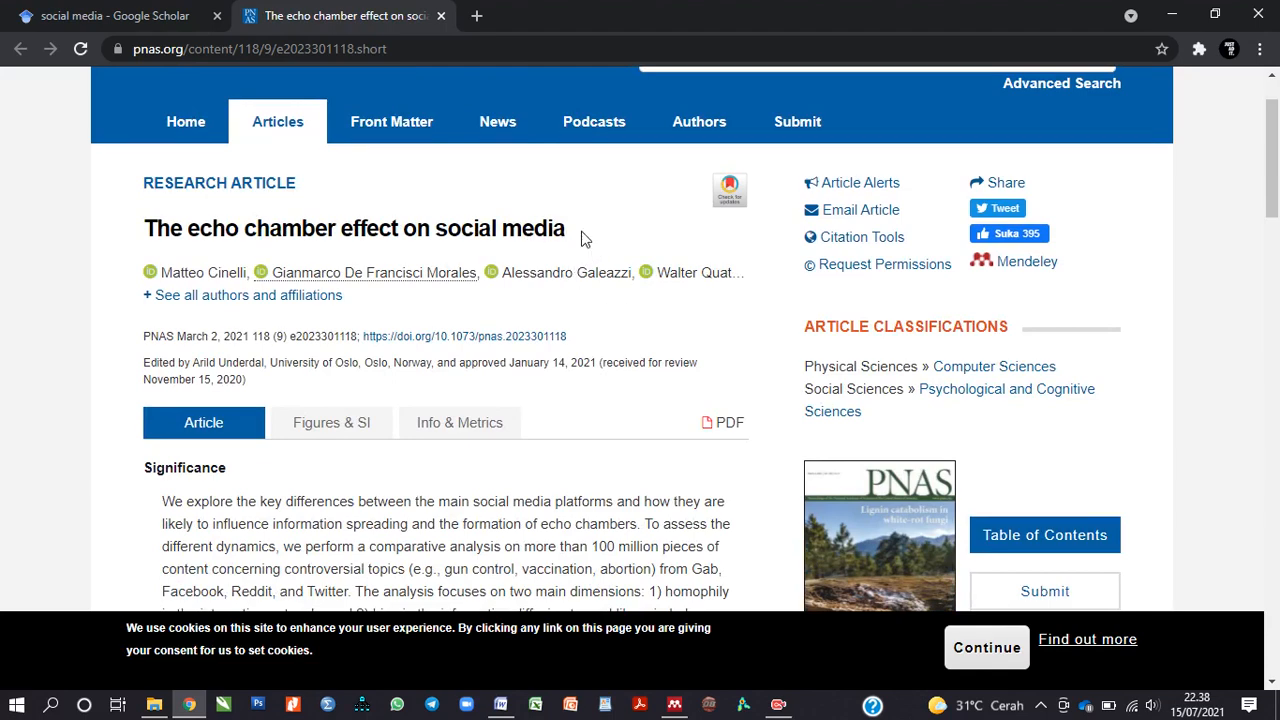
{"action": "scroll", "coordinate": [318, 335], "scroll_direction": "up", "scroll_amount": 1}
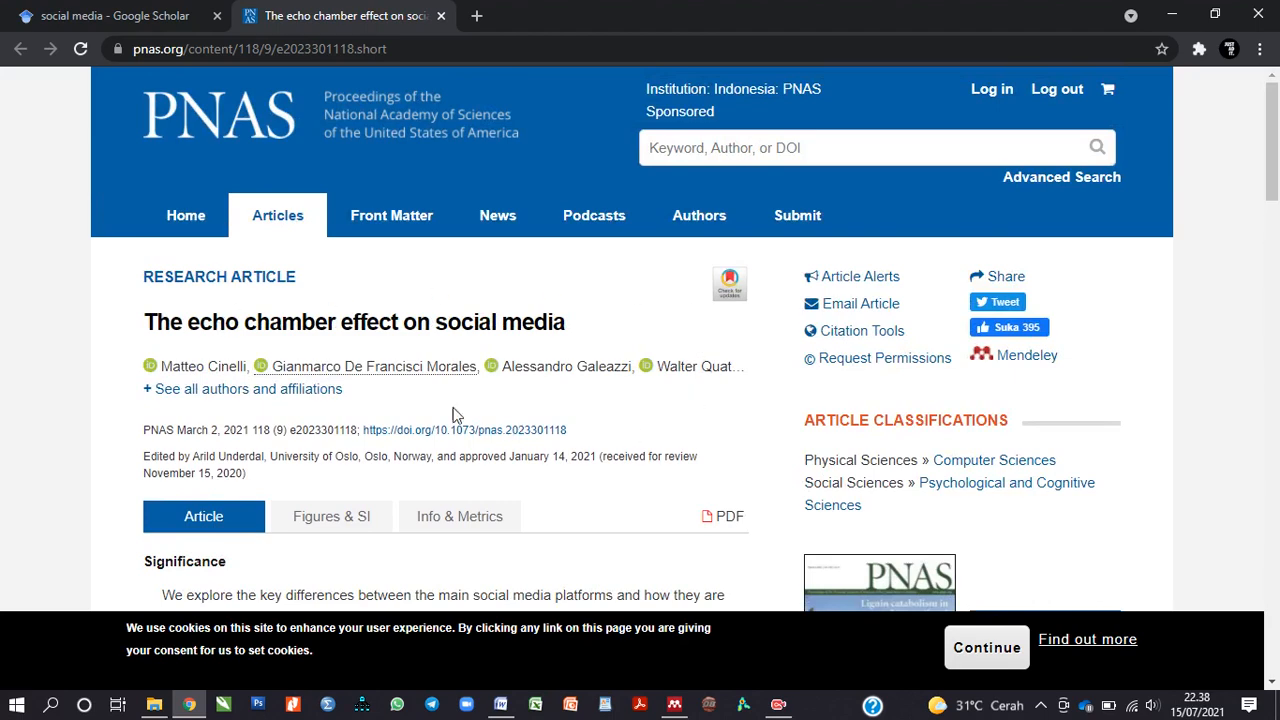
{"action": "scroll", "coordinate": [636, 396], "scroll_direction": "down", "scroll_amount": 1}
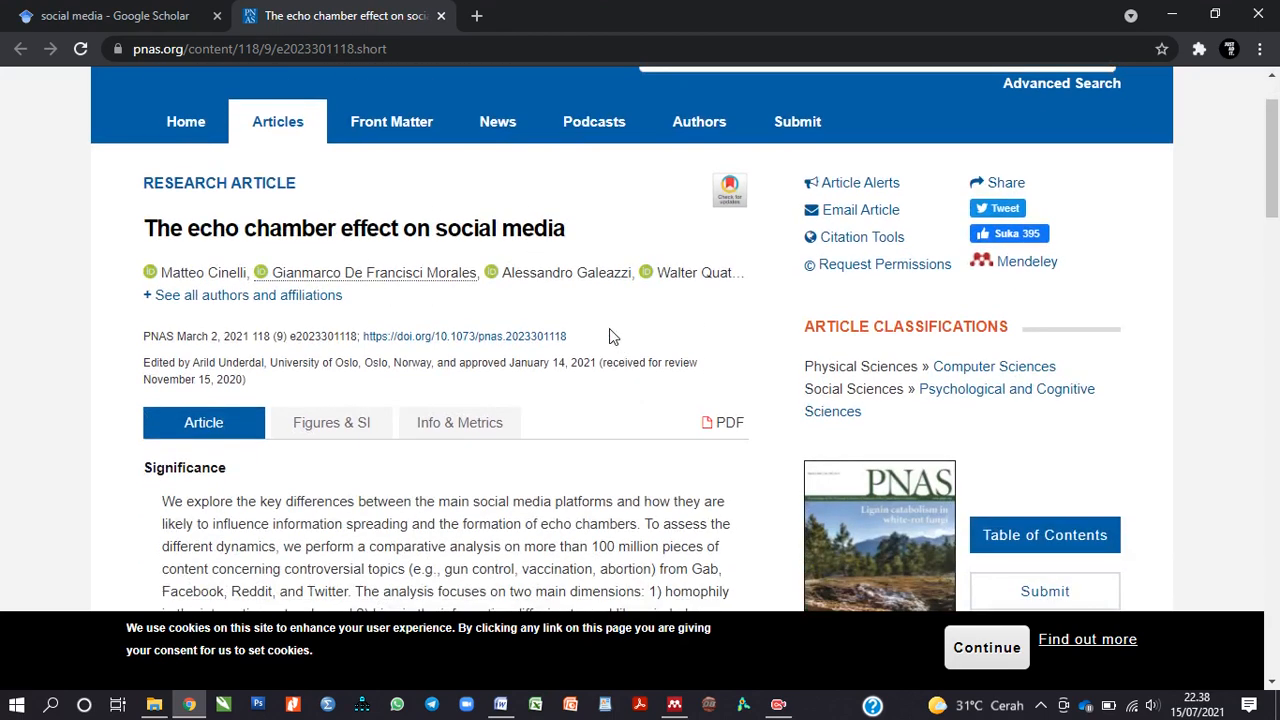
{"action": "left_click_drag", "start_coordinate": [571, 337], "coordinate": [365, 345]}
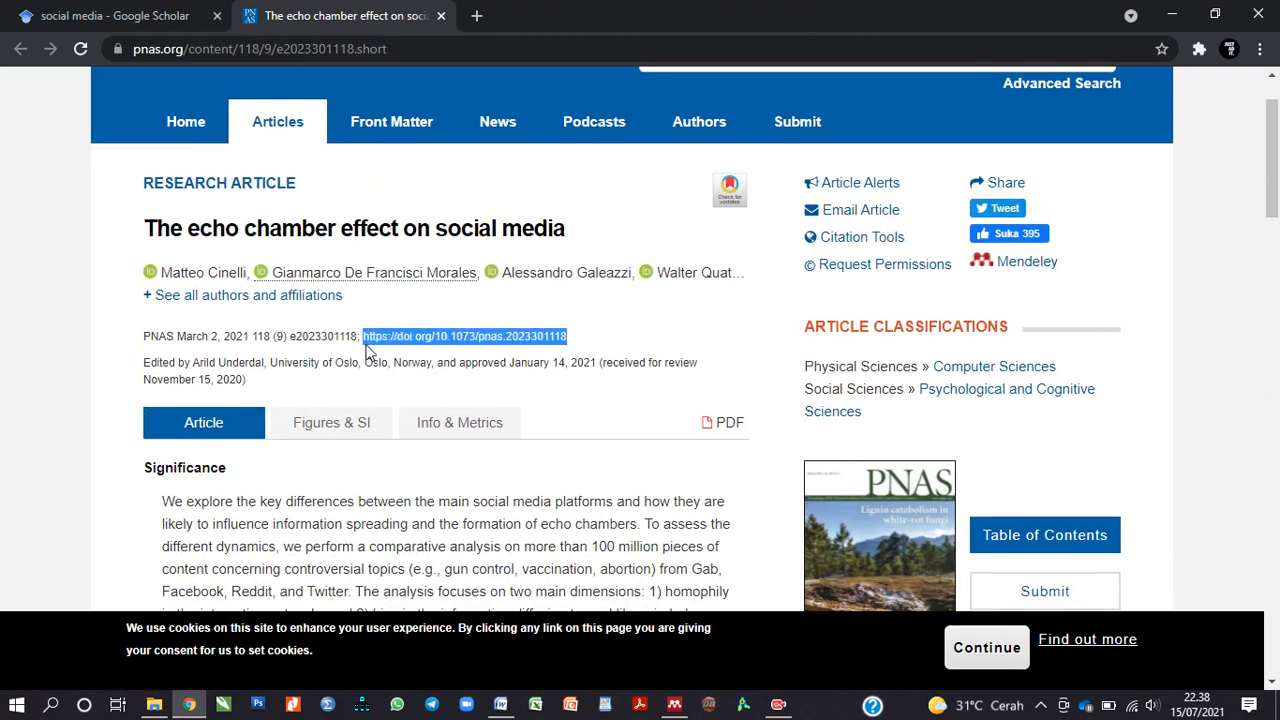
{"action": "left_click", "coordinate": [610, 331]}
{"action": "right_click", "coordinate": [514, 339]}
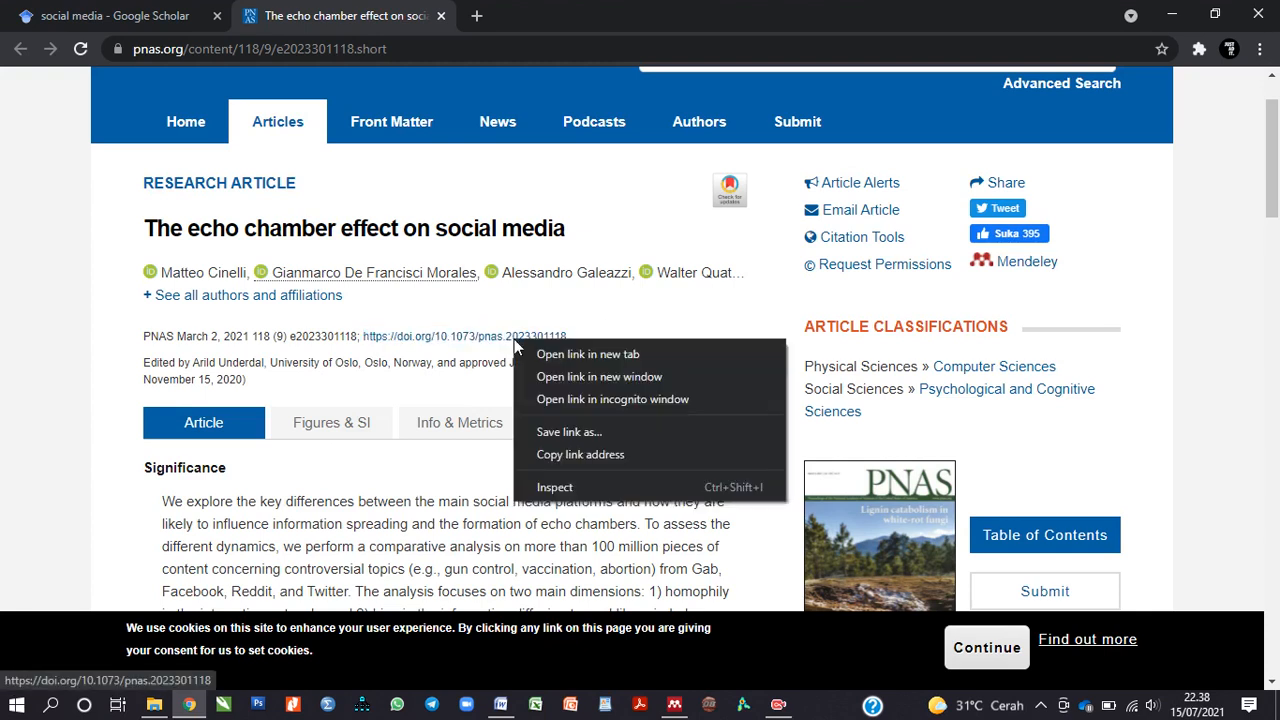
{"action": "left_click", "coordinate": [545, 455]}
{"action": "left_click", "coordinate": [674, 704]}
Step: Create a manual Mendeley entry filled from the pasted DOI of the 2021 PNAS echo chamber article
{"action": "left_click", "coordinate": [48, 58]}
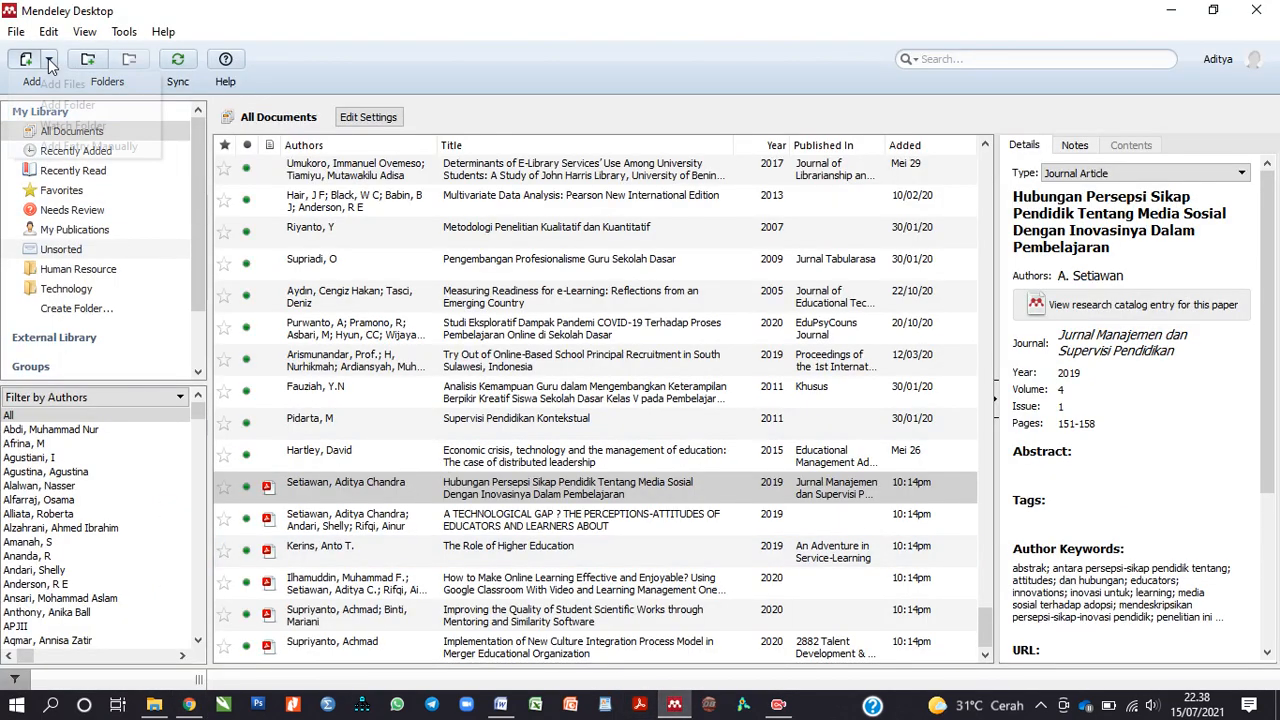
{"action": "left_click", "coordinate": [67, 147]}
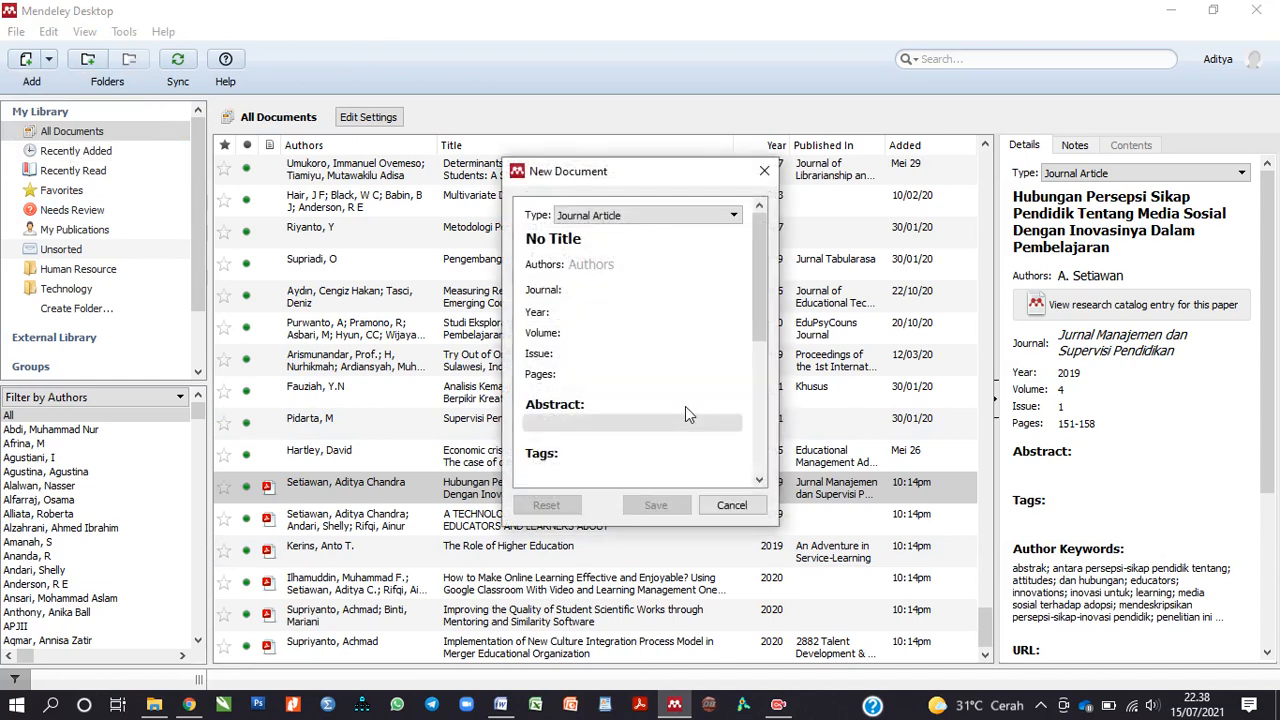
{"action": "scroll", "coordinate": [686, 415], "scroll_direction": "down", "scroll_amount": 10}
{"action": "left_click", "coordinate": [618, 348]}
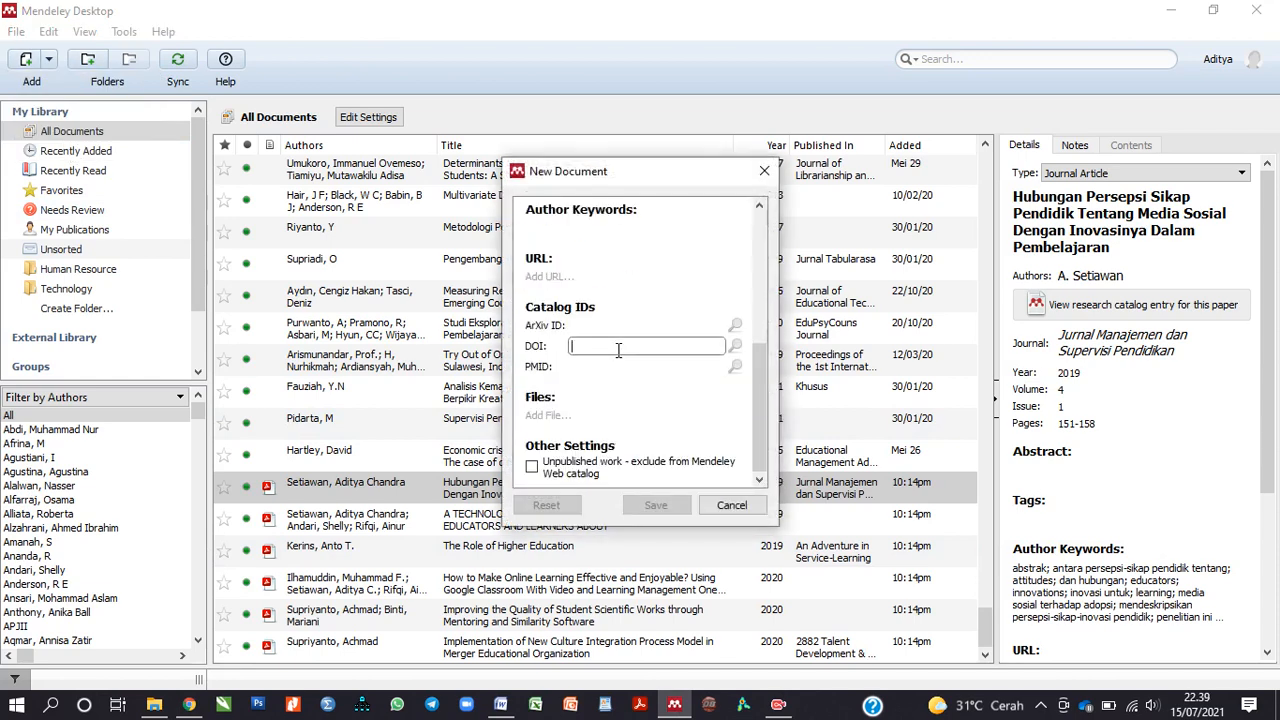
{"action": "key", "text": "ctrl+v"}
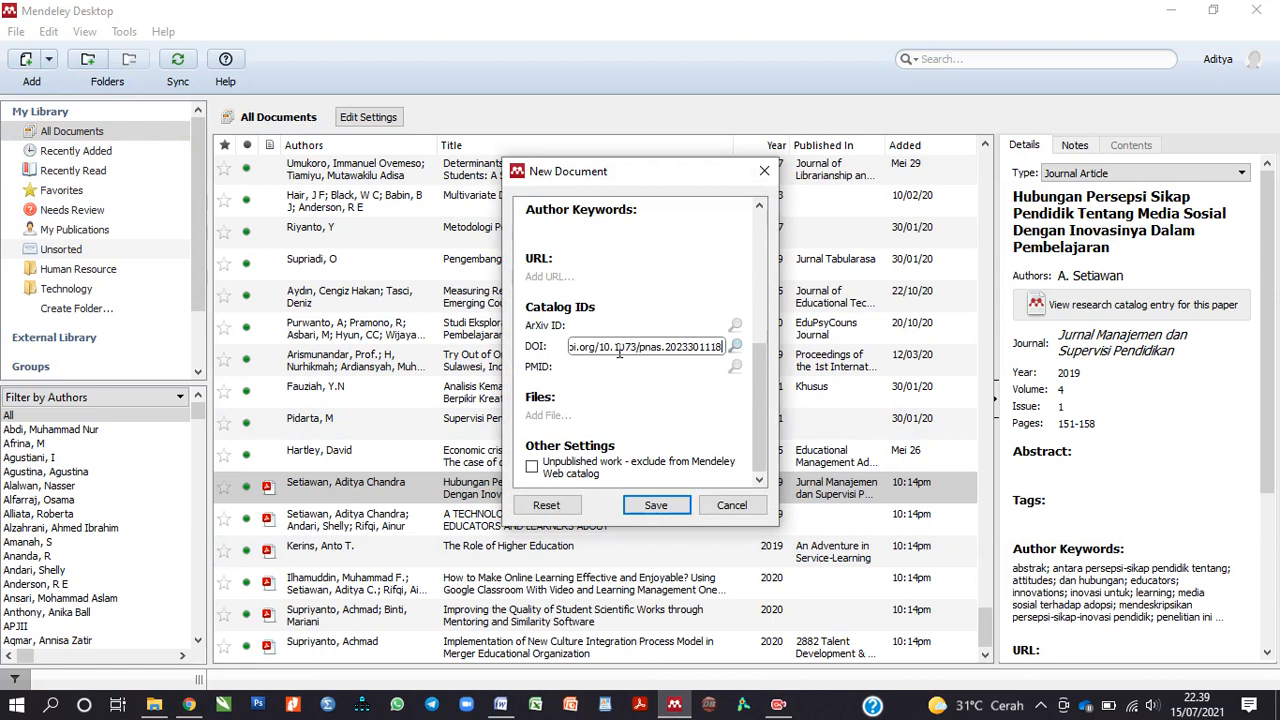
{"action": "left_click", "coordinate": [735, 346]}
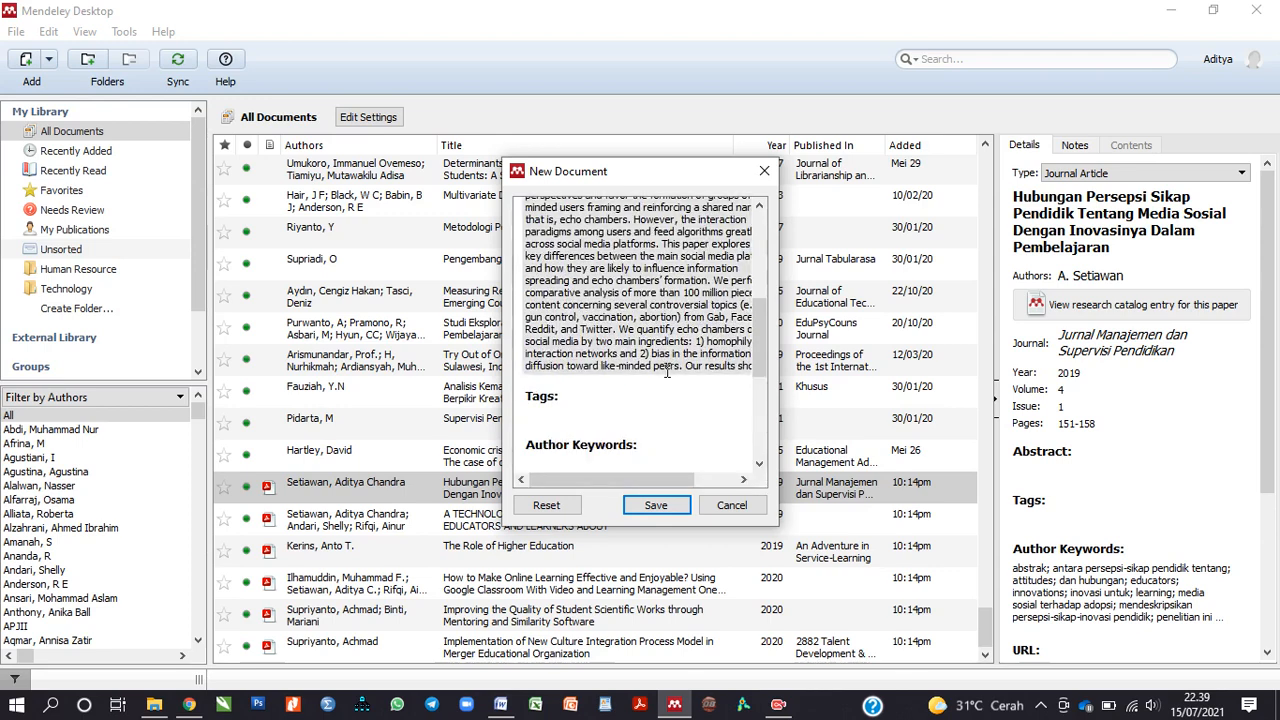
{"action": "scroll", "coordinate": [668, 372], "scroll_direction": "up", "scroll_amount": 6}
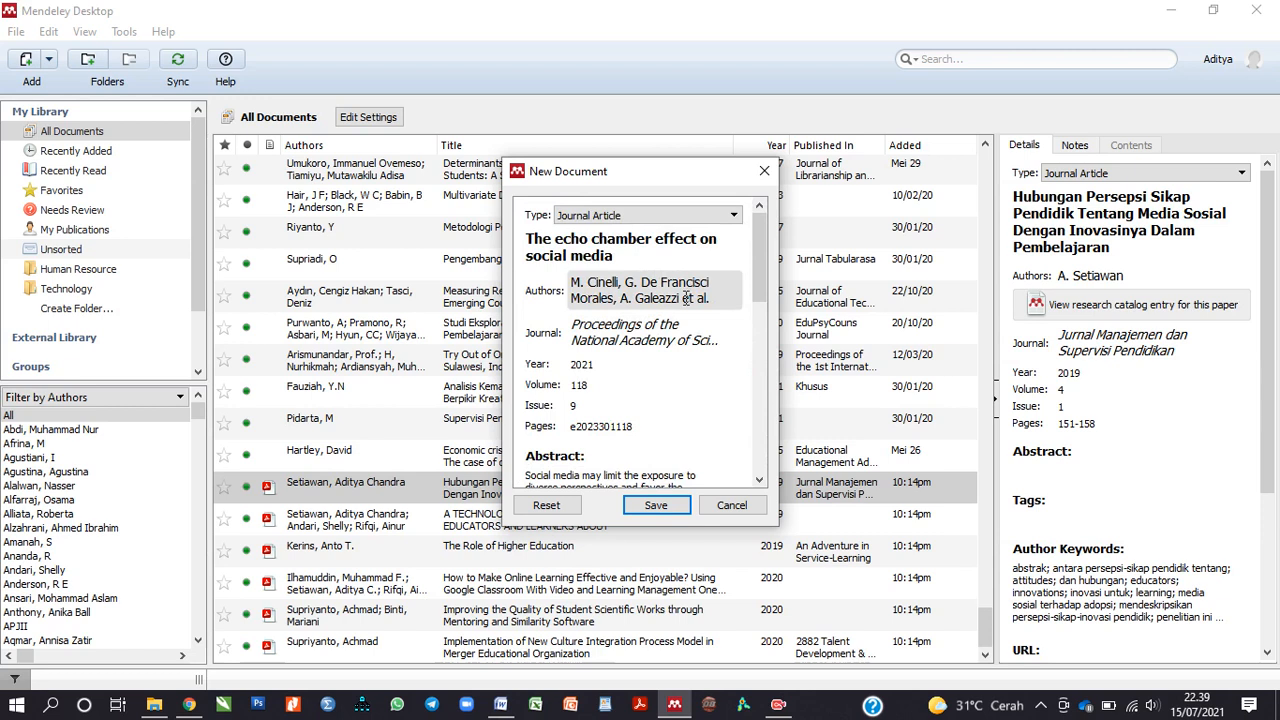
Step: Capitalise the reference title to 'The Echo Chamber Effect on Social Media'
{"action": "left_click", "coordinate": [646, 426]}
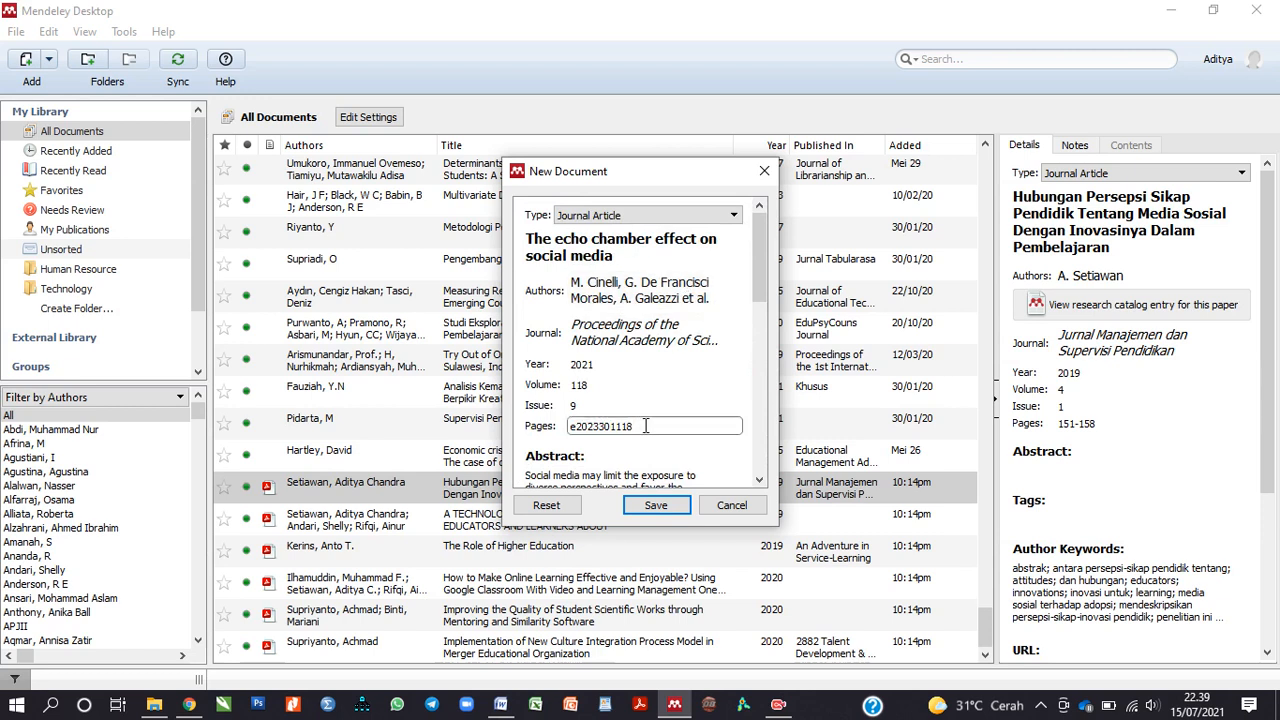
{"action": "scroll", "coordinate": [652, 405], "scroll_direction": "down", "scroll_amount": 1}
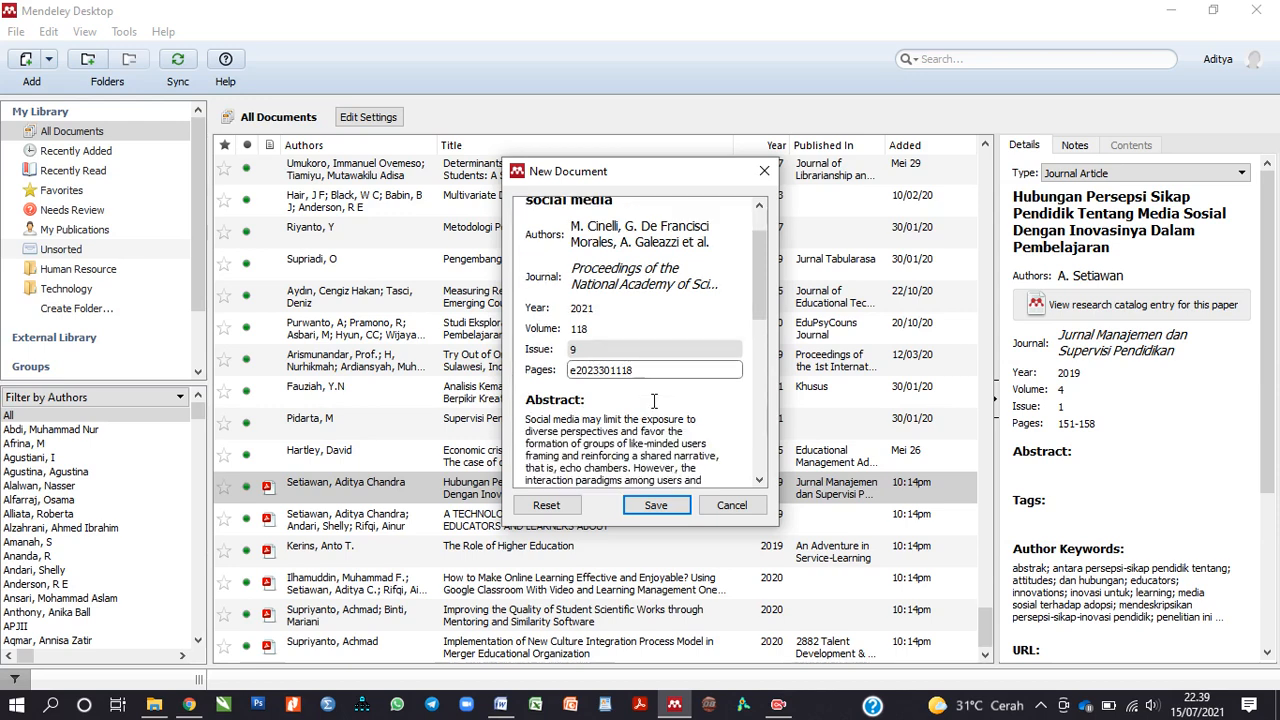
{"action": "scroll", "coordinate": [654, 400], "scroll_direction": "up", "scroll_amount": 1}
{"action": "scroll", "coordinate": [636, 335], "scroll_direction": "down", "scroll_amount": 1}
{"action": "scroll", "coordinate": [626, 358], "scroll_direction": "up", "scroll_amount": 1}
{"action": "left_click", "coordinate": [560, 238]}
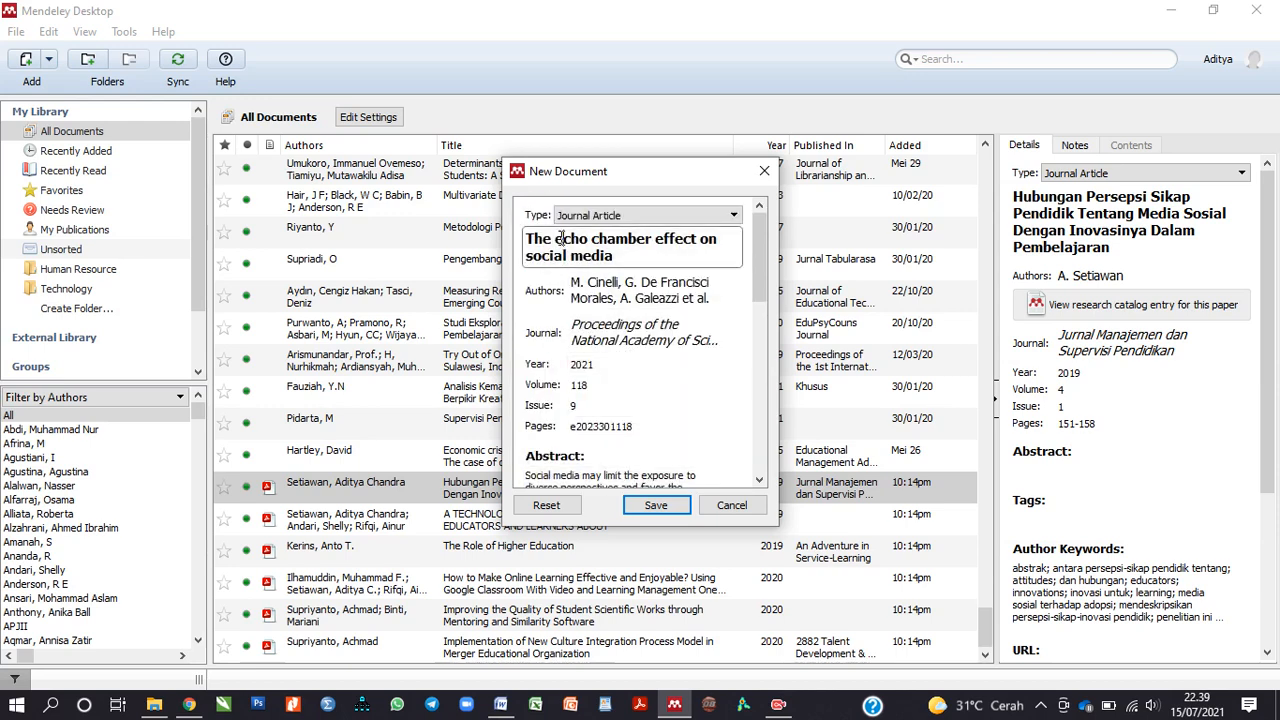
{"action": "key", "text": "BackSpace"}
{"action": "type", "text": "E"}
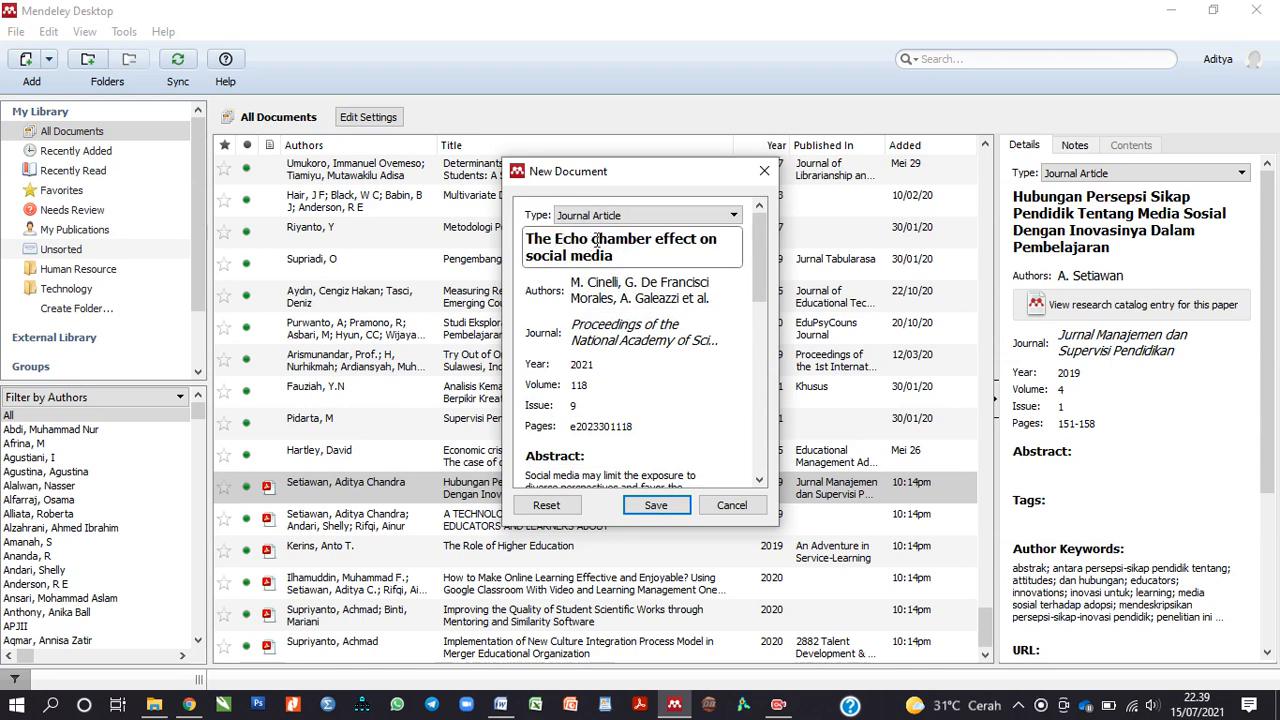
{"action": "key", "text": "BackSpace"}
{"action": "type", "text": "C"}
{"action": "left_click_drag", "start_coordinate": [665, 242], "coordinate": [660, 242]}
{"action": "type", "text": "E"}
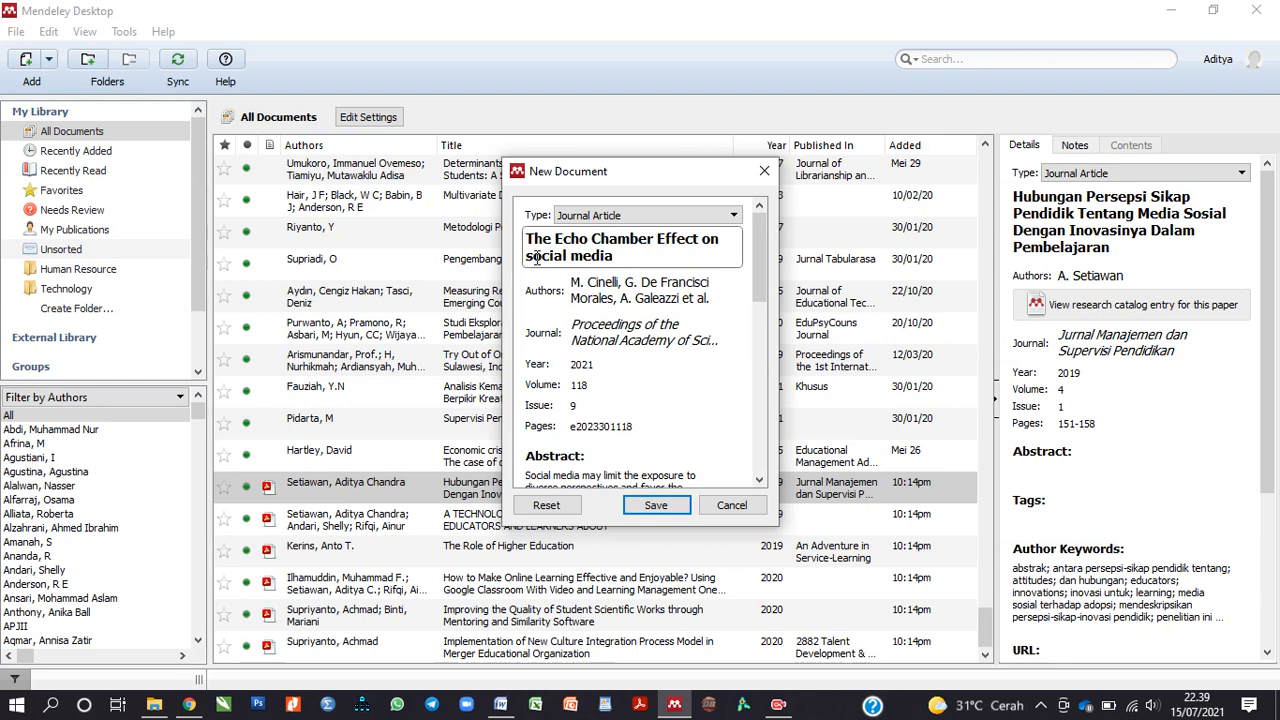
{"action": "type", "text": "S"}
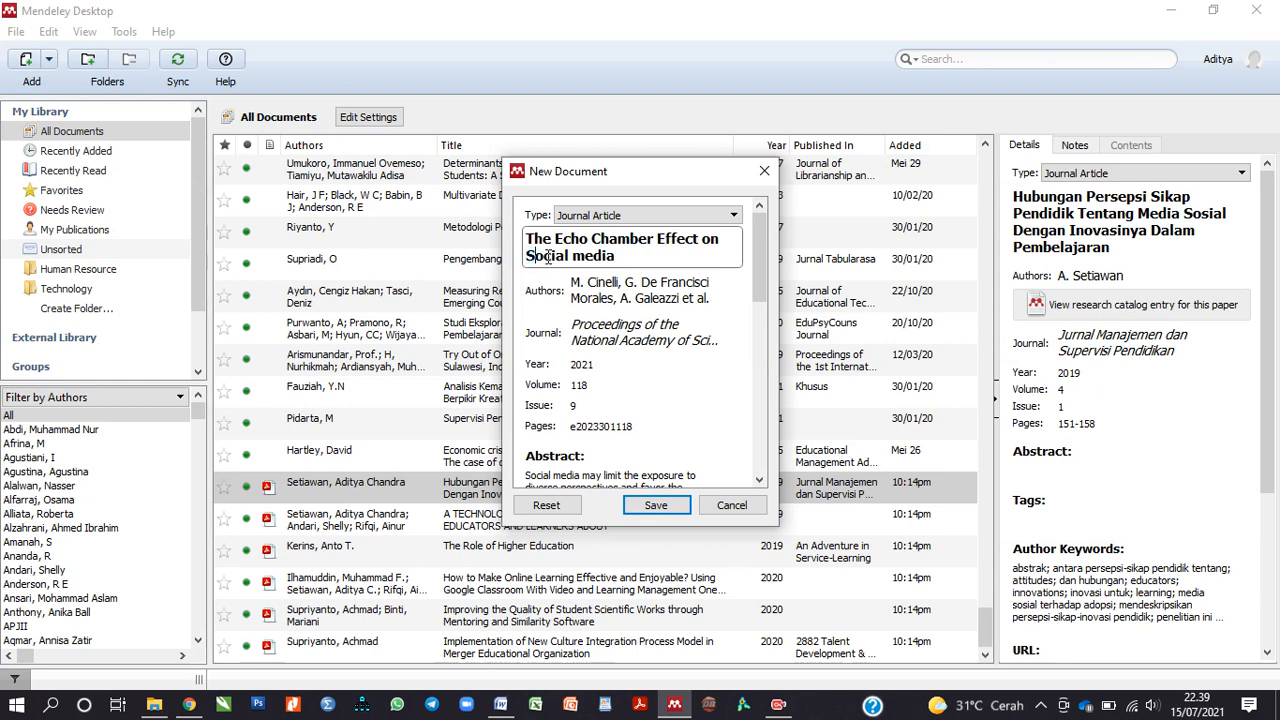
{"action": "key", "text": "BackSpace"}
{"action": "type", "text": "M"}
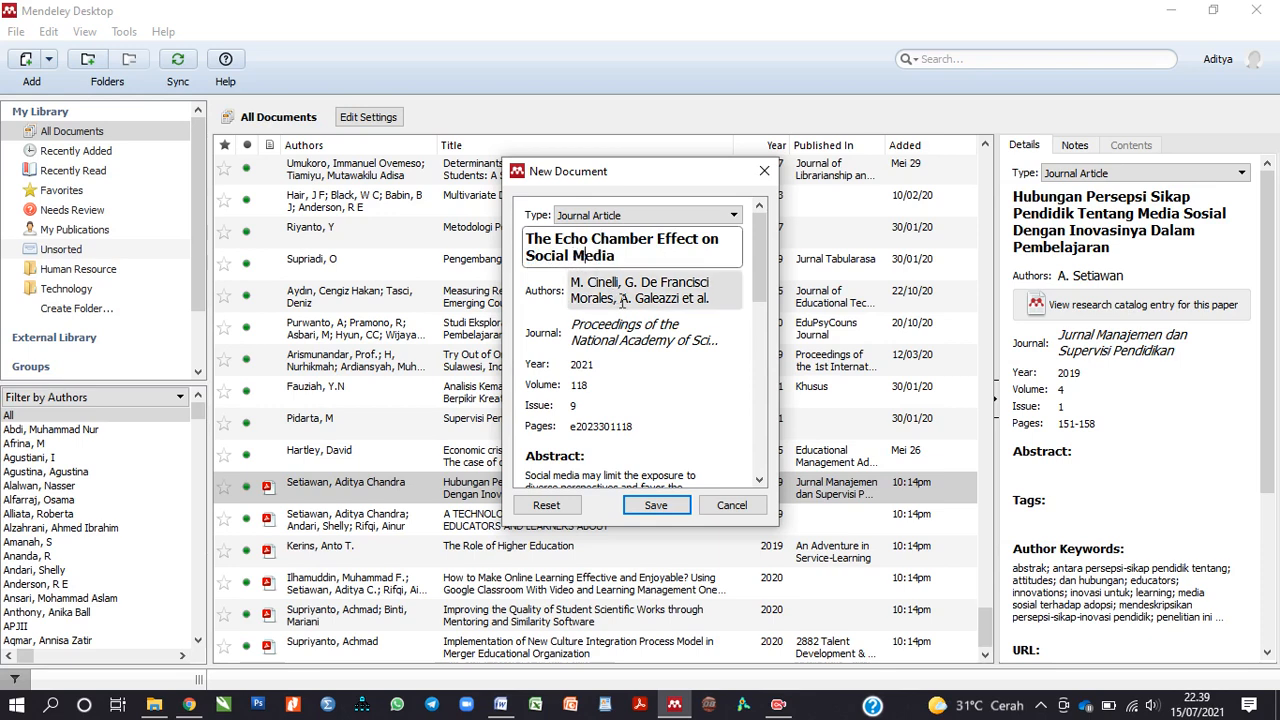
{"action": "left_click", "coordinate": [676, 367]}
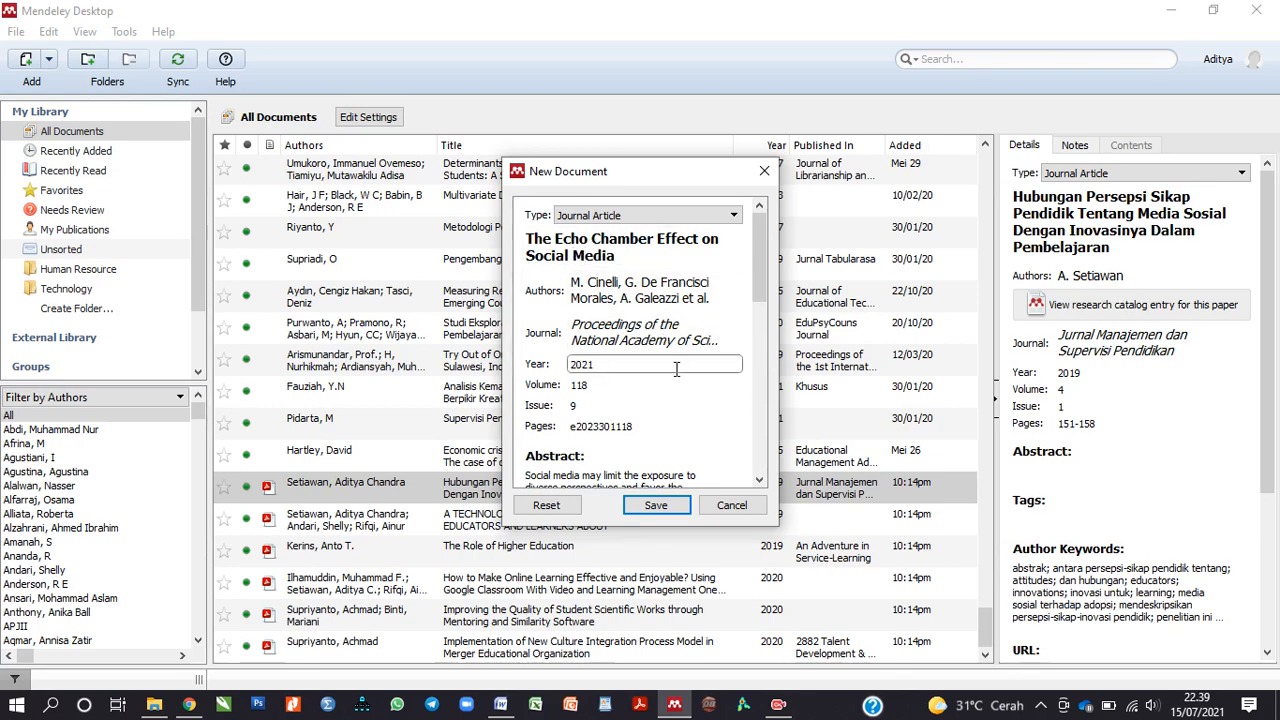
Step: Set the pages to 101-112 and save the reference to the library
{"action": "scroll", "coordinate": [676, 369], "scroll_direction": "down", "scroll_amount": 10}
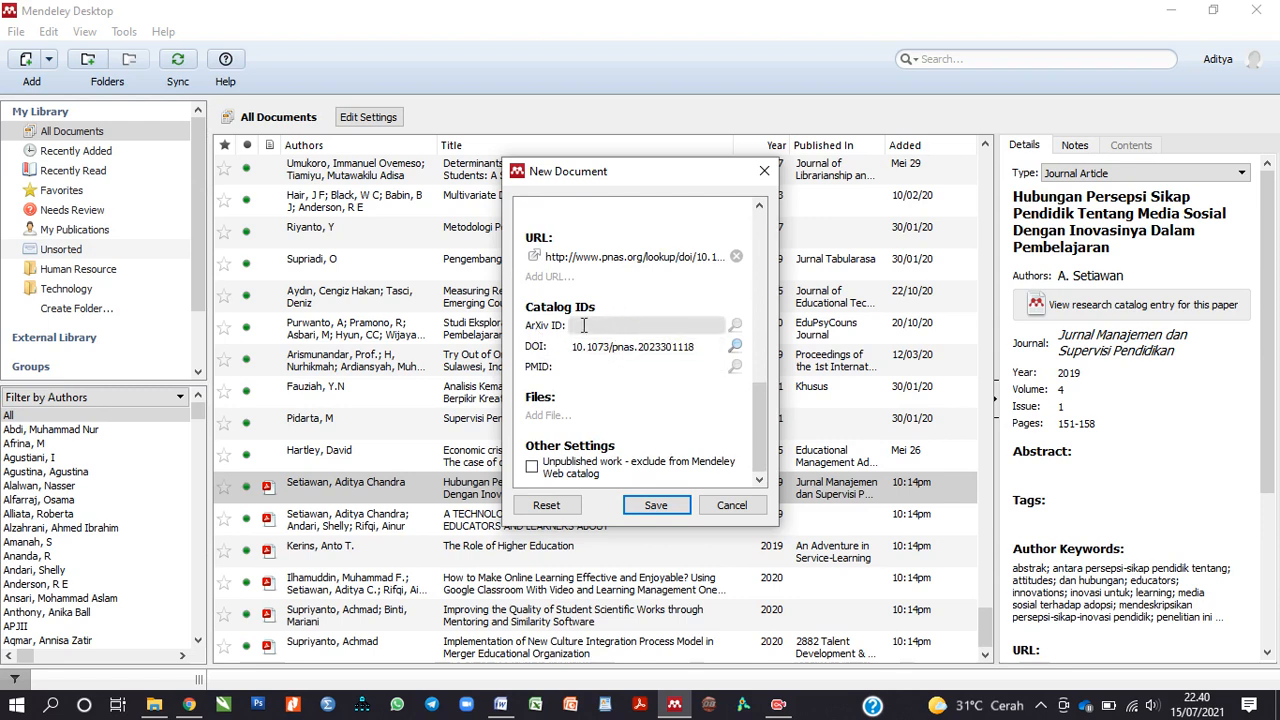
{"action": "left_click", "coordinate": [664, 354]}
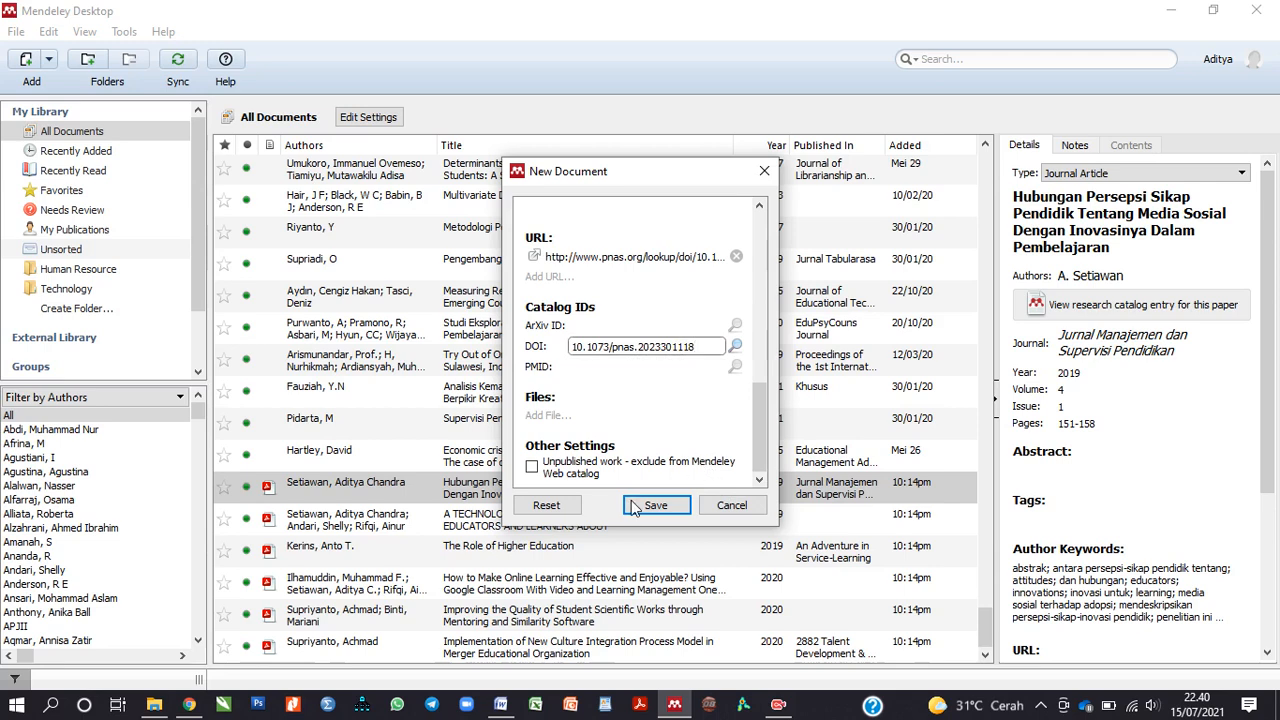
{"action": "scroll", "coordinate": [657, 410], "scroll_direction": "down", "scroll_amount": 5}
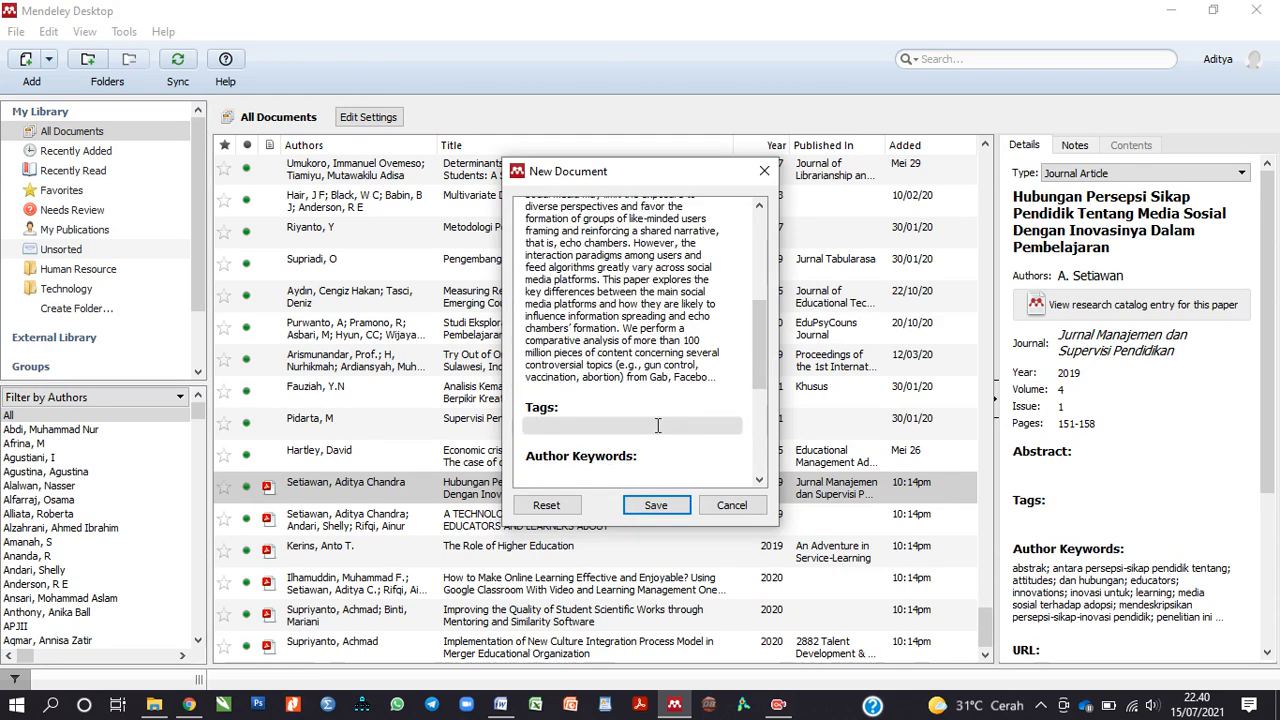
{"action": "scroll", "coordinate": [657, 426], "scroll_direction": "up", "scroll_amount": 5}
{"action": "left_click", "coordinate": [575, 426]}
{"action": "type", "text": "101-1"}
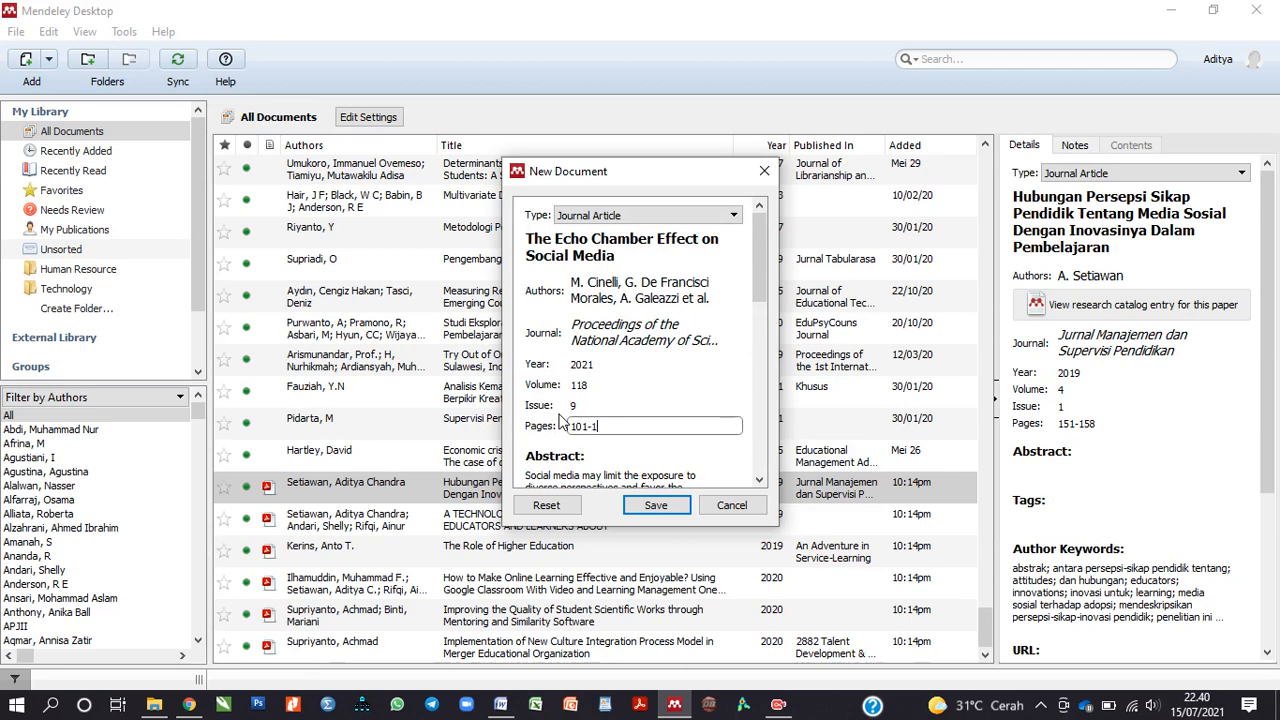
{"action": "type", "text": "12"}
{"action": "left_click", "coordinate": [656, 505]}
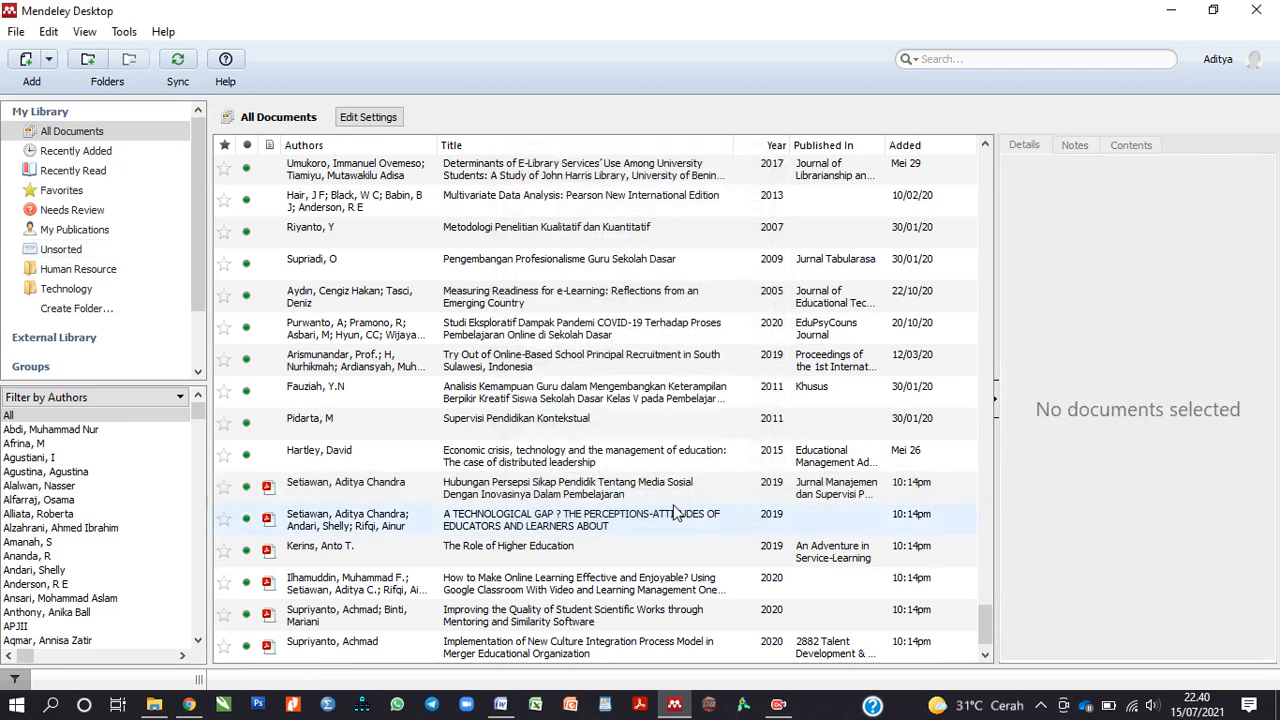
Step: Import the RIS file Technology.ris from Downloads, adding 8 documents to the library
{"action": "left_click", "coordinate": [388, 651]}
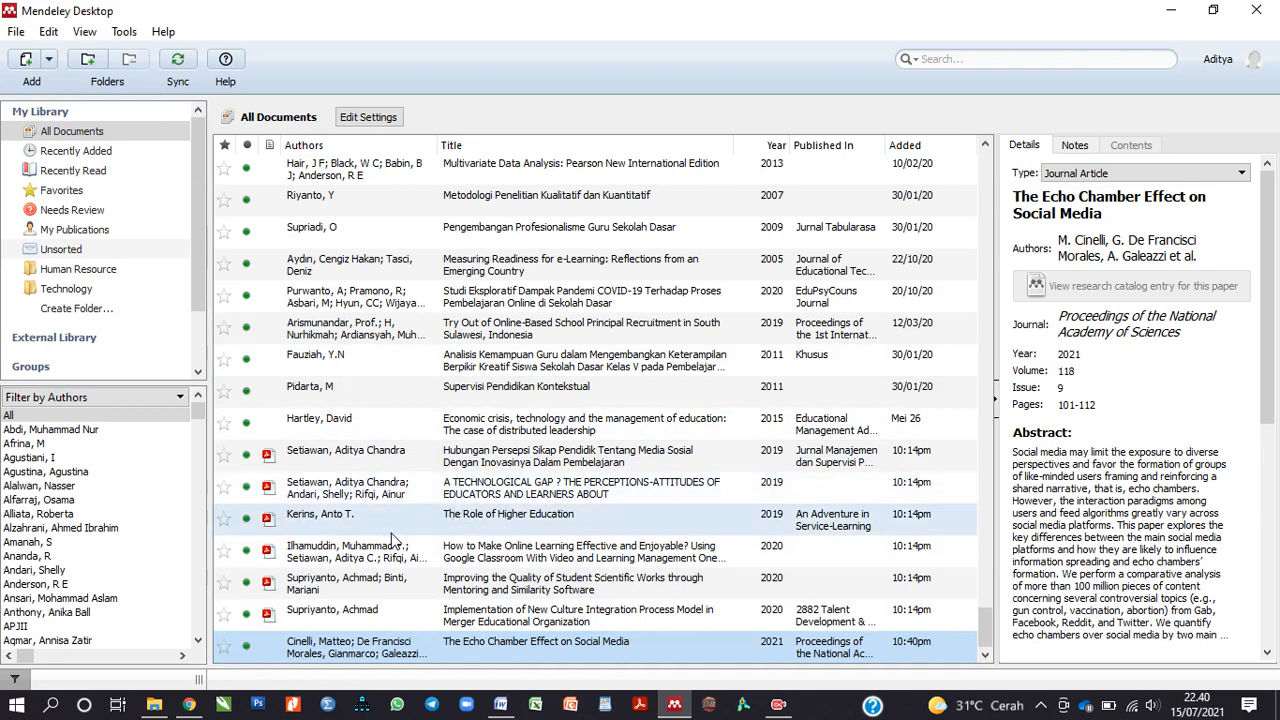
{"action": "left_click", "coordinate": [17, 32]}
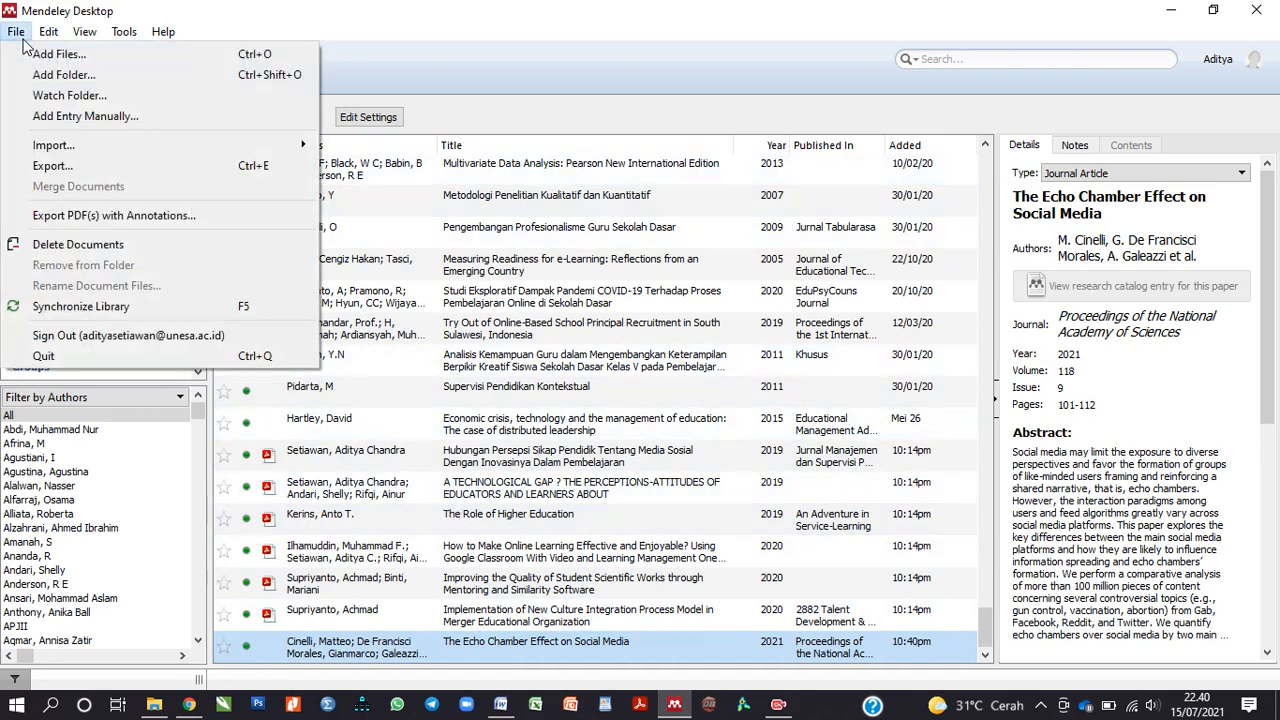
{"action": "mouse_move", "coordinate": [68, 153]}
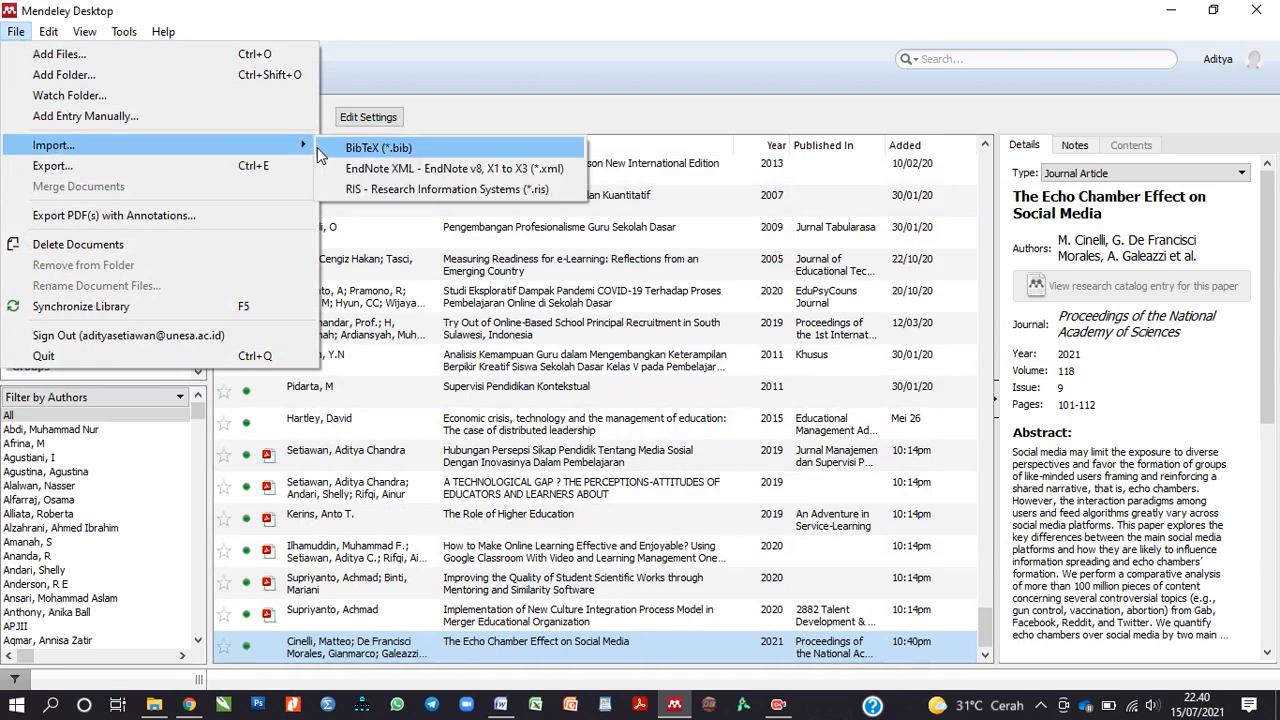
{"action": "left_click", "coordinate": [380, 190]}
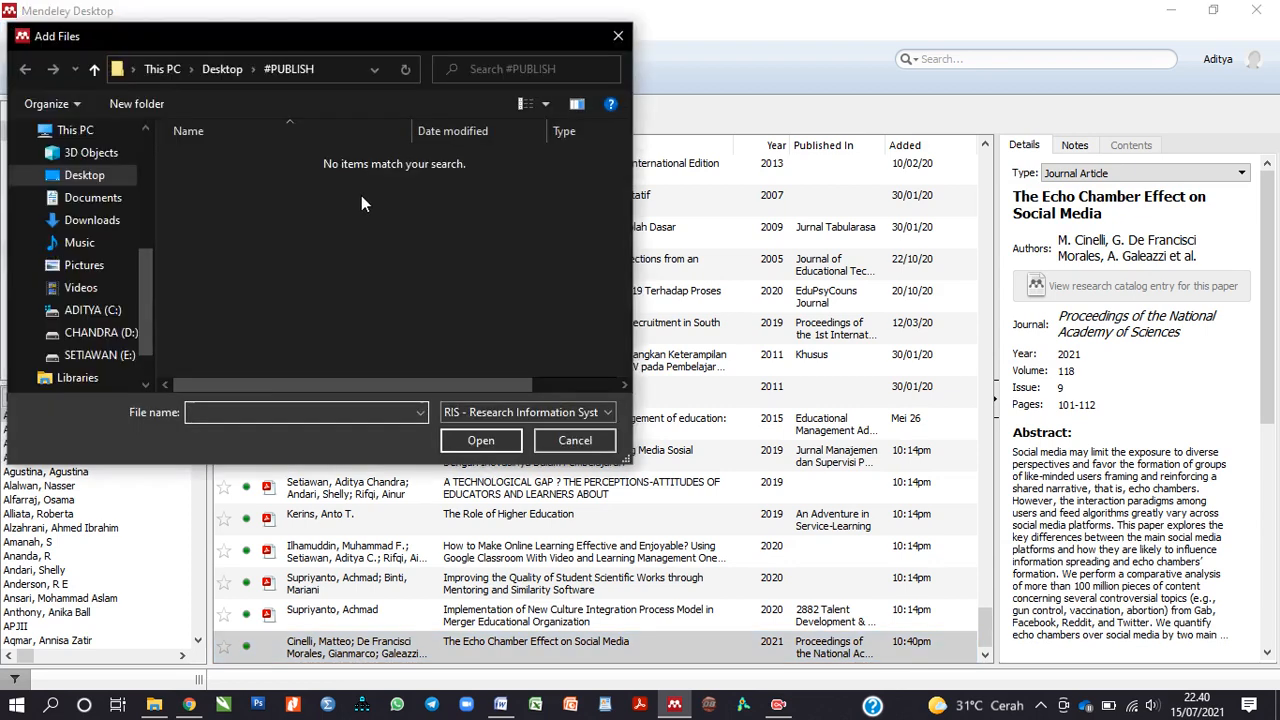
{"action": "left_click", "coordinate": [105, 226]}
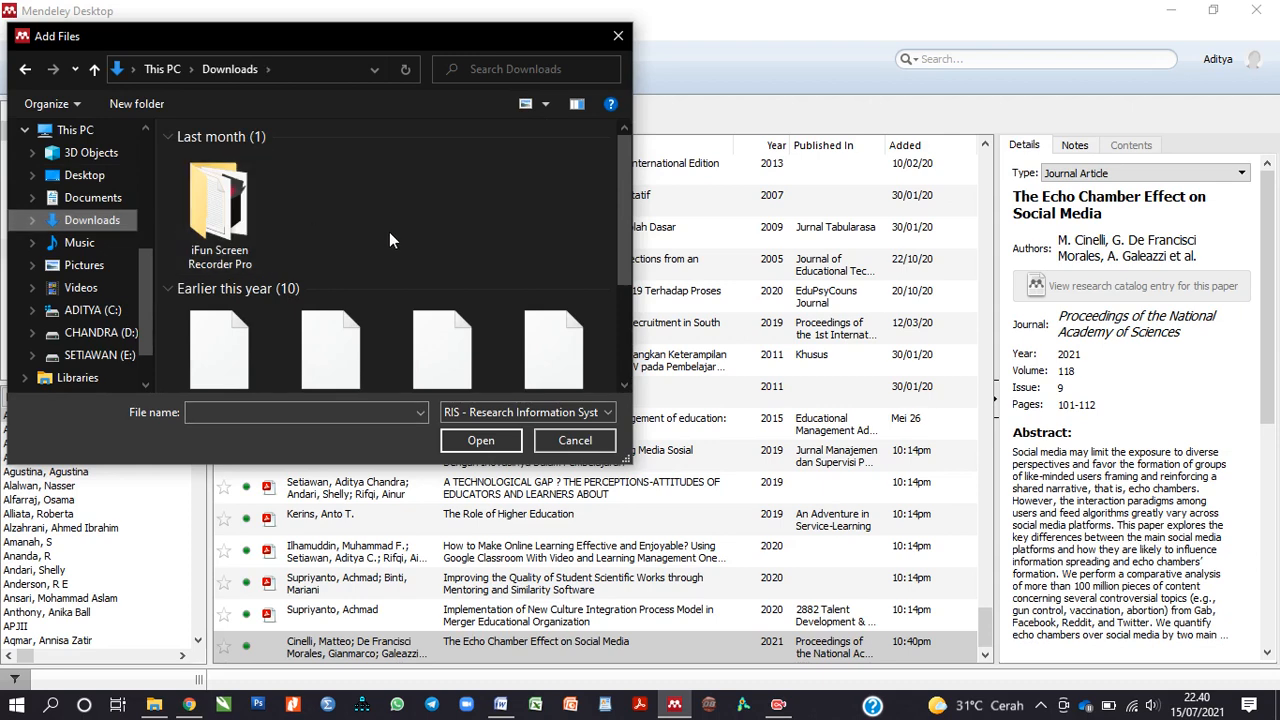
{"action": "scroll", "coordinate": [390, 235], "scroll_direction": "down", "scroll_amount": 5}
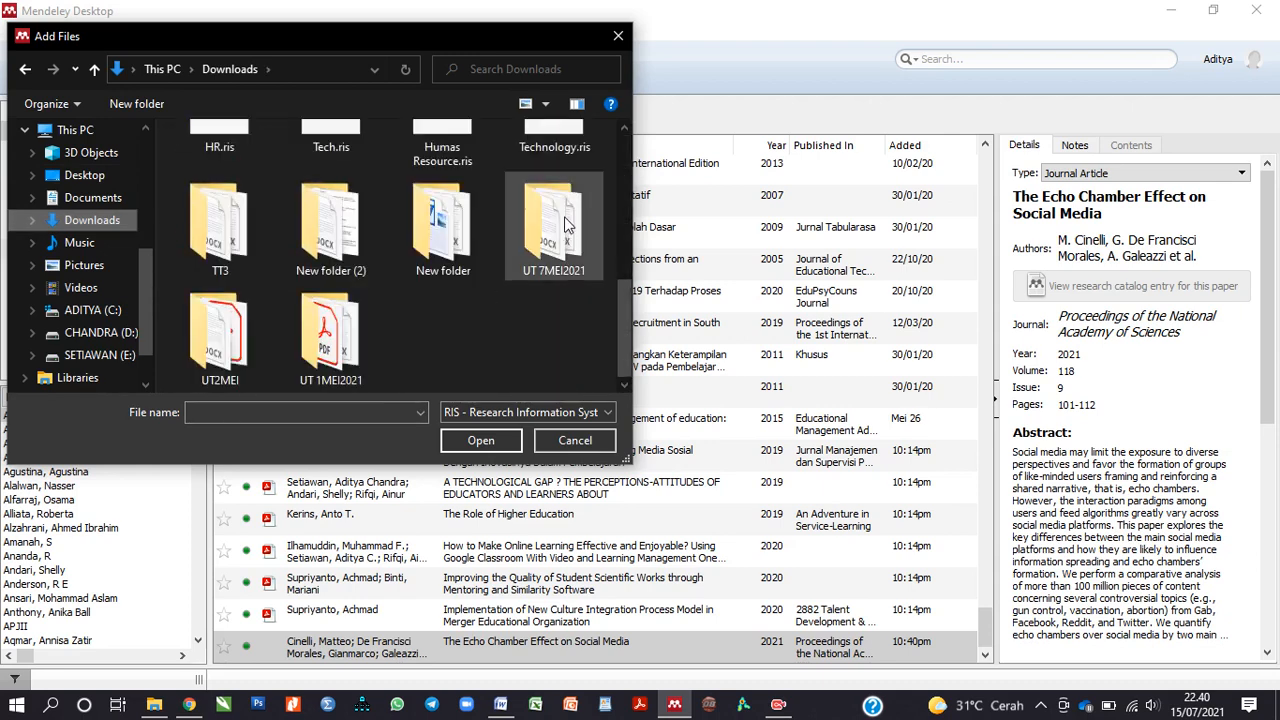
{"action": "left_click", "coordinate": [549, 141]}
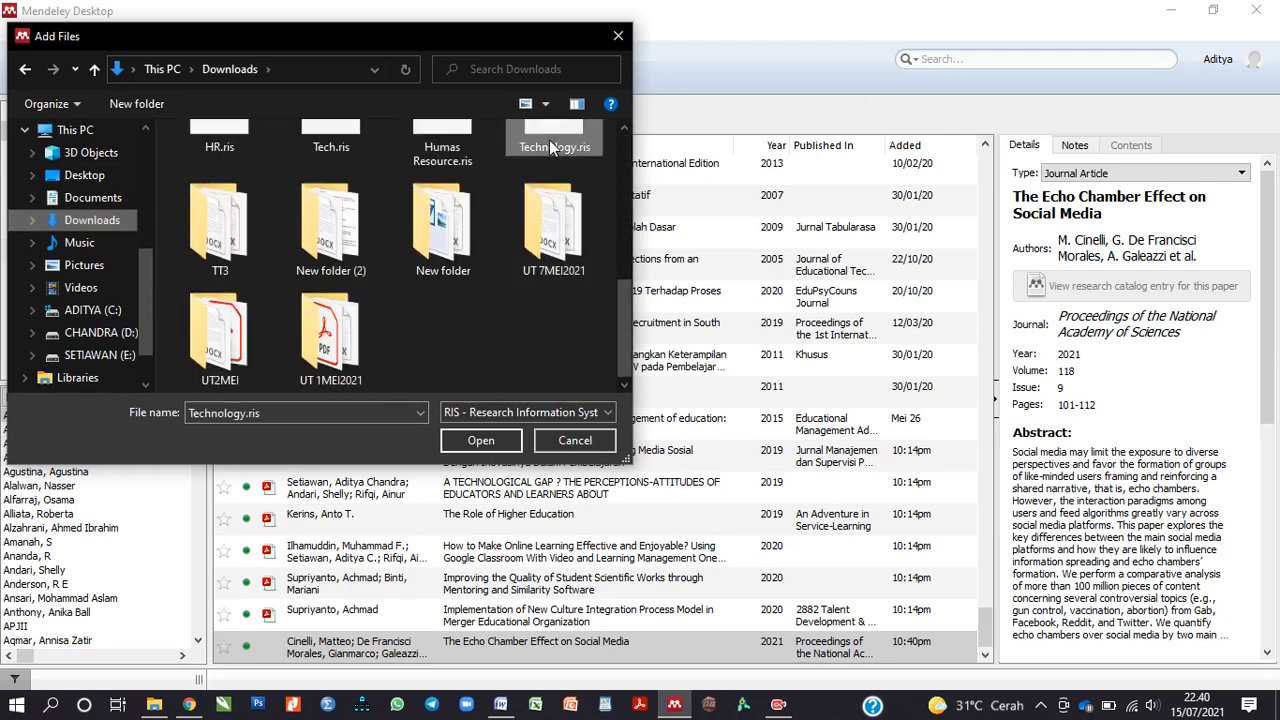
{"action": "left_click", "coordinate": [484, 444]}
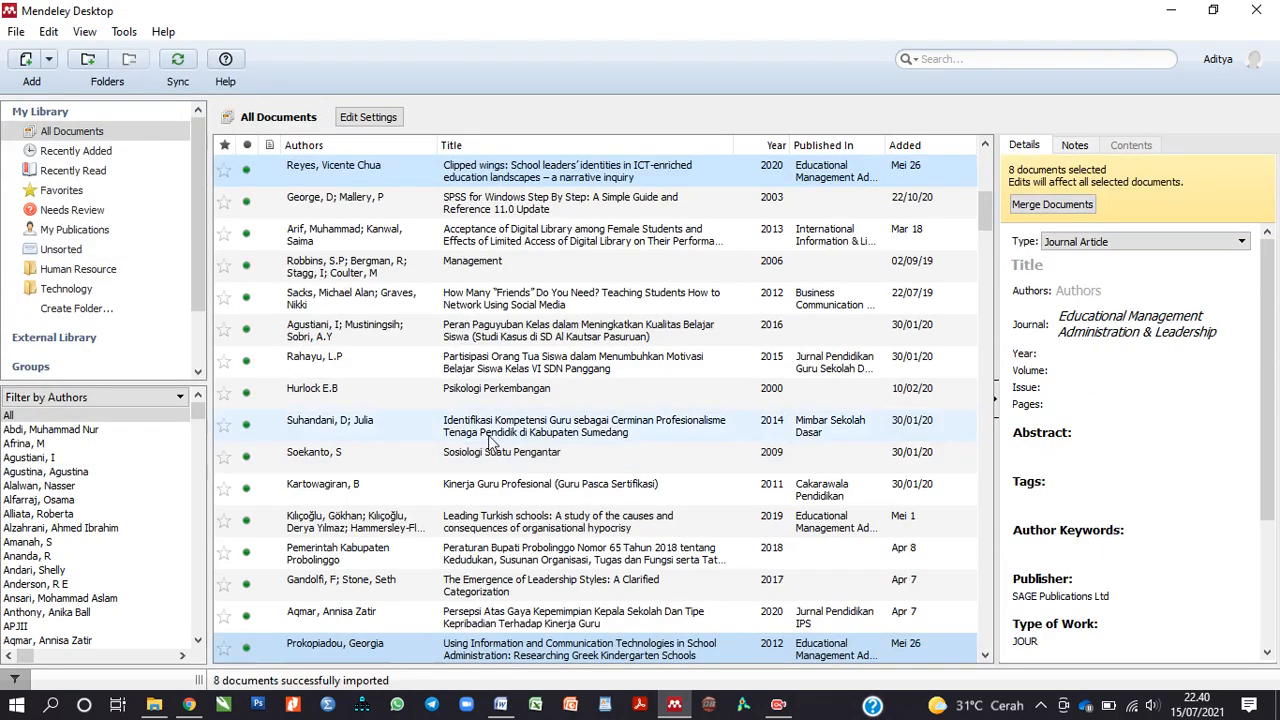
Step: Browse the imported documents, then filter the library to the Human Resource folder
{"action": "scroll", "coordinate": [480, 444], "scroll_direction": "down", "scroll_amount": 8}
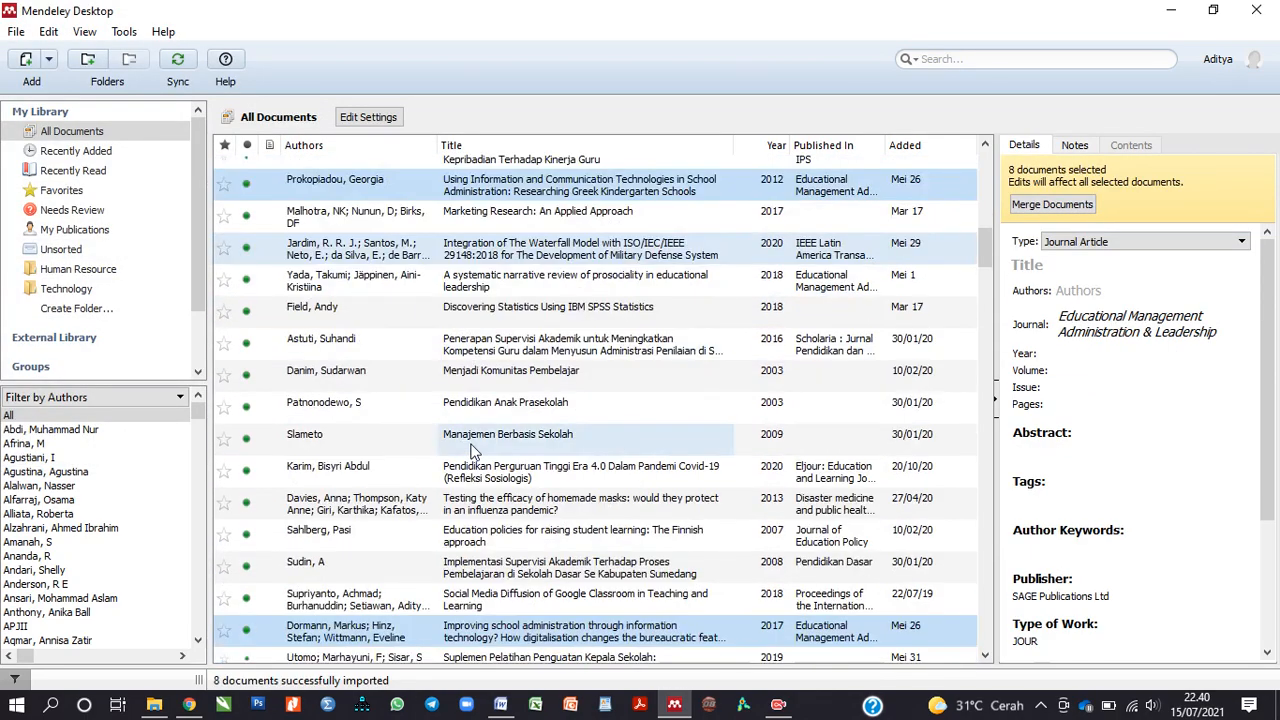
{"action": "scroll", "coordinate": [480, 455], "scroll_direction": "down", "scroll_amount": 3}
{"action": "left_click_drag", "start_coordinate": [985, 300], "coordinate": [957, 685]}
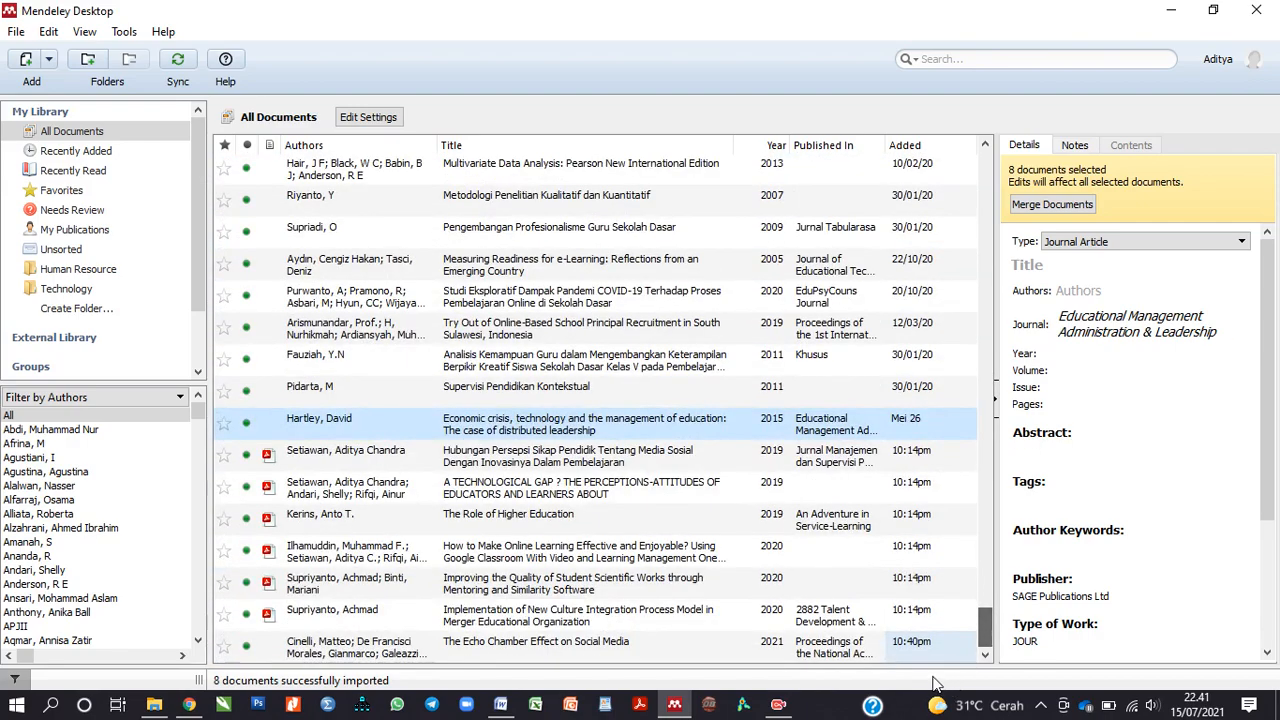
{"action": "left_click_drag", "start_coordinate": [988, 625], "coordinate": [986, 172]}
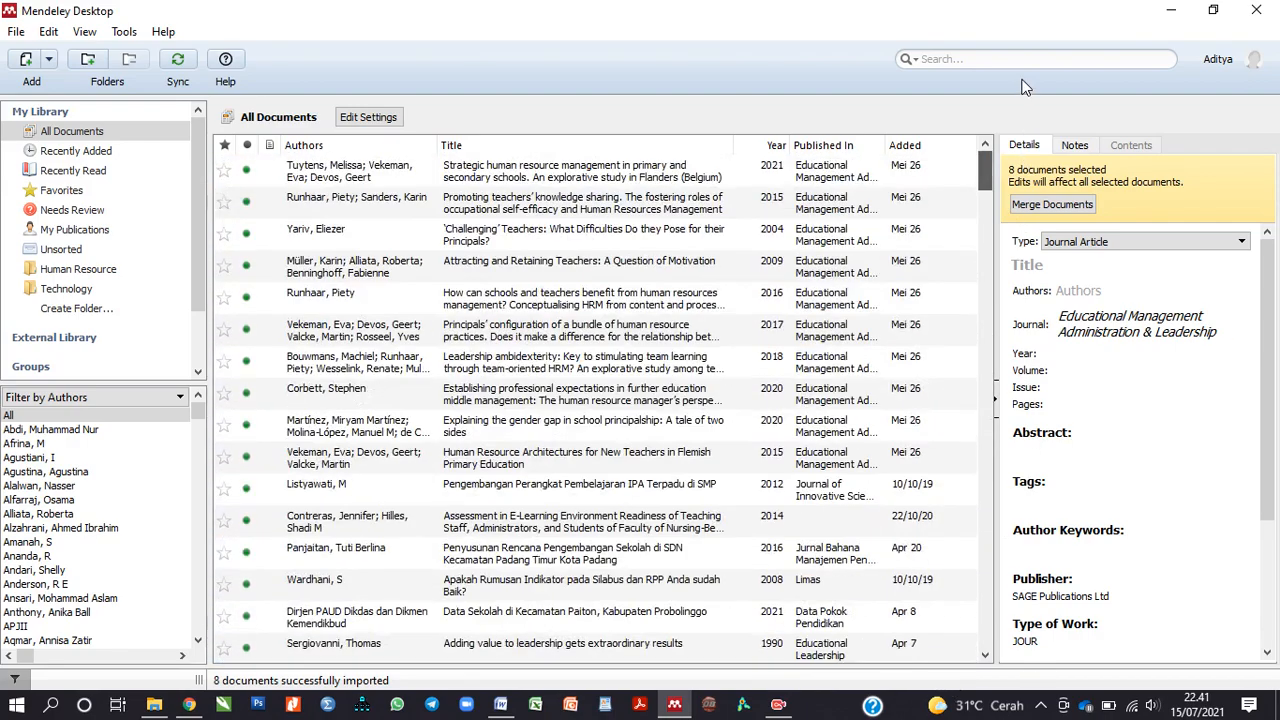
{"action": "left_click", "coordinate": [121, 281]}
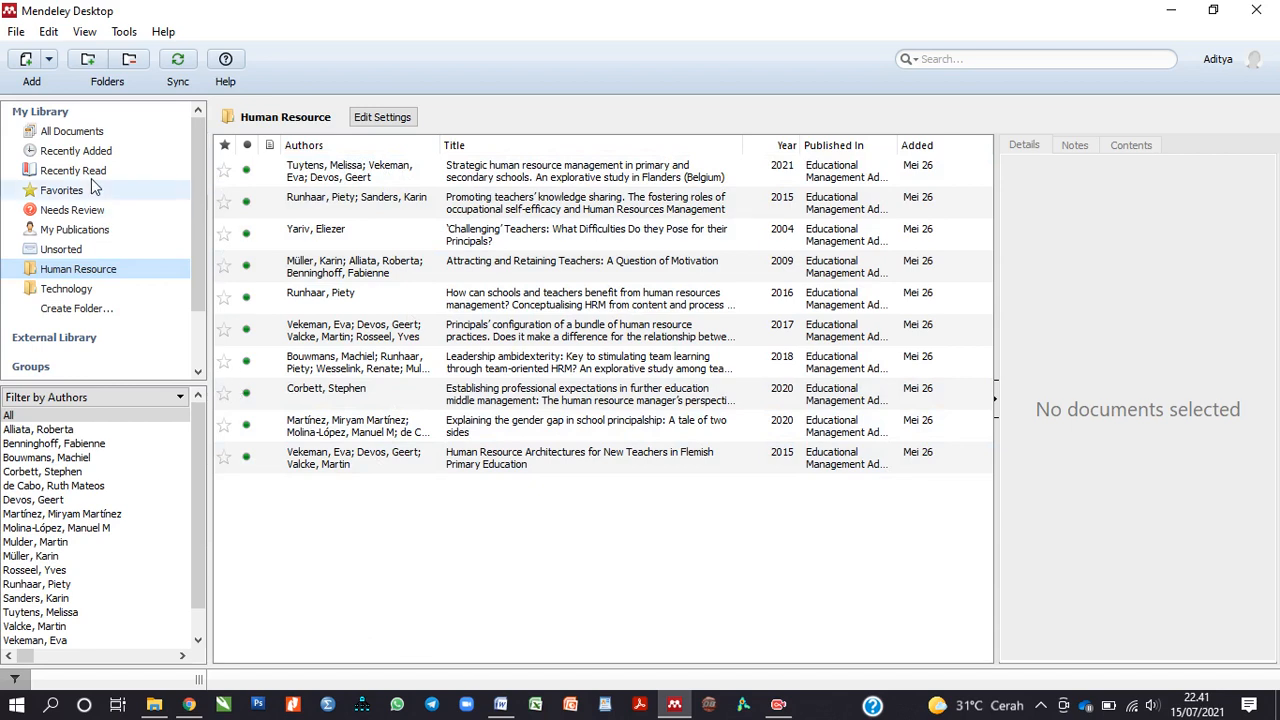
{"action": "left_click", "coordinate": [49, 65]}
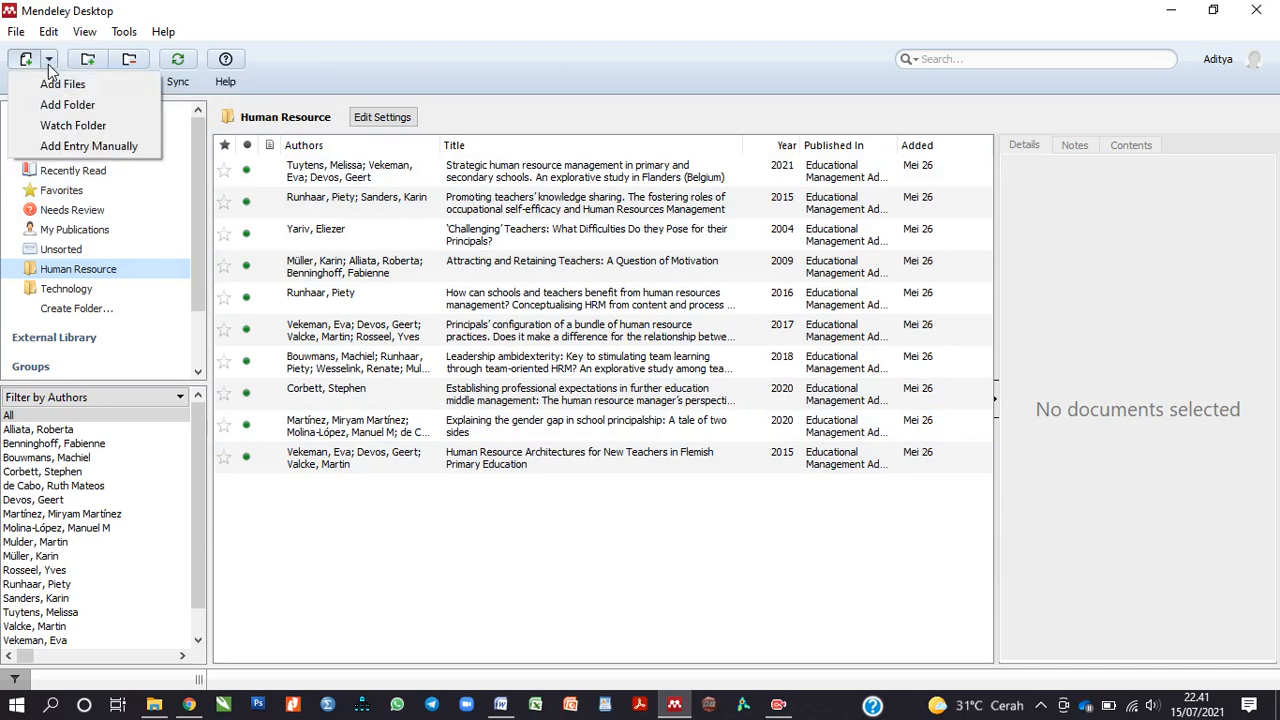
{"action": "left_click", "coordinate": [54, 150]}
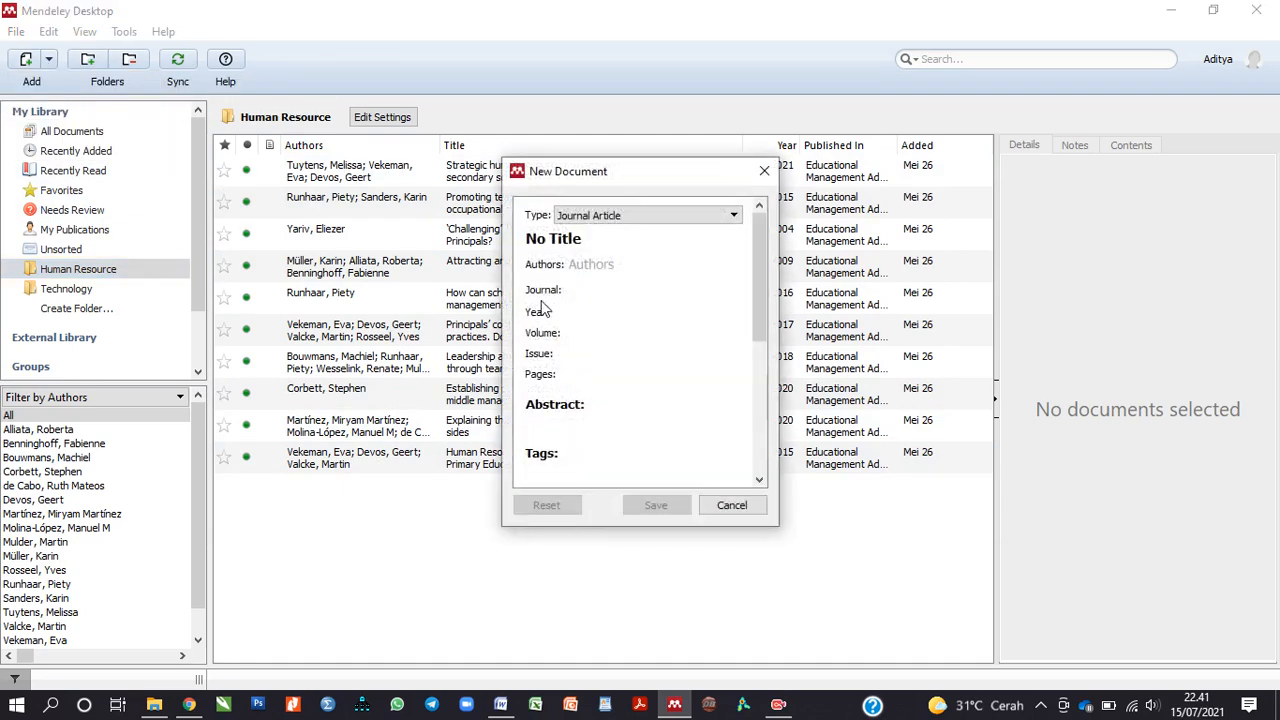
{"action": "left_click", "coordinate": [636, 266]}
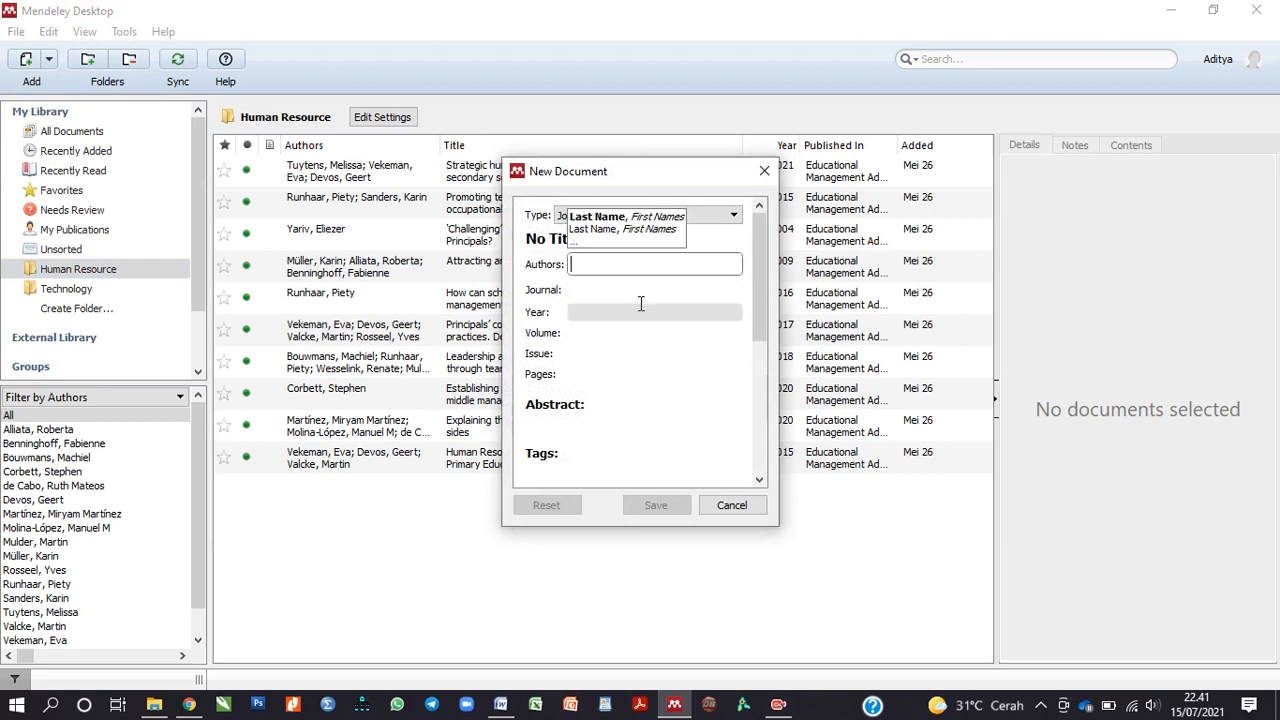
{"action": "left_click", "coordinate": [642, 298]}
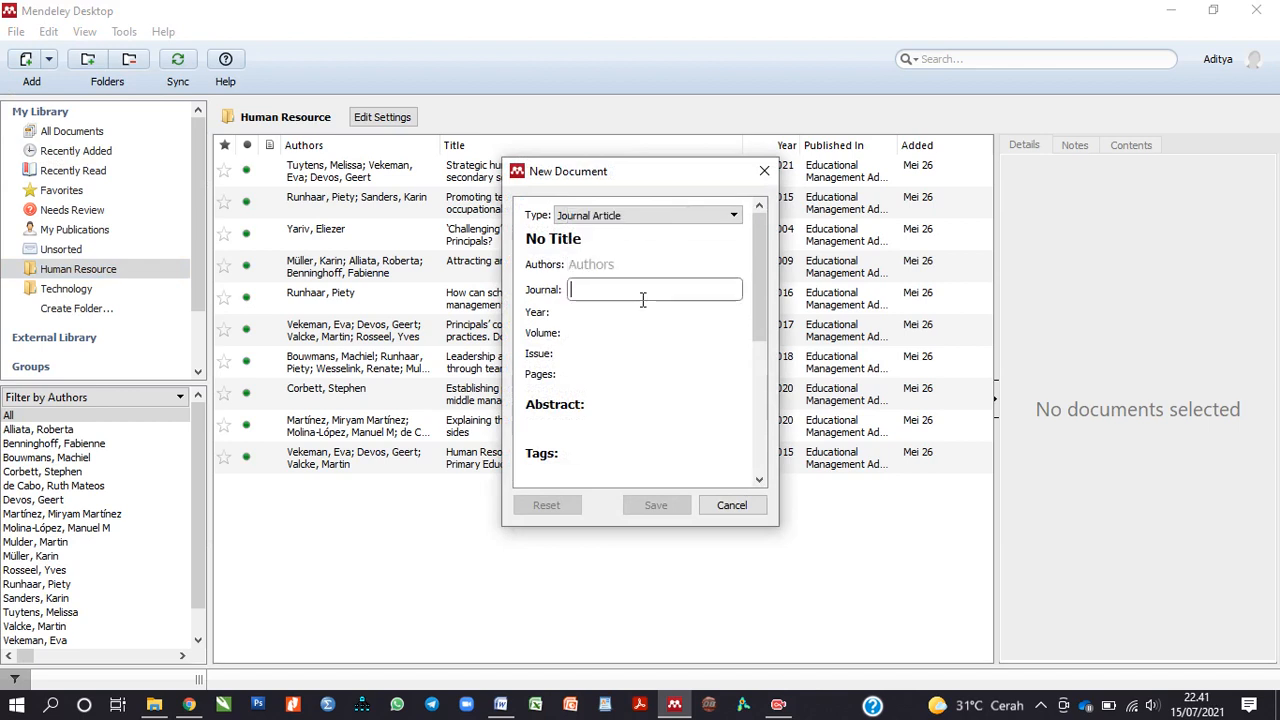
{"action": "left_click", "coordinate": [567, 314]}
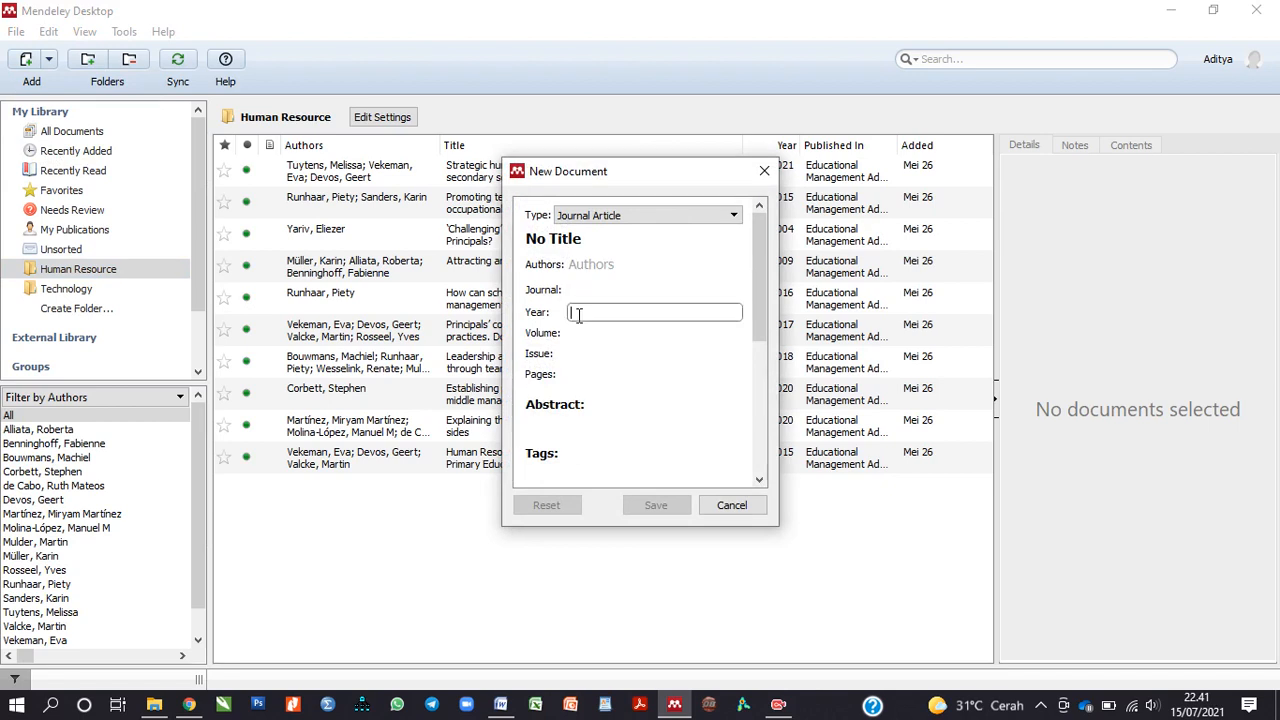
{"action": "left_click", "coordinate": [580, 334]}
{"action": "left_click", "coordinate": [583, 355]}
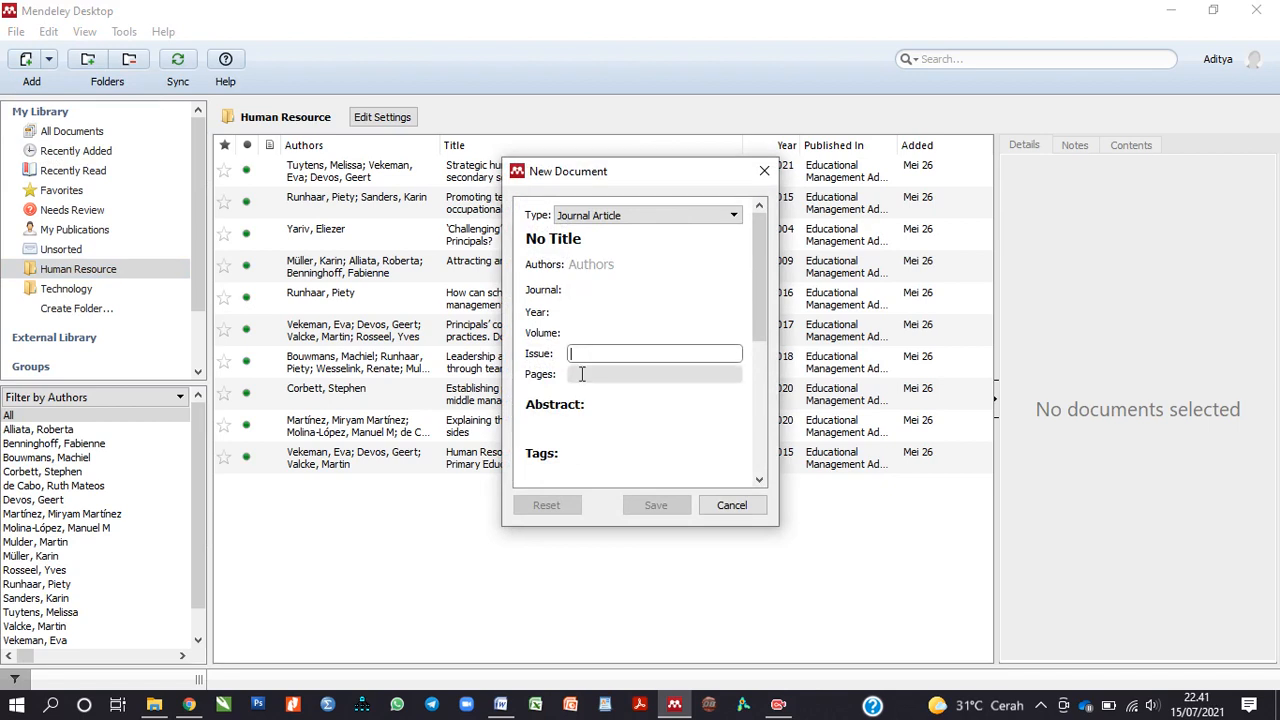
{"action": "left_click", "coordinate": [729, 505]}
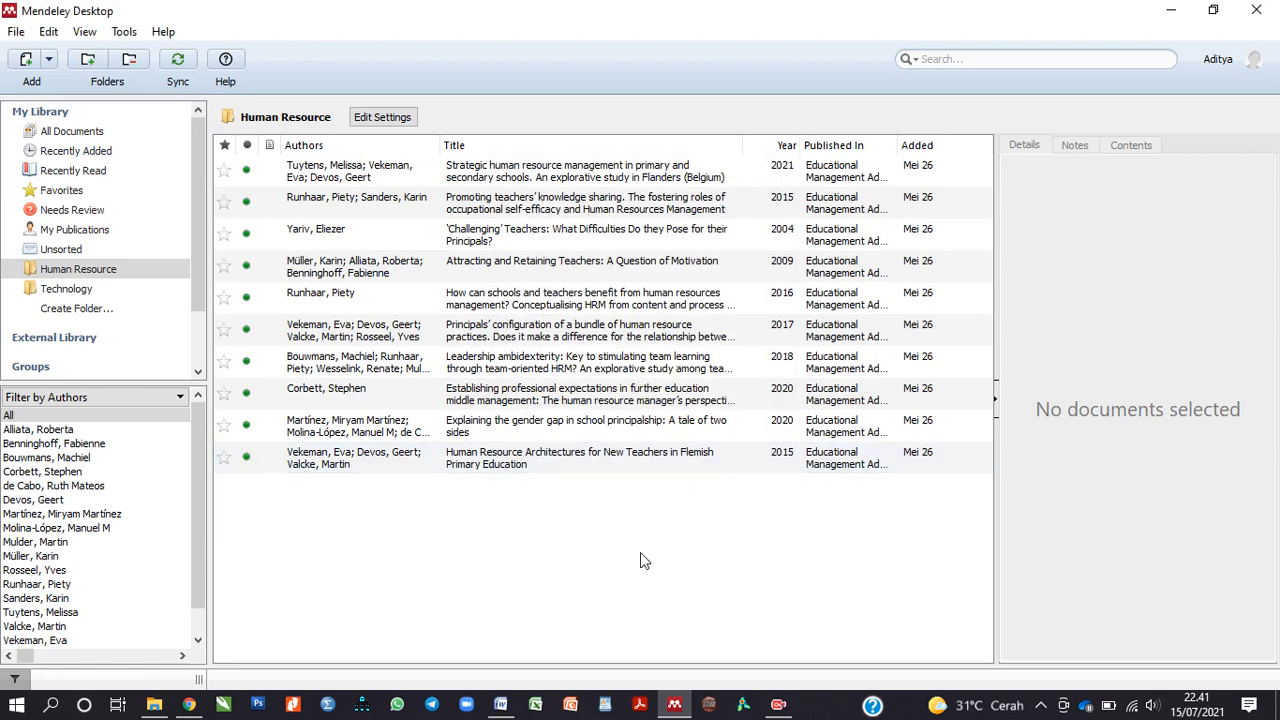
{"action": "left_click", "coordinate": [503, 705]}
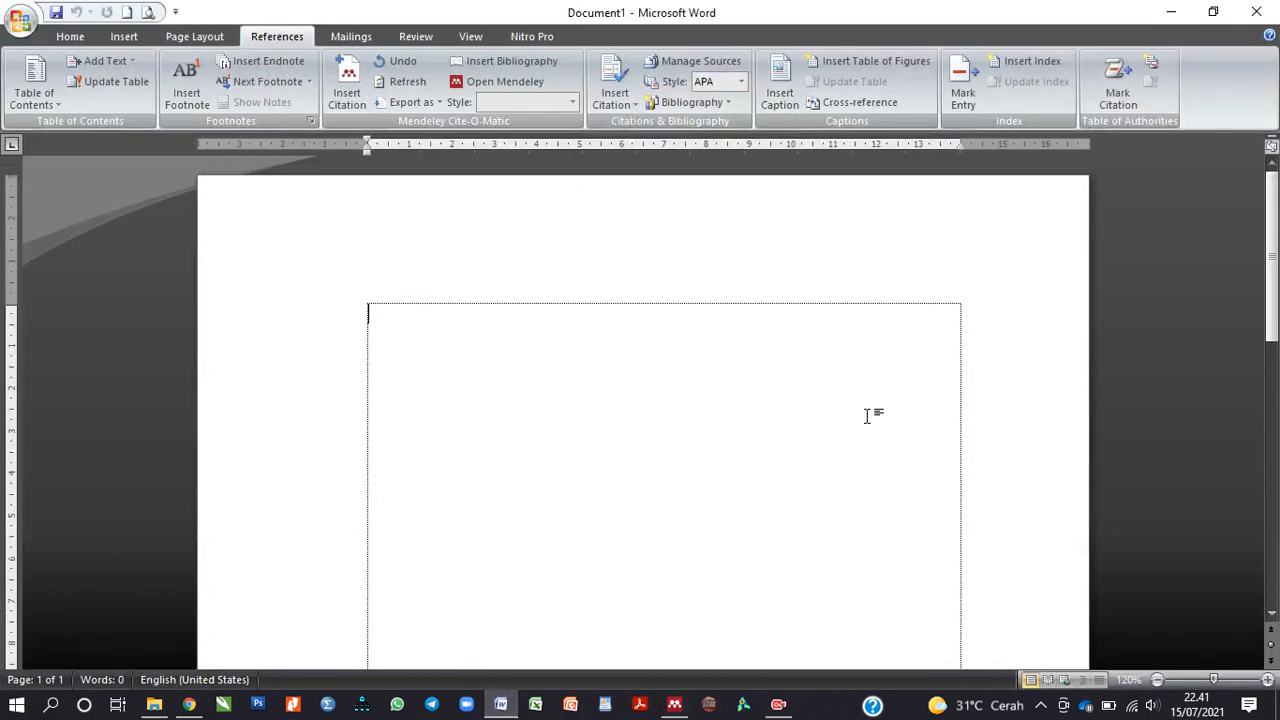
Step: Type '...bersama' at the top of the document and return to the References tools
{"action": "type", "text": "..."}
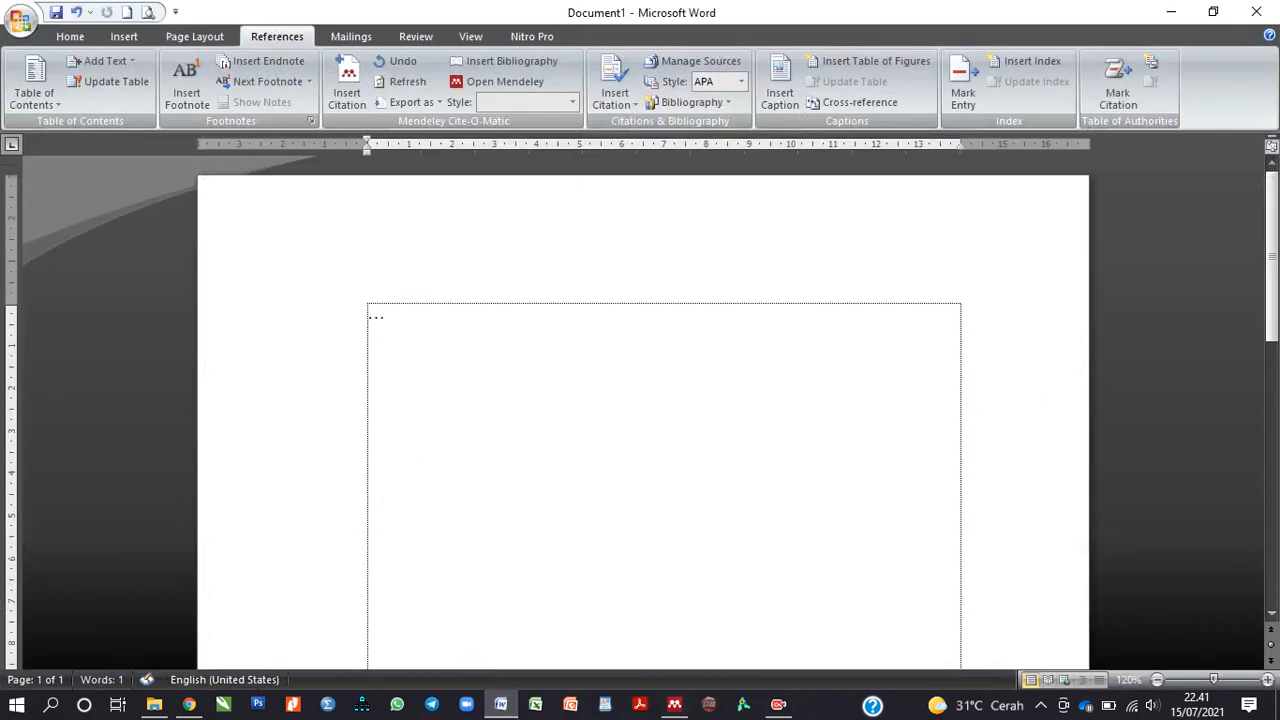
{"action": "type", "text": "bersama"}
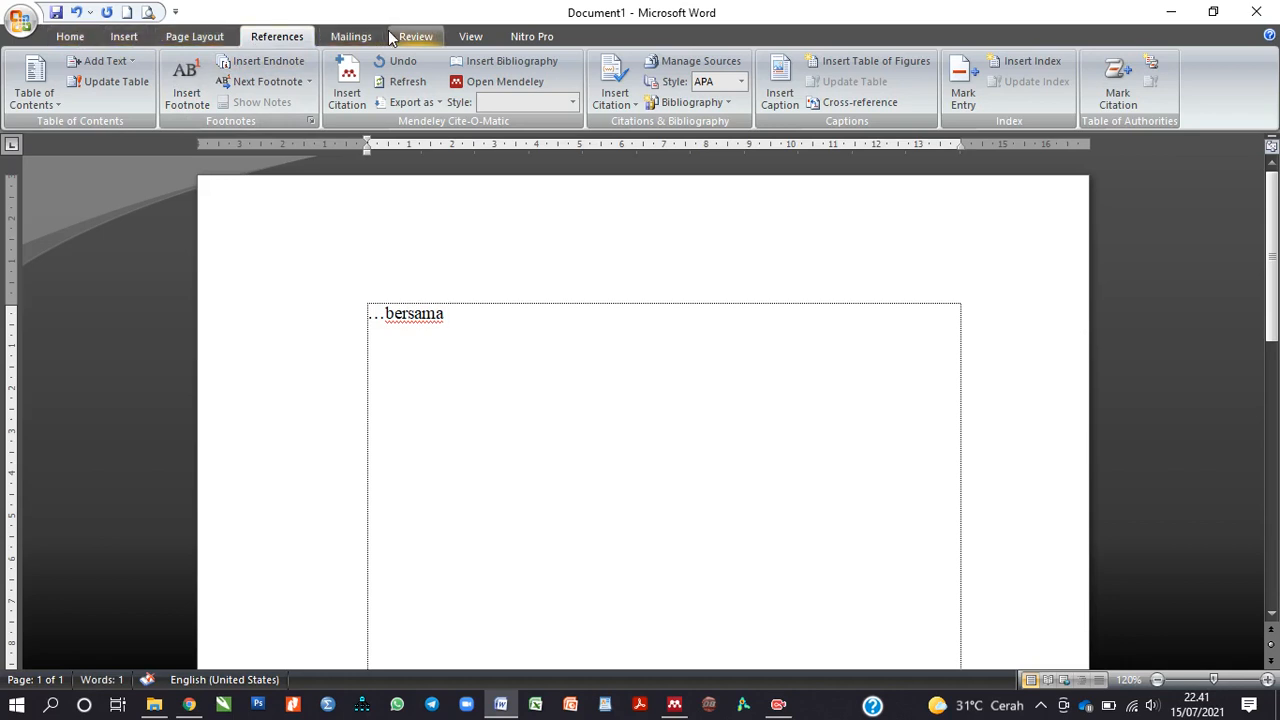
{"action": "left_click", "coordinate": [70, 36]}
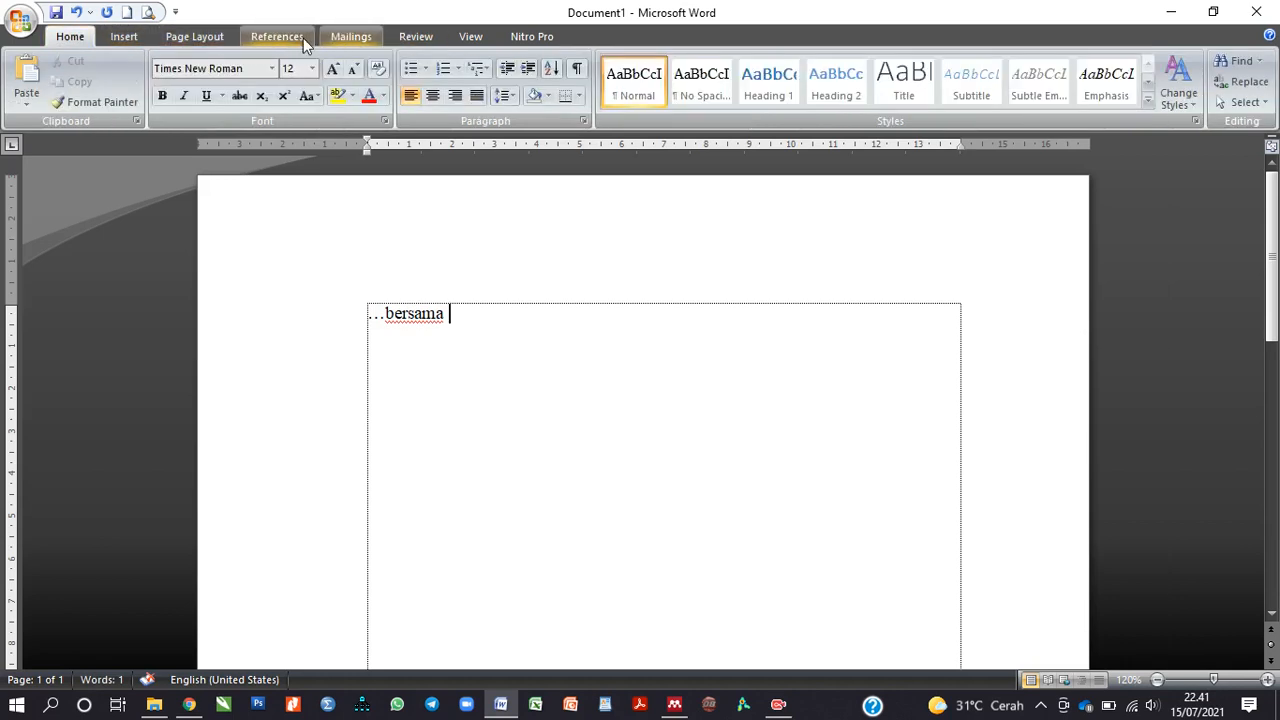
{"action": "left_click", "coordinate": [292, 37]}
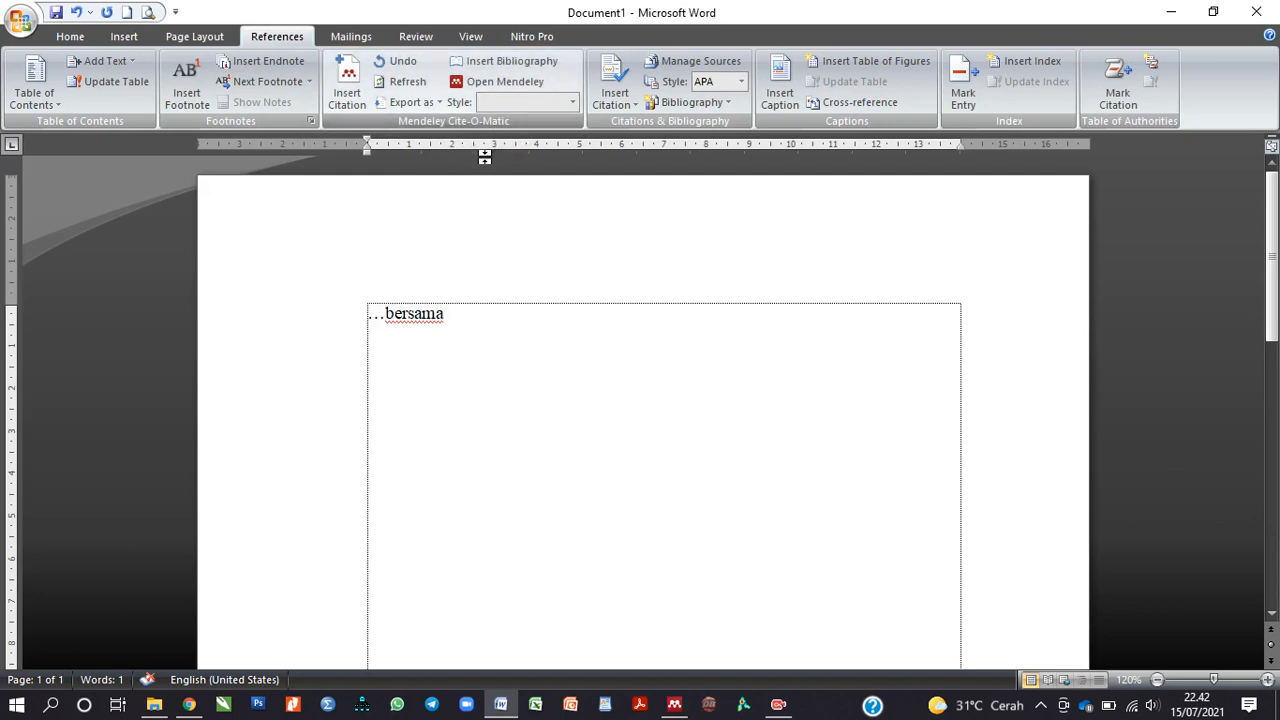
Step: Insert a Mendeley citation for Cinelli's 2021 'The Echo Chamber Effect on Social Media' after bersama
{"action": "left_click", "coordinate": [347, 88]}
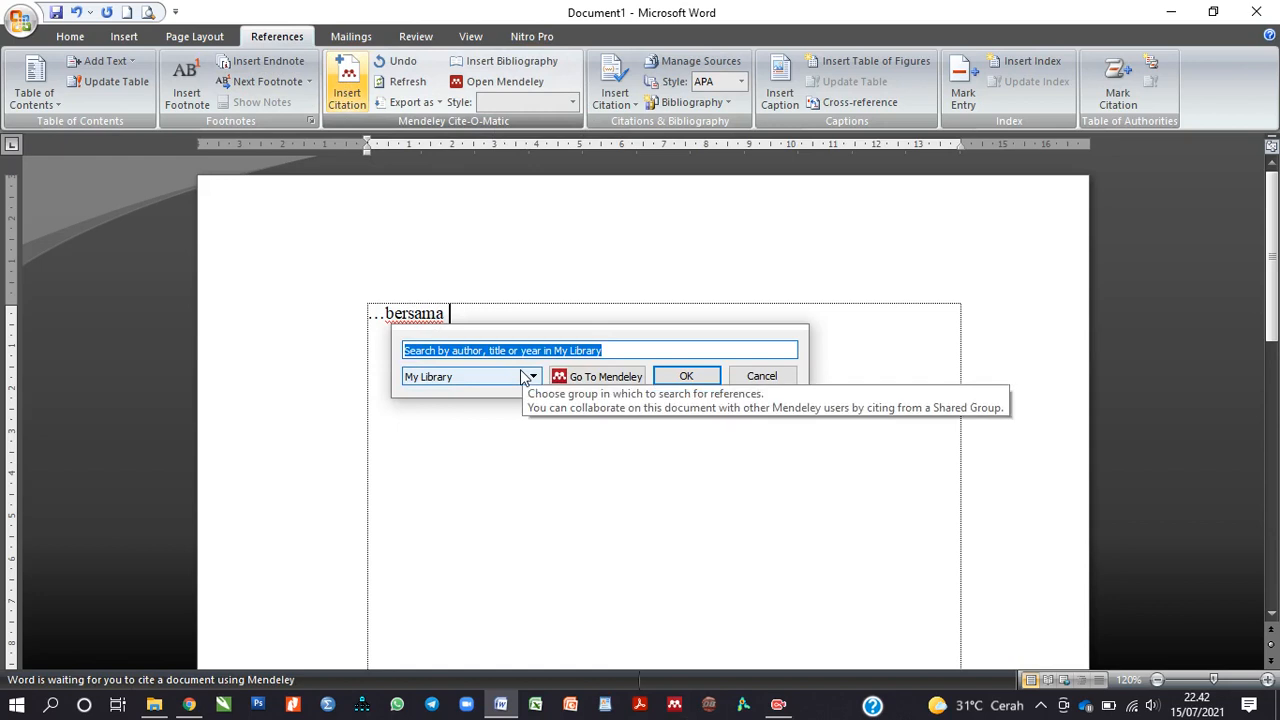
{"action": "type", "text": "cine"}
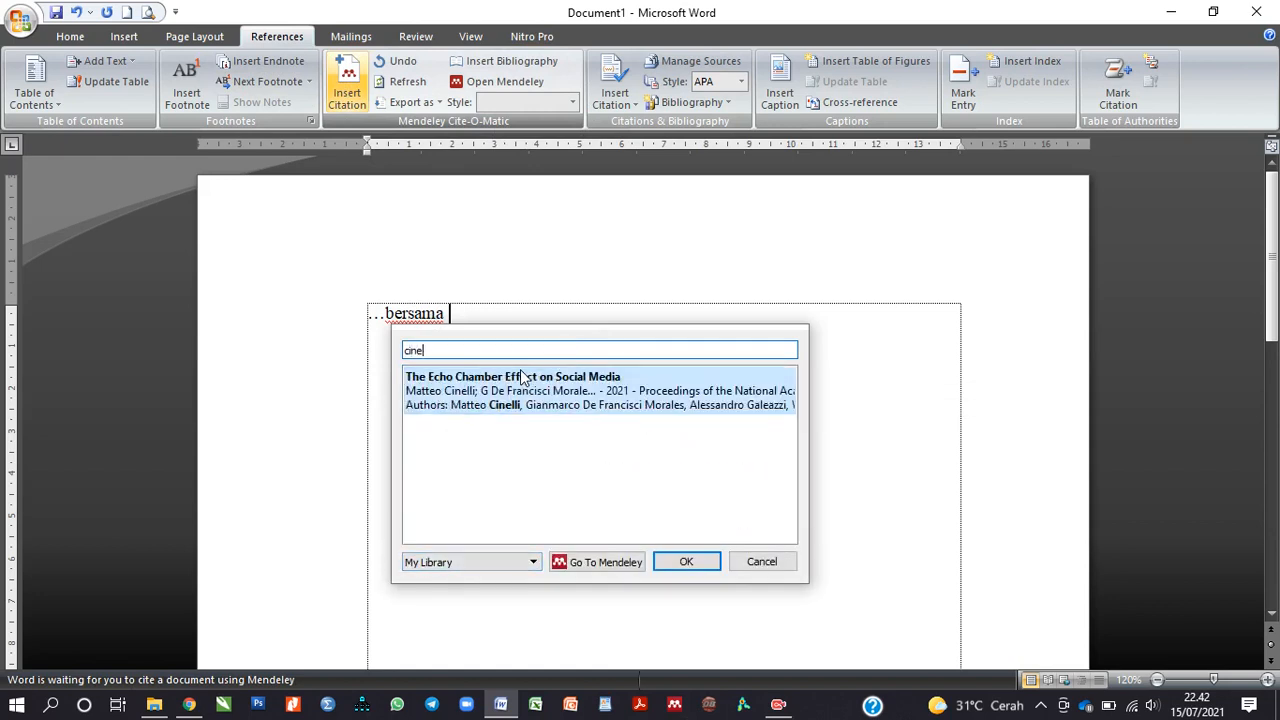
{"action": "left_click", "coordinate": [520, 393]}
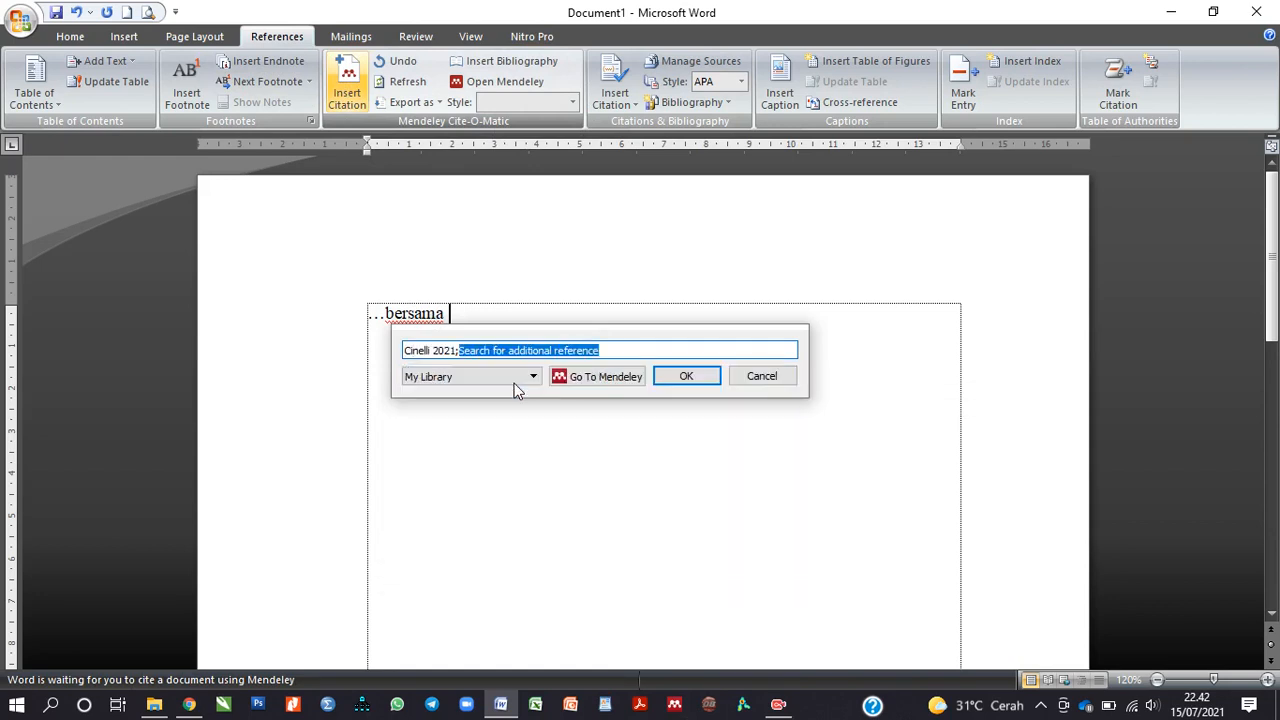
{"action": "left_click", "coordinate": [686, 377]}
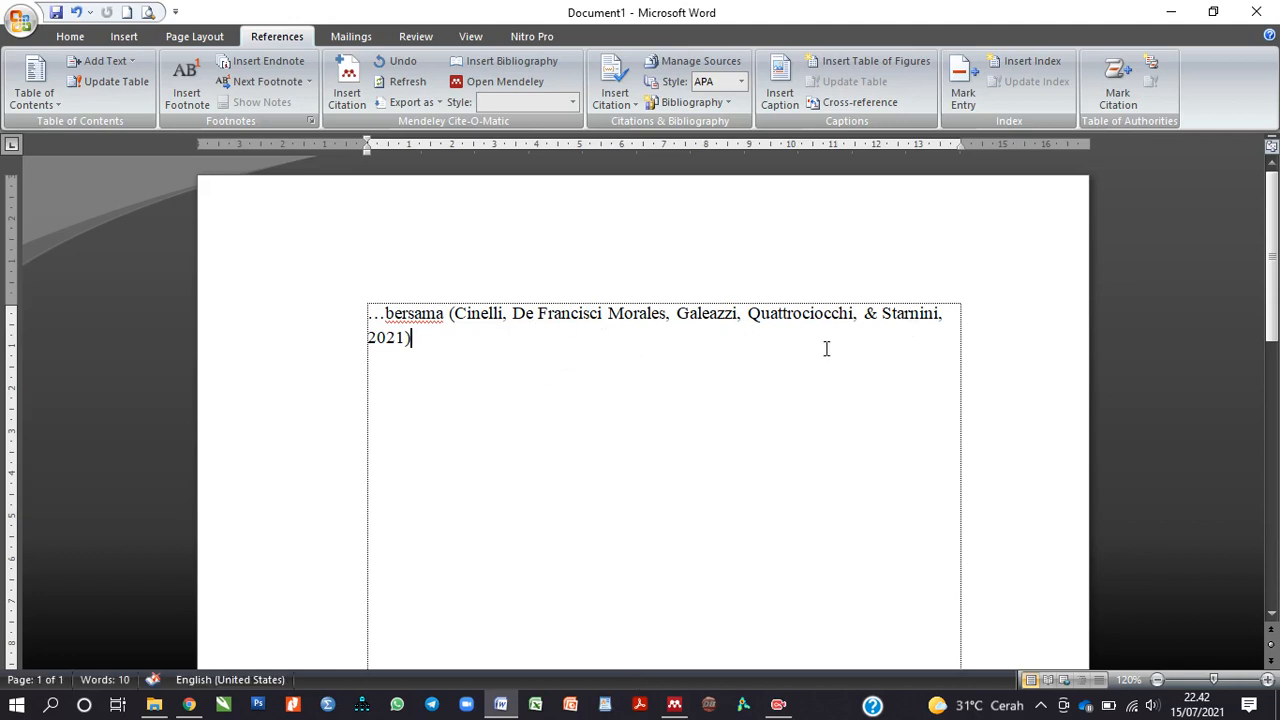
{"action": "left_click", "coordinate": [493, 320]}
{"action": "left_click", "coordinate": [622, 410]}
{"action": "left_click", "coordinate": [514, 318]}
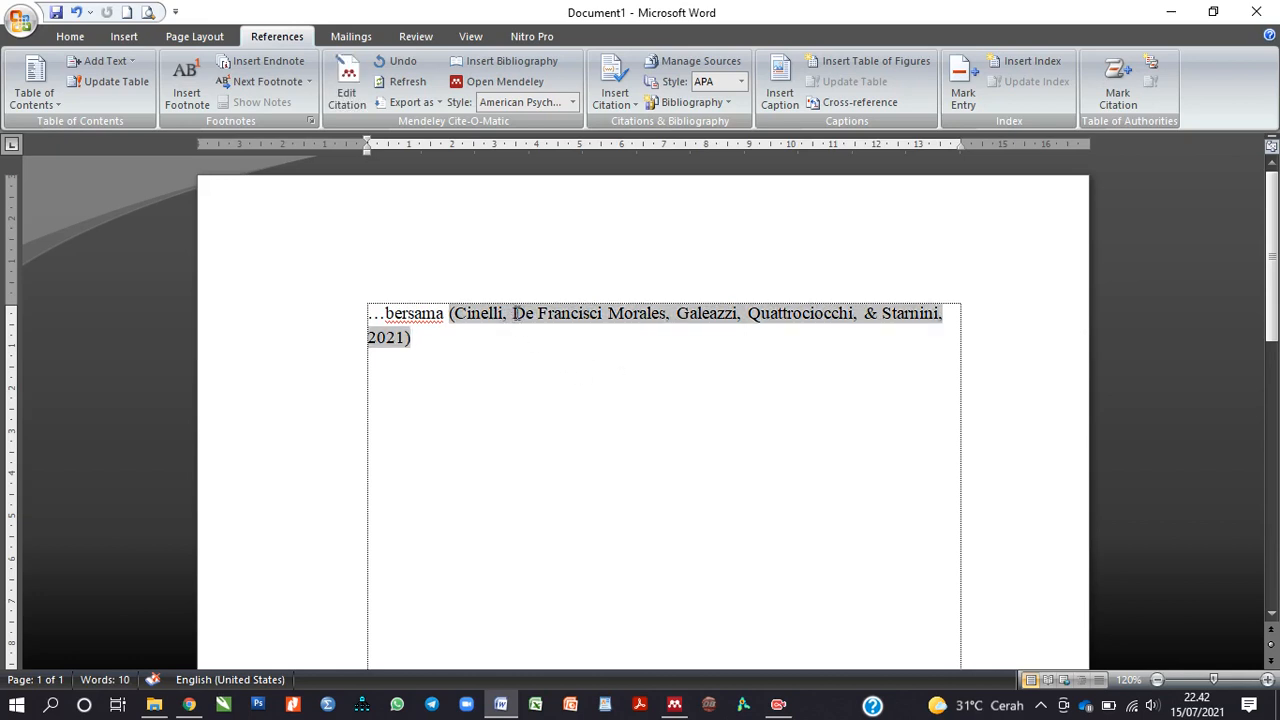
Step: Replace the co-author names with 'et.al' to read (Cinelli, et.al 2021), keeping the manual edit
{"action": "left_click", "coordinate": [549, 347]}
{"action": "left_click", "coordinate": [514, 315]}
{"action": "left_click_drag", "start_coordinate": [514, 315], "coordinate": [940, 316]}
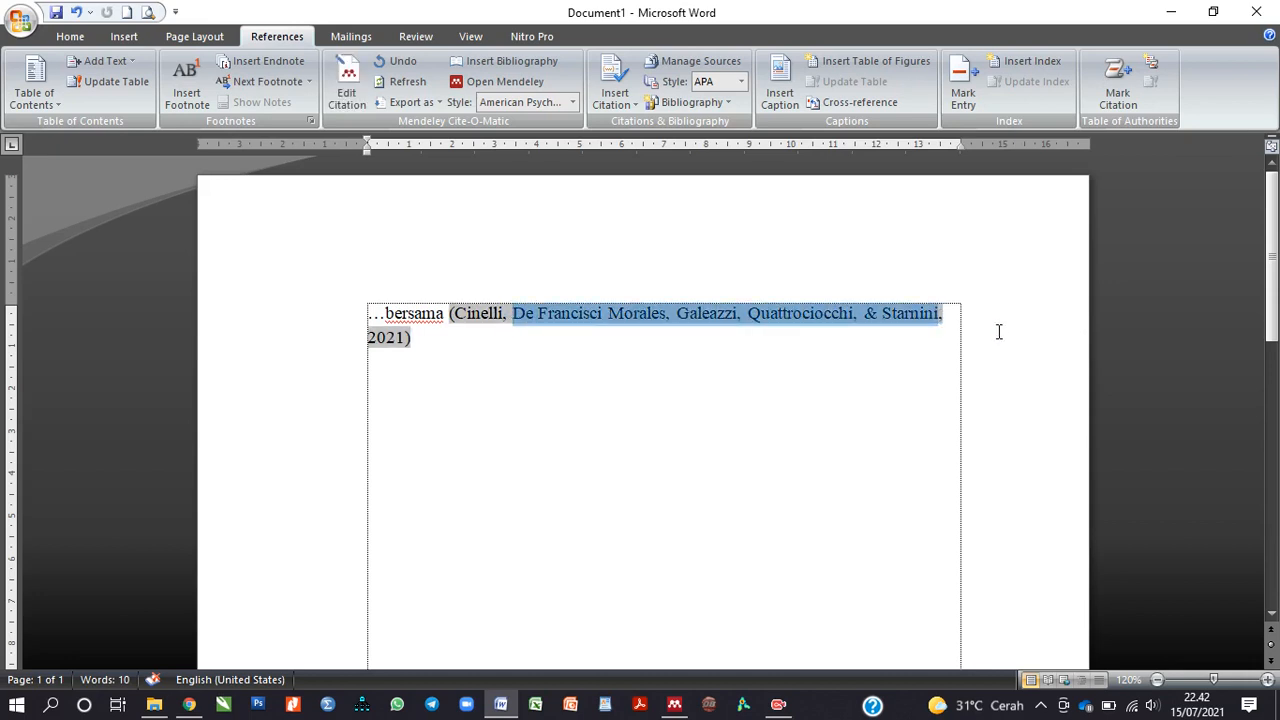
{"action": "type", "text": "et.al"}
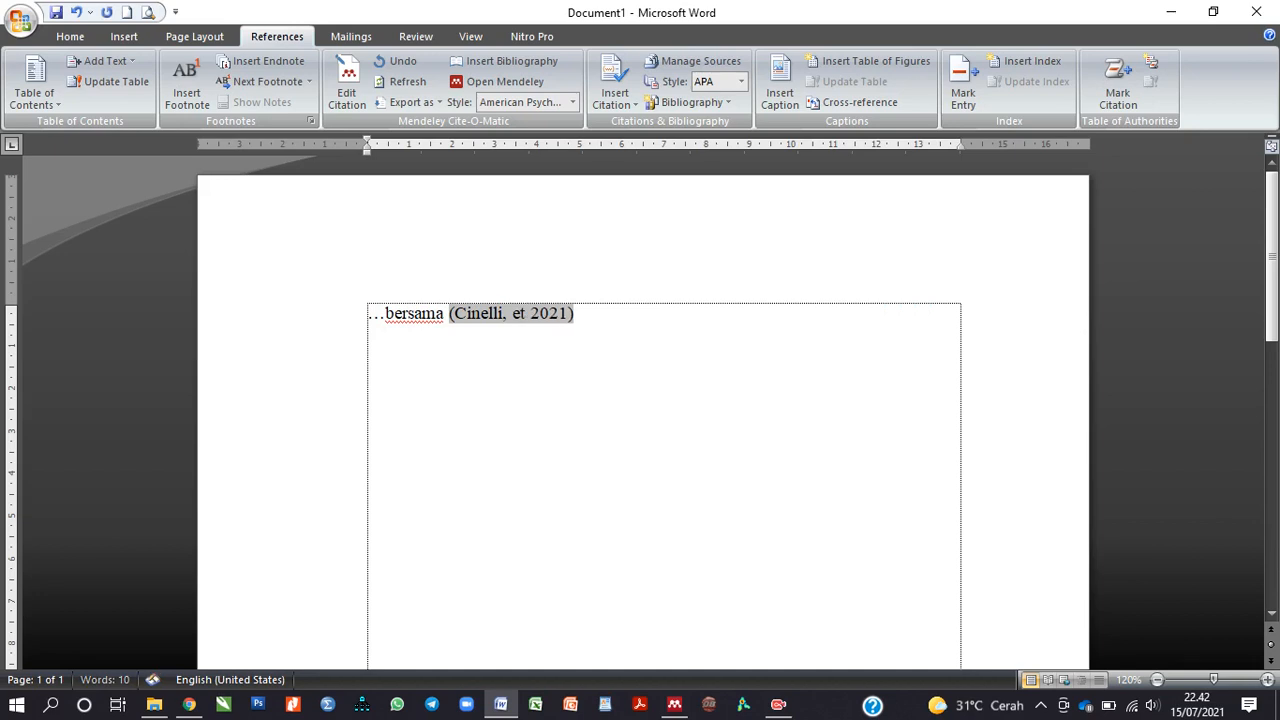
{"action": "key", "text": "Return"}
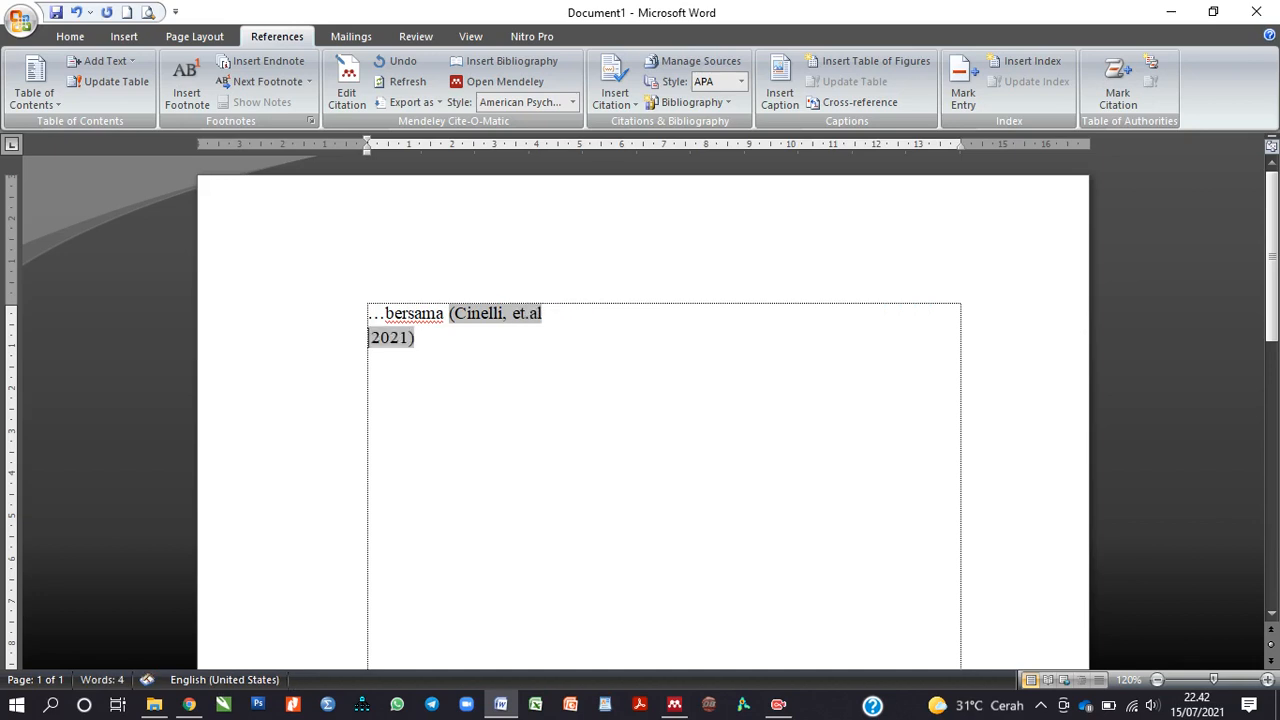
{"action": "key", "text": "BackSpace"}
{"action": "left_click", "coordinate": [783, 434]}
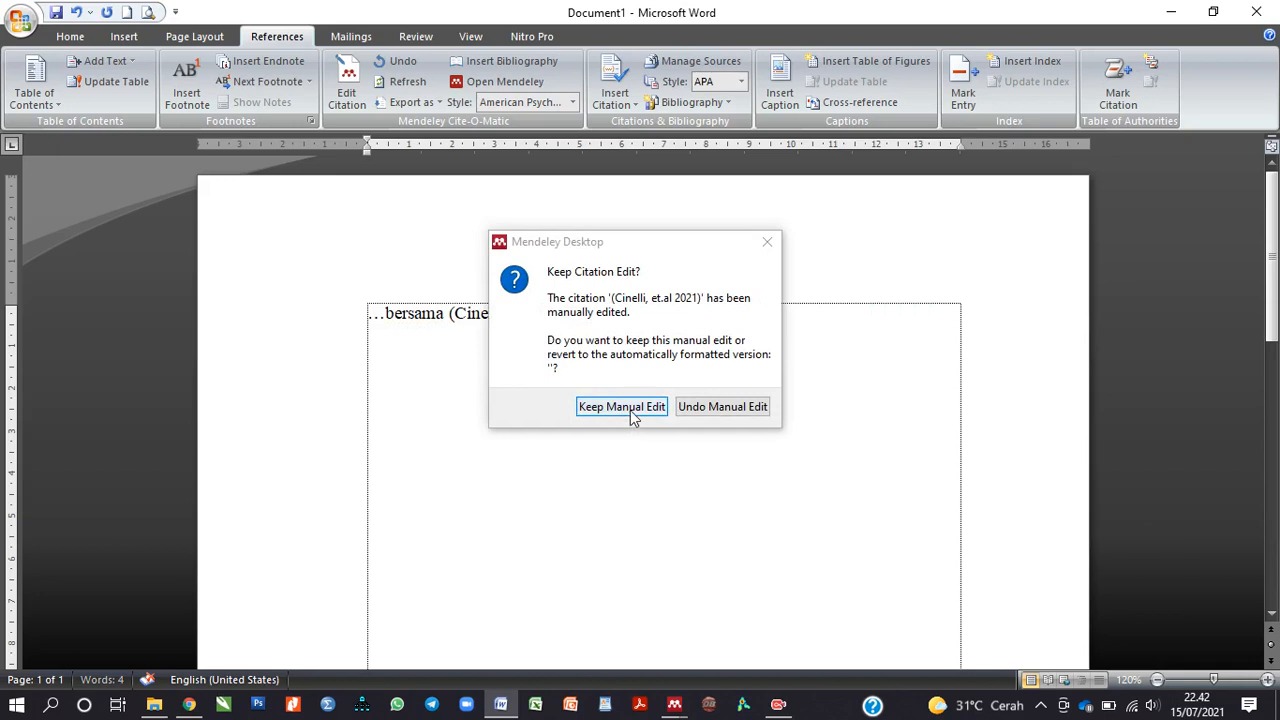
{"action": "left_click", "coordinate": [621, 407]}
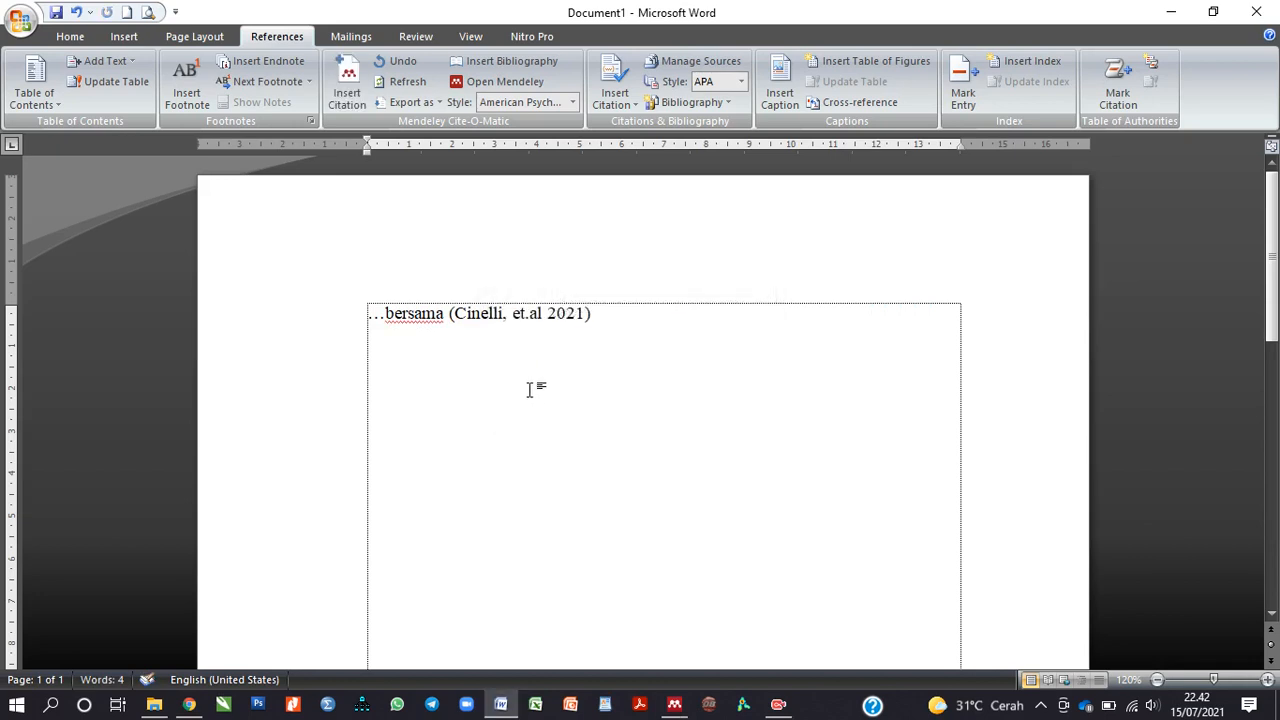
Step: Add a bold 'Daftar Pustaka' heading below the citation, followed by an empty line
{"action": "key", "text": "Return"}
{"action": "key", "text": "Return"}
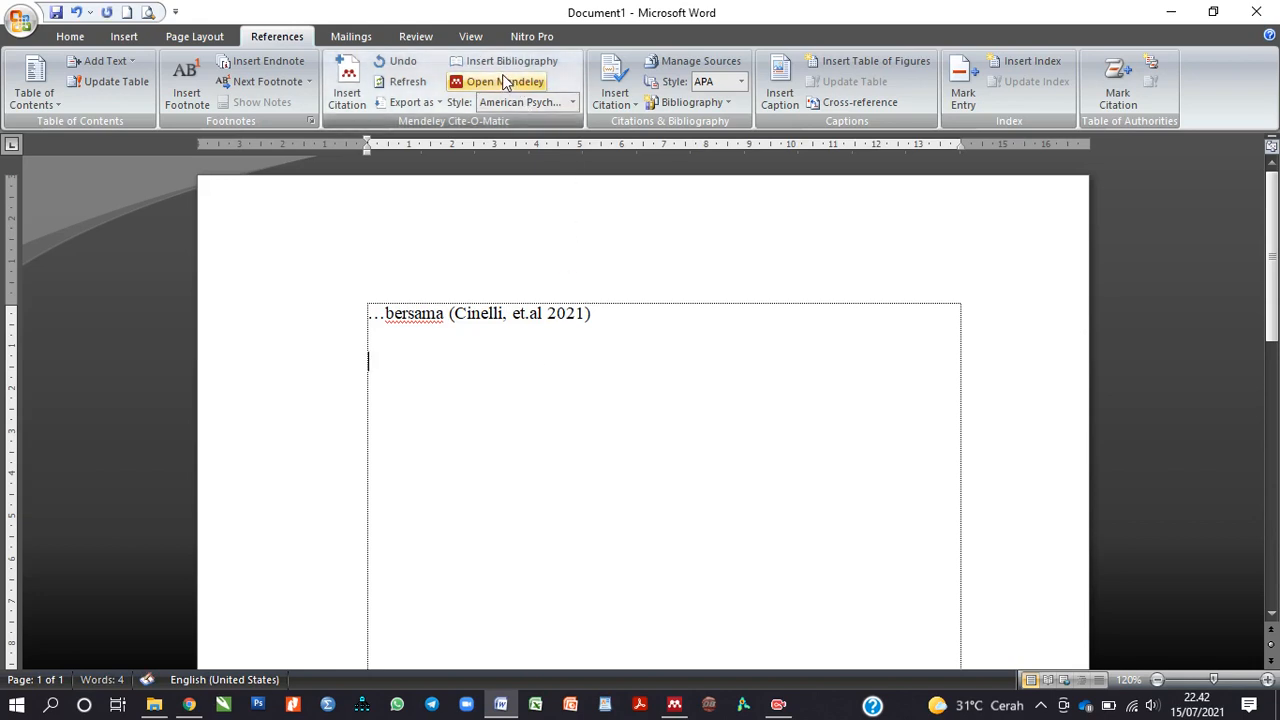
{"action": "type", "text": "Daf"}
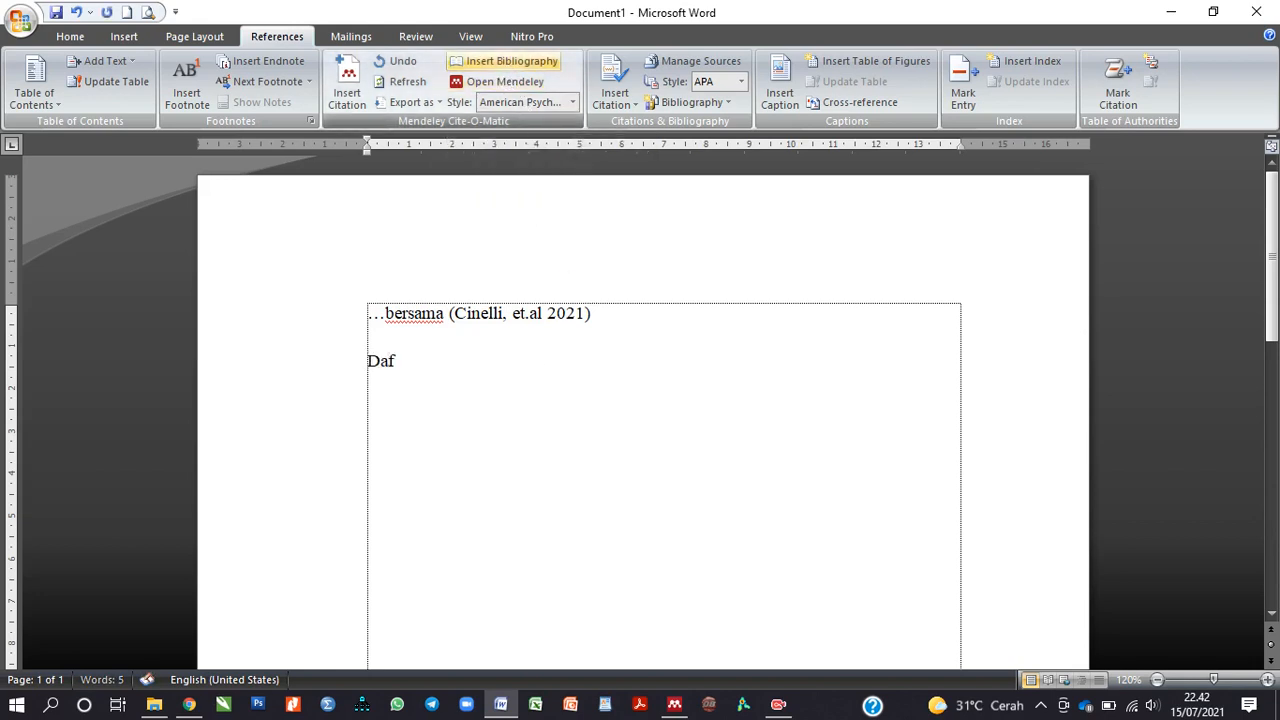
{"action": "type", "text": "tar Pustaj"}
{"action": "key", "text": "BackSpace"}
{"action": "type", "text": "aka"}
{"action": "key", "text": "shift+Home"}
{"action": "key", "text": "ctrl+b"}
{"action": "left_click", "coordinate": [437, 386]}
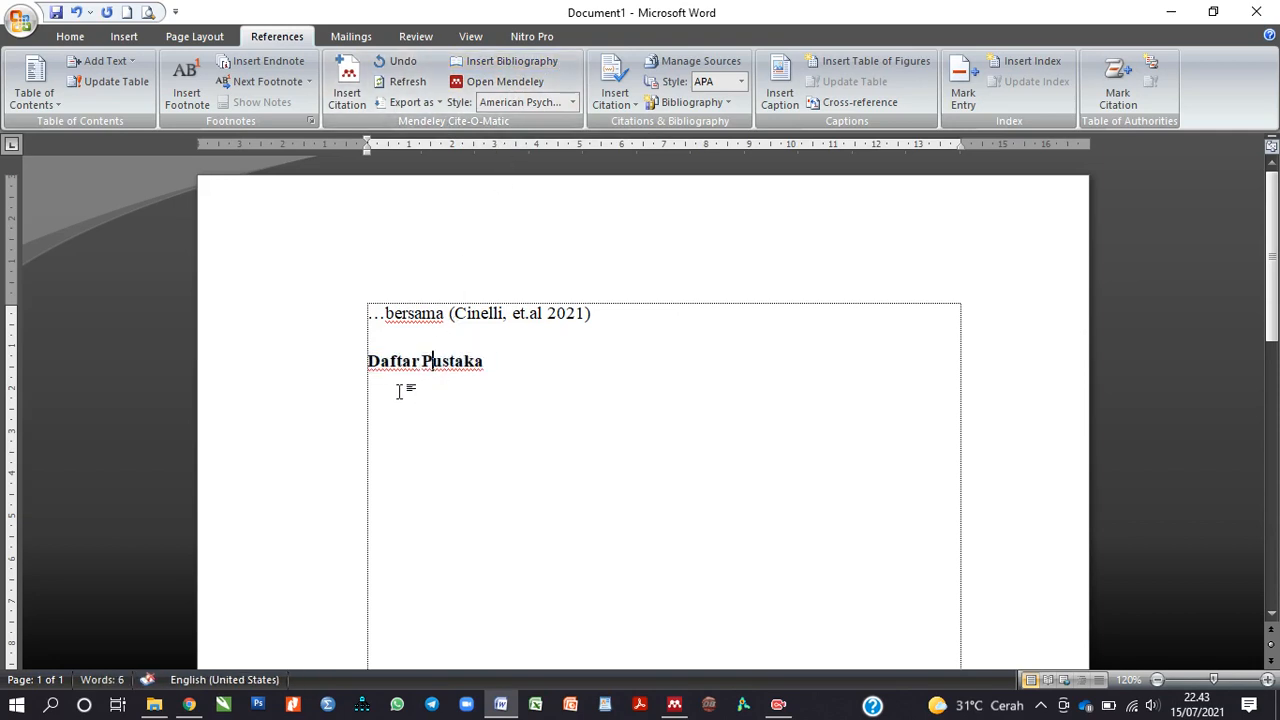
{"action": "left_click", "coordinate": [514, 371]}
{"action": "key", "text": "Return"}
{"action": "left_click", "coordinate": [572, 103]}
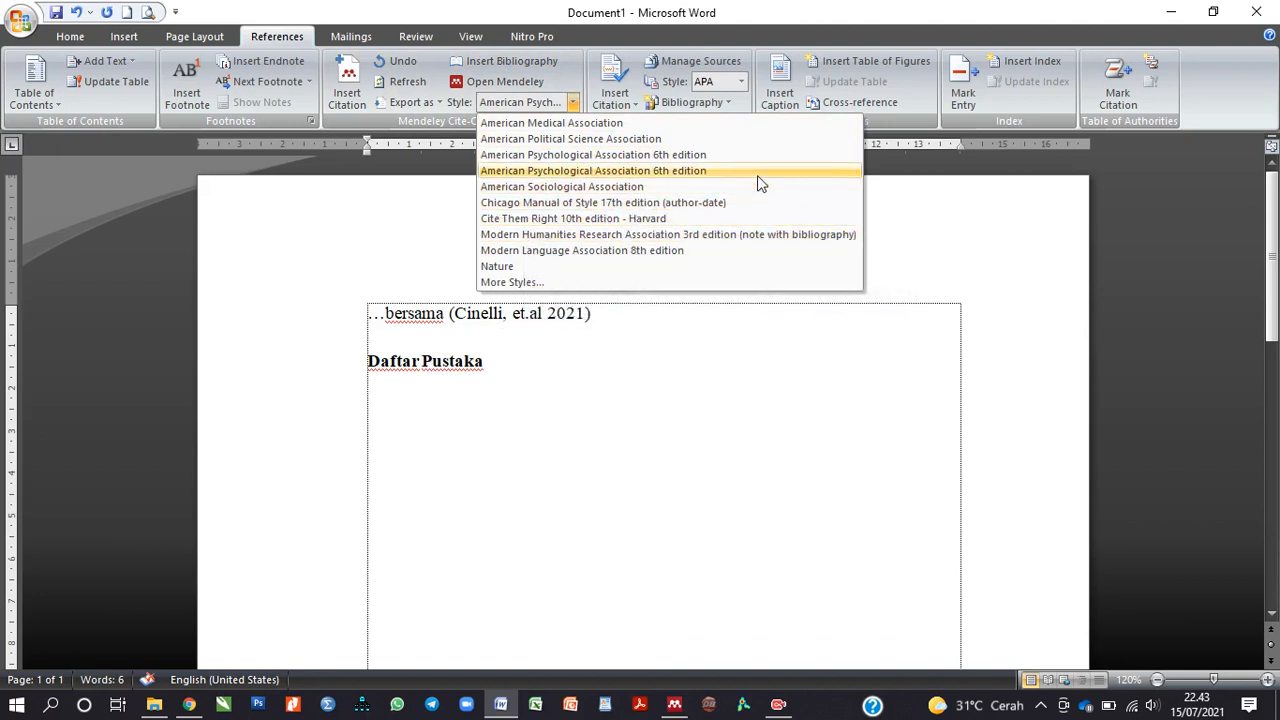
Step: Insert the APA bibliography under Daftar Pustaka and start a new line after the Cinelli sentence
{"action": "left_click", "coordinate": [380, 222]}
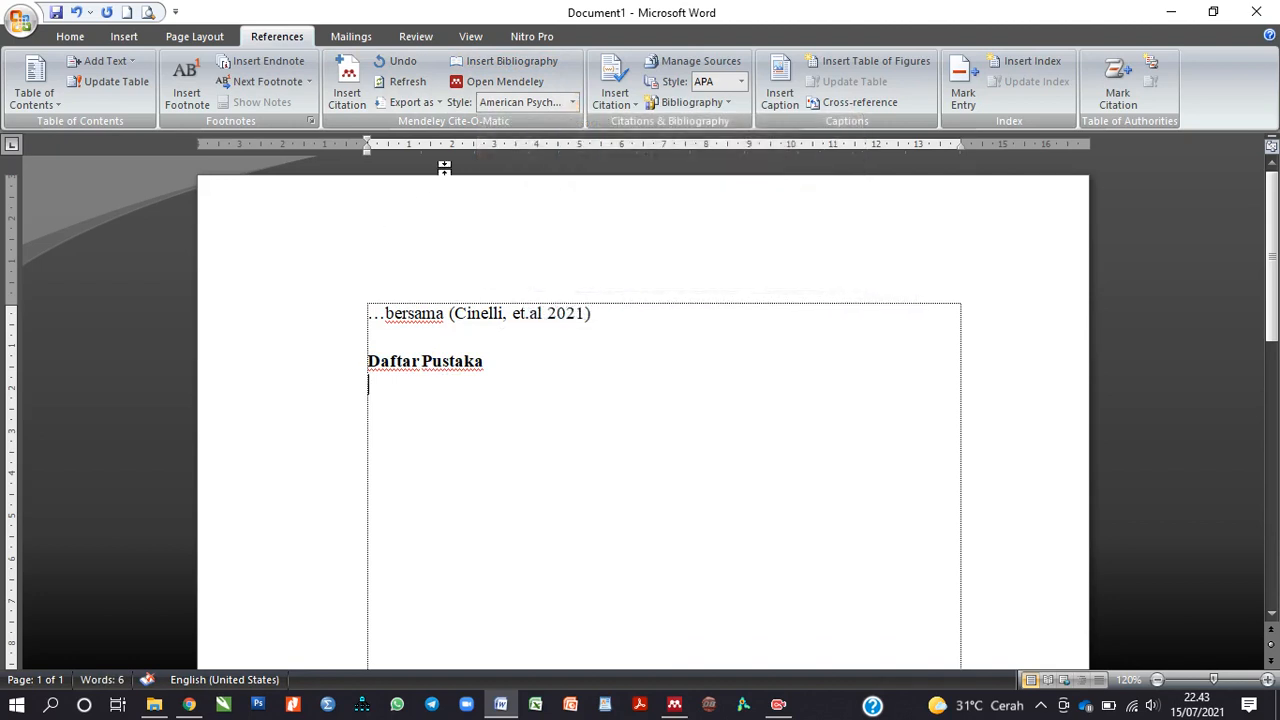
{"action": "left_click", "coordinate": [496, 66]}
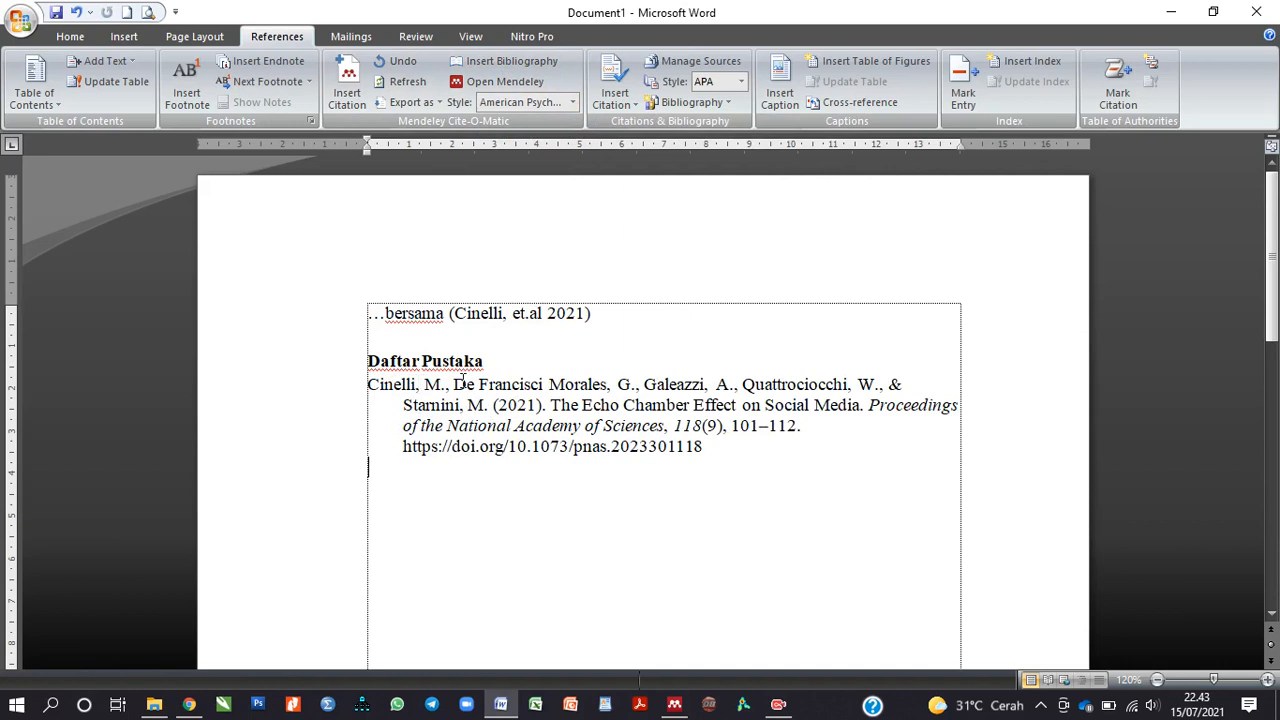
{"action": "left_click", "coordinate": [535, 315]}
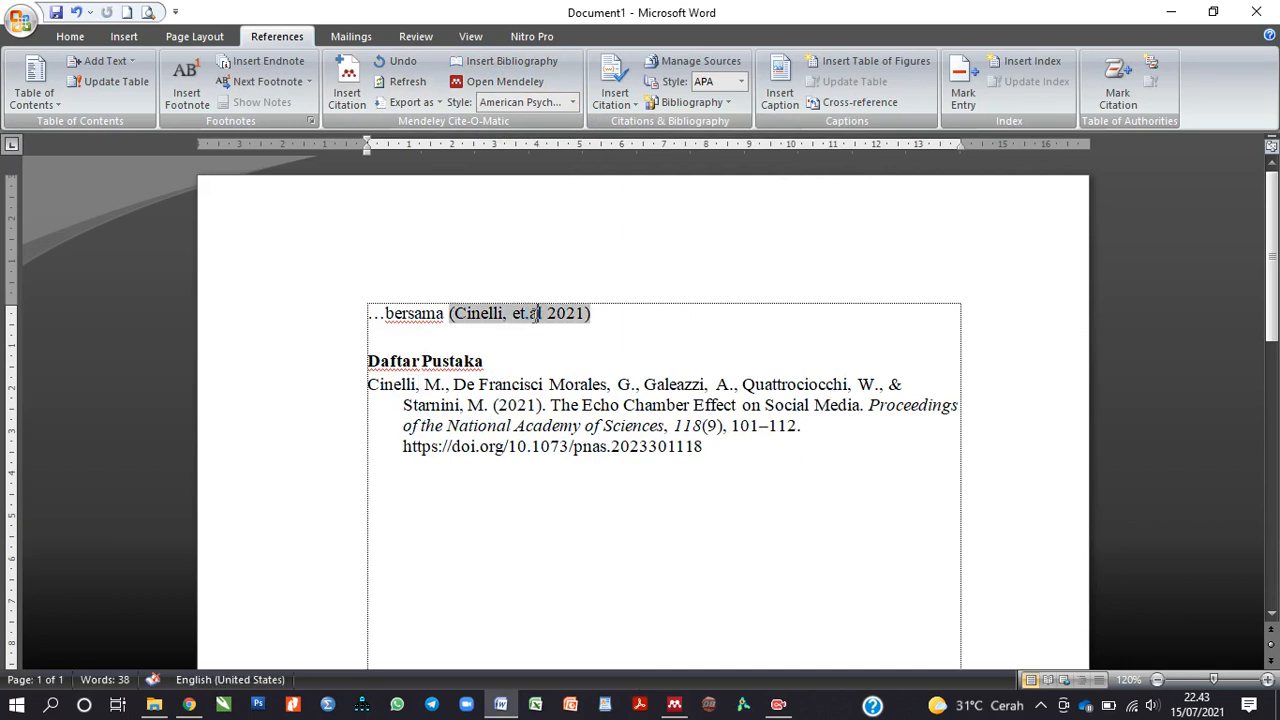
{"action": "left_click", "coordinate": [577, 505]}
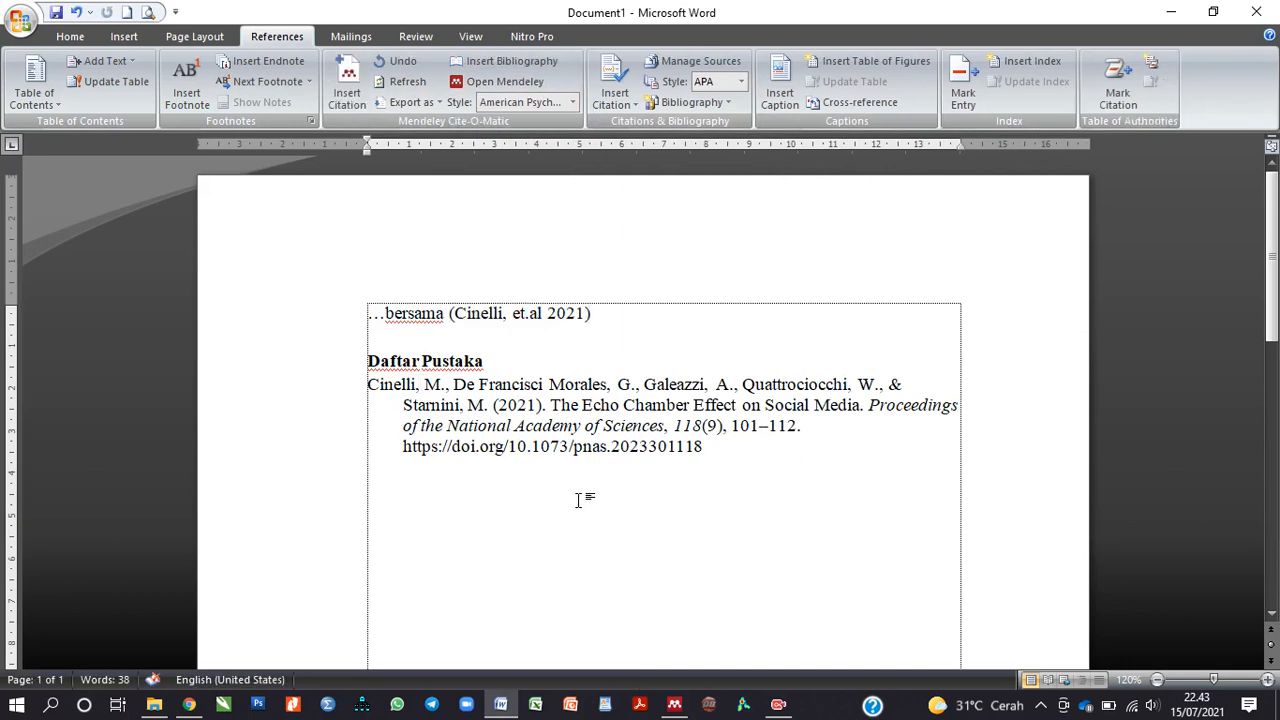
{"action": "left_click", "coordinate": [634, 315]}
{"action": "key", "text": "Return"}
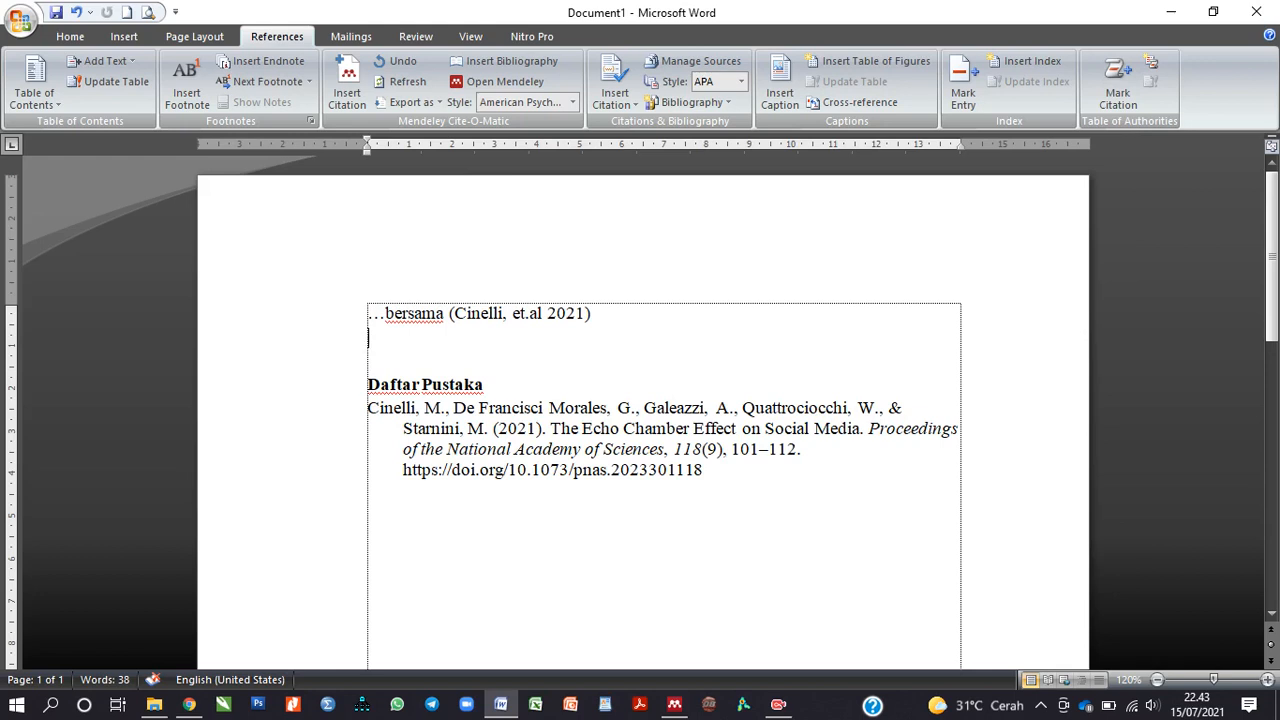
Step: Type '. kemudian' and cite Aydın & Tasci 2005 plus Februariyanti & Zuliarso 2012 together
{"action": "type", "text": "."}
{"action": "type", "text": " kemudian"}
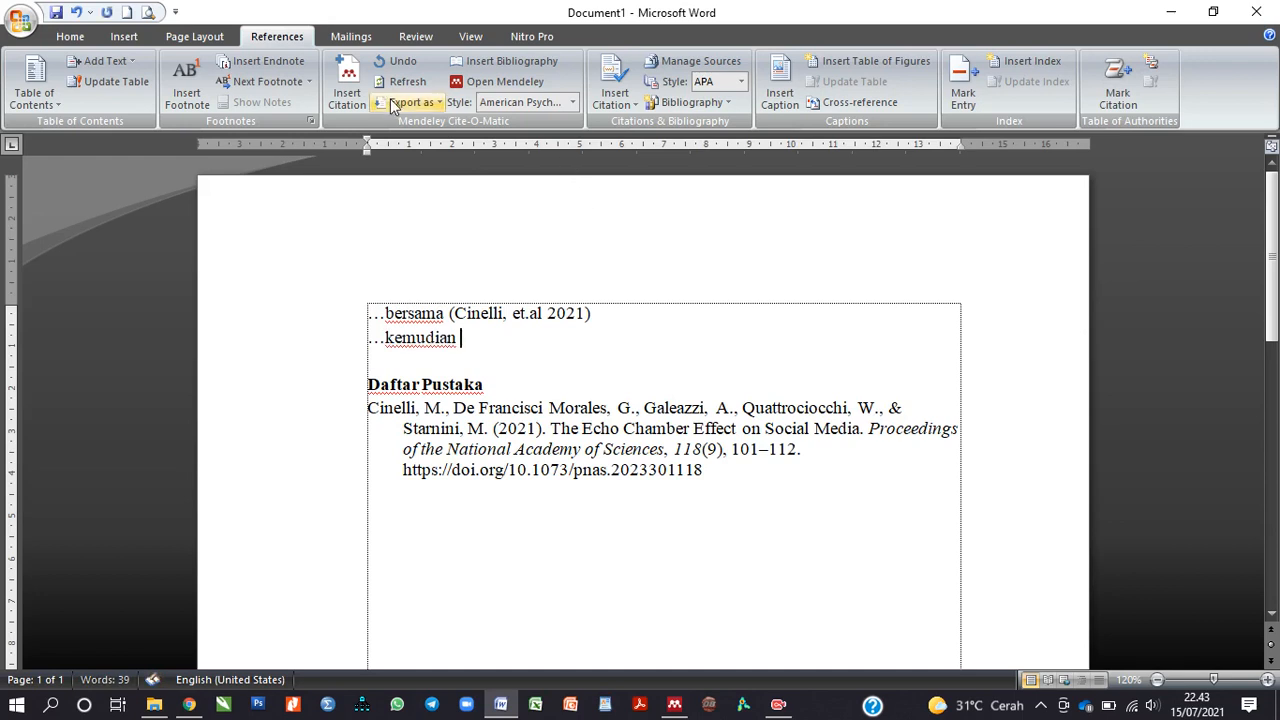
{"action": "left_click", "coordinate": [350, 85]}
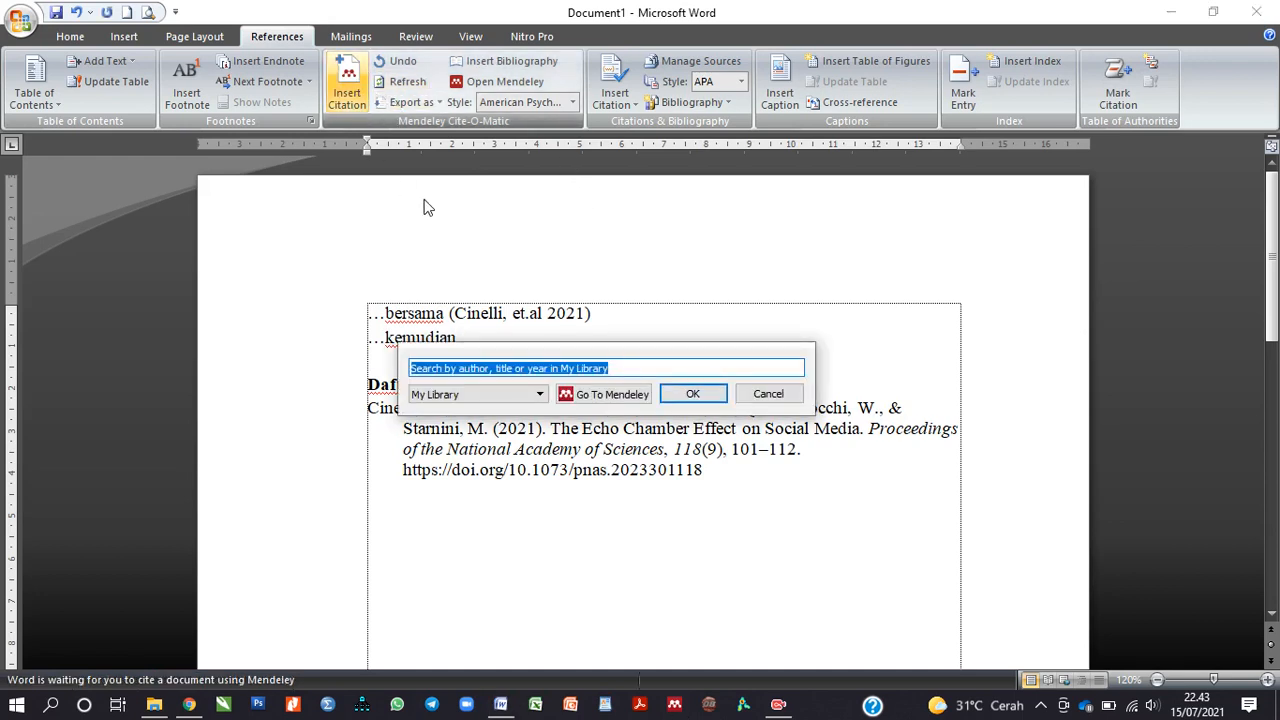
{"action": "type", "text": "ch"}
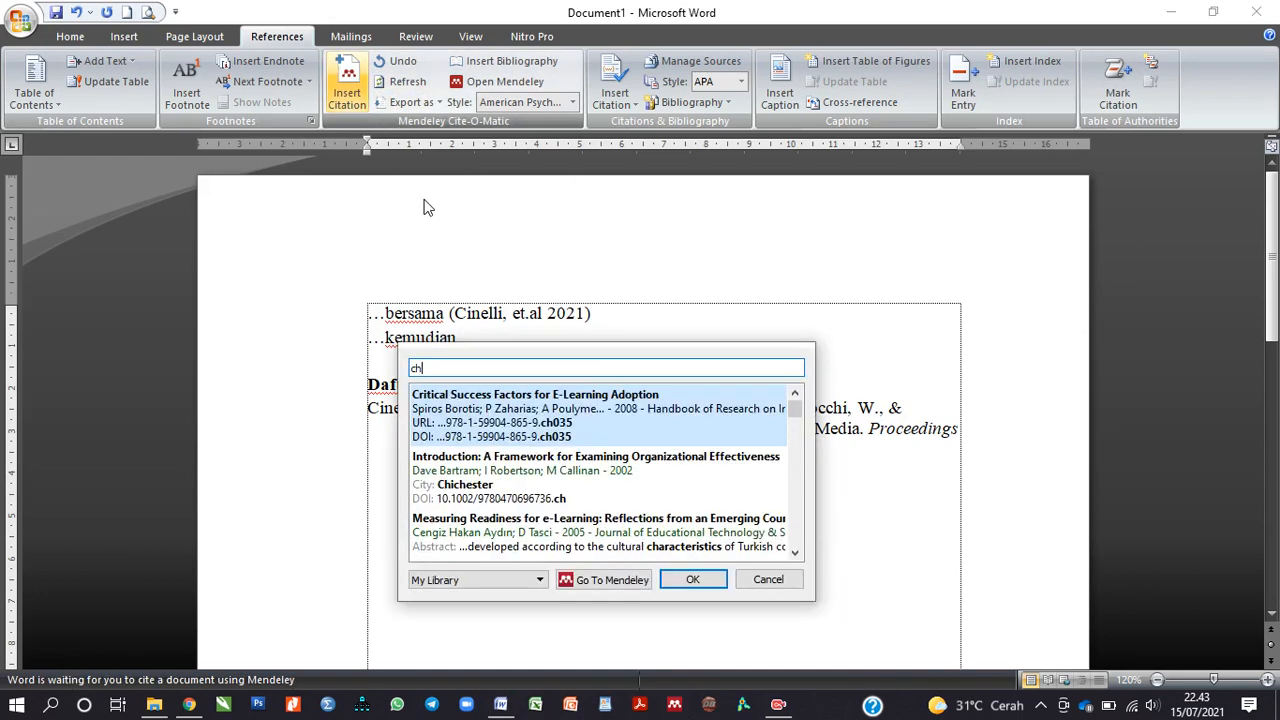
{"action": "type", "text": "a"}
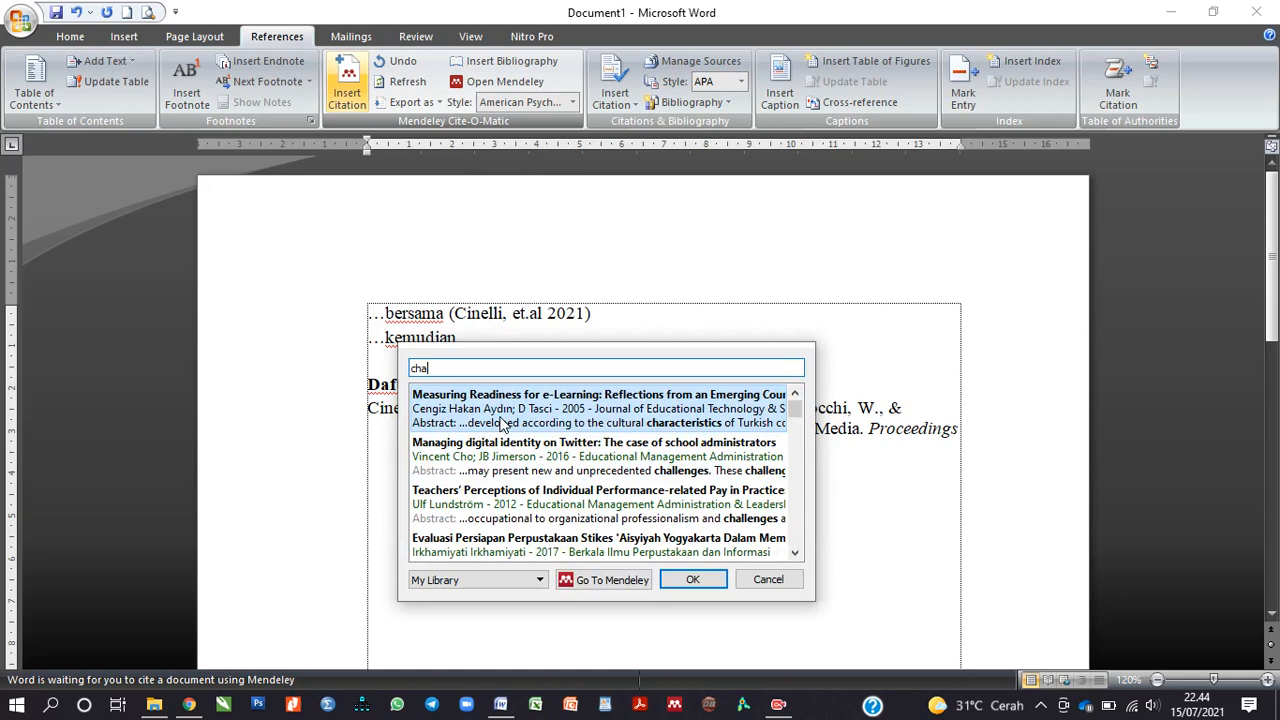
{"action": "left_click", "coordinate": [502, 422]}
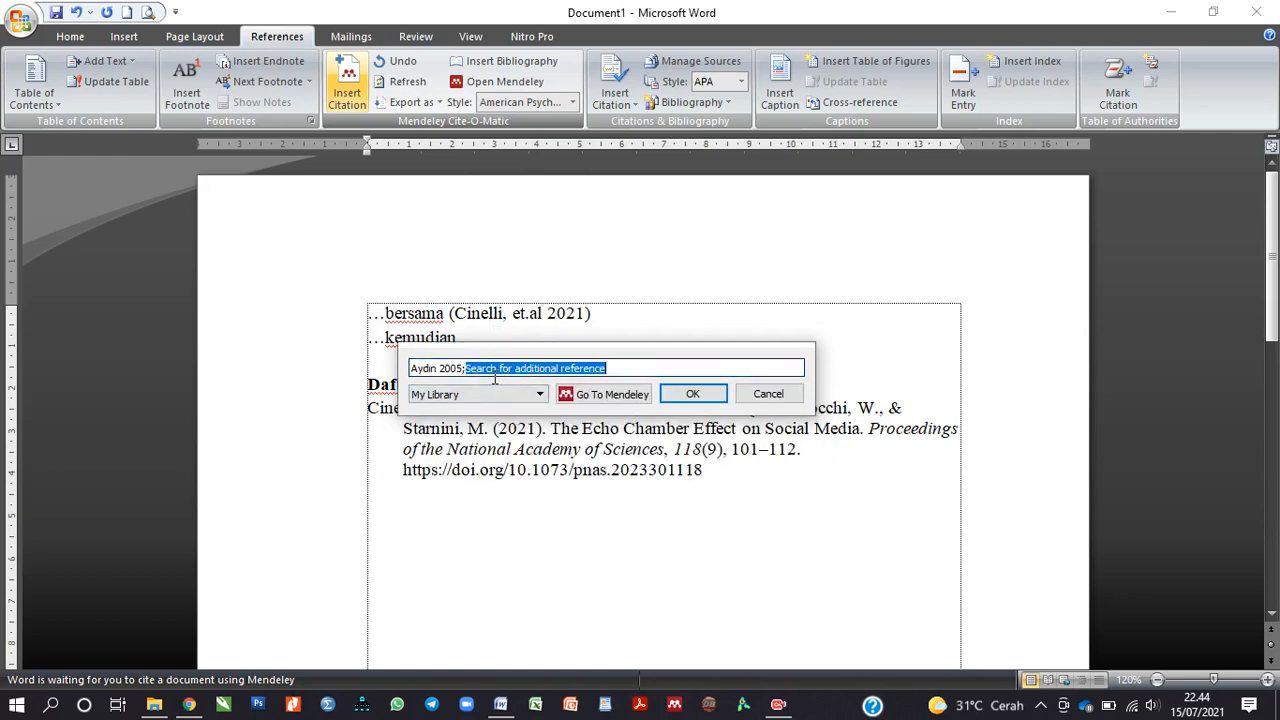
{"action": "type", "text": "d"}
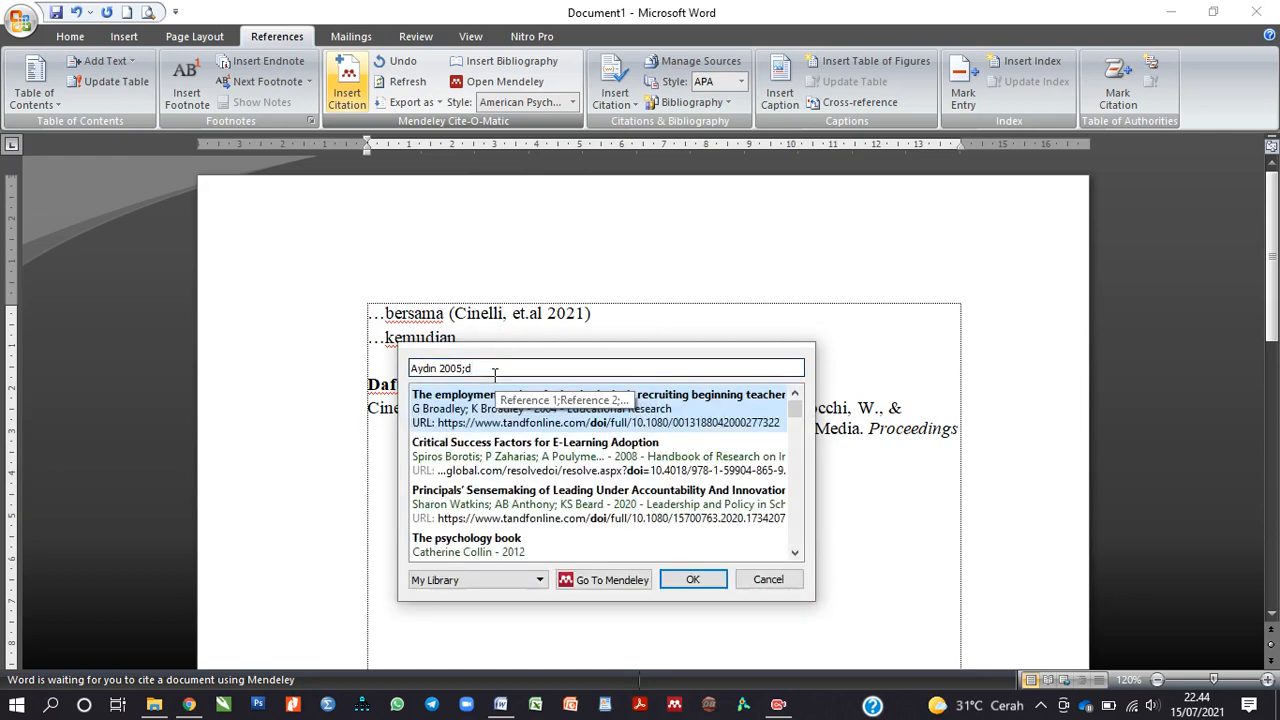
{"action": "type", "text": "a"}
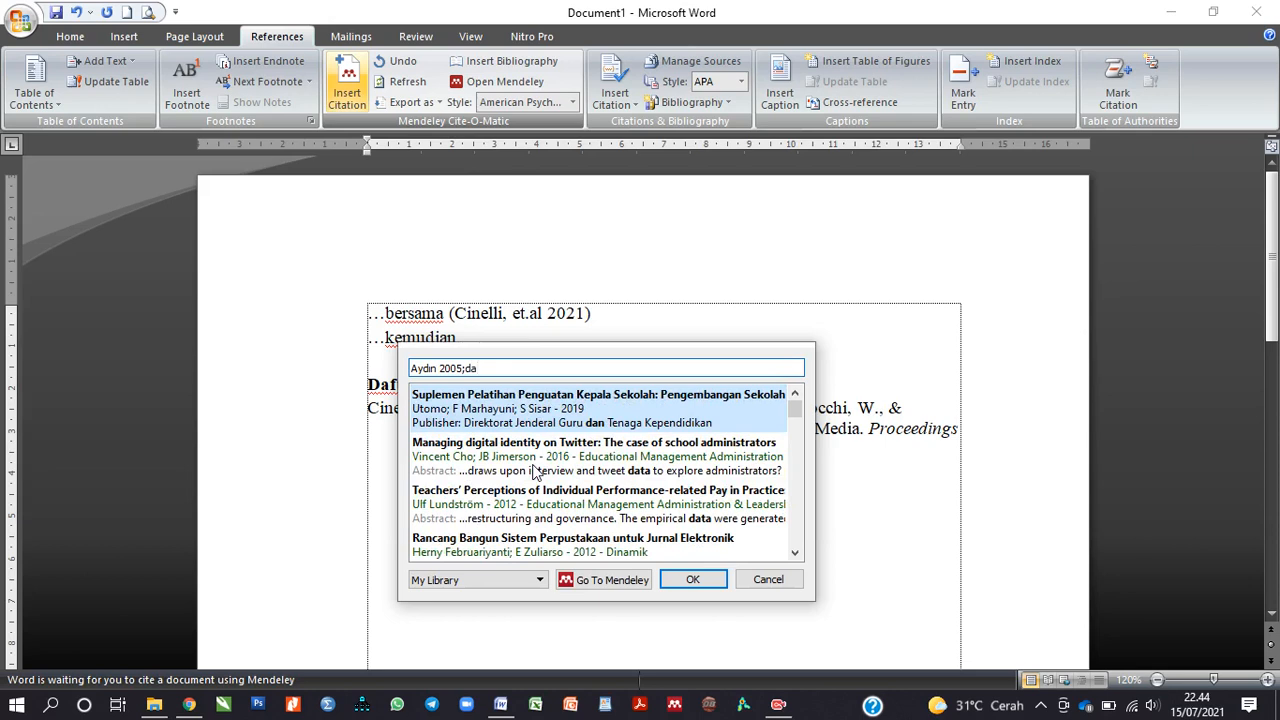
{"action": "left_click", "coordinate": [505, 552]}
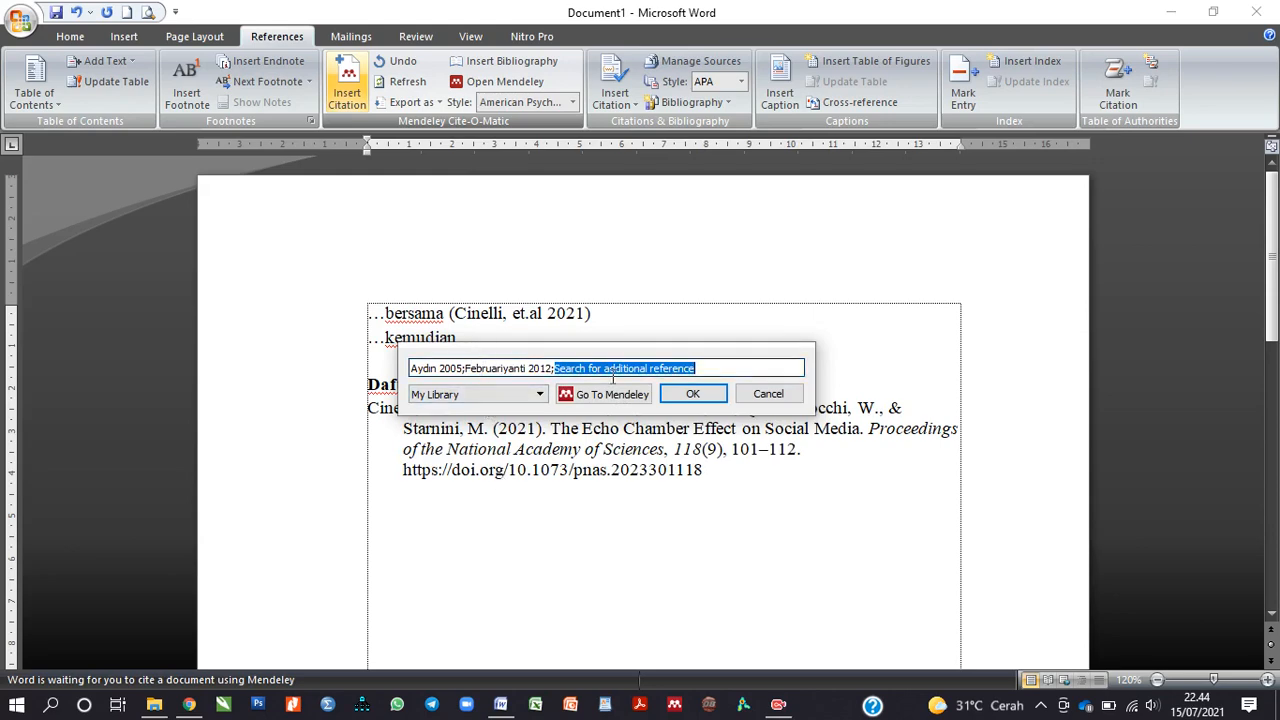
{"action": "left_click", "coordinate": [695, 400]}
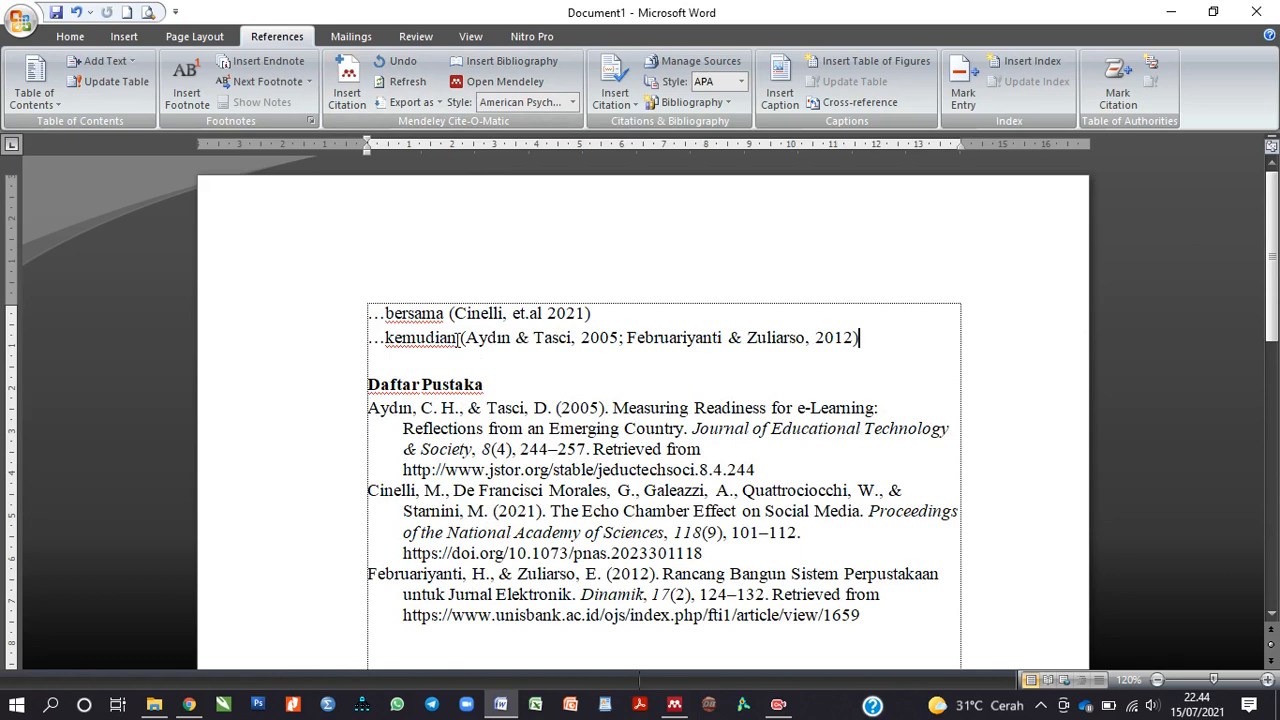
Step: Check the newly inserted in-text citation field
{"action": "left_click", "coordinate": [688, 338]}
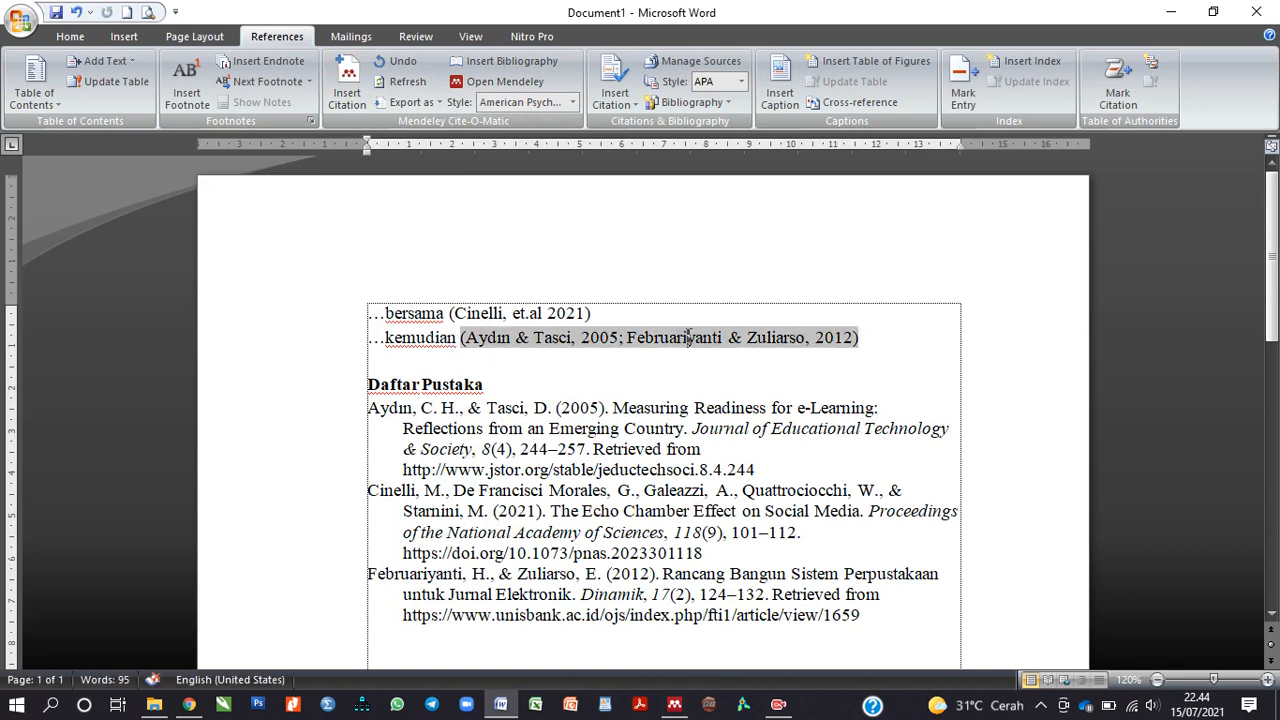
{"action": "left_click", "coordinate": [604, 360]}
{"action": "left_click", "coordinate": [530, 340]}
{"action": "left_click", "coordinate": [681, 373]}
{"action": "left_click", "coordinate": [864, 339]}
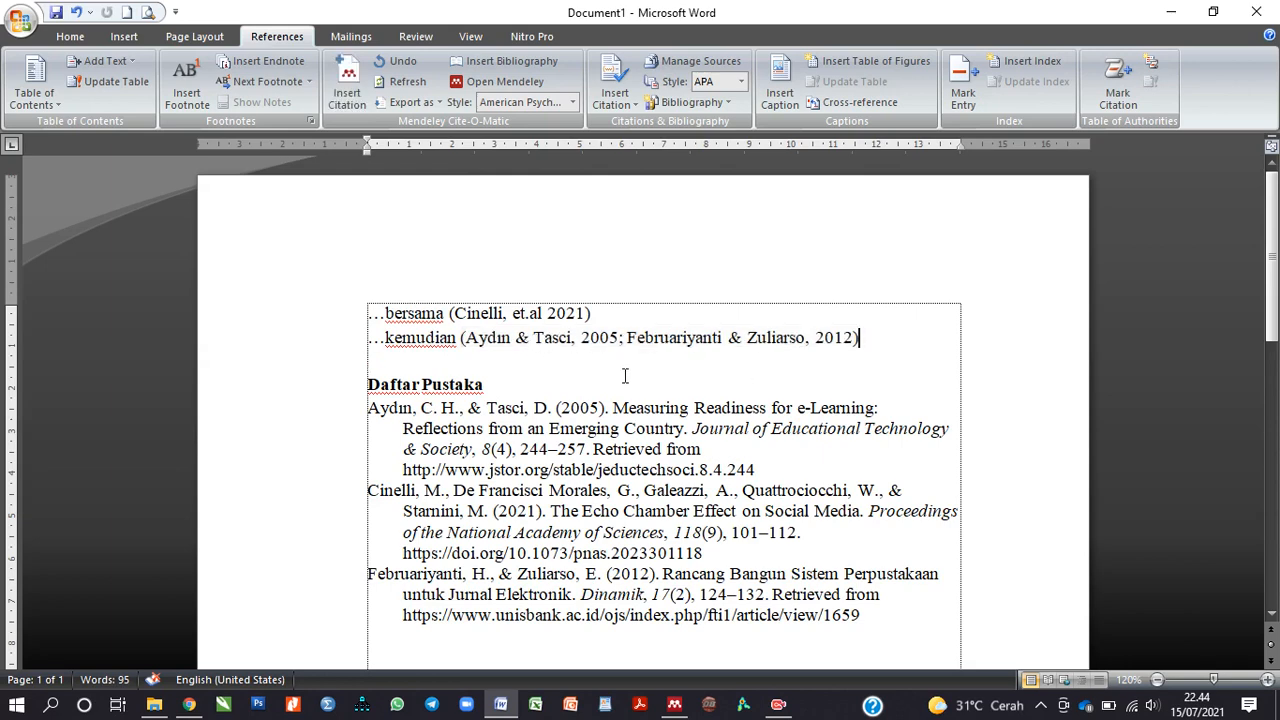
Step: Review the three-entry Daftar Pustaka bibliography, then switch to Mendeley Desktop
{"action": "scroll", "coordinate": [622, 375], "scroll_direction": "down", "scroll_amount": 1}
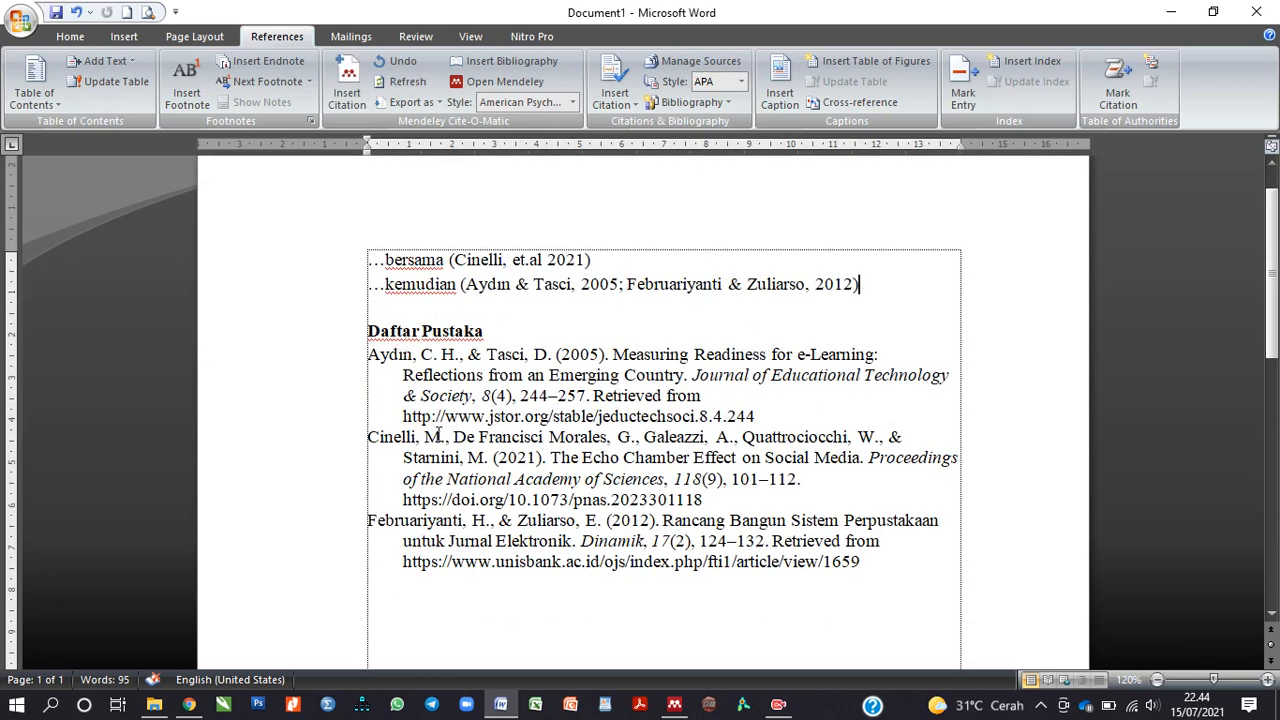
{"action": "left_click", "coordinate": [438, 432]}
{"action": "mouse_move", "coordinate": [884, 578]}
{"action": "left_mouse_down"}
{"action": "mouse_move", "coordinate": [481, 443]}
{"action": "mouse_move", "coordinate": [357, 363]}
{"action": "mouse_move", "coordinate": [363, 377]}
{"action": "left_mouse_up"}
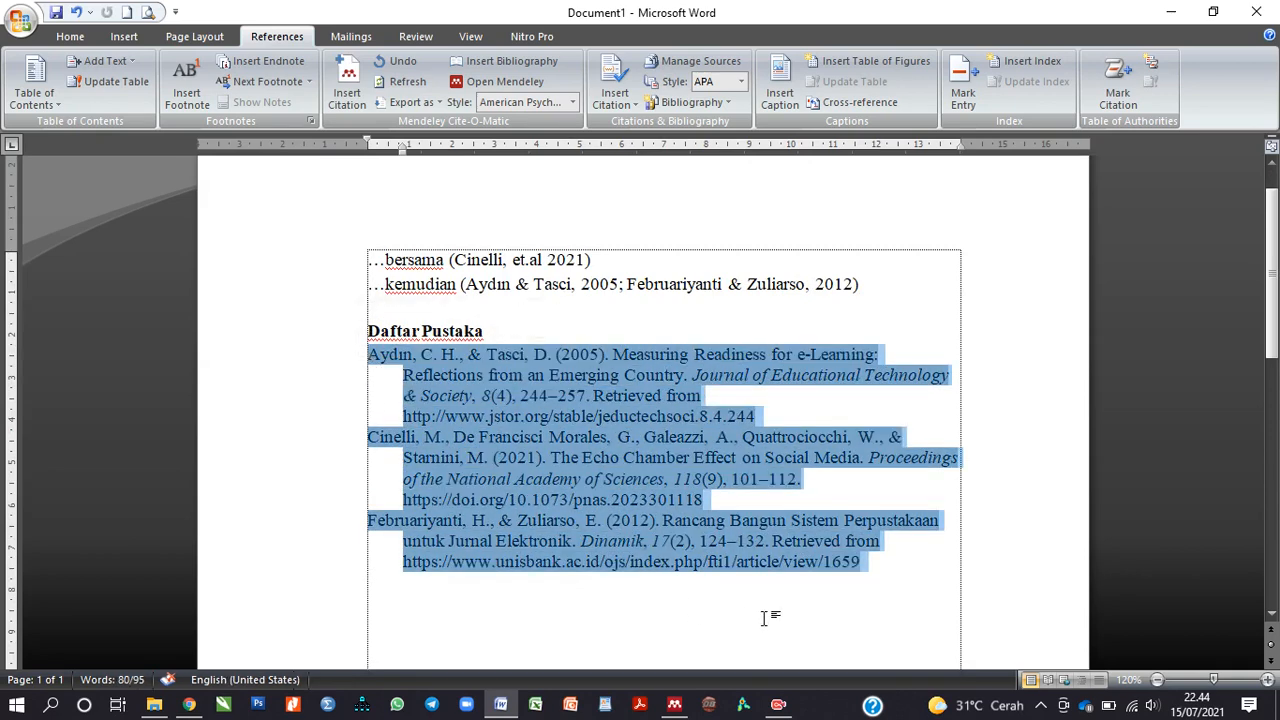
{"action": "left_click", "coordinate": [764, 619]}
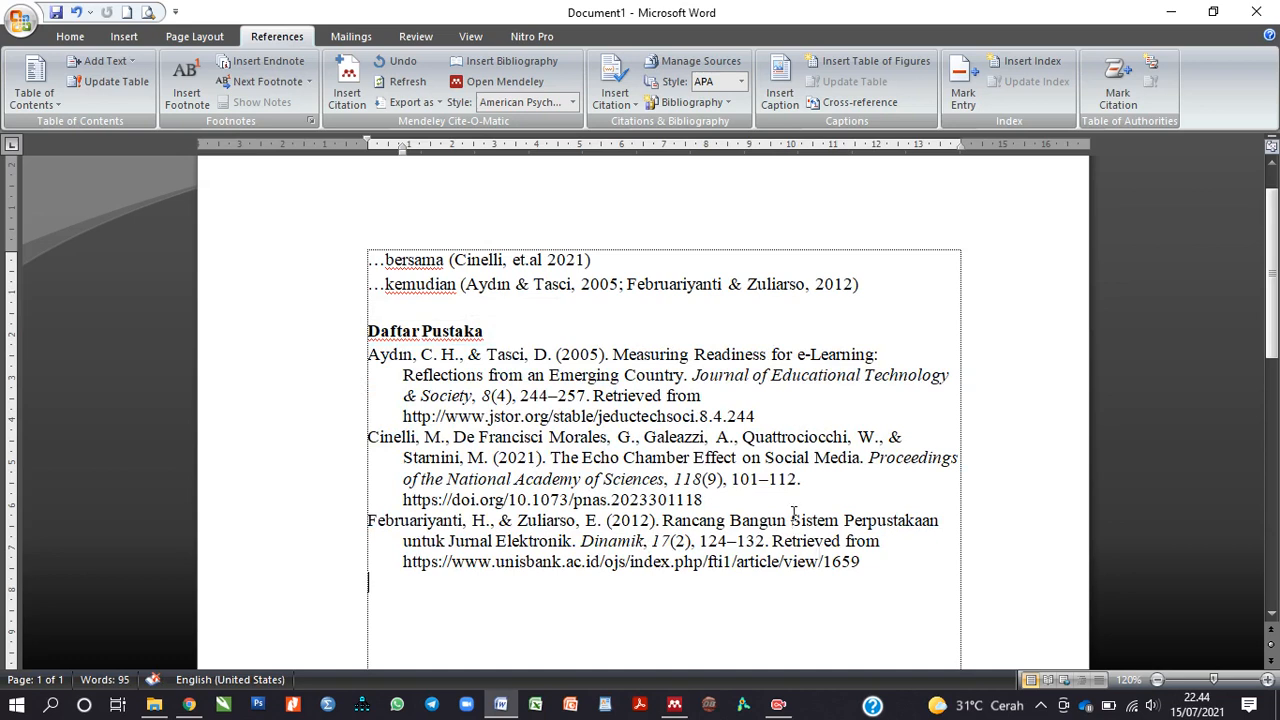
{"action": "scroll", "coordinate": [766, 510], "scroll_direction": "up", "scroll_amount": 1}
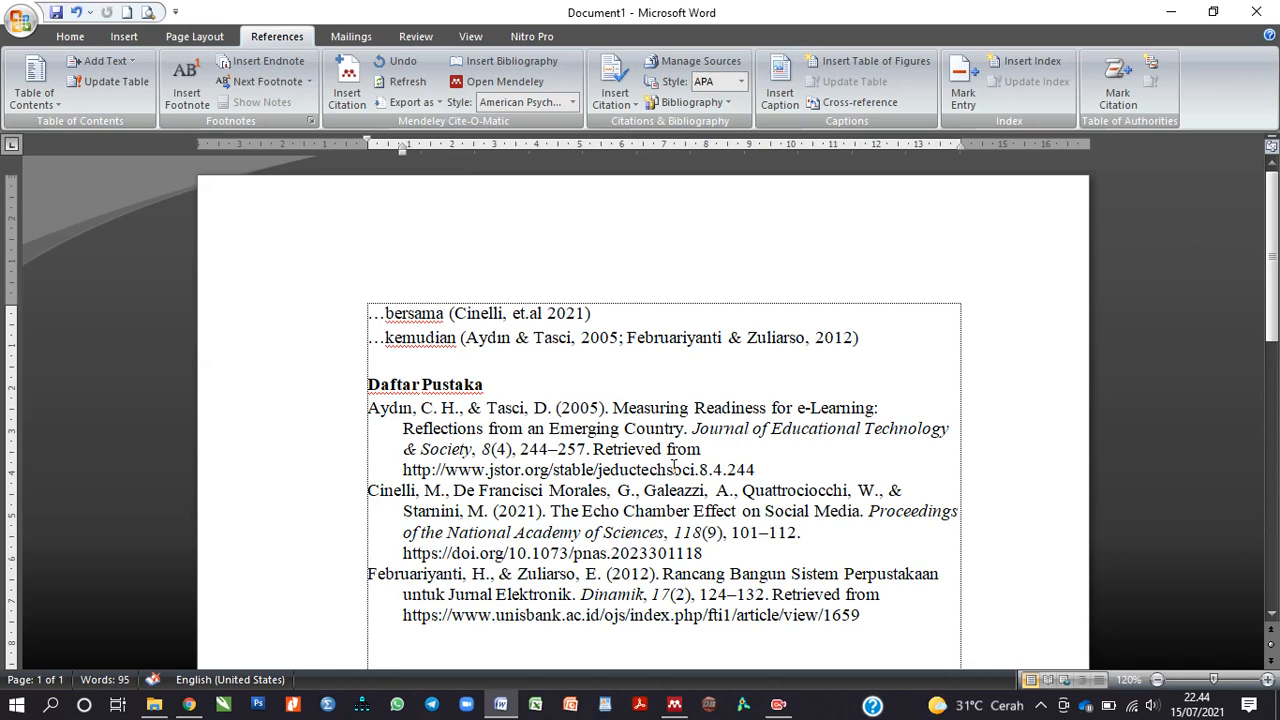
{"action": "scroll", "coordinate": [674, 468], "scroll_direction": "down", "scroll_amount": 1}
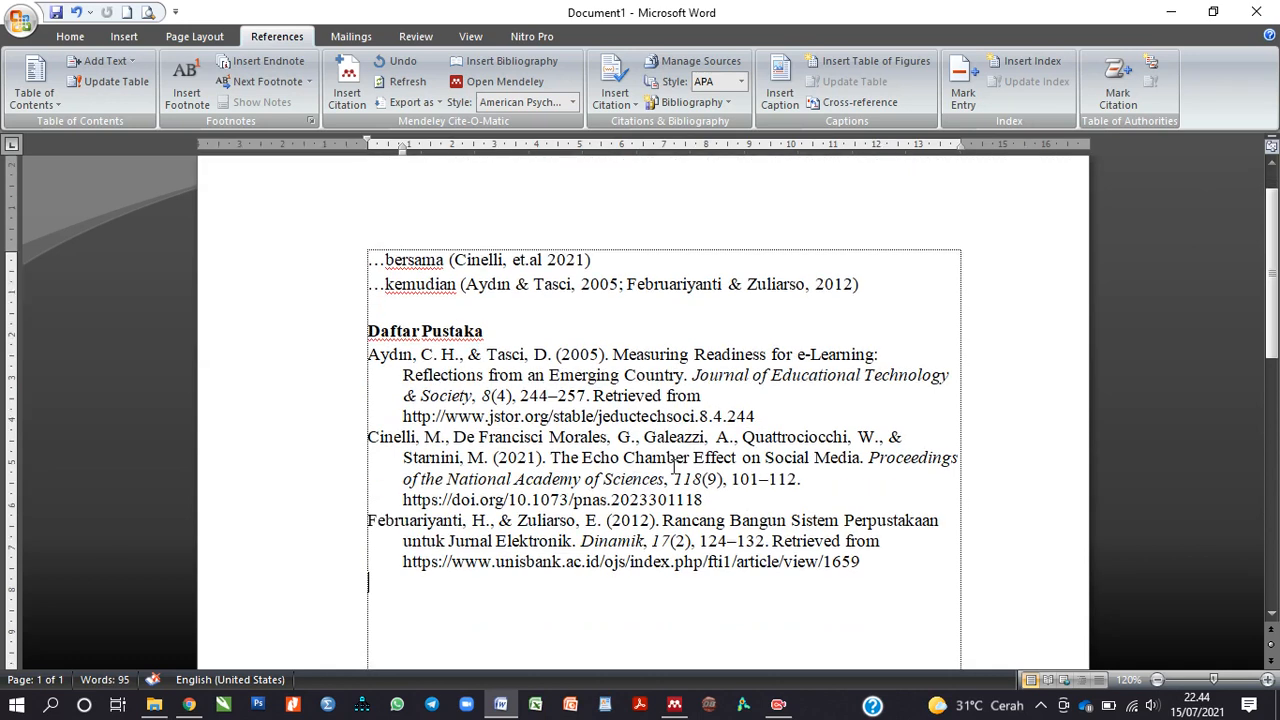
{"action": "left_click", "coordinate": [674, 704]}
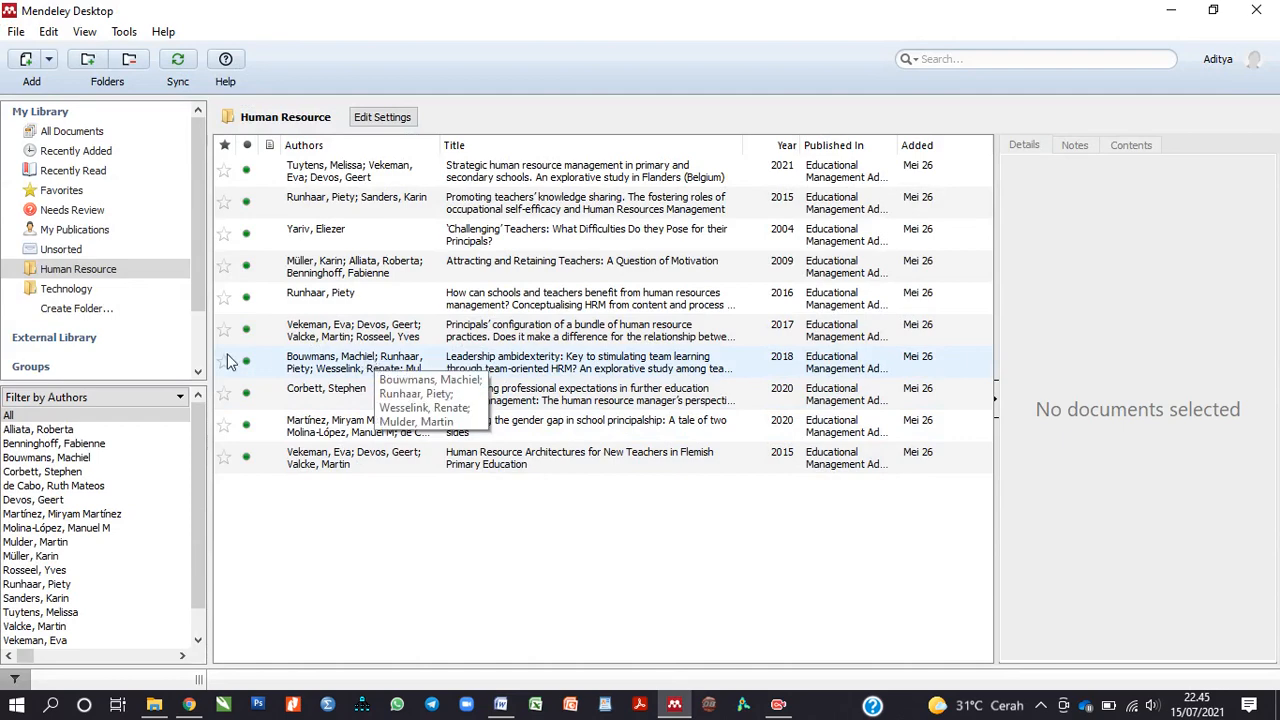
Step: Browse All Documents in the Mendeley library, return to the top, then go back to Word
{"action": "left_click", "coordinate": [64, 131]}
{"action": "scroll", "coordinate": [502, 343], "scroll_direction": "down", "scroll_amount": 3}
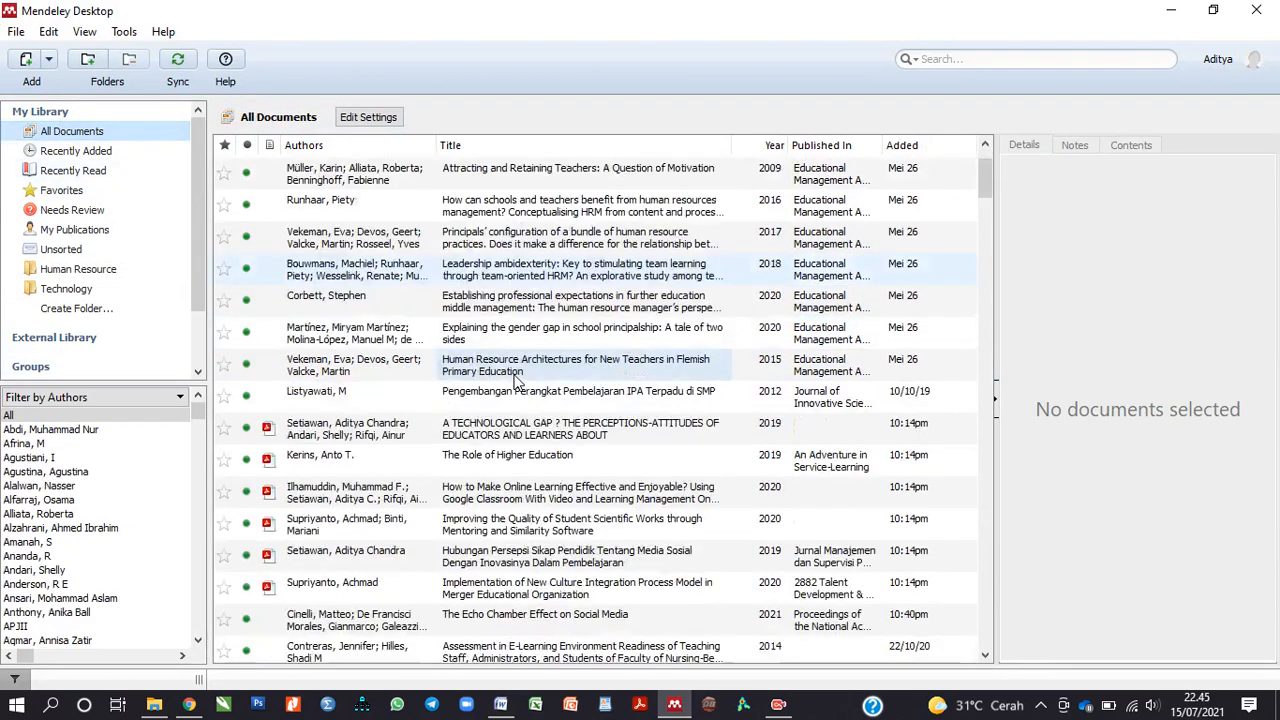
{"action": "scroll", "coordinate": [517, 388], "scroll_direction": "down", "scroll_amount": 15}
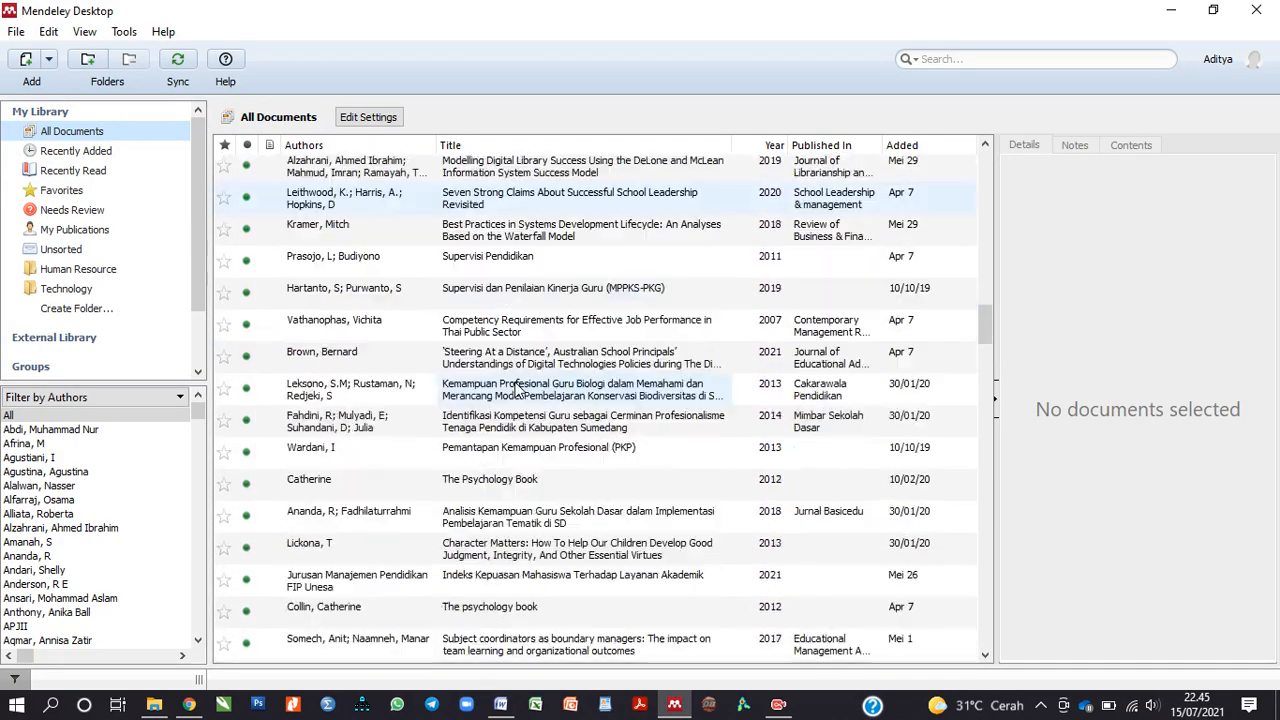
{"action": "scroll", "coordinate": [517, 388], "scroll_direction": "down", "scroll_amount": 10}
{"action": "scroll", "coordinate": [517, 388], "scroll_direction": "down", "scroll_amount": 3}
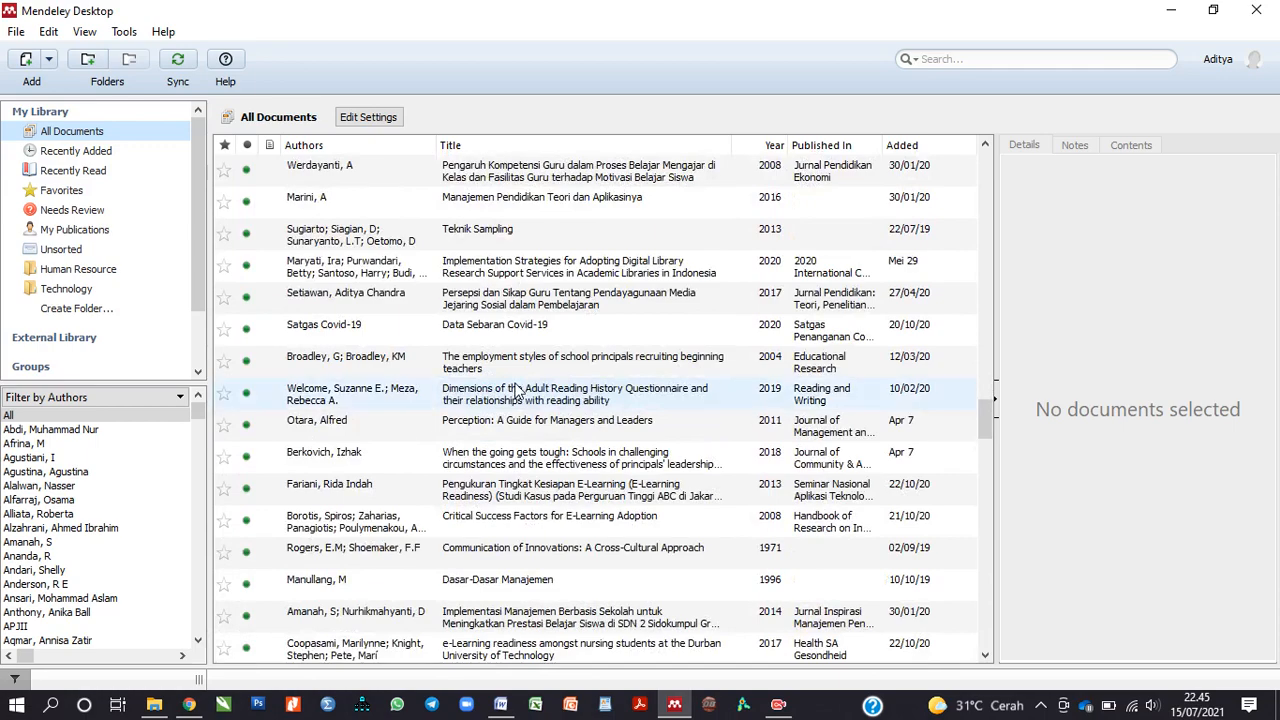
{"action": "scroll", "coordinate": [517, 388], "scroll_direction": "down", "scroll_amount": 4}
{"action": "scroll", "coordinate": [517, 388], "scroll_direction": "down", "scroll_amount": 3}
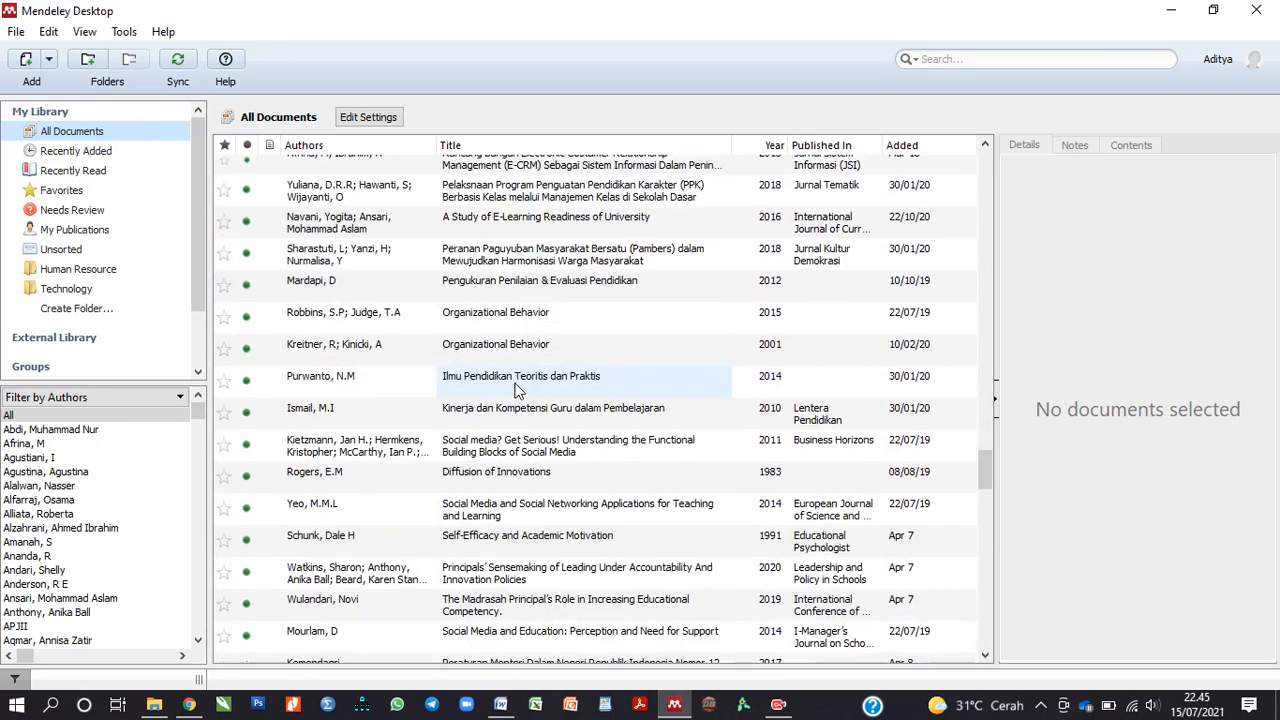
{"action": "scroll", "coordinate": [517, 388], "scroll_direction": "up", "scroll_amount": 9}
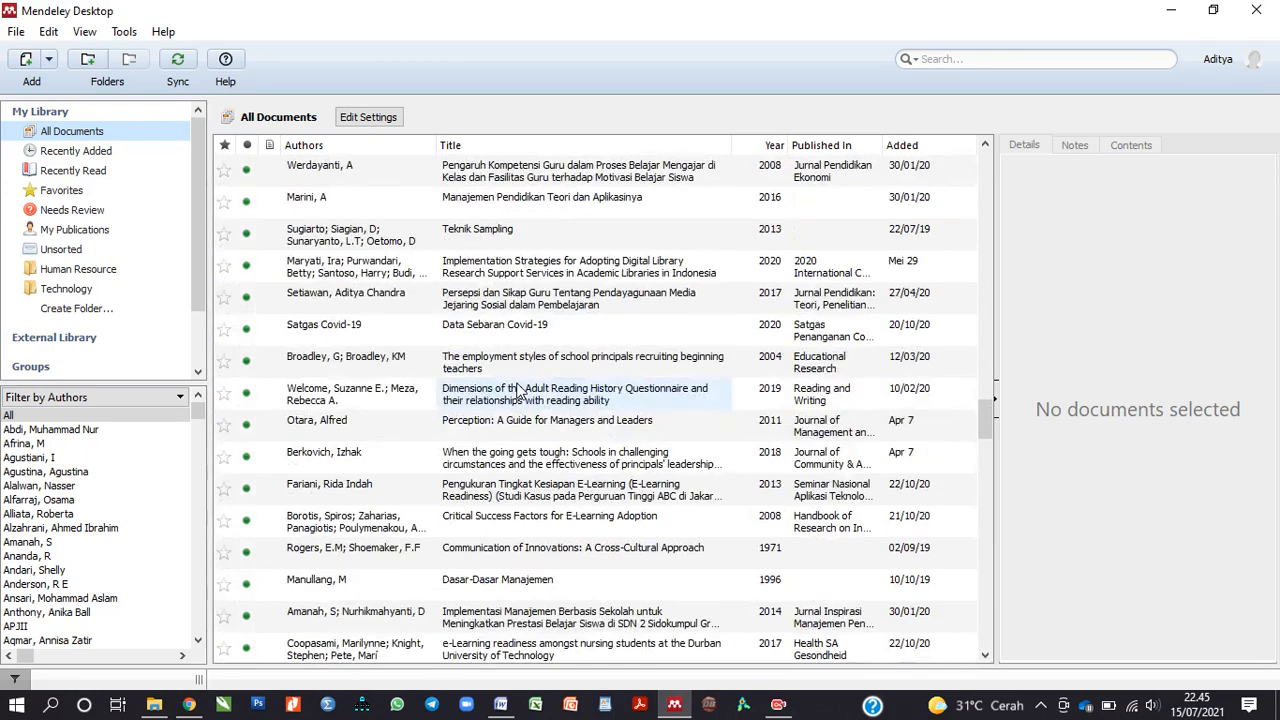
{"action": "left_click_drag", "start_coordinate": [983, 401], "coordinate": [950, 142]}
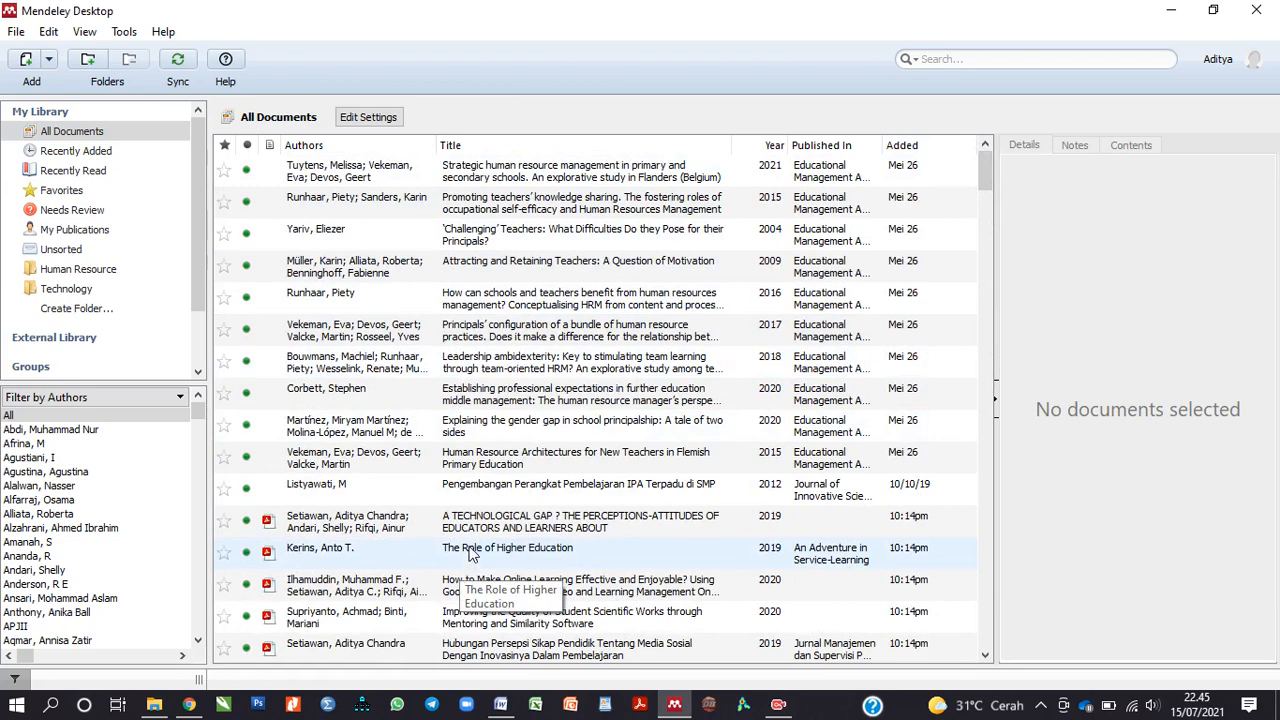
{"action": "left_click", "coordinate": [503, 707]}
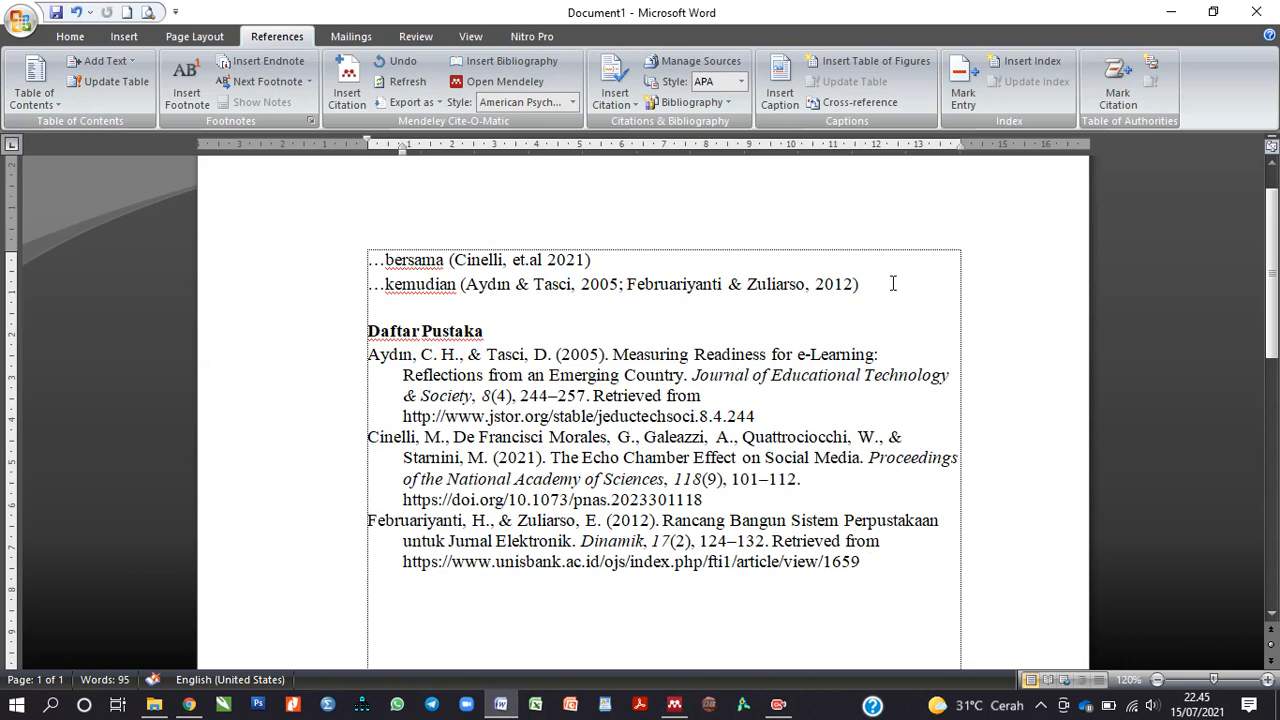
Step: Check the bibliography field and both in-text citation fields
{"action": "left_click", "coordinate": [872, 416]}
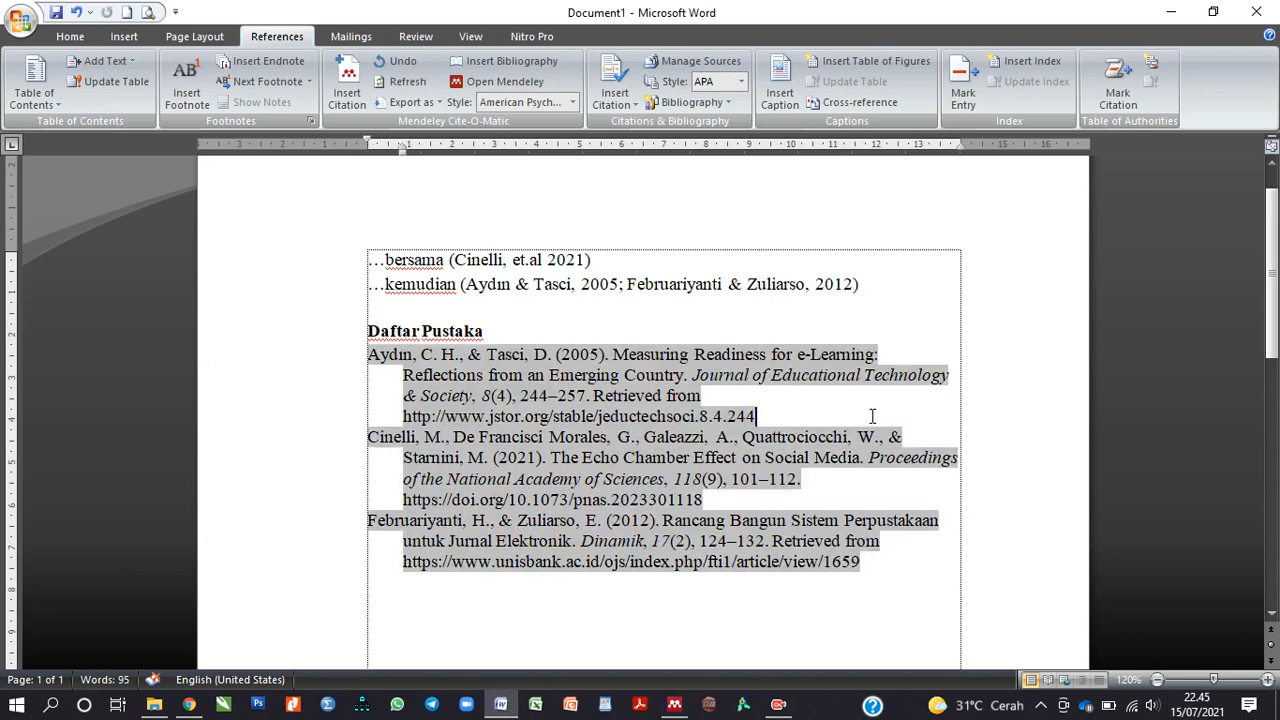
{"action": "left_click", "coordinate": [837, 603]}
{"action": "left_click", "coordinate": [707, 288]}
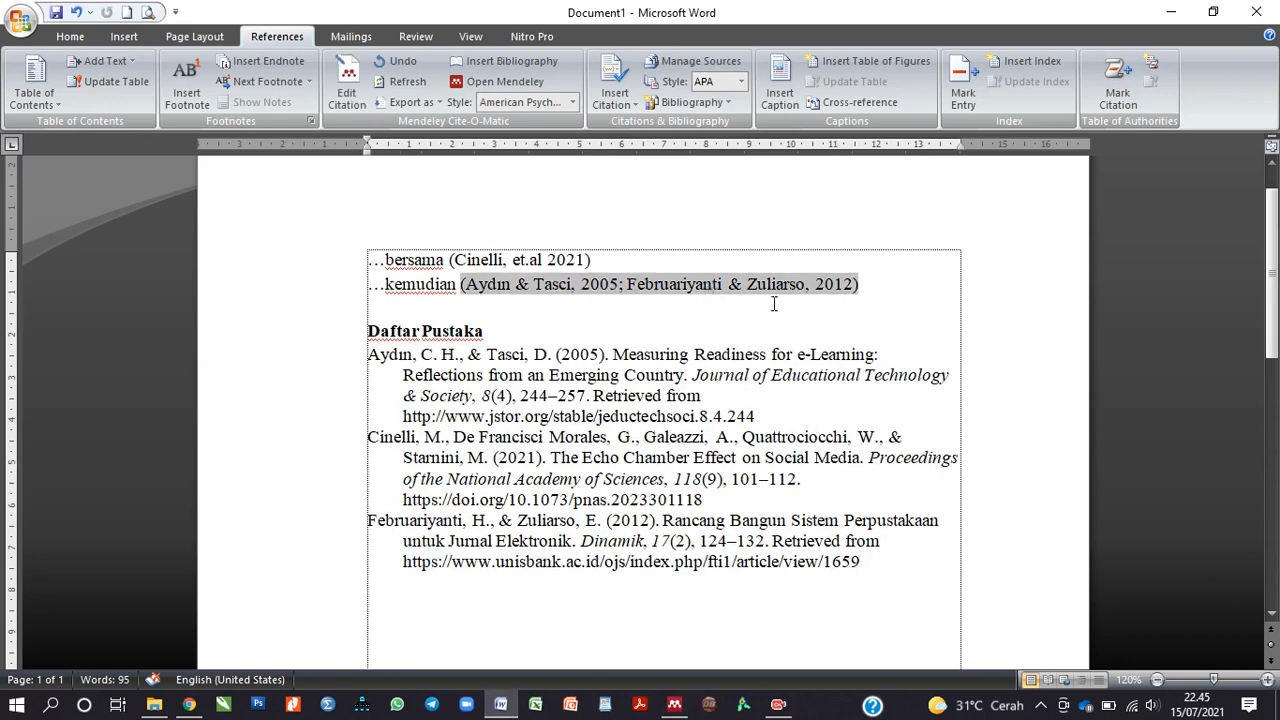
{"action": "left_click", "coordinate": [862, 286]}
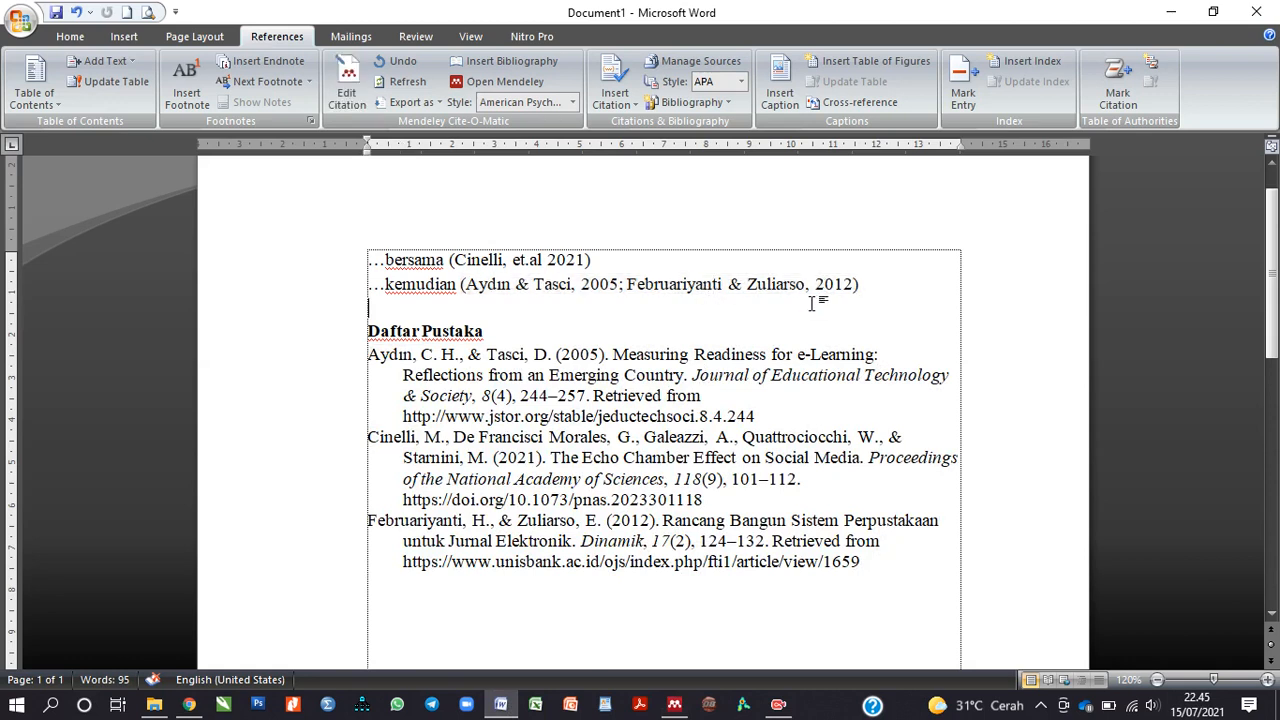
{"action": "left_click", "coordinate": [575, 262]}
{"action": "left_click", "coordinate": [716, 282]}
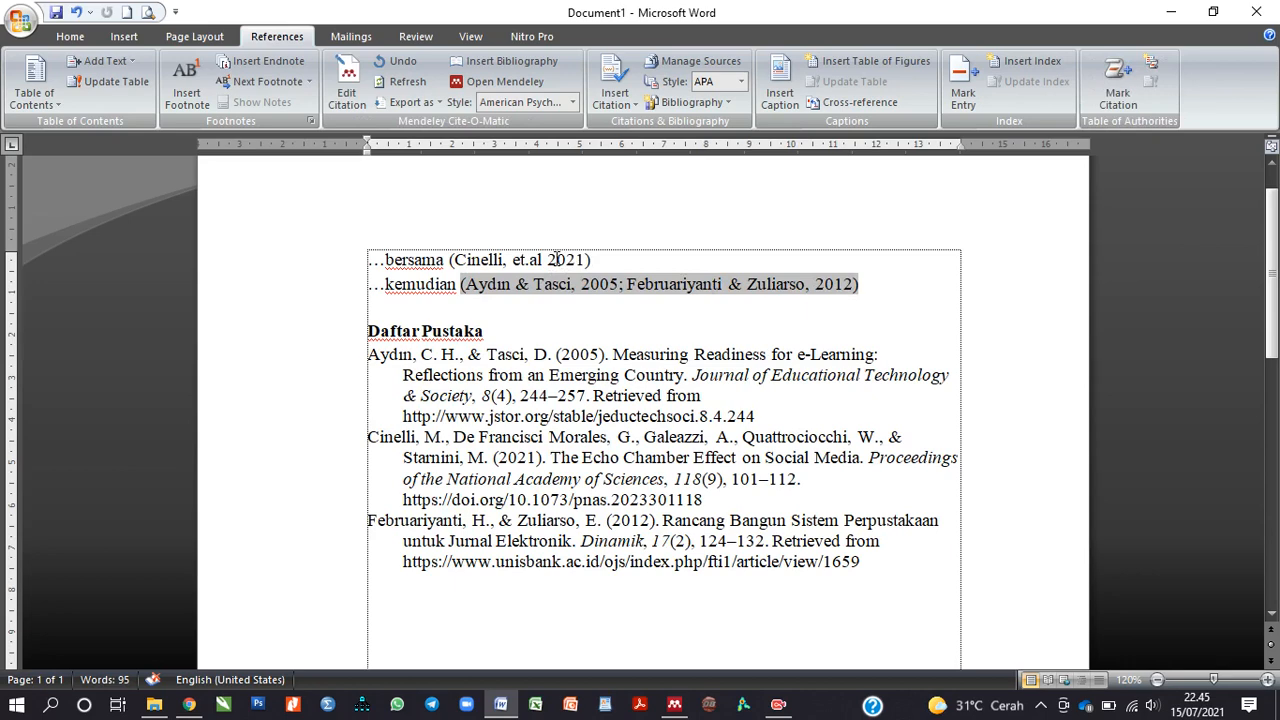
{"action": "left_click", "coordinate": [555, 260]}
{"action": "left_click", "coordinate": [598, 260]}
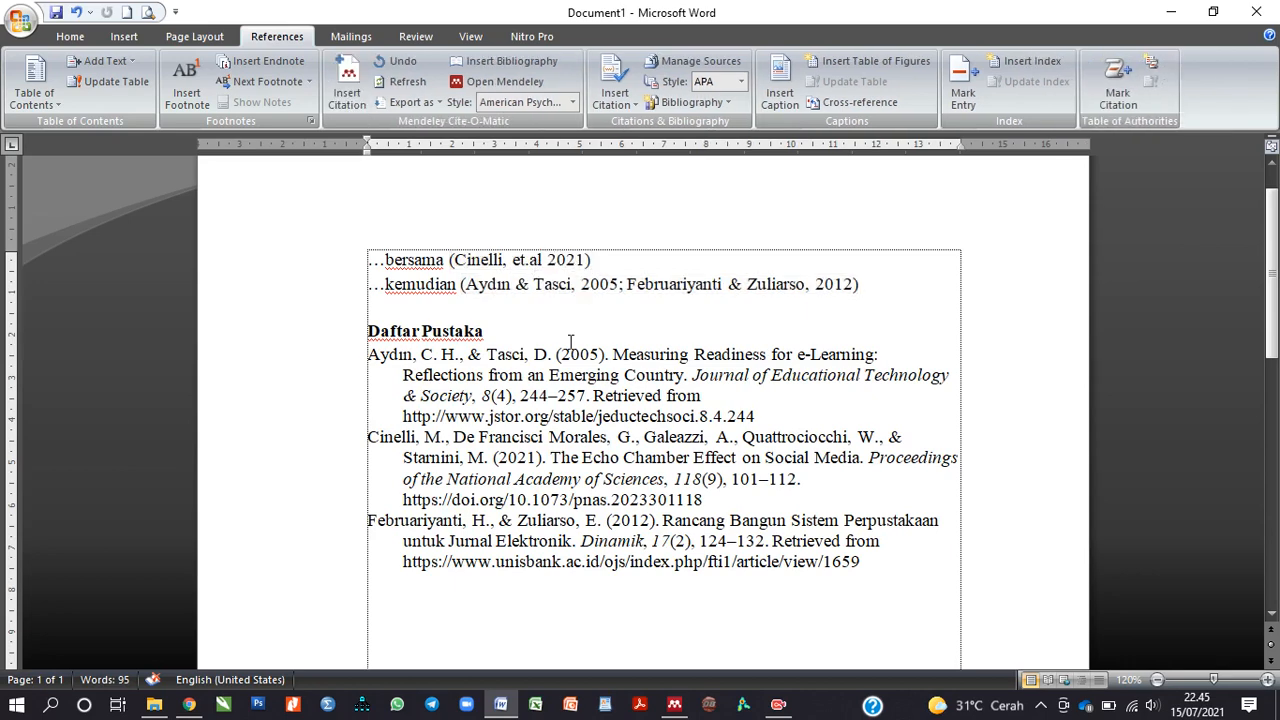
Step: Select and delete all three reference entries under Daftar Pustaka
{"action": "left_click", "coordinate": [550, 396]}
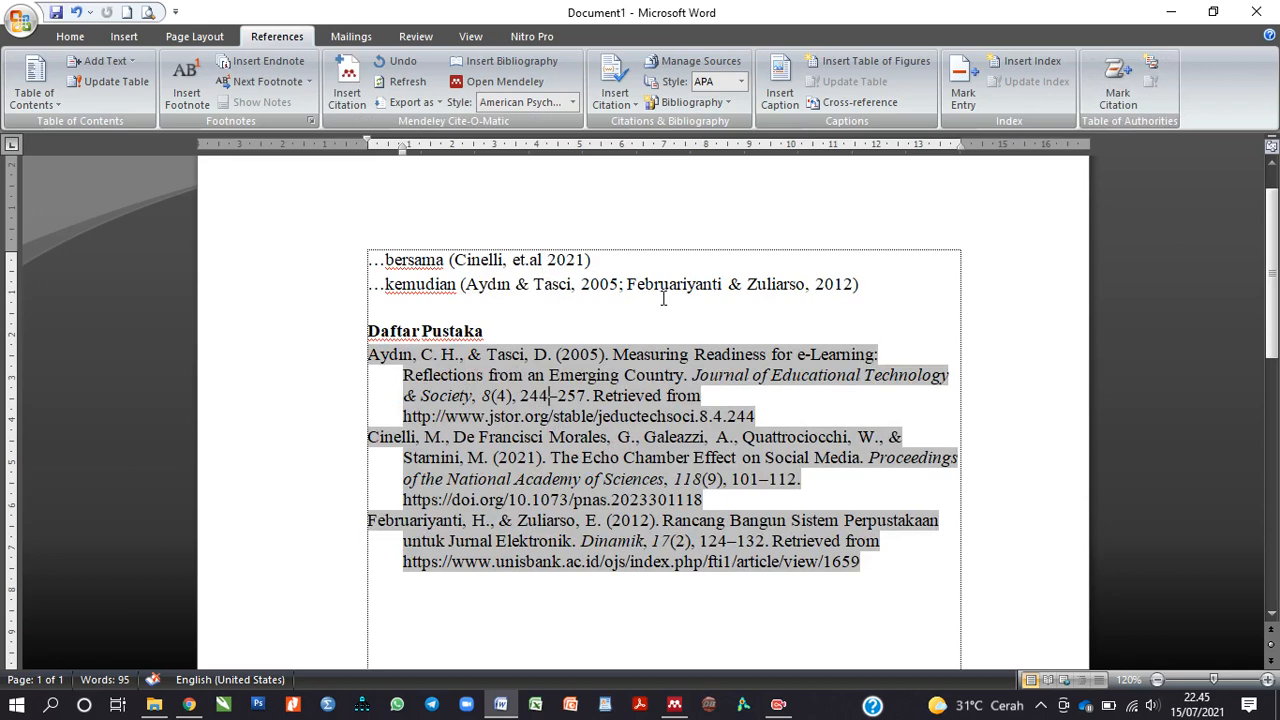
{"action": "mouse_move", "coordinate": [886, 563]}
{"action": "left_mouse_down"}
{"action": "mouse_move", "coordinate": [508, 440]}
{"action": "mouse_move", "coordinate": [350, 362]}
{"action": "left_mouse_up"}
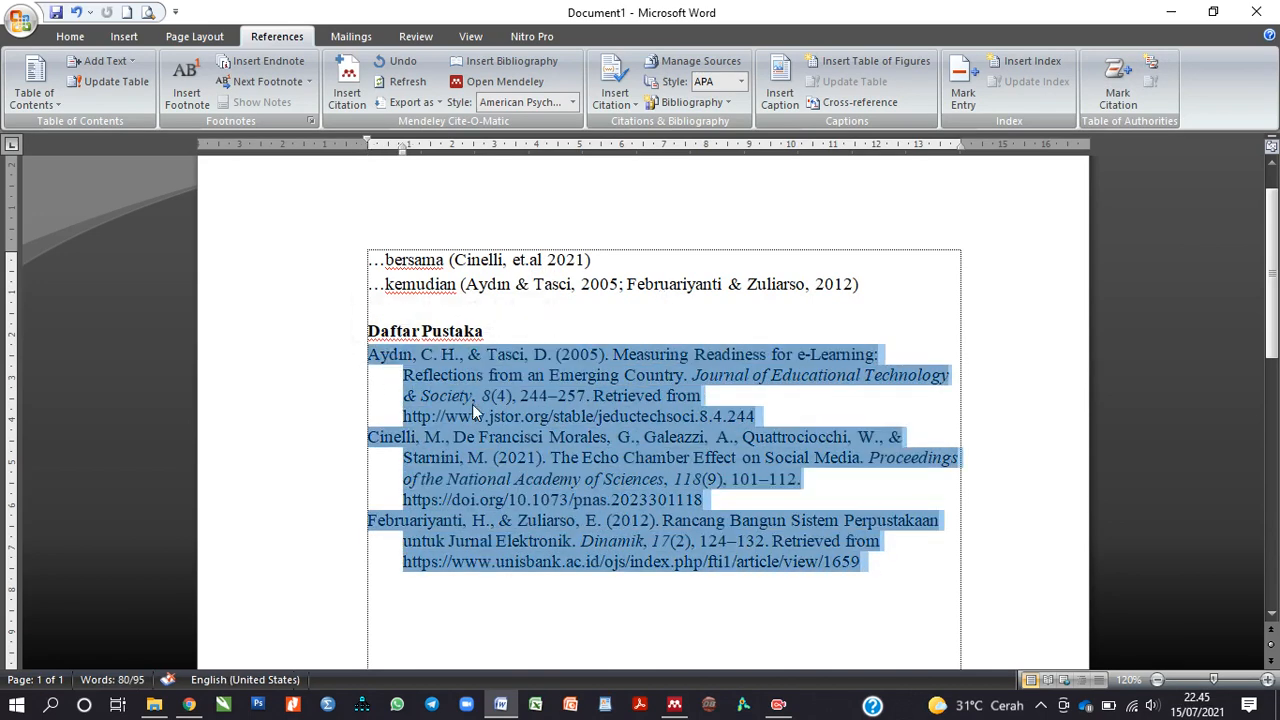
{"action": "key", "text": "Delete"}
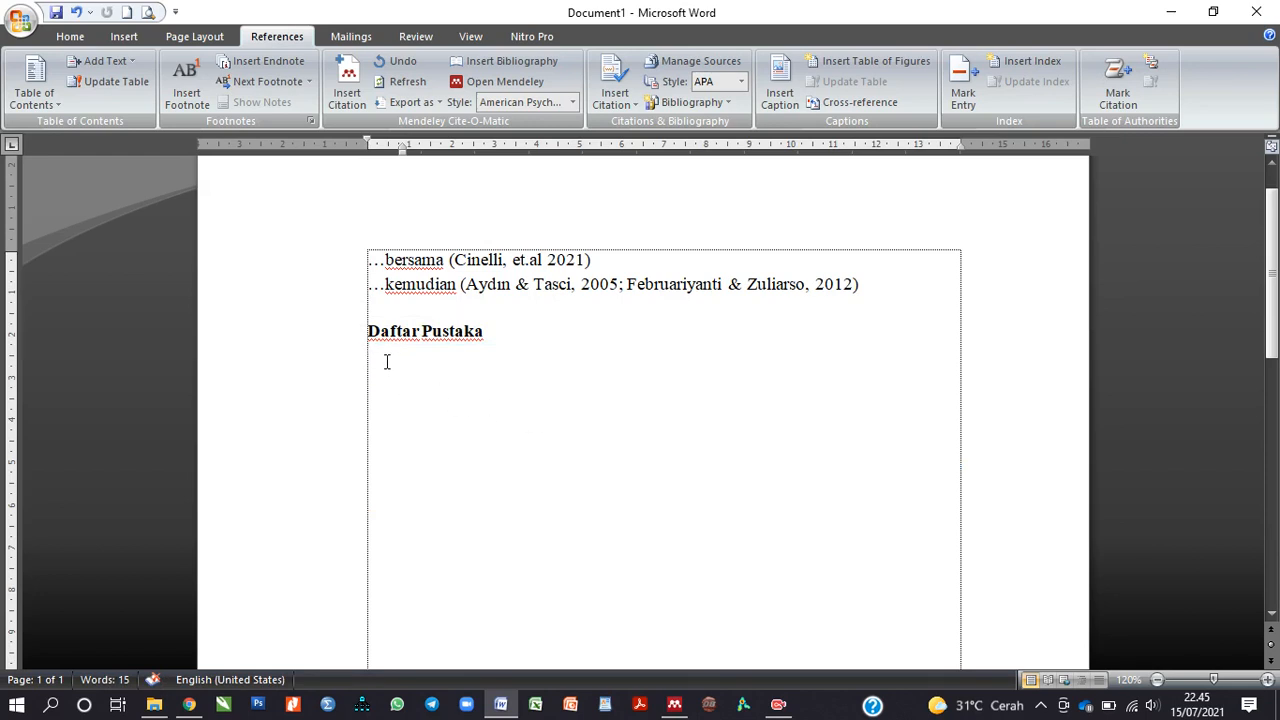
Step: Add a third line reading '…berubah' below the second citation line
{"action": "left_click", "coordinate": [884, 289]}
{"action": "key", "text": "Return"}
{"action": "type", "text": "..."}
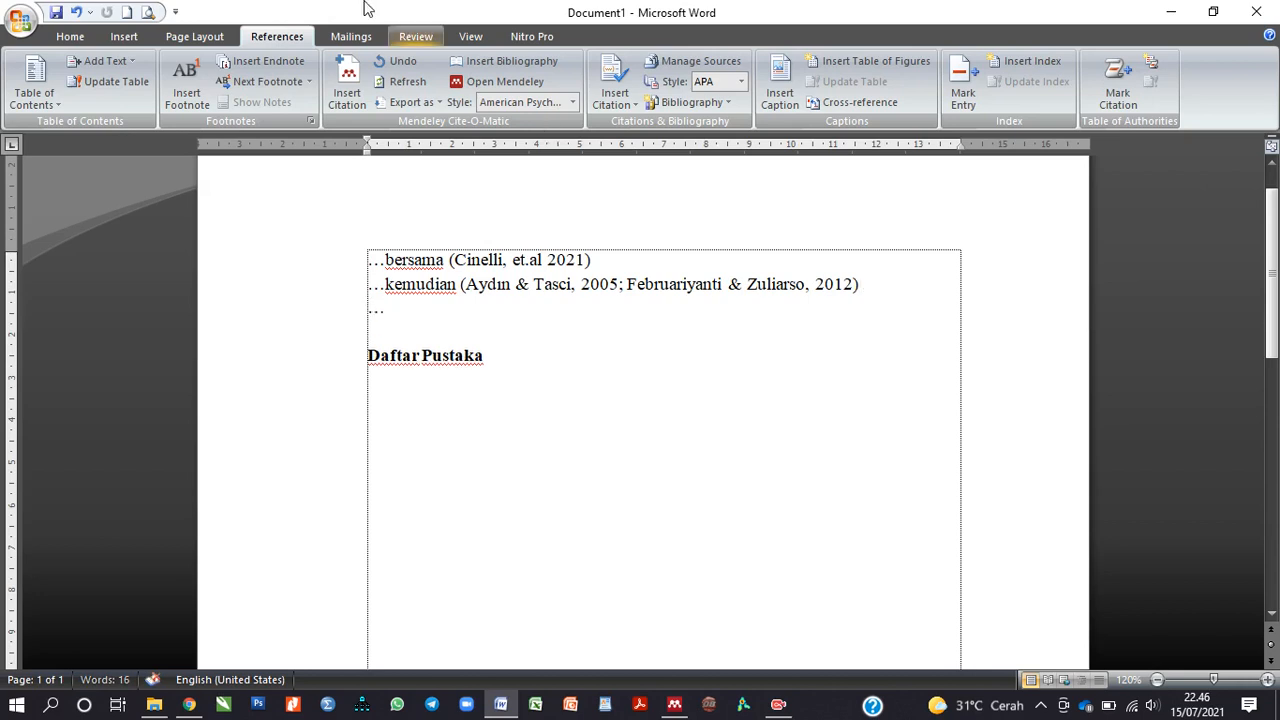
{"action": "left_click", "coordinate": [347, 85]}
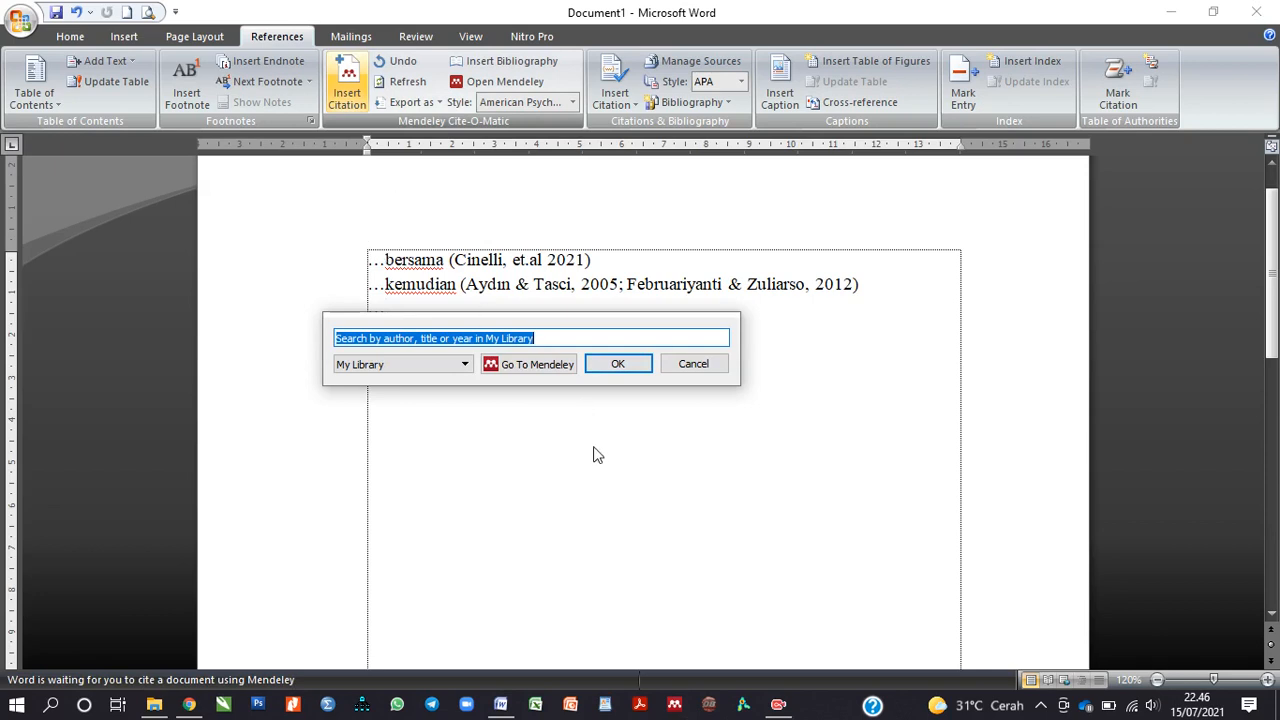
{"action": "key", "text": "Escape"}
{"action": "type", "text": "berubah"}
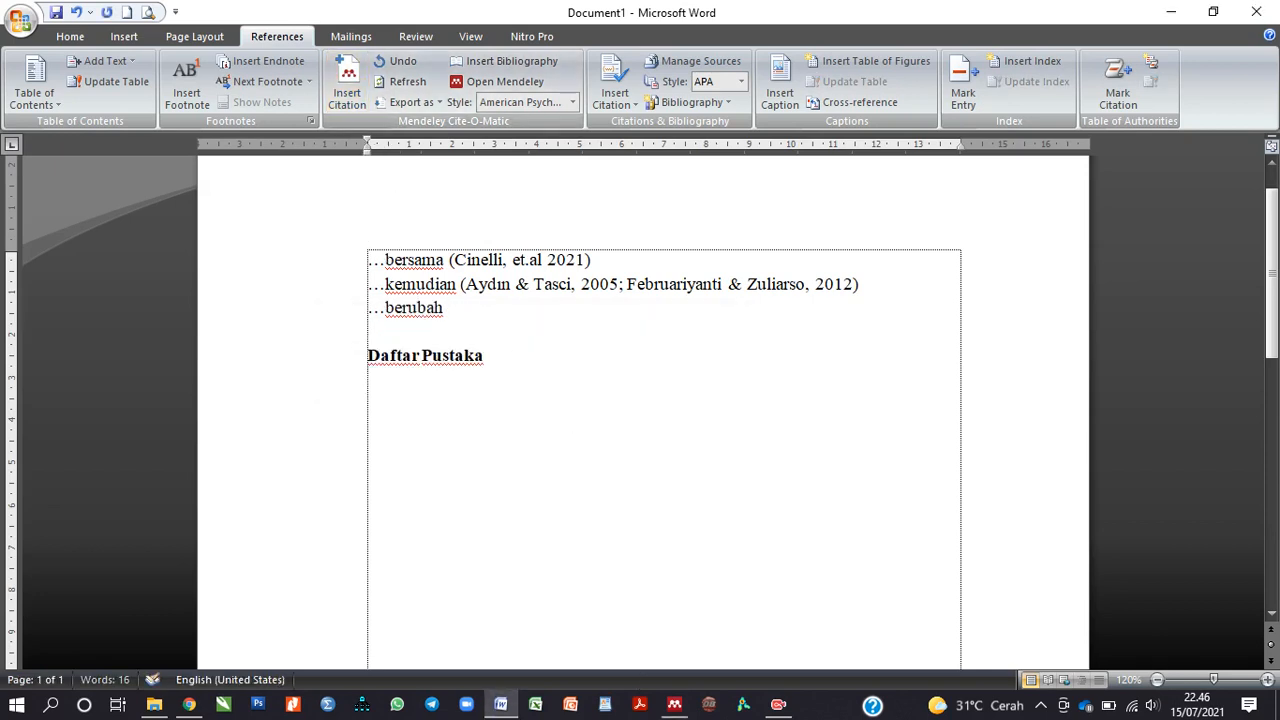
Step: Insert a Mendeley citation for the 2017 Setiawan article, searched as 'setiaw'
{"action": "left_click", "coordinate": [347, 85]}
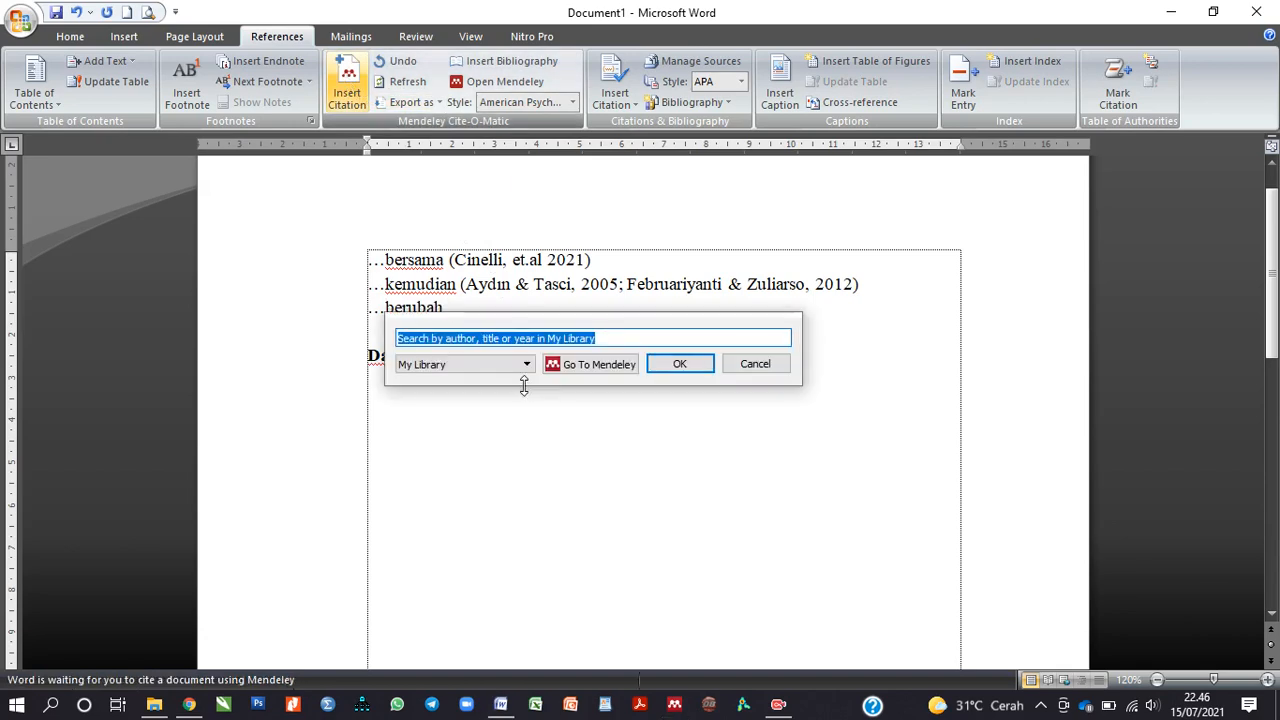
{"action": "type", "text": "setu"}
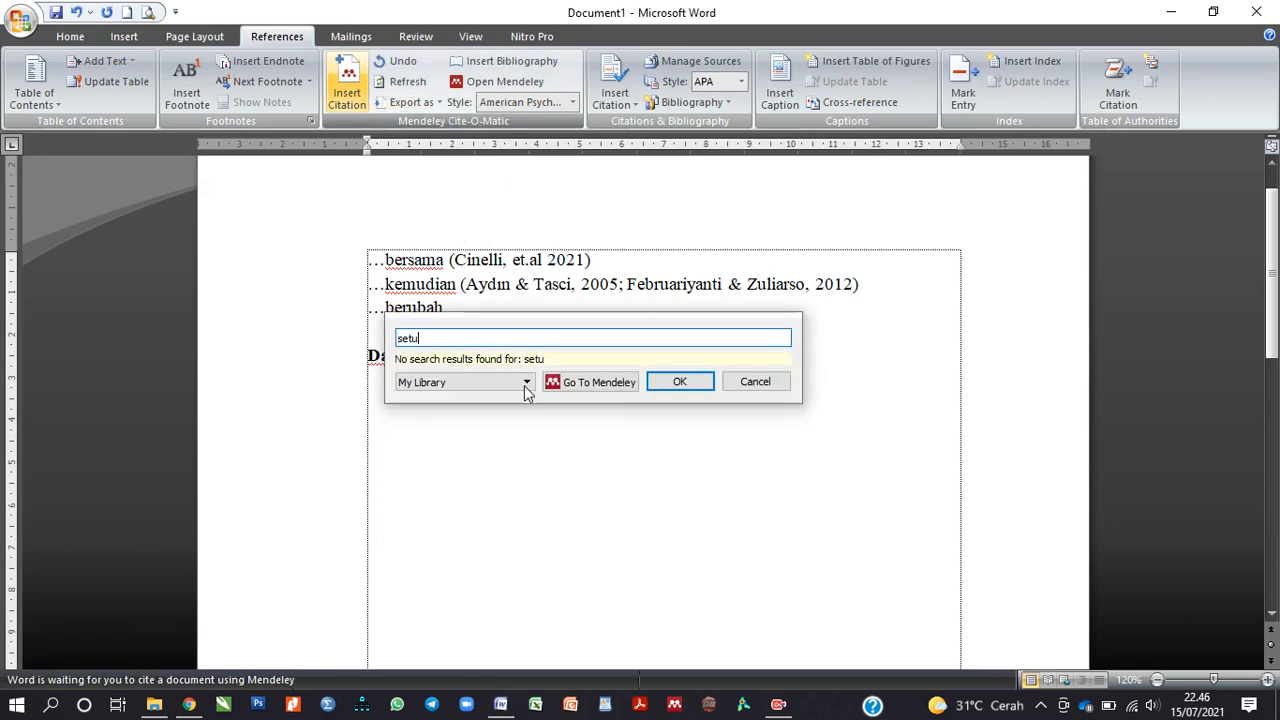
{"action": "key", "text": "BackSpace"}
{"action": "type", "text": "iaw"}
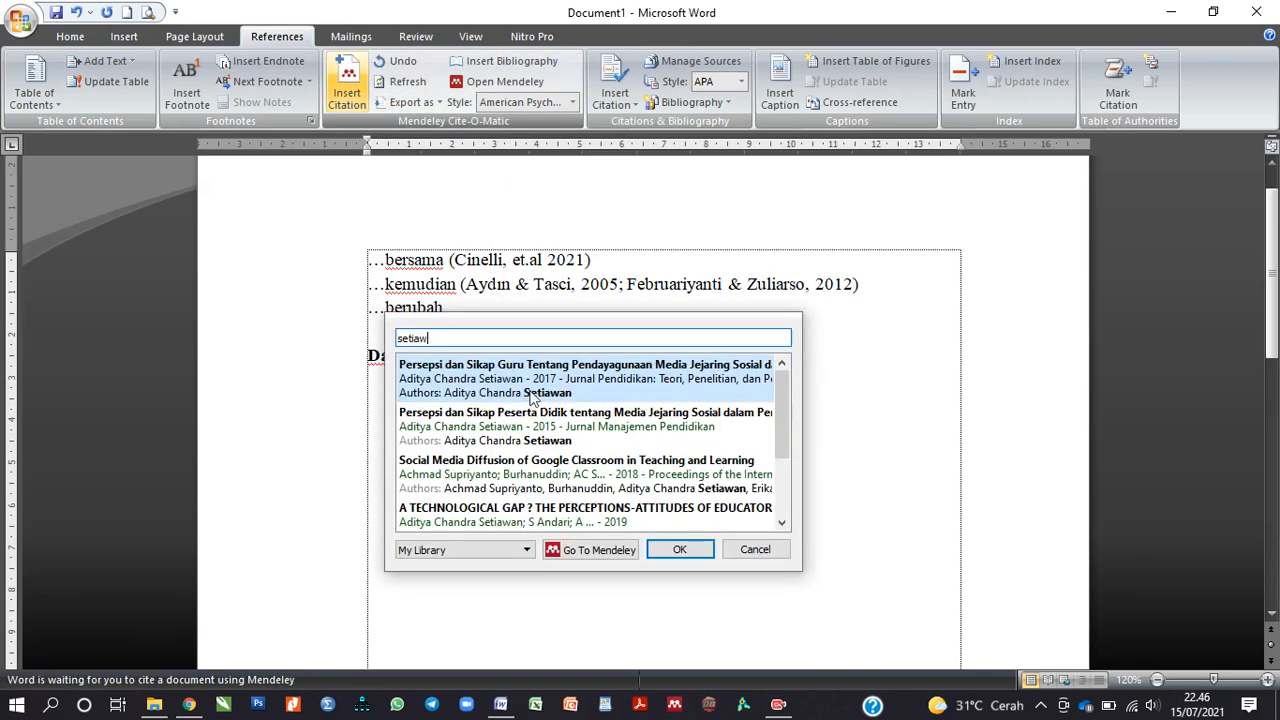
{"action": "left_click", "coordinate": [541, 397]}
{"action": "left_click", "coordinate": [667, 370]}
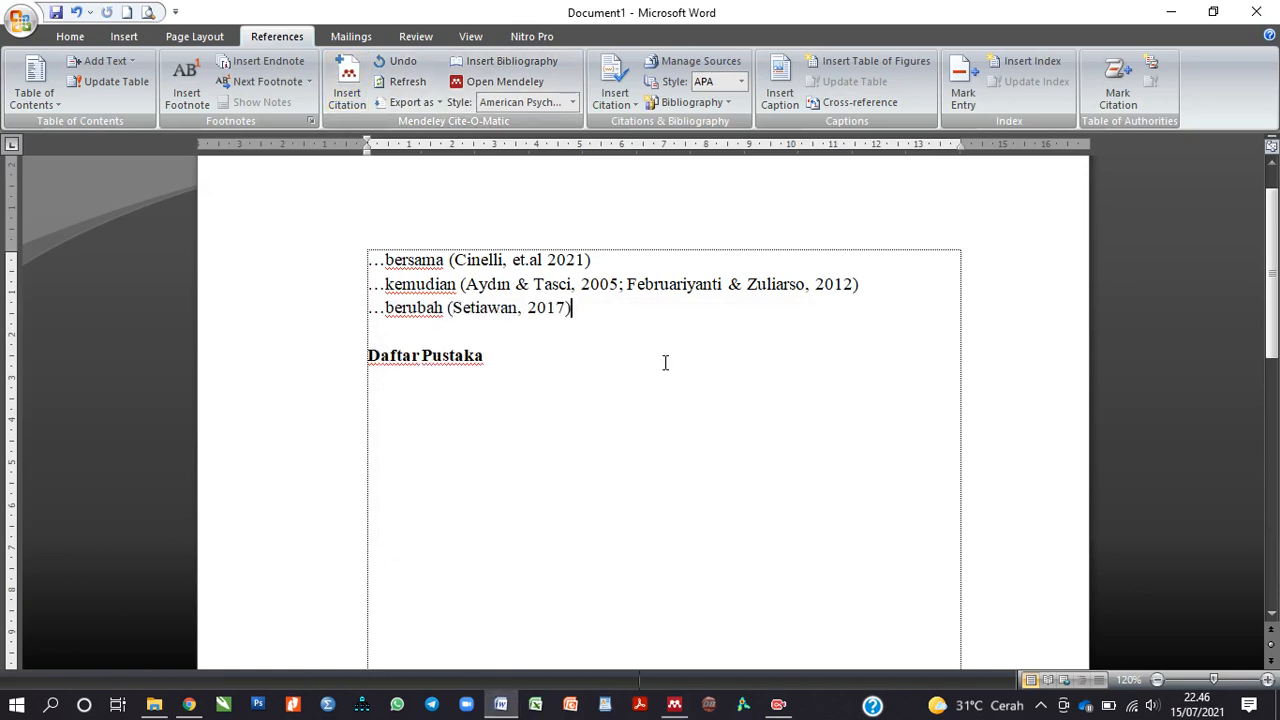
Step: Check the first, second and Setiawan citation fields
{"action": "left_click", "coordinate": [419, 384]}
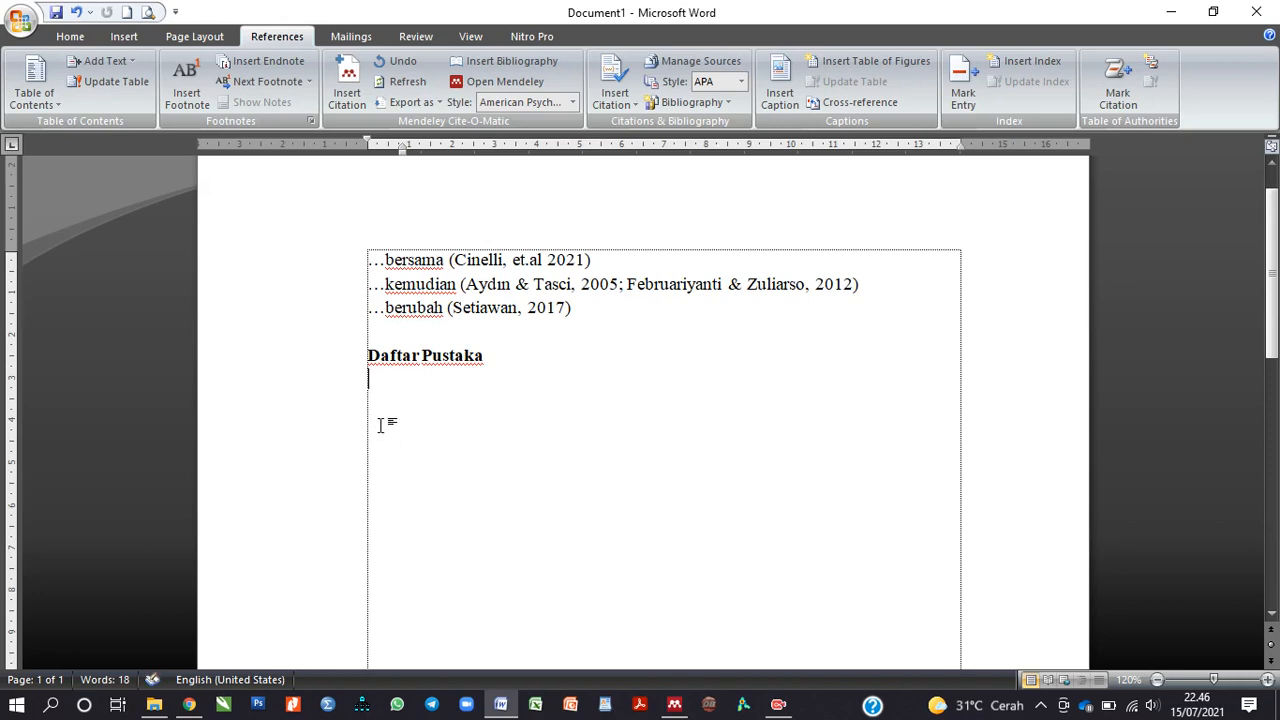
{"action": "left_click", "coordinate": [773, 288]}
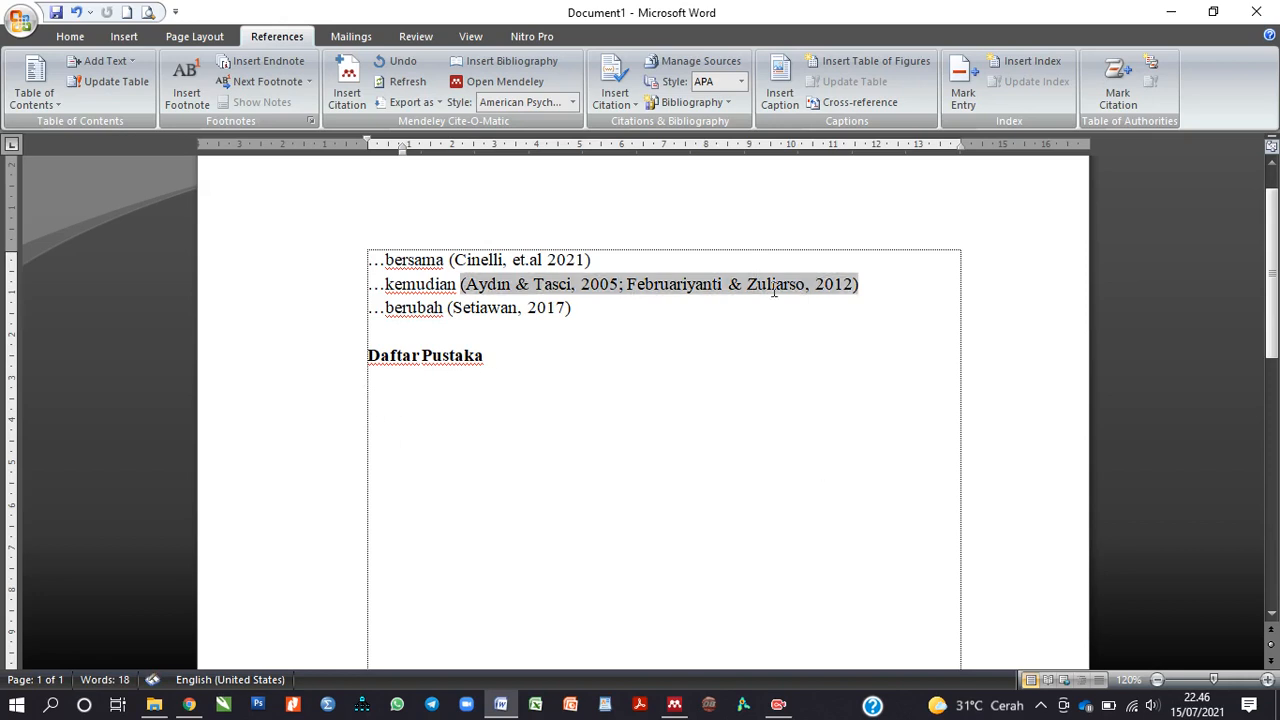
{"action": "left_click", "coordinate": [553, 262]}
{"action": "left_click", "coordinate": [484, 290]}
{"action": "left_click", "coordinate": [488, 310]}
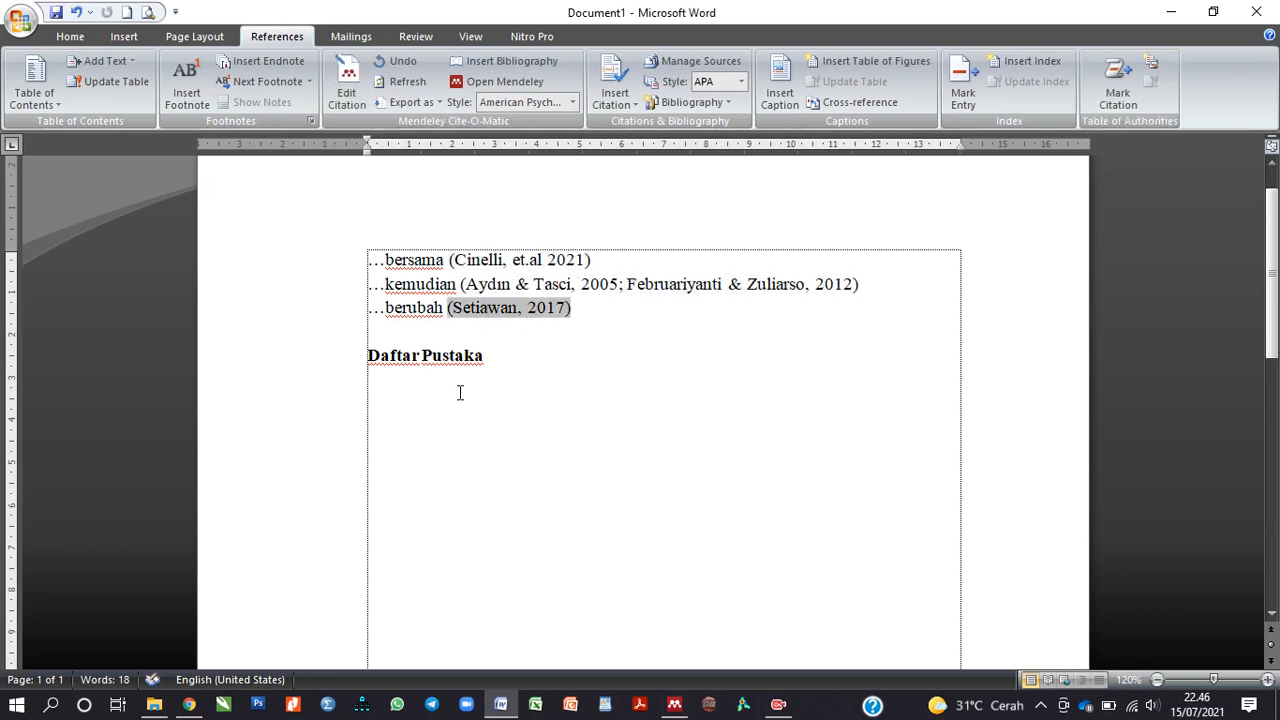
Step: Insert the Mendeley bibliography on the empty line under Daftar Pustaka
{"action": "left_click", "coordinate": [385, 381]}
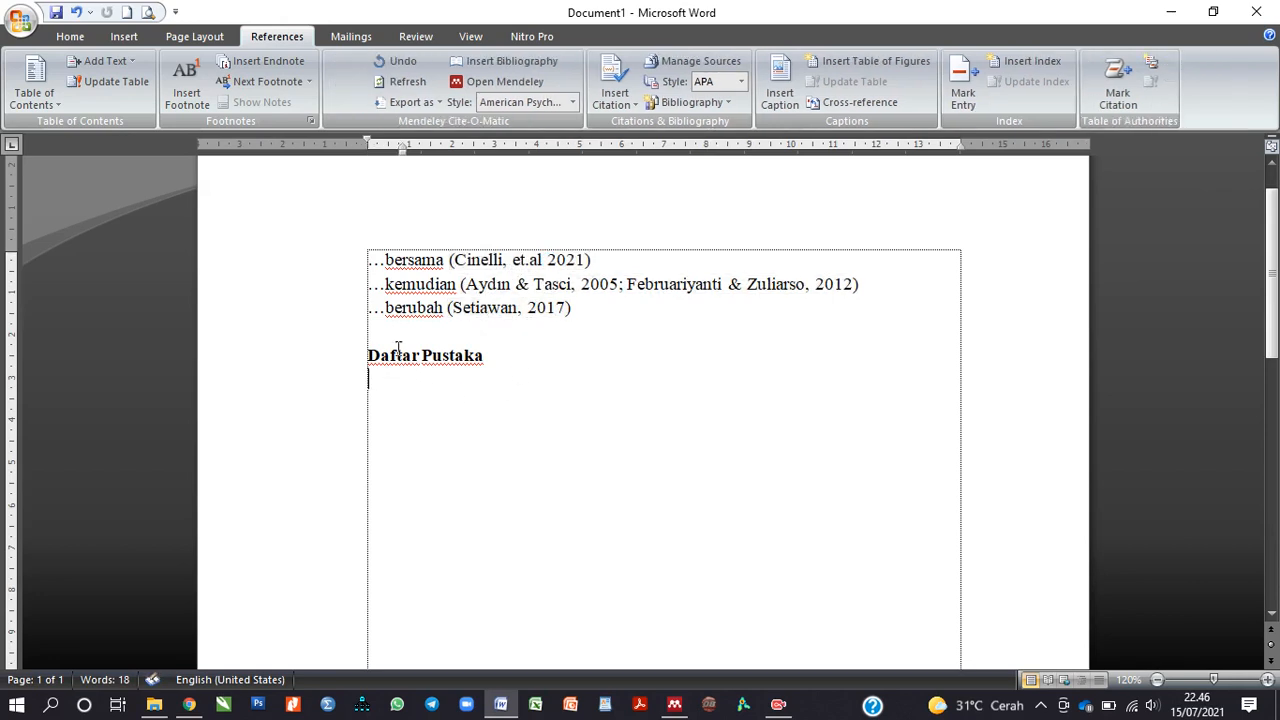
{"action": "left_click", "coordinate": [505, 75]}
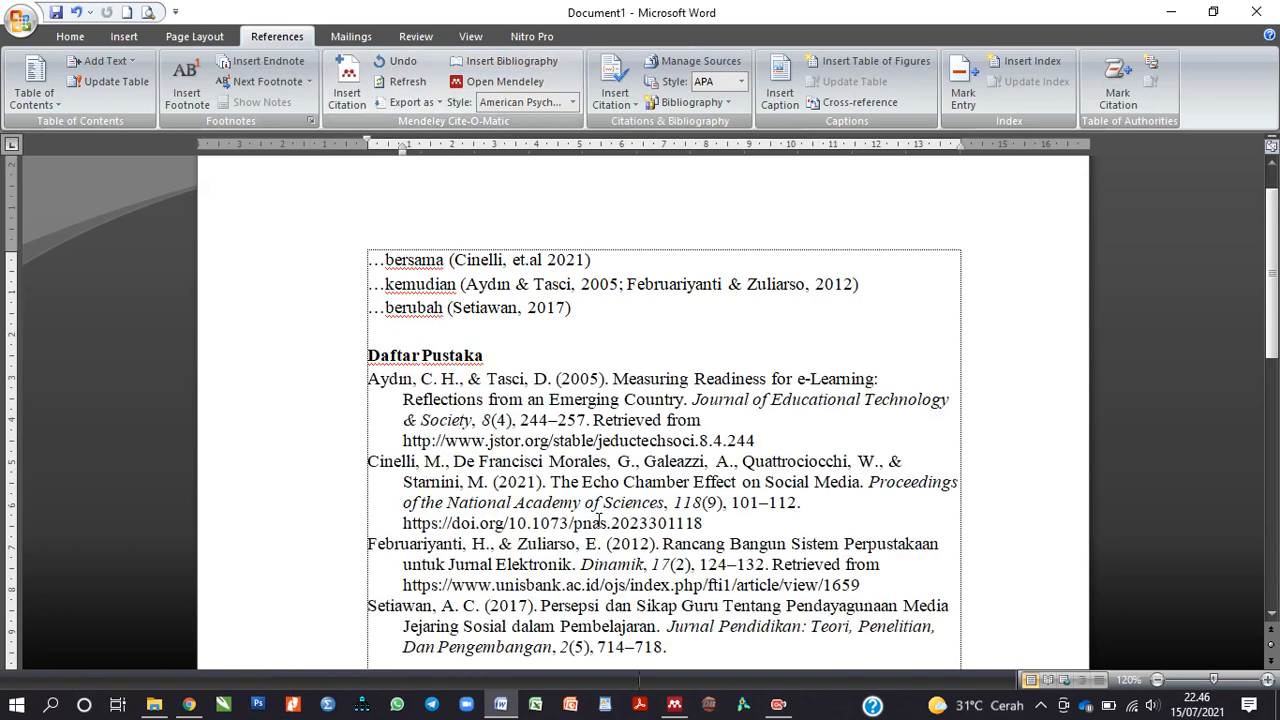
{"action": "scroll", "coordinate": [596, 523], "scroll_direction": "down", "scroll_amount": 1}
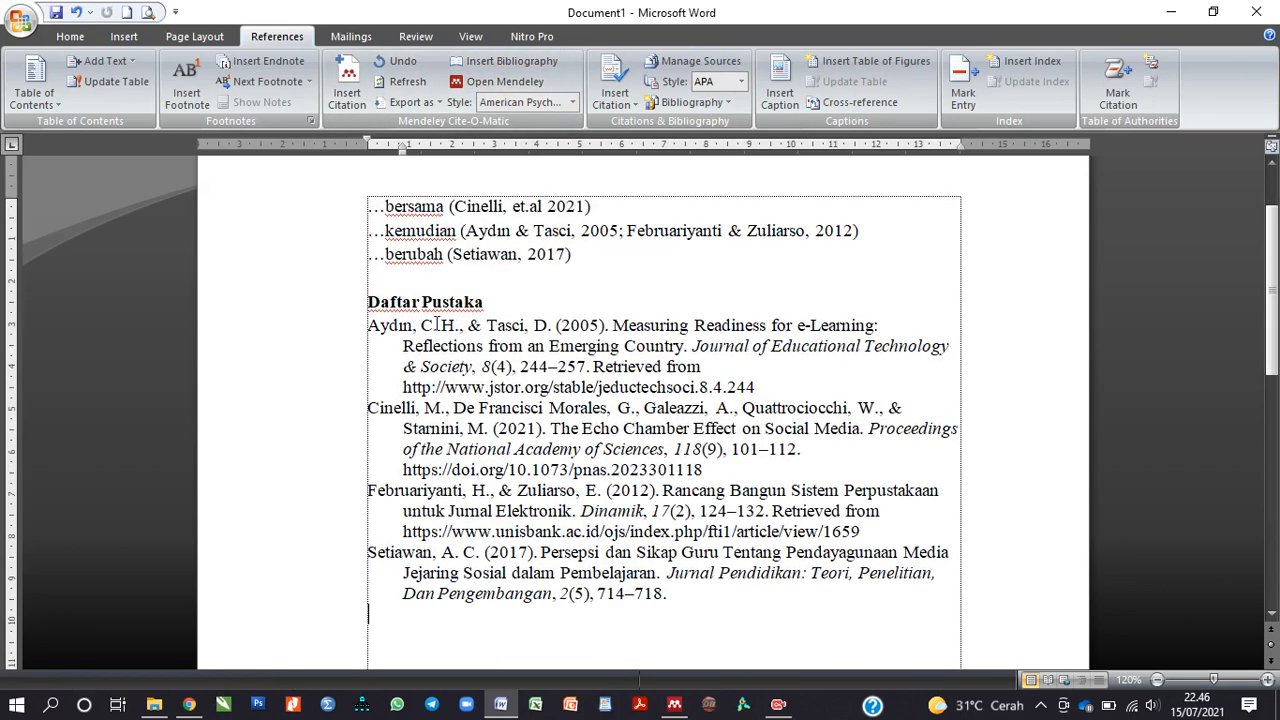
{"action": "scroll", "coordinate": [484, 342], "scroll_direction": "up", "scroll_amount": 1}
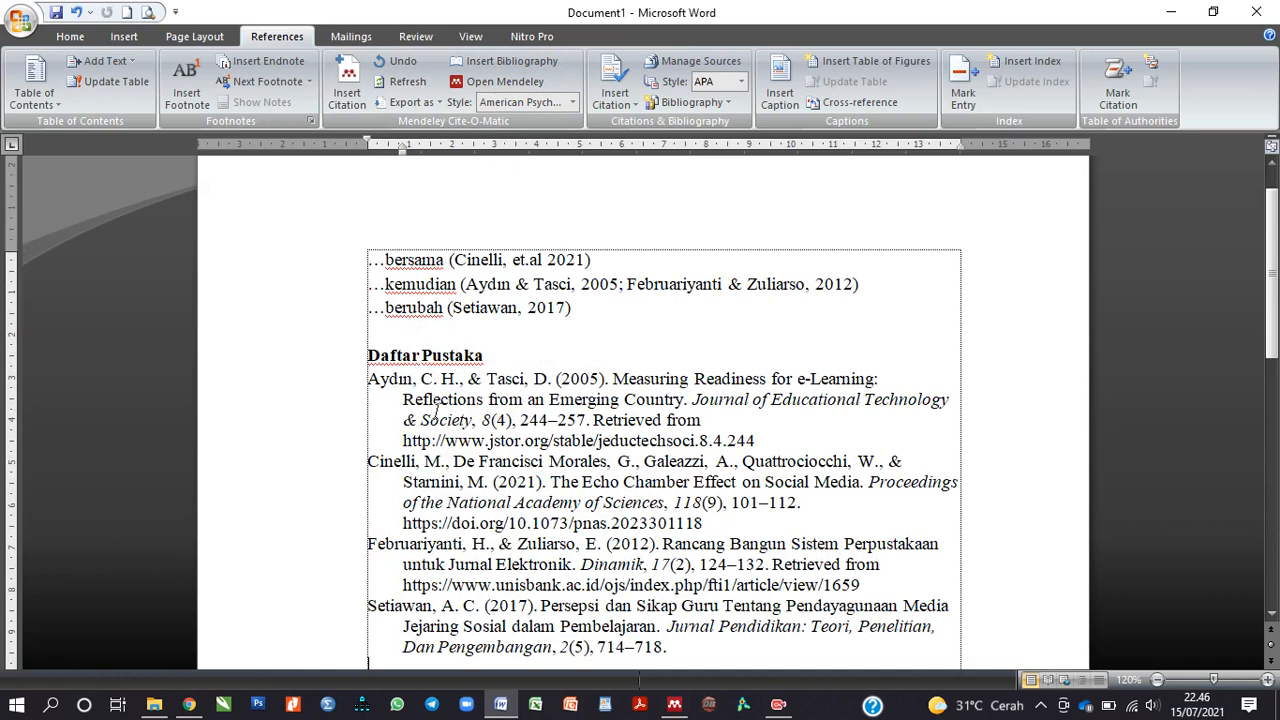
Step: Refresh the Mendeley citations and check the four-entry reference list
{"action": "left_click", "coordinate": [407, 81]}
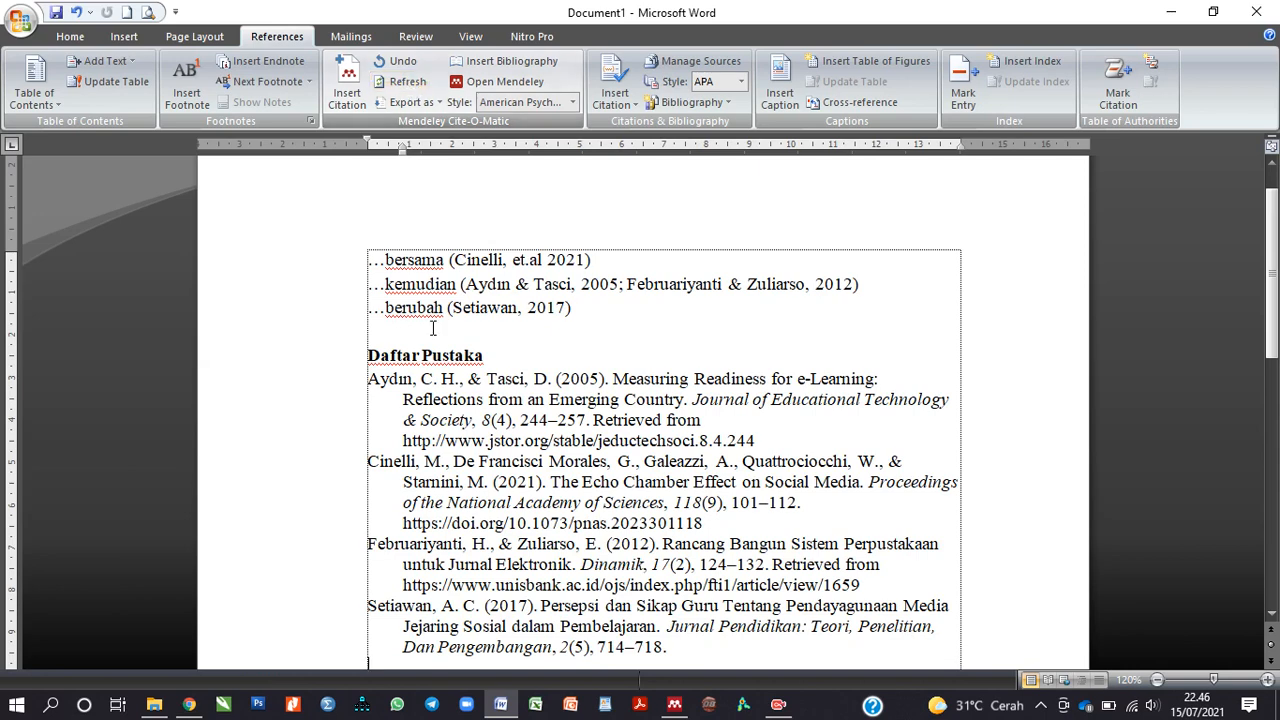
{"action": "left_click", "coordinate": [365, 378]}
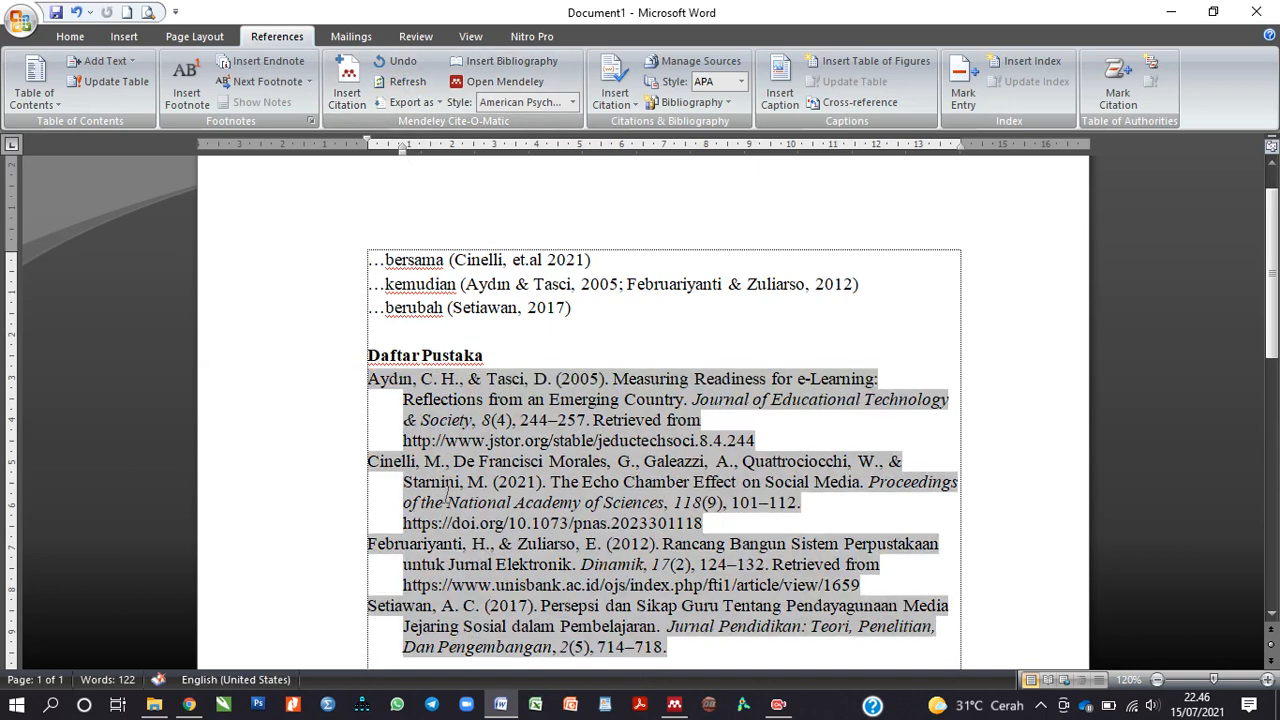
{"action": "scroll", "coordinate": [365, 378], "scroll_direction": "down", "scroll_amount": 1}
{"action": "left_click", "coordinate": [580, 256]}
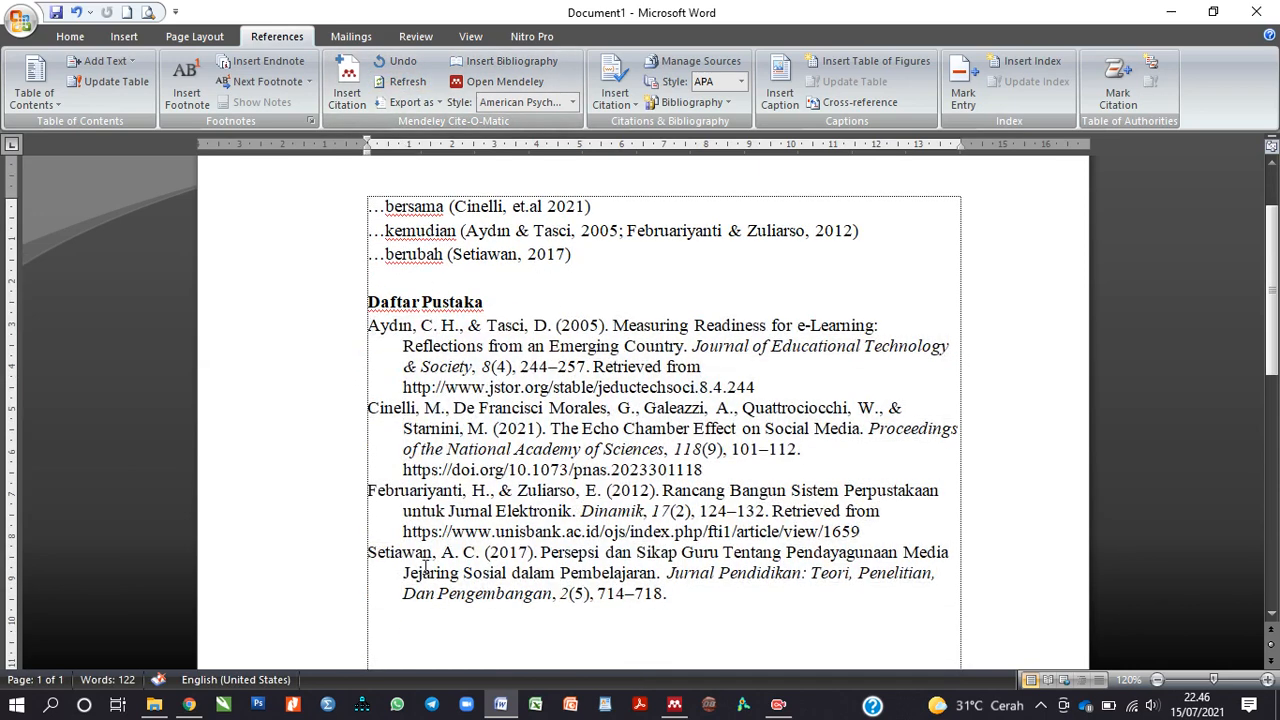
{"action": "left_click", "coordinate": [426, 565]}
Step: Select the '…berubah (Setiawan, 2017)' line, refresh again, and switch to Mendeley Desktop
{"action": "left_click", "coordinate": [600, 256]}
{"action": "left_click_drag", "start_coordinate": [577, 256], "coordinate": [363, 258]}
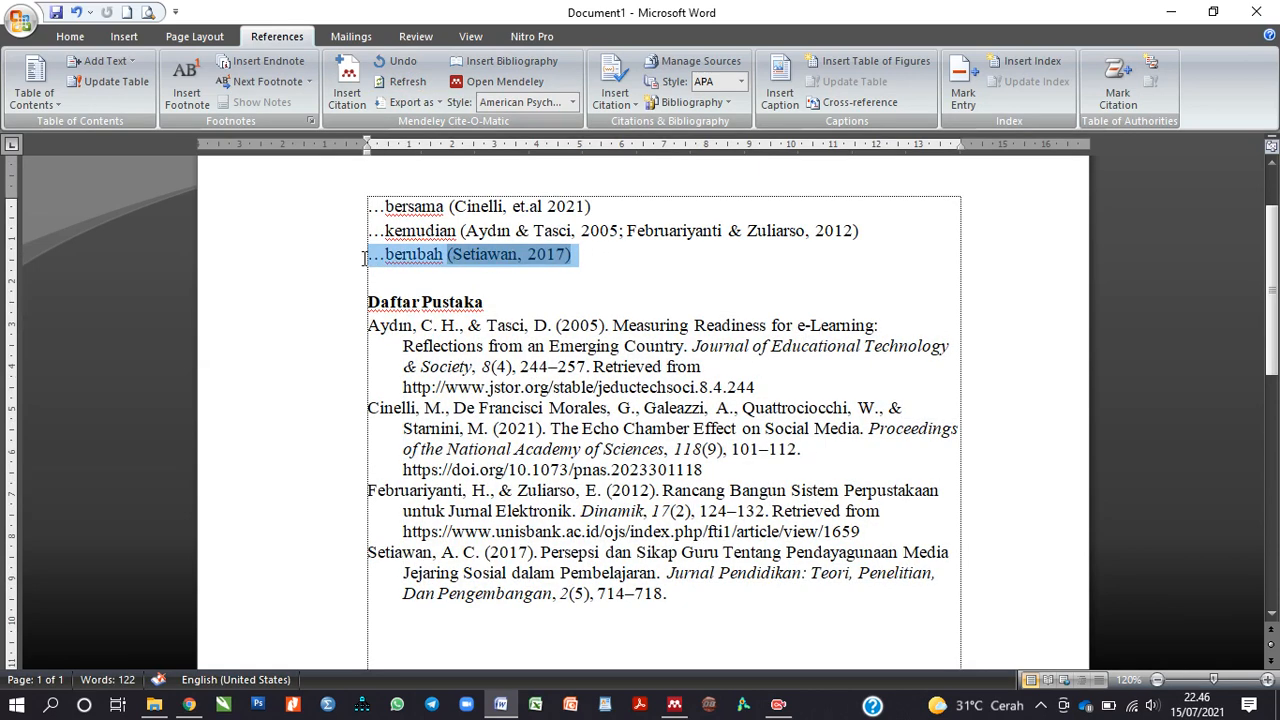
{"action": "left_click", "coordinate": [646, 282]}
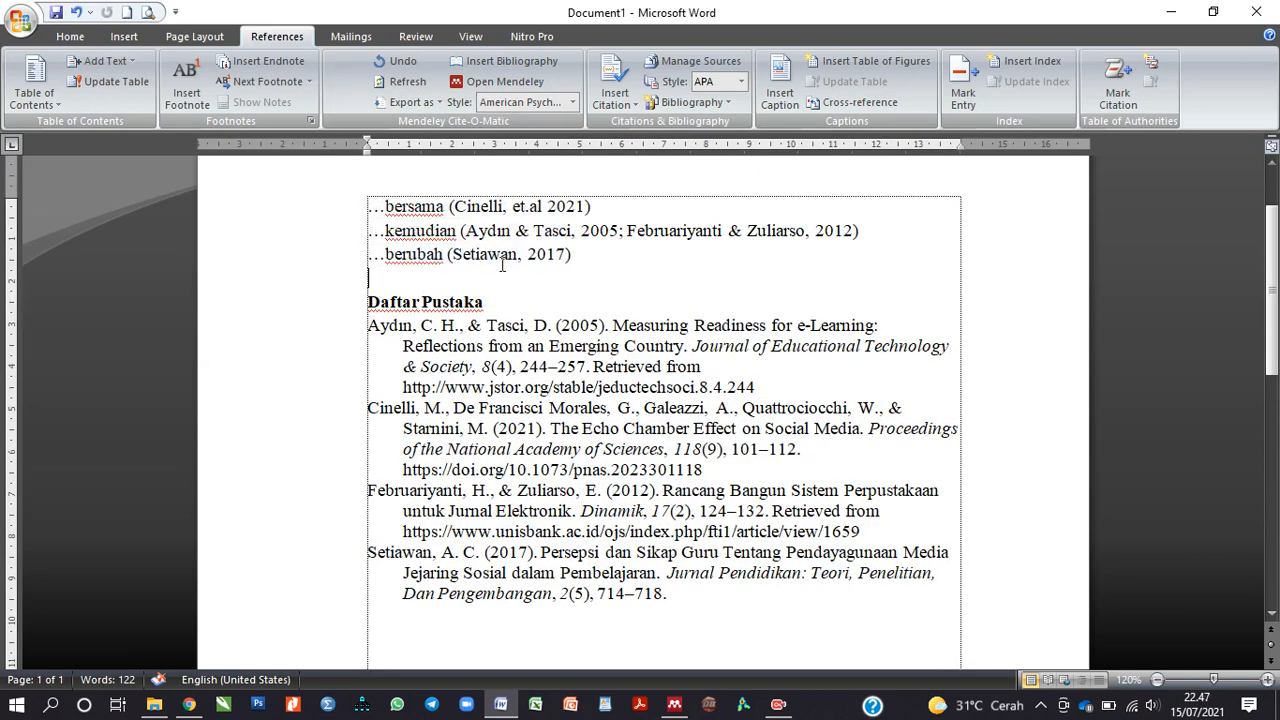
{"action": "left_click", "coordinate": [406, 78]}
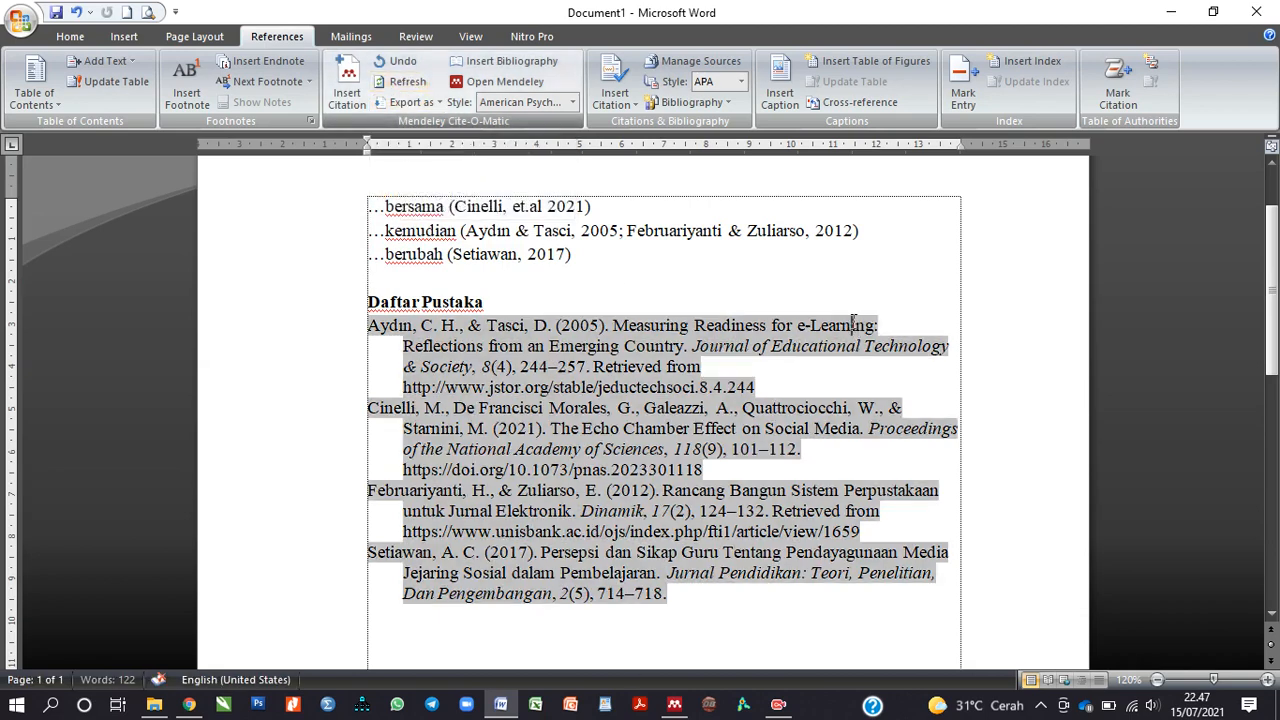
{"action": "left_click", "coordinate": [674, 705]}
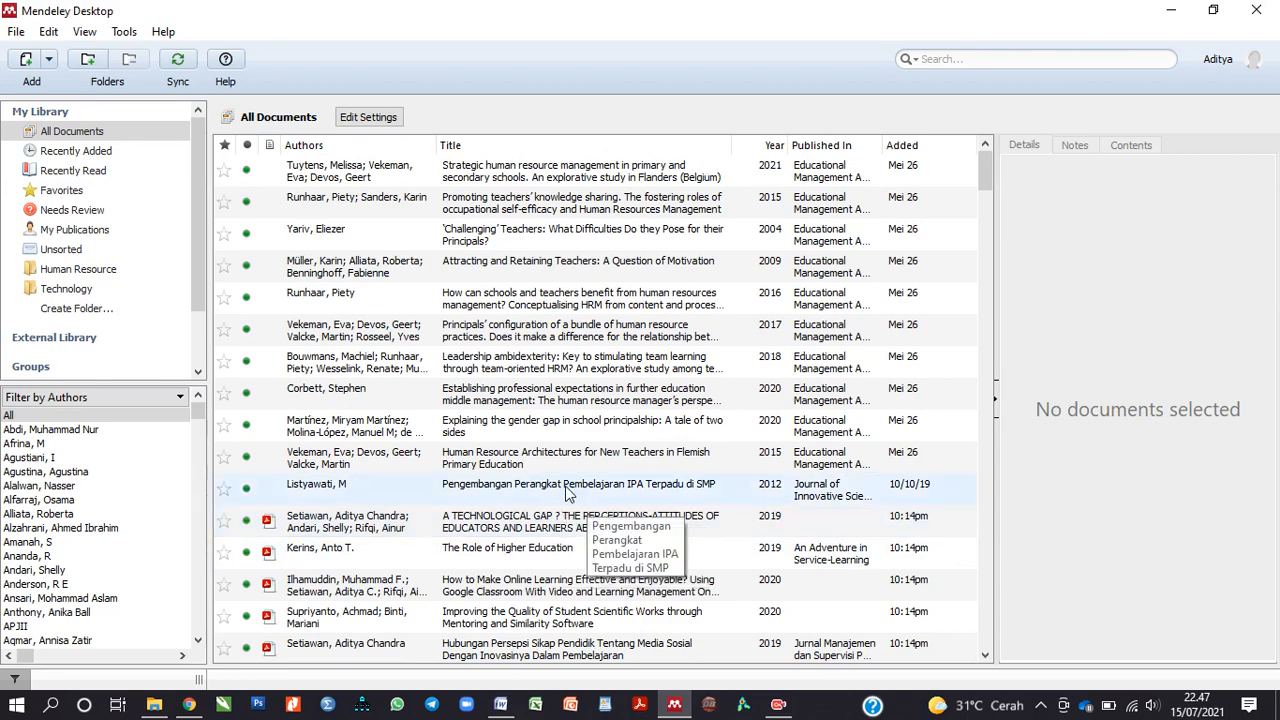
{"action": "left_click", "coordinate": [49, 60]}
{"action": "left_click", "coordinate": [498, 72]}
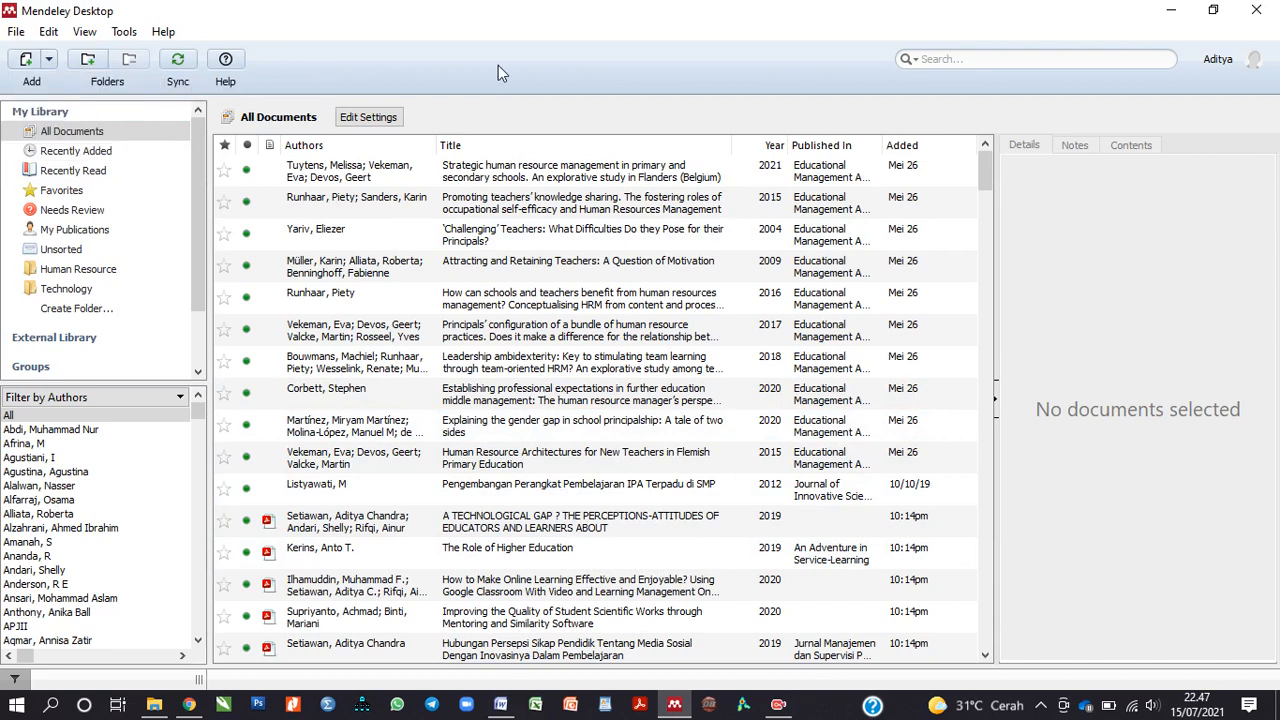